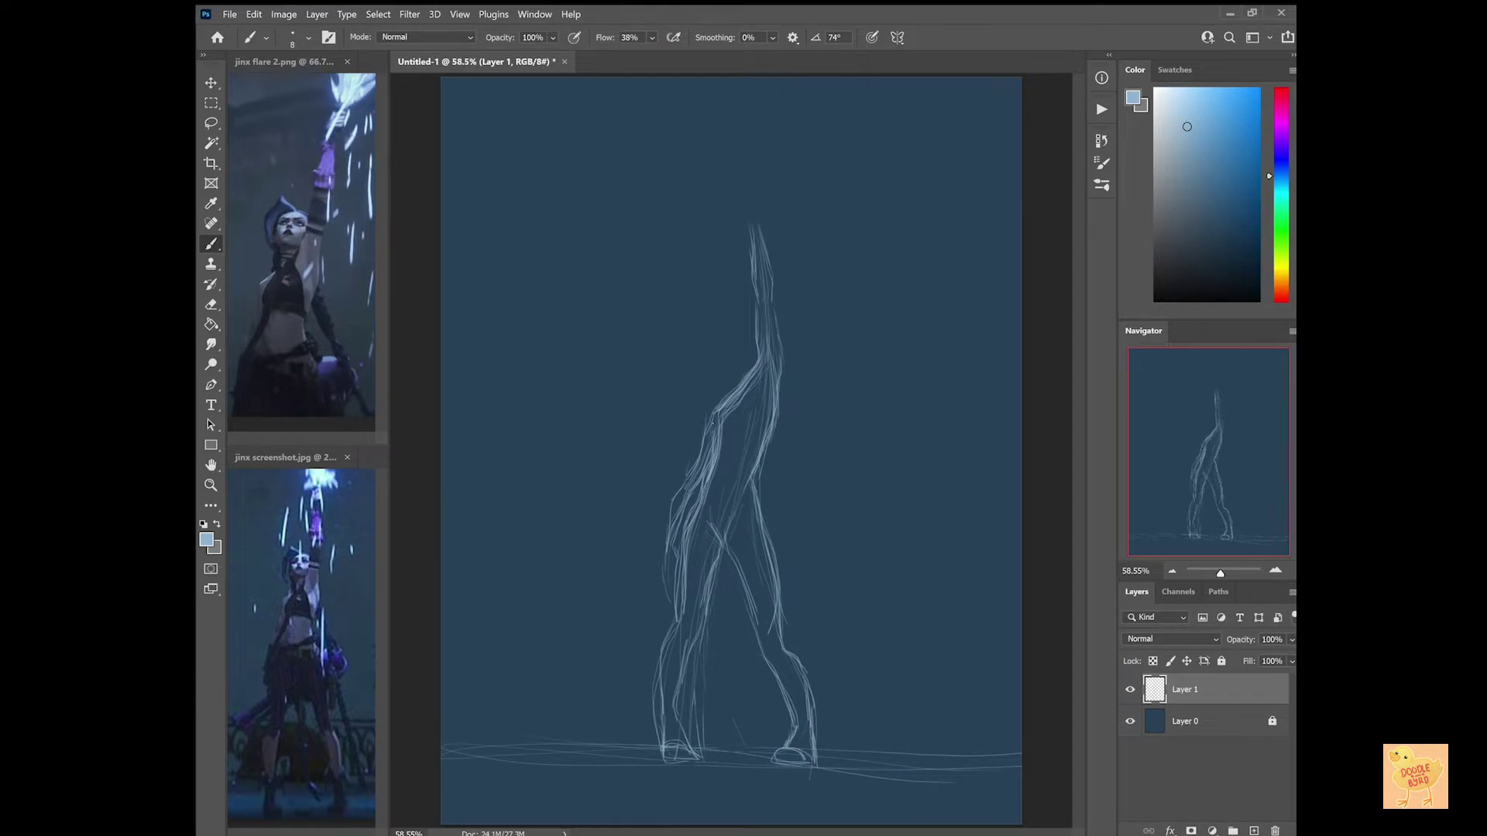
Sketch the figure's raised fist, head, crop top hem and waistline, and clean up the leg and torso outlines.
{"action": "left_click_drag", "start_coordinate": [739, 192], "coordinate": [748, 217]}
{"action": "key", "text": "e"}
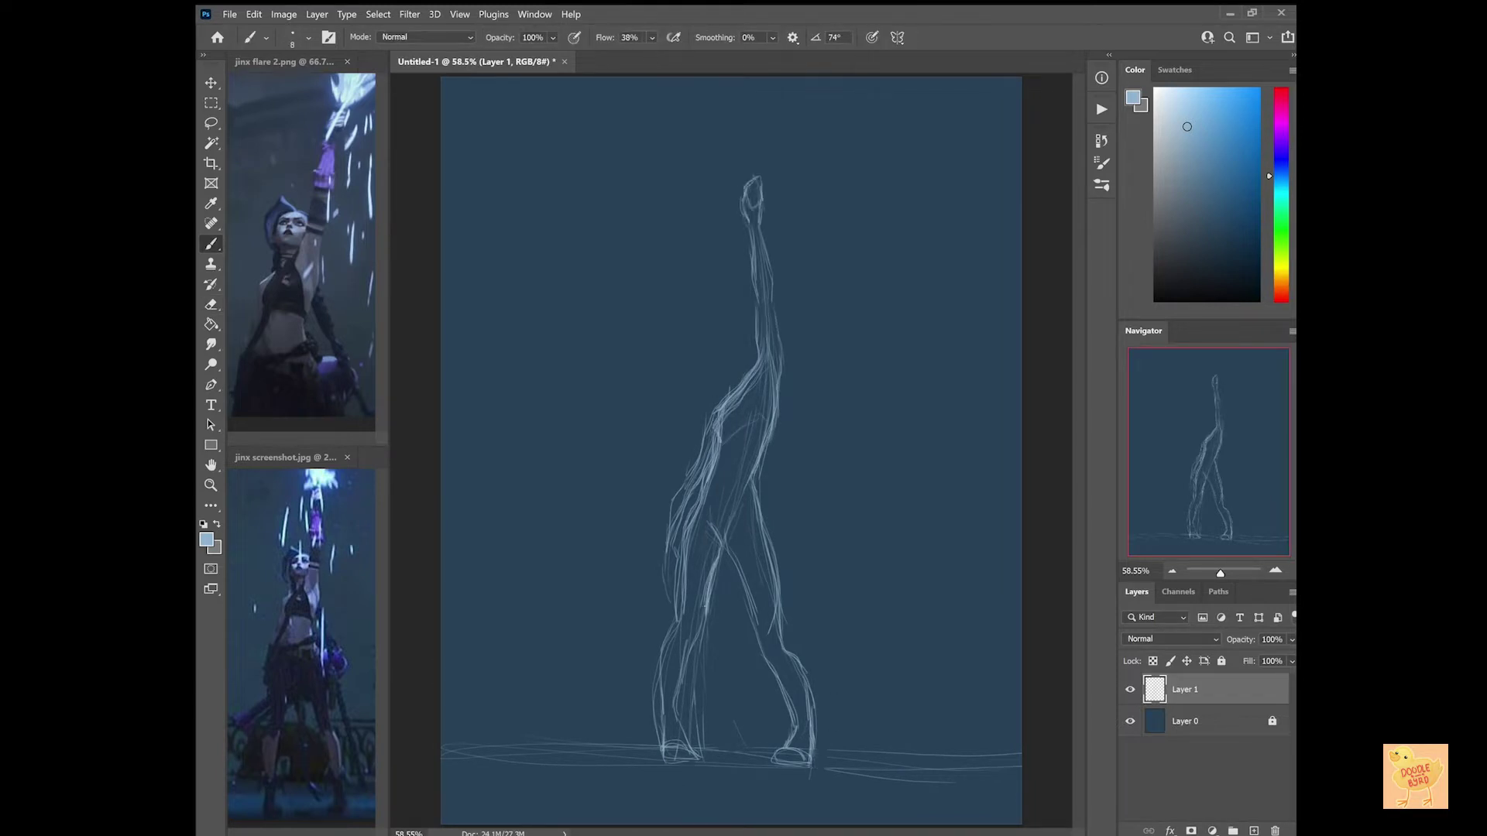
{"action": "key", "text": "b"}
{"action": "left_click_drag", "start_coordinate": [724, 435], "coordinate": [762, 422]}
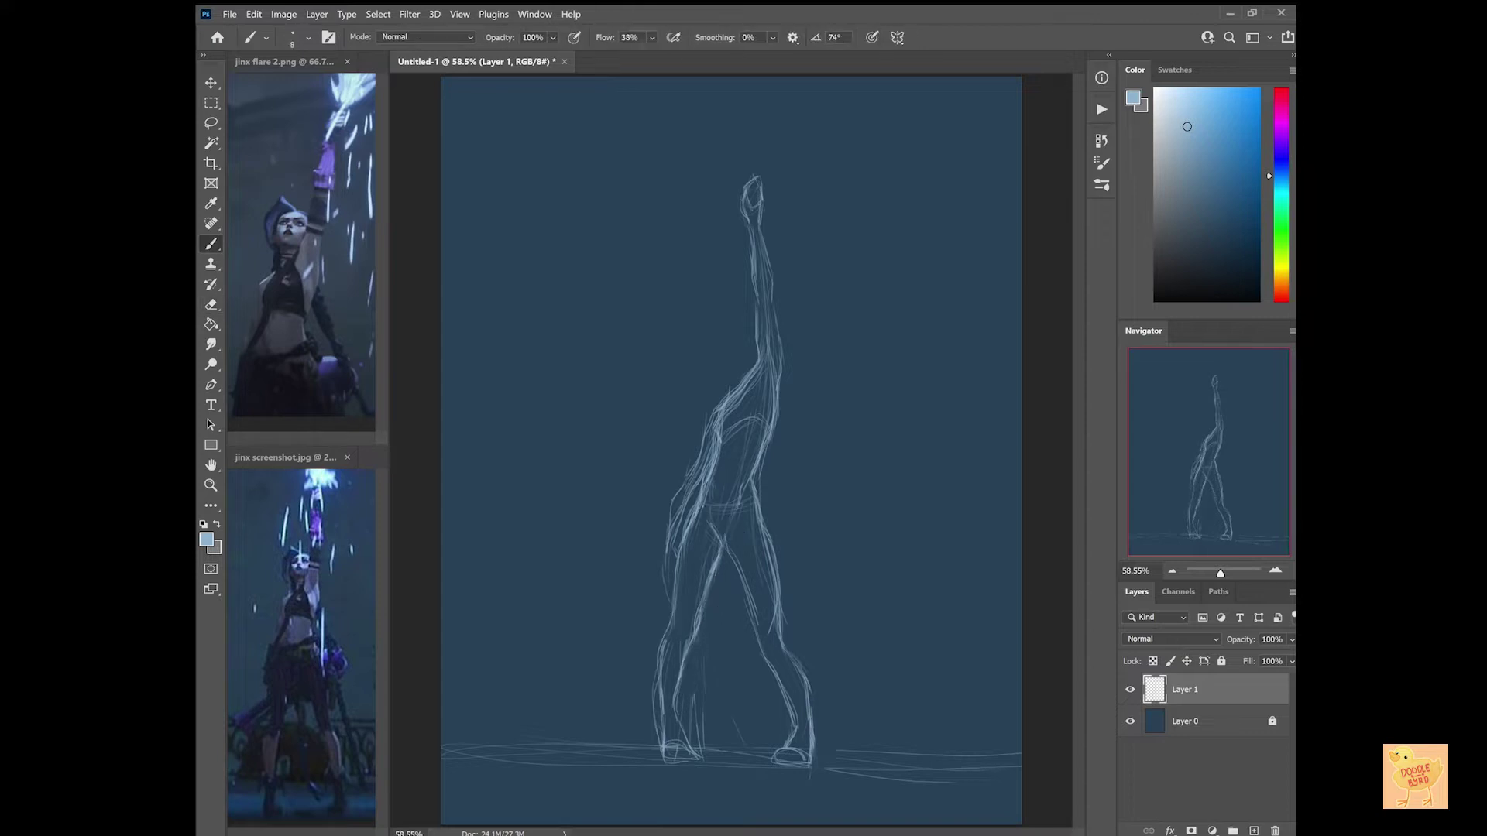
{"action": "key", "text": "e"}
{"action": "key", "text": "b"}
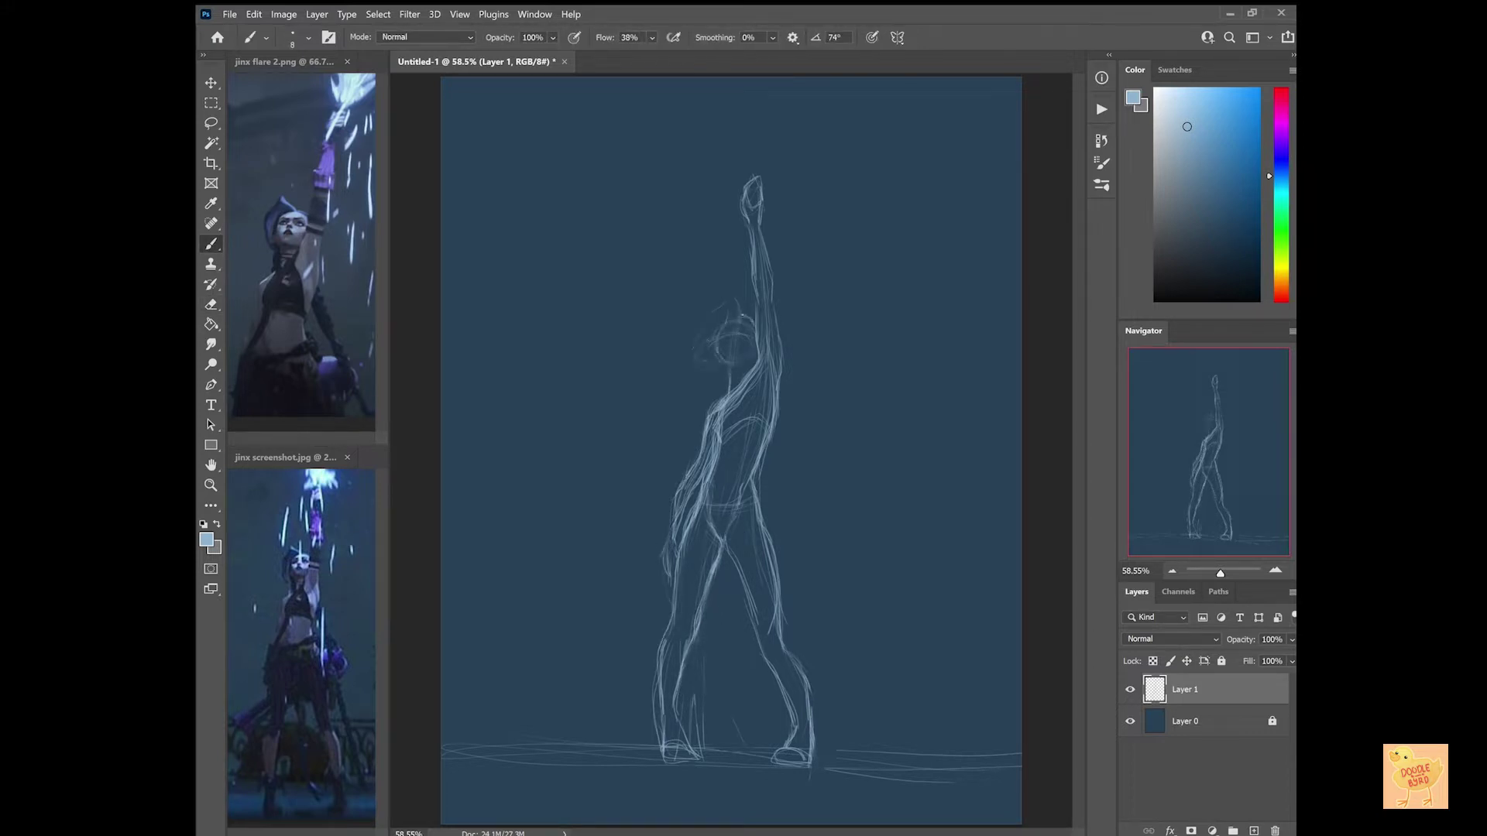
Sketch the two long curving braids, the swept hair on the head and a firmer crop top hem.
{"action": "mouse_move", "coordinate": [802, 453]}
{"action": "left_mouse_down"}
{"action": "mouse_move", "coordinate": [805, 561]}
{"action": "mouse_move", "coordinate": [701, 701]}
{"action": "left_mouse_up"}
{"action": "left_click_drag", "start_coordinate": [658, 507], "coordinate": [615, 623]}
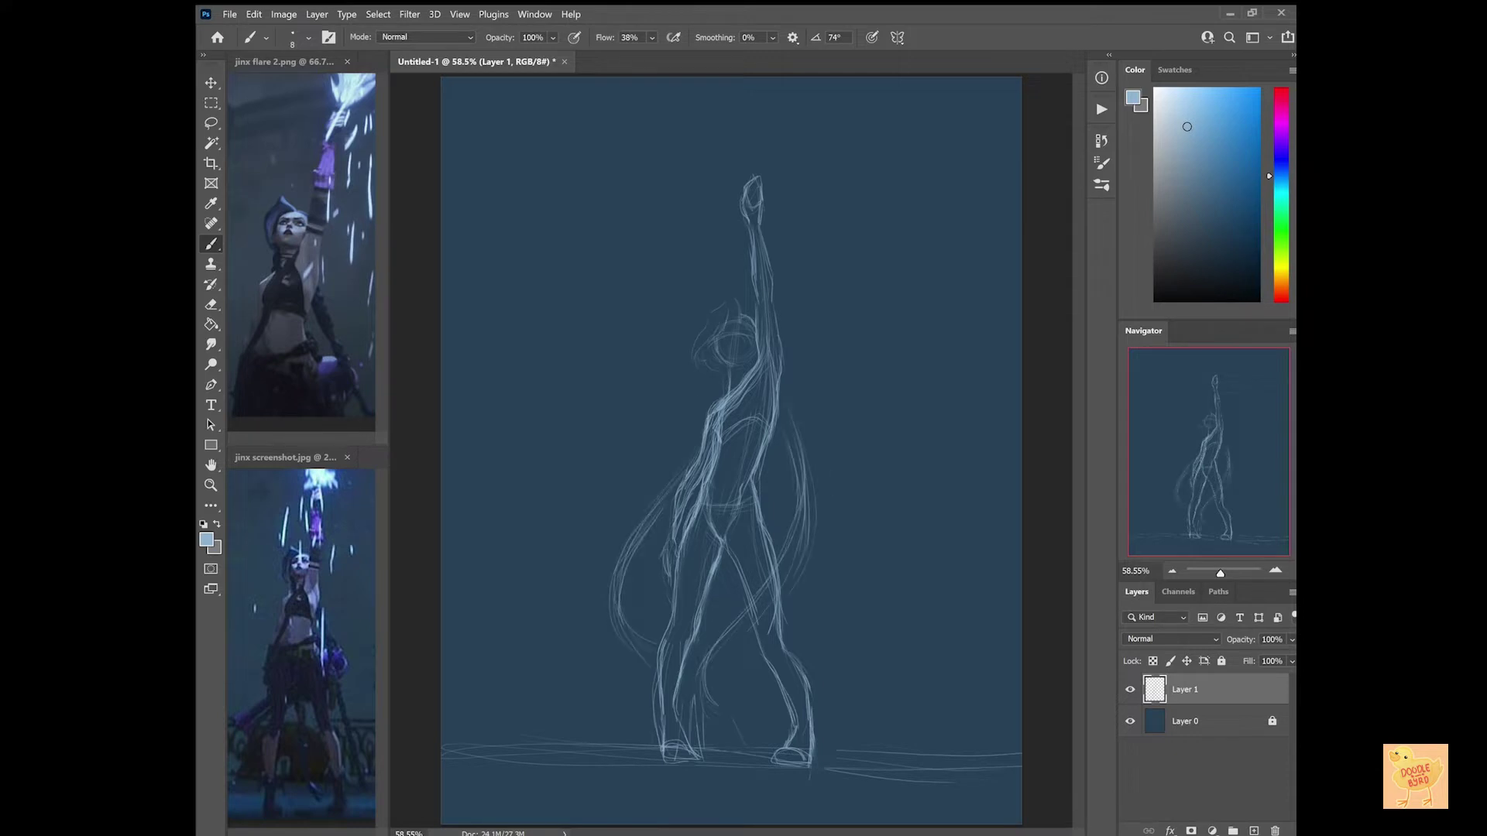
{"action": "mouse_move", "coordinate": [797, 550]}
{"action": "left_mouse_down"}
{"action": "mouse_move", "coordinate": [708, 662]}
{"action": "mouse_move", "coordinate": [720, 716]}
{"action": "left_mouse_up"}
{"action": "mouse_move", "coordinate": [666, 492]}
{"action": "left_mouse_down"}
{"action": "mouse_move", "coordinate": [631, 642]}
{"action": "mouse_move", "coordinate": [607, 593]}
{"action": "left_mouse_up"}
{"action": "left_click_drag", "start_coordinate": [732, 298], "coordinate": [712, 314]}
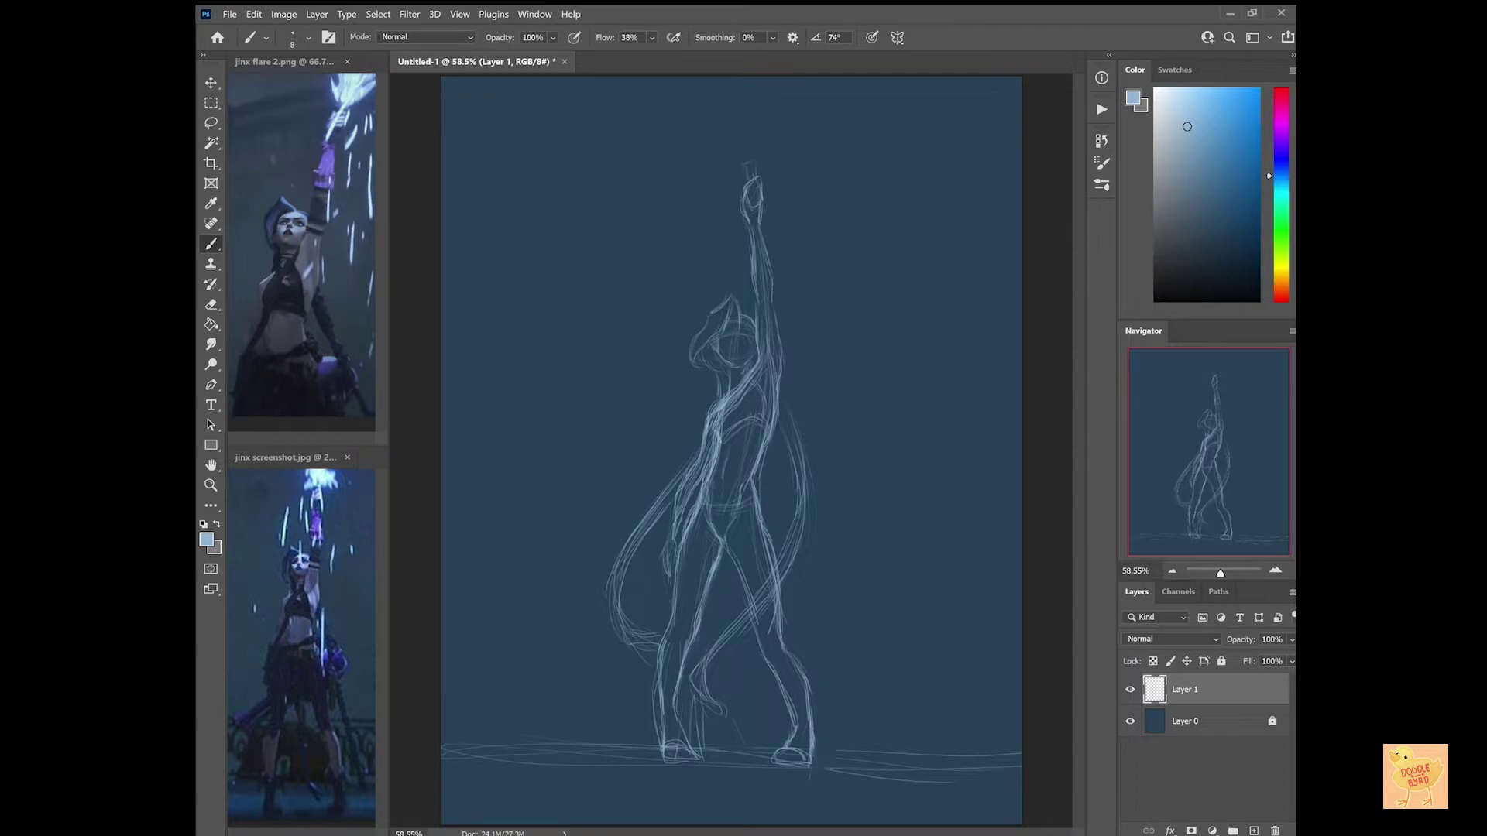
{"action": "left_click_drag", "start_coordinate": [717, 434], "coordinate": [763, 418]}
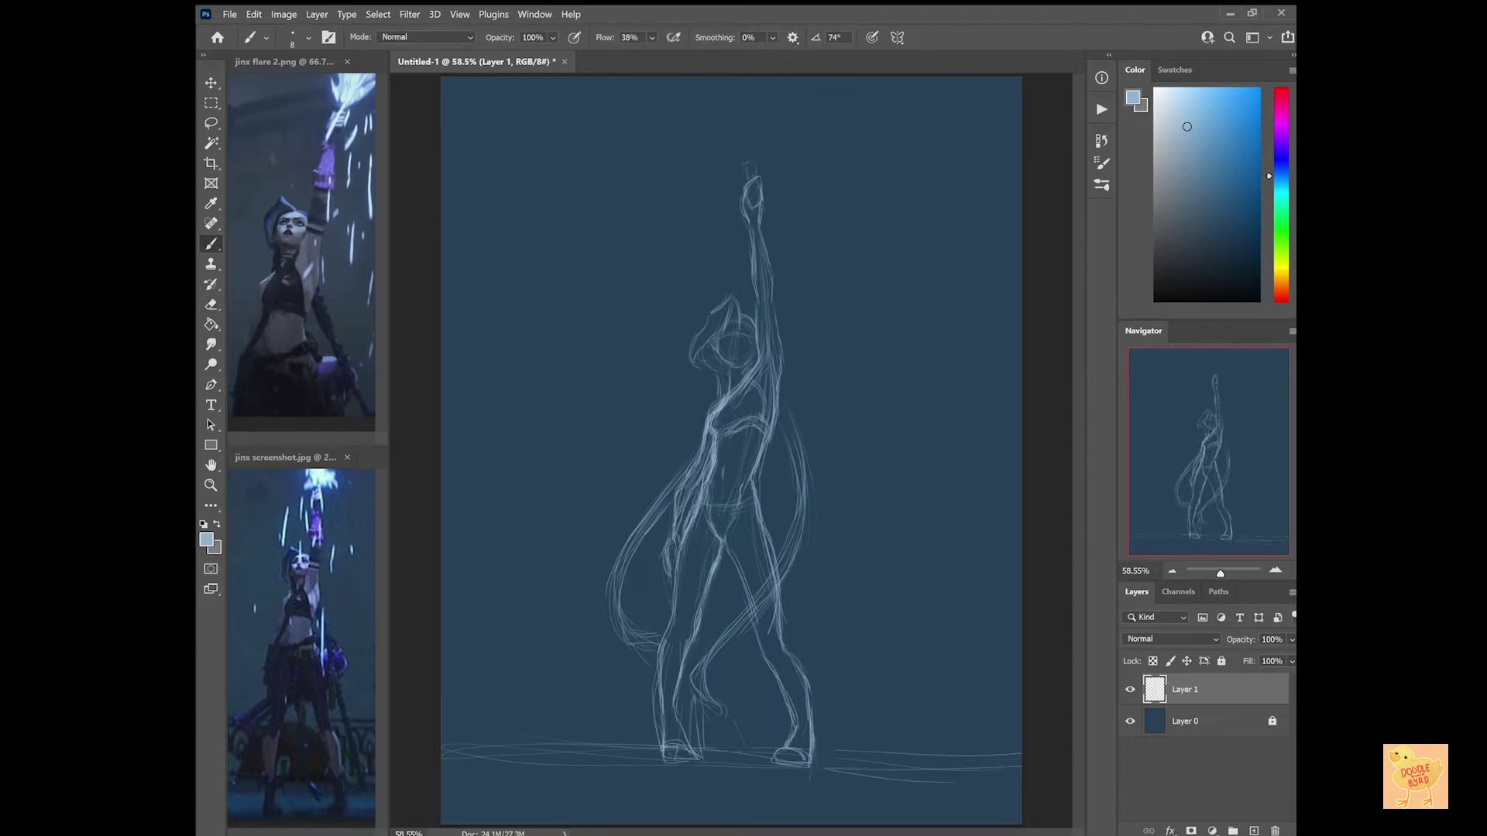
Sketch the facial features on the upturned head: eyes, brows, nose and mouth.
{"action": "scroll", "coordinate": [755, 399], "scroll_direction": "up", "scroll_amount": 5}
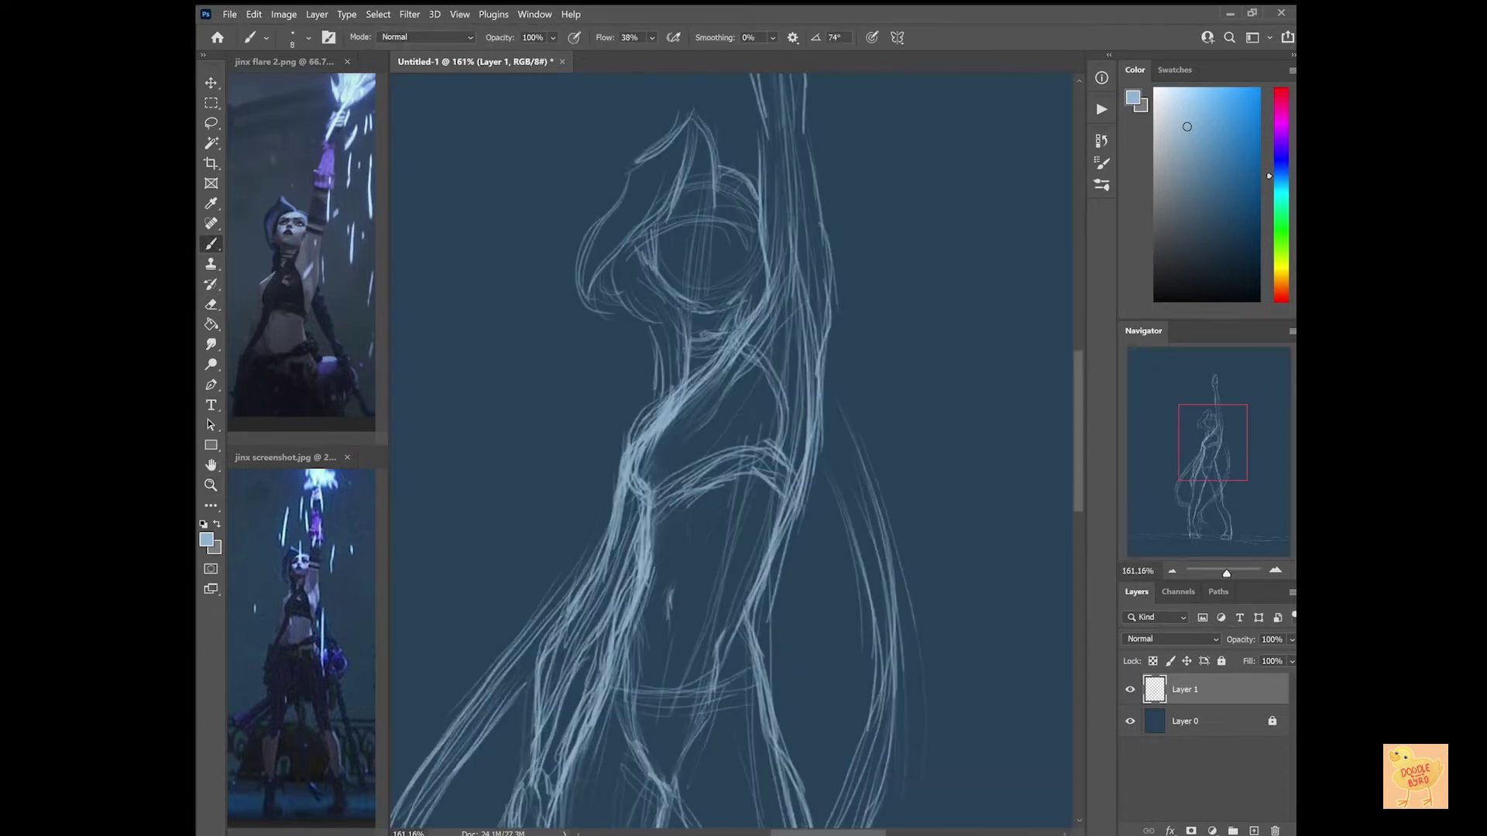
{"action": "left_click_drag", "start_coordinate": [671, 209], "coordinate": [693, 223]}
{"action": "mouse_move", "coordinate": [726, 210]}
{"action": "left_mouse_down"}
{"action": "mouse_move", "coordinate": [748, 227]}
{"action": "mouse_move", "coordinate": [716, 240]}
{"action": "left_mouse_up"}
{"action": "left_click_drag", "start_coordinate": [681, 251], "coordinate": [723, 263]}
{"action": "left_click_drag", "start_coordinate": [650, 232], "coordinate": [755, 267]}
{"action": "mouse_move", "coordinate": [681, 190]}
{"action": "left_mouse_down"}
{"action": "mouse_move", "coordinate": [728, 179]}
{"action": "mouse_move", "coordinate": [697, 206]}
{"action": "left_mouse_up"}
{"action": "left_click_drag", "start_coordinate": [720, 197], "coordinate": [755, 216]}
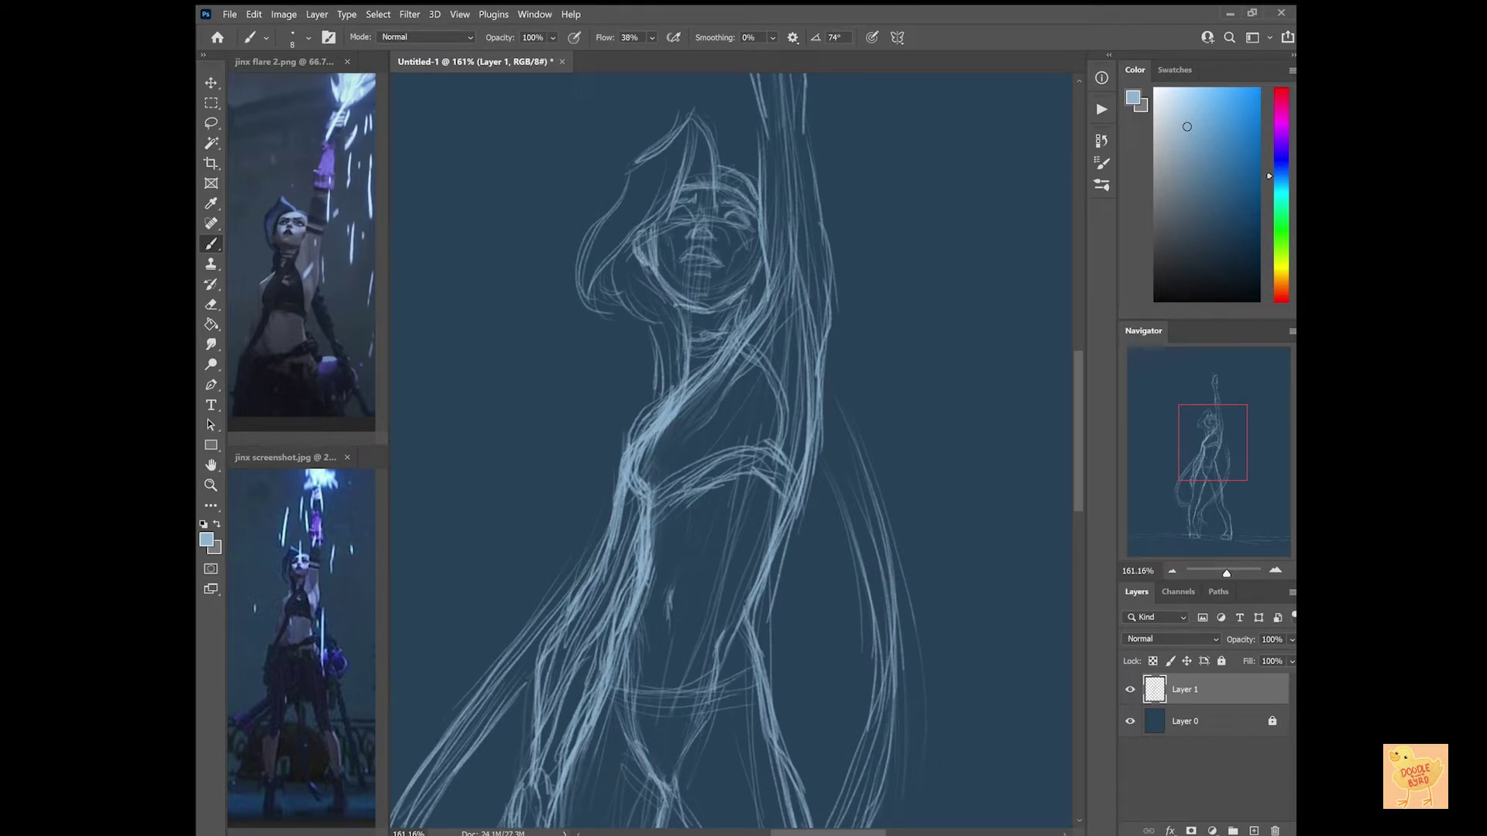
Refine the neck, shoulder and armpit lines and sketch the crop top's neckline.
{"action": "left_click_drag", "start_coordinate": [685, 355], "coordinate": [643, 417]}
{"action": "key", "text": "e"}
{"action": "mouse_move", "coordinate": [767, 306]}
{"action": "left_mouse_down"}
{"action": "mouse_move", "coordinate": [704, 388]}
{"action": "mouse_move", "coordinate": [775, 418]}
{"action": "mouse_move", "coordinate": [770, 384]}
{"action": "left_mouse_up"}
{"action": "key", "text": "b"}
{"action": "left_click_drag", "start_coordinate": [735, 325], "coordinate": [680, 414]}
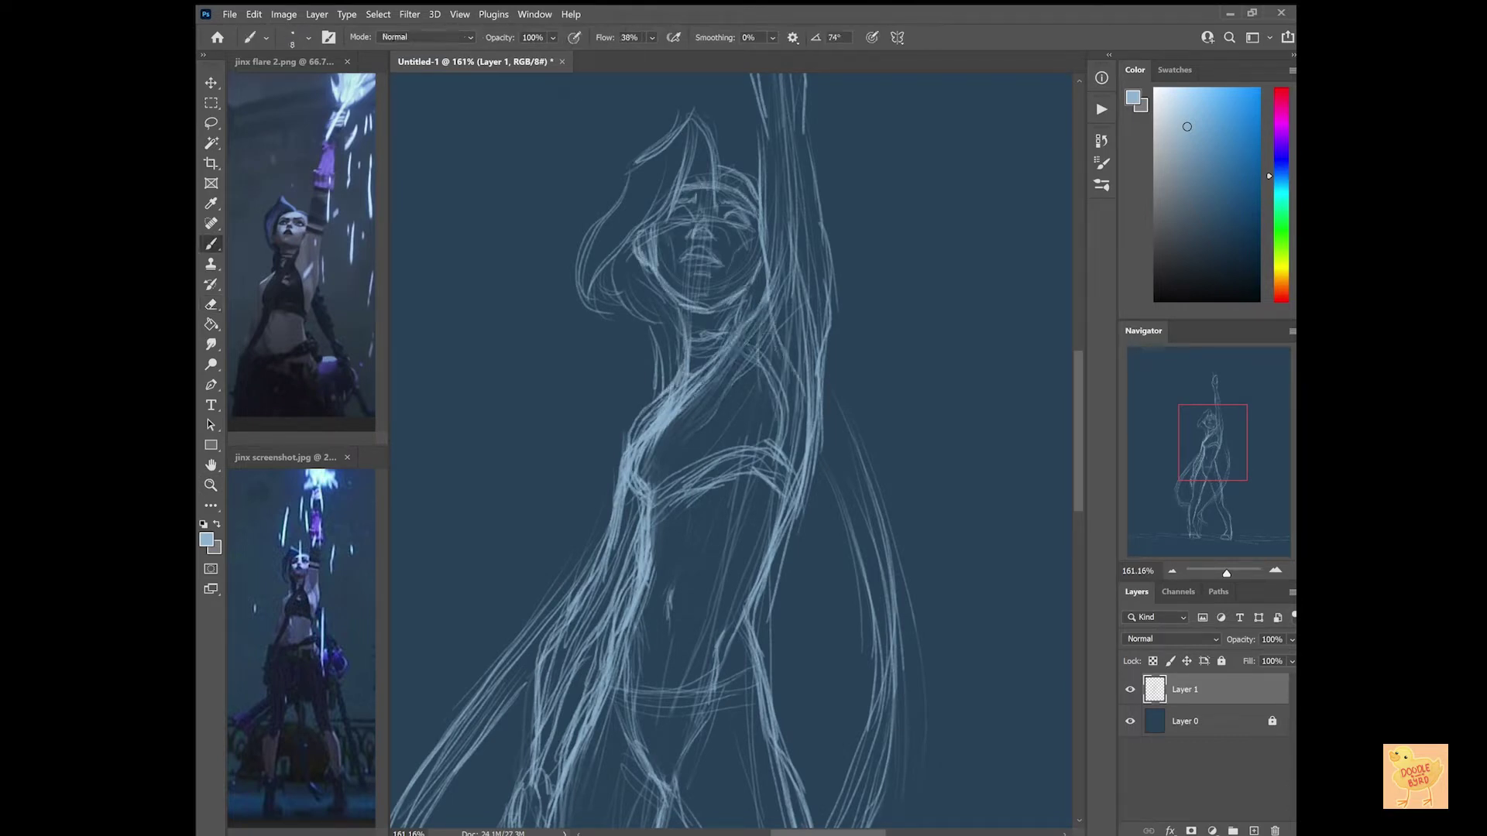
{"action": "left_click_drag", "start_coordinate": [728, 353], "coordinate": [678, 441]}
Sketch the flare burst and smoke above the raised fist and outline the boots on both feet.
{"action": "key", "text": "ctrl+0"}
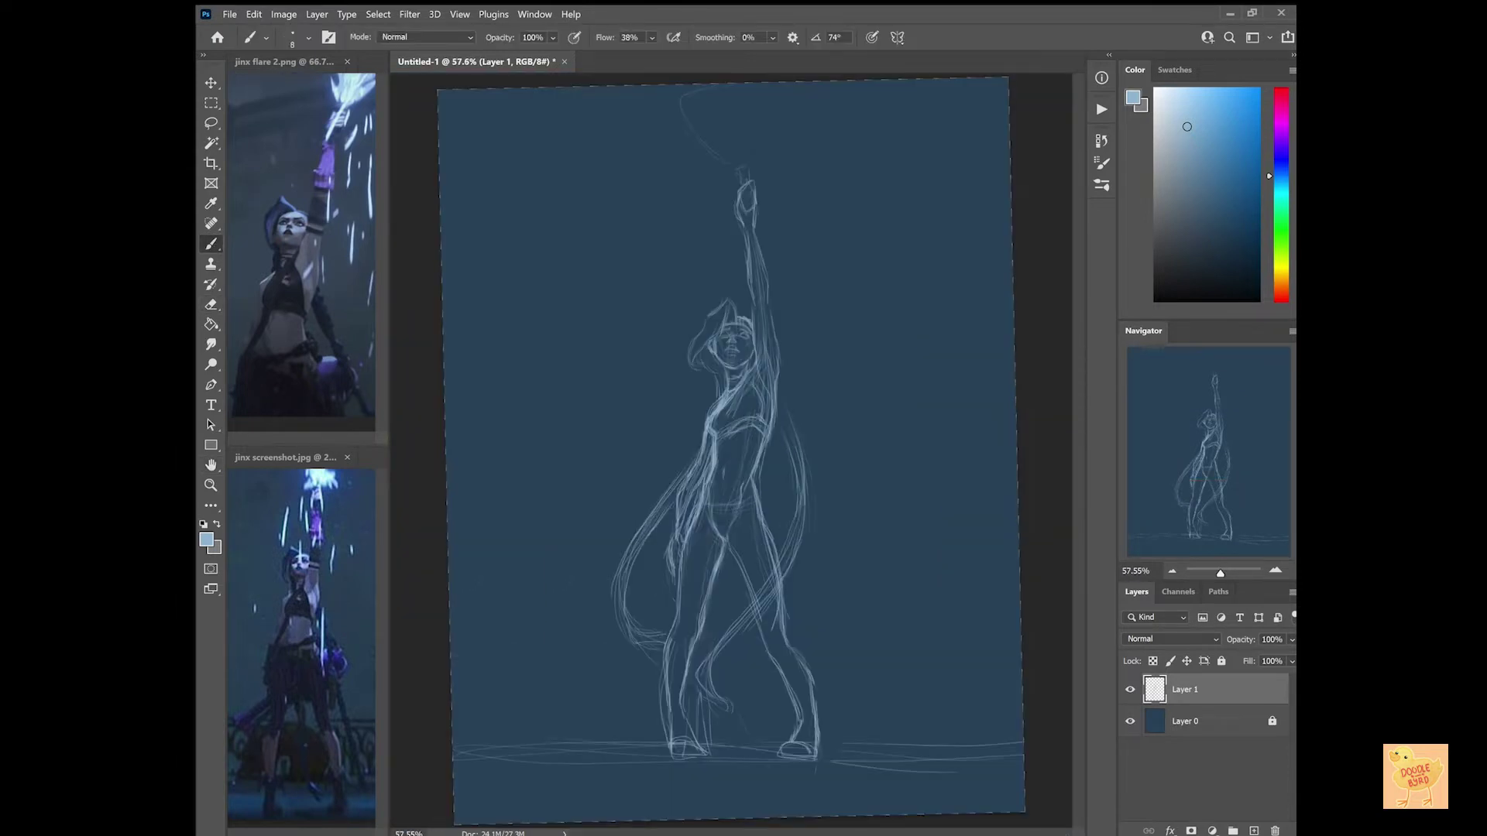
{"action": "left_click_drag", "start_coordinate": [689, 646], "coordinate": [672, 668]}
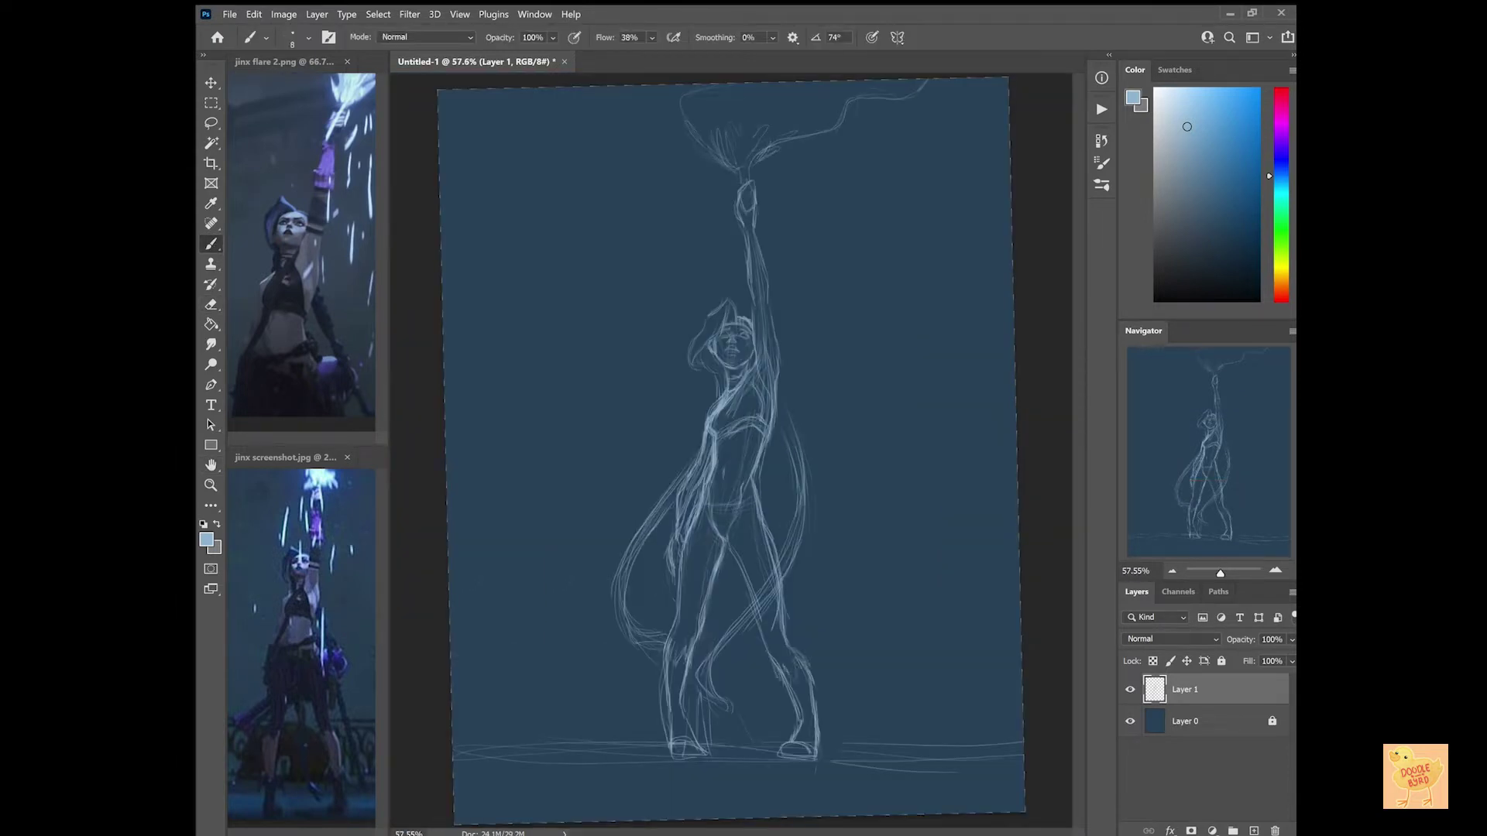
{"action": "left_click_drag", "start_coordinate": [813, 698], "coordinate": [818, 729]}
Add a new layer for the colours and choose a brush preset for painting.
{"action": "key", "text": "ctrl+shift+n"}
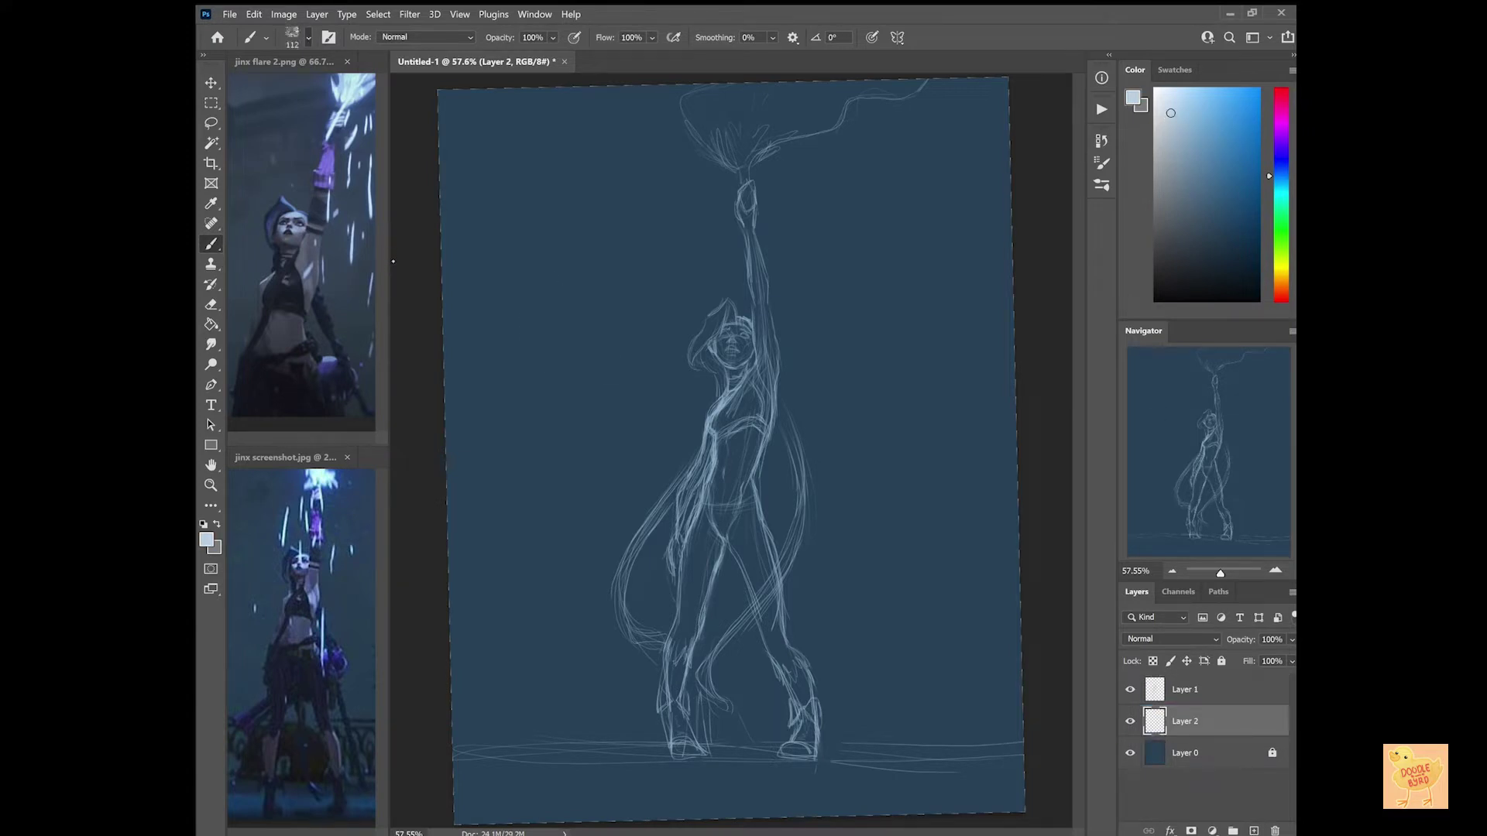
{"action": "key", "text": "shift+b"}
{"action": "key", "text": "bracketleft"}
{"action": "key", "text": "ctrl+bracketright"}
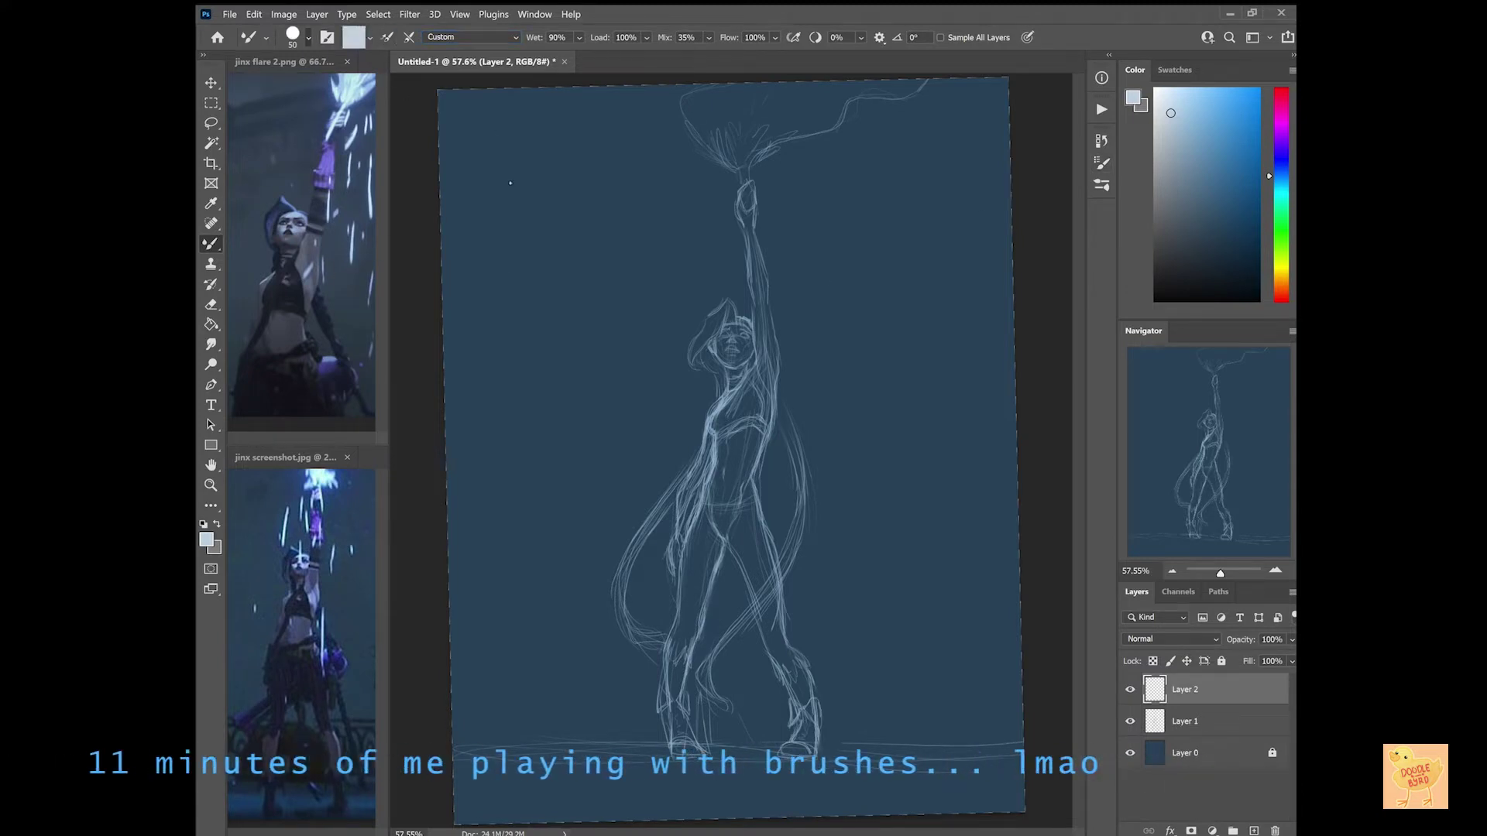
{"action": "key", "text": "shift+b"}
{"action": "key", "text": "period"}
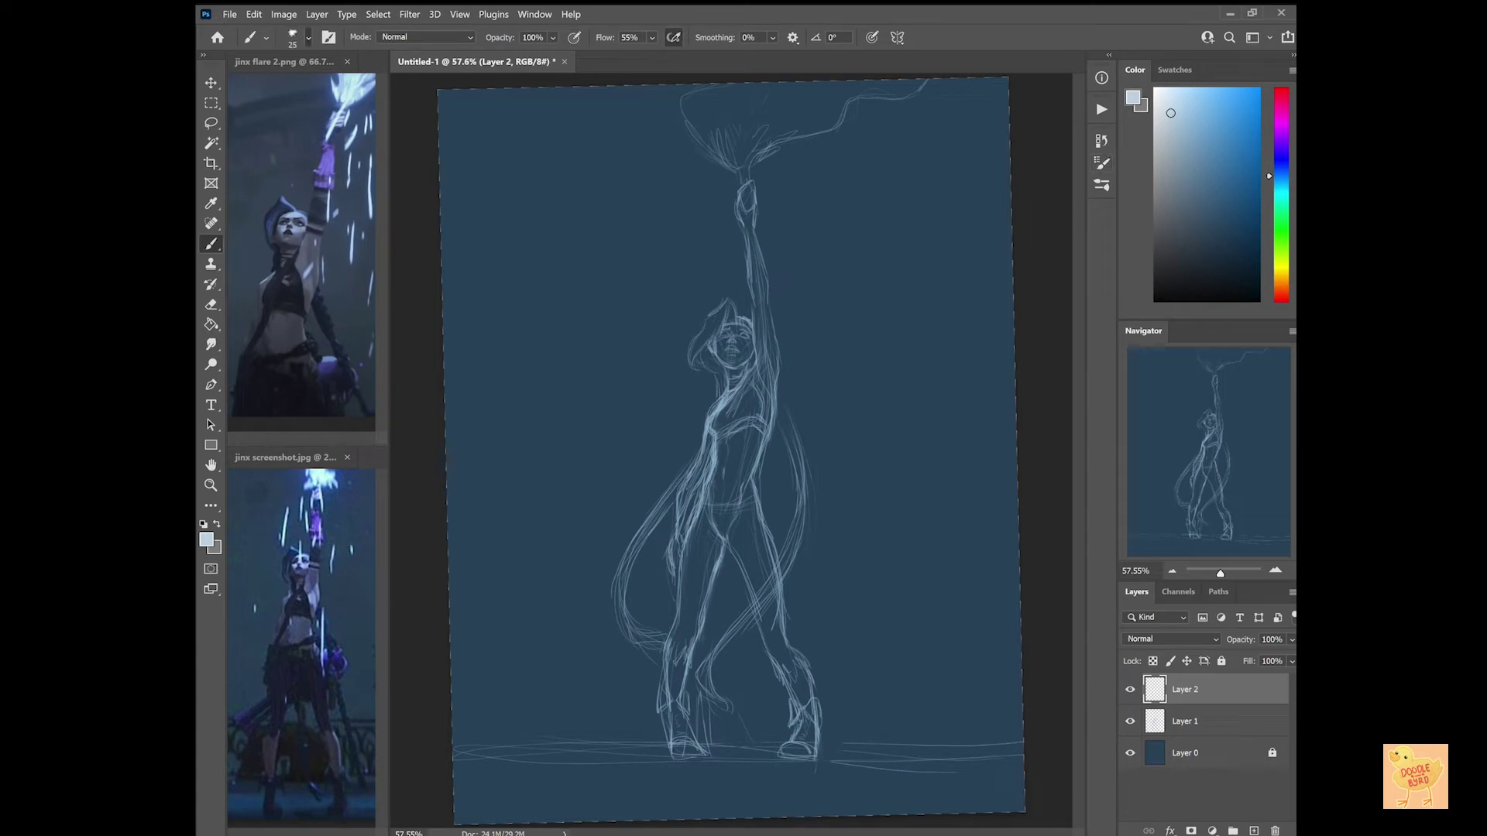
{"action": "key", "text": "period"}
Block in the face, upper arm, midriff, lowered arm and shins in grey skin tone on Layer 2, placed beneath the sketch layer.
{"action": "left_click", "coordinate": [732, 339], "text": "alt"}
{"action": "key", "text": "r"}
{"action": "key", "text": "Escape"}
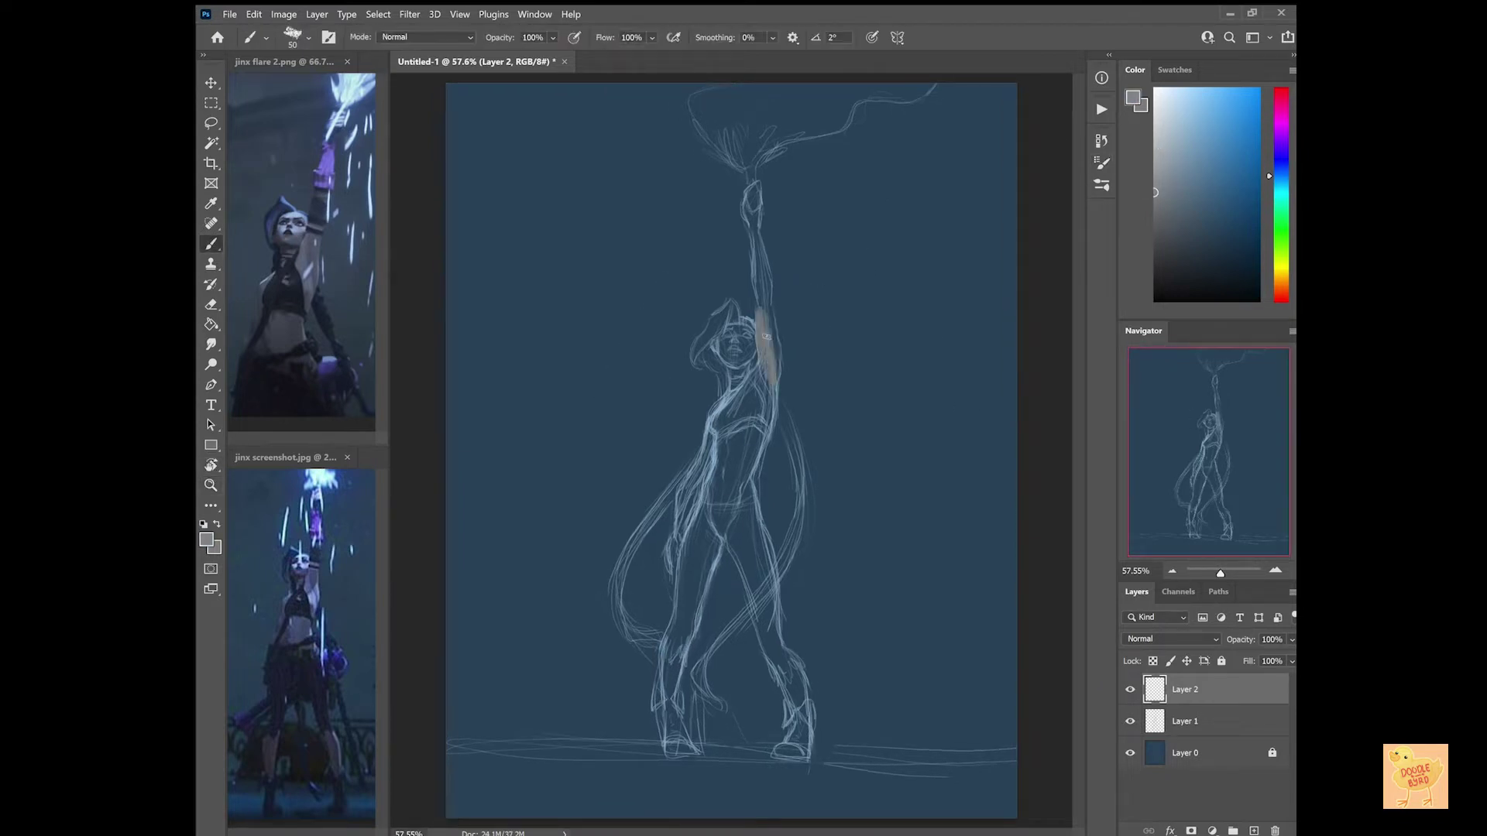
{"action": "mouse_move", "coordinate": [766, 336]}
{"action": "left_mouse_down"}
{"action": "mouse_move", "coordinate": [765, 418]}
{"action": "mouse_move", "coordinate": [716, 491]}
{"action": "left_mouse_up"}
{"action": "key", "text": "ctrl+bracketleft"}
{"action": "mouse_move", "coordinate": [720, 437]}
{"action": "left_mouse_down"}
{"action": "mouse_move", "coordinate": [763, 465]}
{"action": "mouse_move", "coordinate": [709, 503]}
{"action": "mouse_move", "coordinate": [747, 505]}
{"action": "left_mouse_up"}
{"action": "mouse_move", "coordinate": [716, 329]}
{"action": "left_mouse_down"}
{"action": "mouse_move", "coordinate": [744, 387]}
{"action": "mouse_move", "coordinate": [678, 534]}
{"action": "left_mouse_up"}
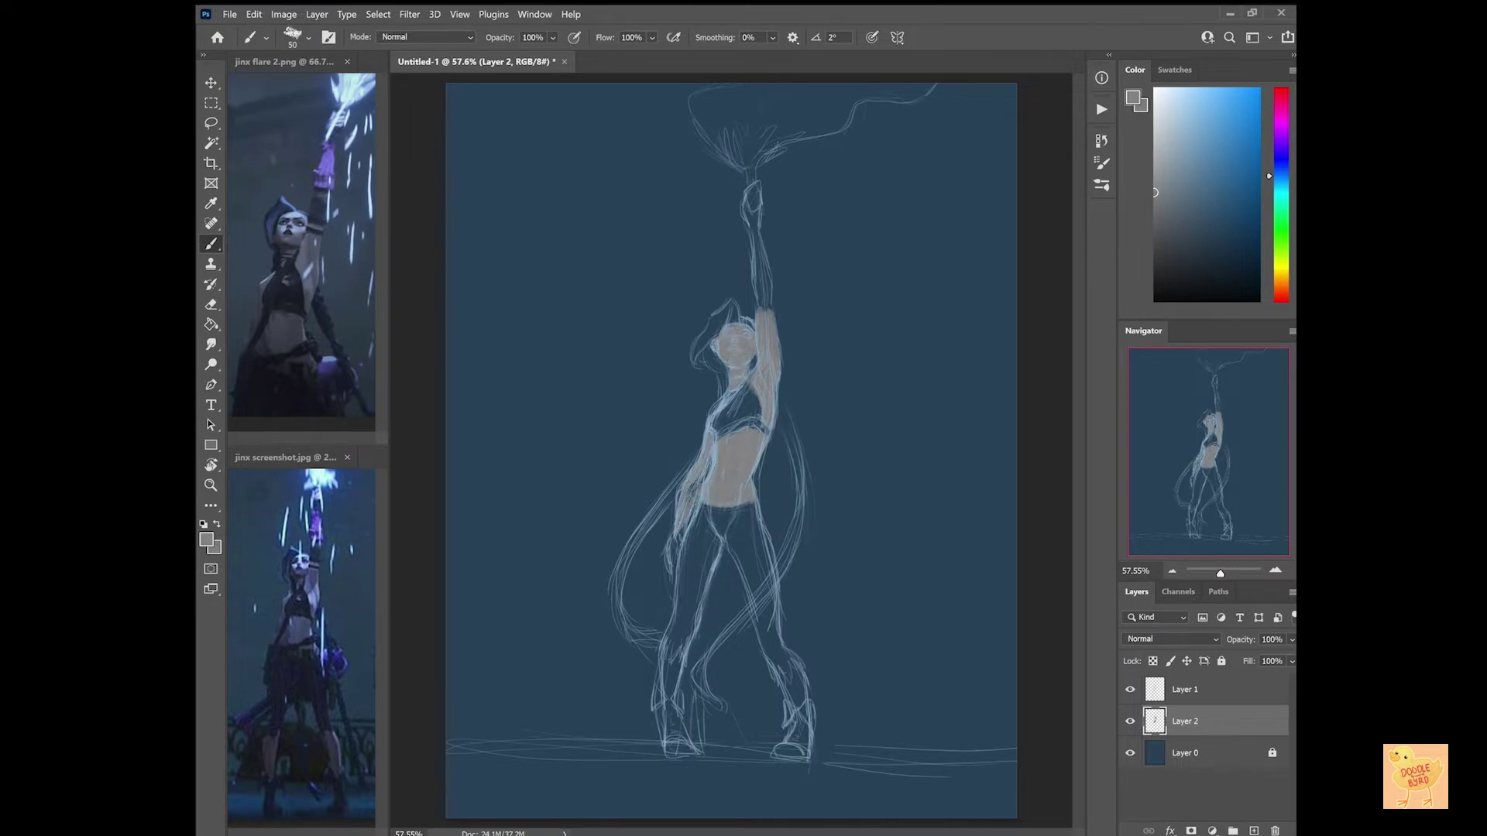
{"action": "left_click_drag", "start_coordinate": [709, 464], "coordinate": [670, 573]}
{"action": "left_click_drag", "start_coordinate": [672, 642], "coordinate": [674, 701]}
{"action": "left_click_drag", "start_coordinate": [789, 670], "coordinate": [792, 717]}
Paint the hair and both long braids in dark blue.
{"action": "left_click", "coordinate": [720, 325], "text": "alt"}
{"action": "left_click_drag", "start_coordinate": [720, 310], "coordinate": [700, 353]}
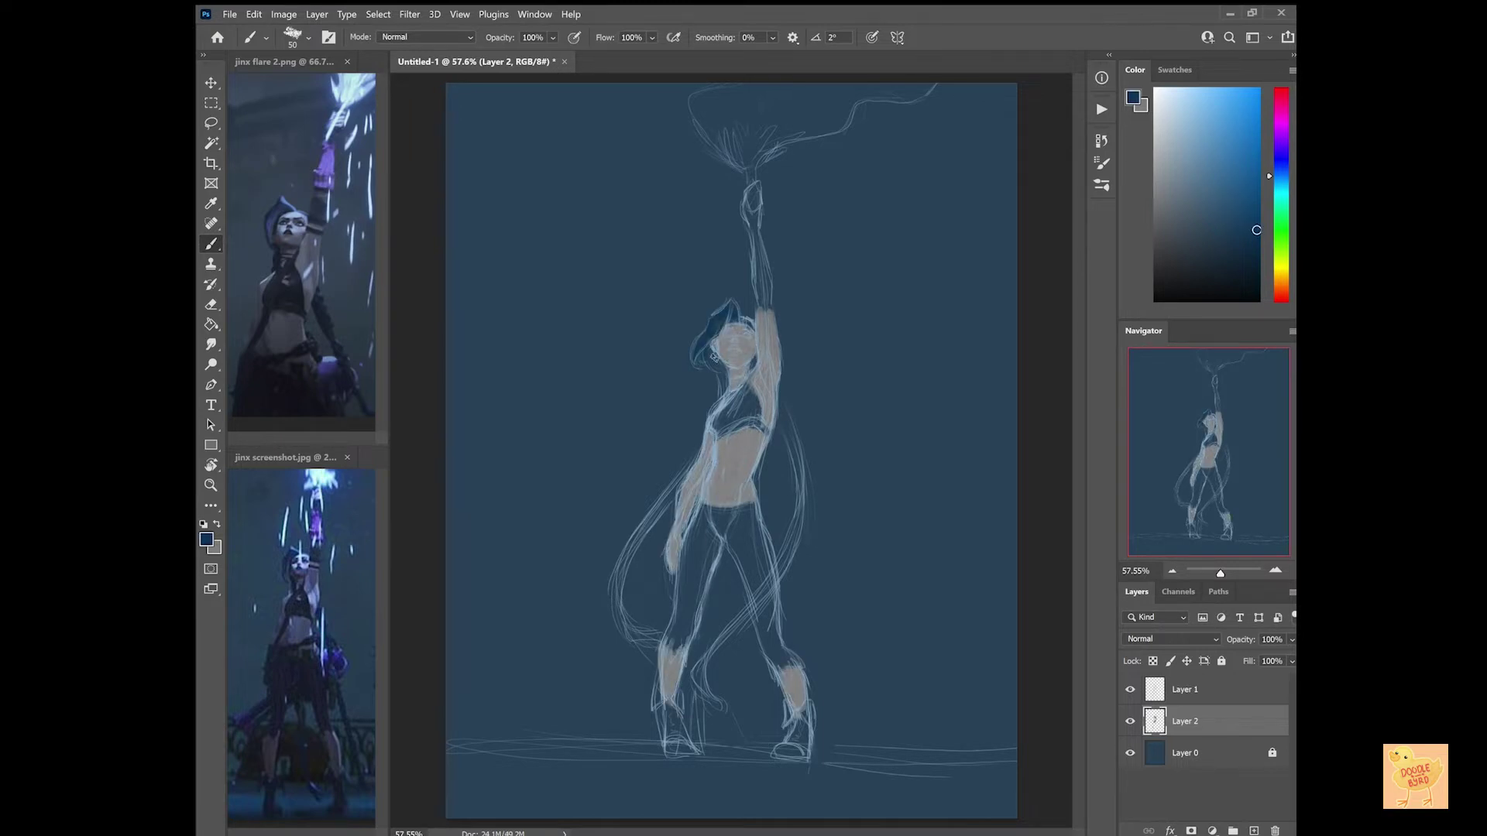
{"action": "left_click_drag", "start_coordinate": [796, 406], "coordinate": [780, 472]}
{"action": "left_click_drag", "start_coordinate": [798, 530], "coordinate": [784, 571]}
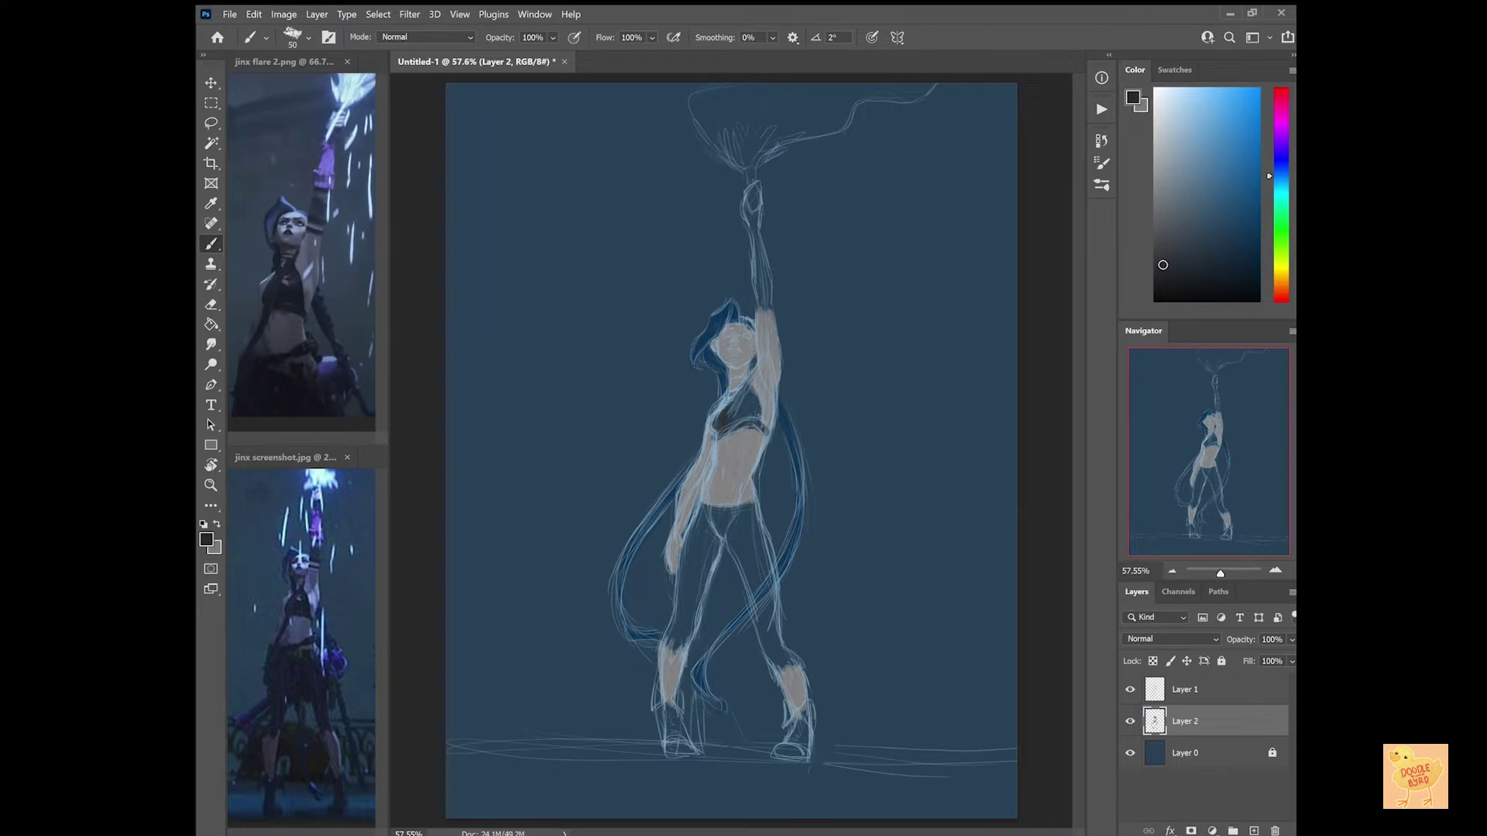
Fill the crop top and both boots with dark grey.
{"action": "left_click_drag", "start_coordinate": [728, 393], "coordinate": [758, 412]}
{"action": "left_click_drag", "start_coordinate": [656, 687], "coordinate": [681, 750]}
{"action": "left_click_drag", "start_coordinate": [781, 701], "coordinate": [809, 755]}
Lower the sketch layer's opacity to 50% and return to Layer 2 with the grey skin colour.
{"action": "left_click", "coordinate": [1185, 689]}
{"action": "left_click_drag", "start_coordinate": [1291, 640], "coordinate": [1262, 670]}
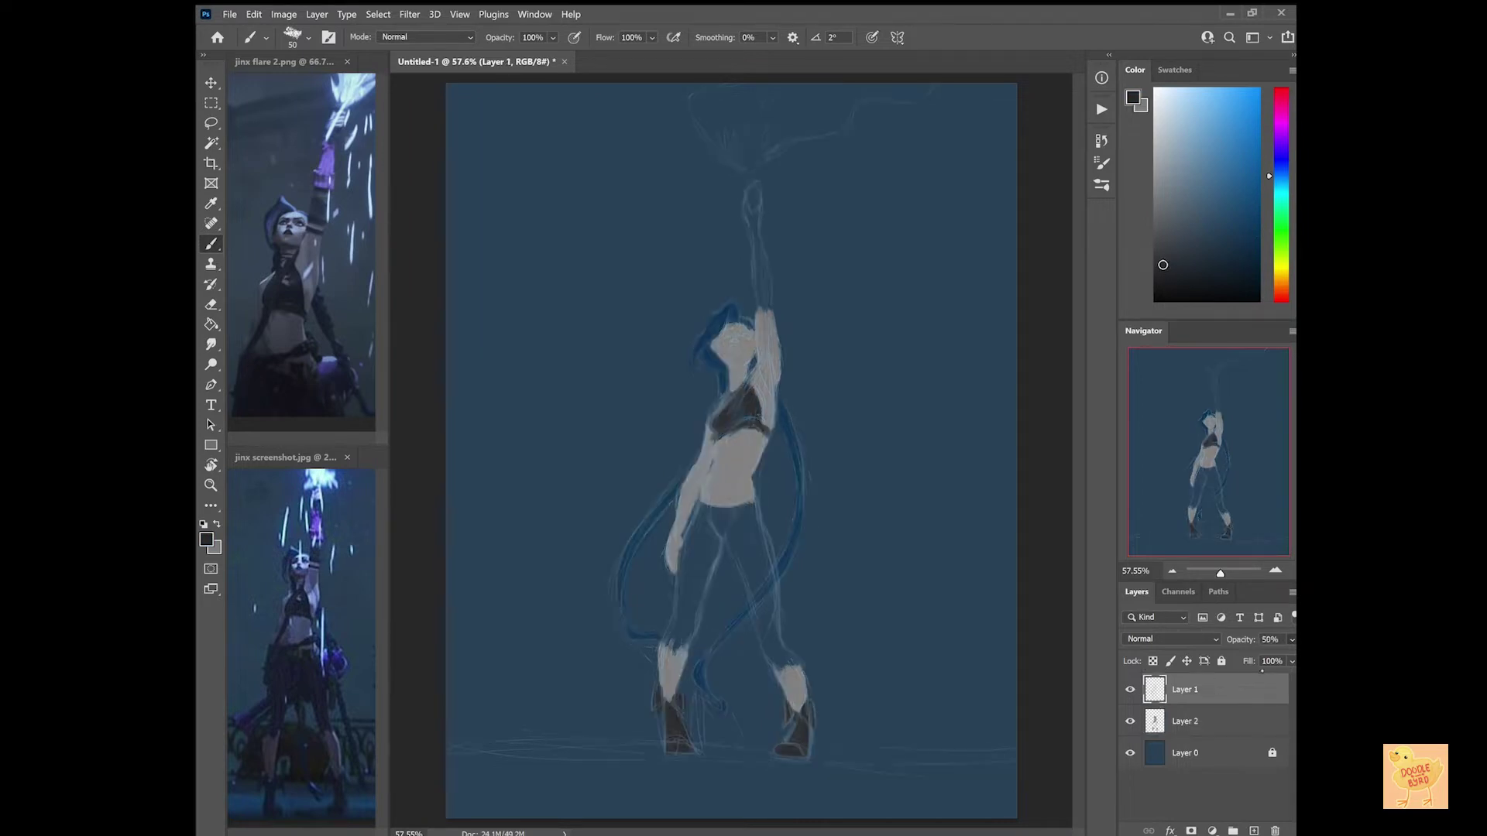
{"action": "left_click", "coordinate": [1184, 721]}
{"action": "left_click", "coordinate": [1174, 70]}
{"action": "left_click", "coordinate": [1182, 119]}
{"action": "key", "text": "e"}
Paint the raised forearm's sleeve purple and add the dark band around the upper arm.
{"action": "left_click", "coordinate": [1135, 69]}
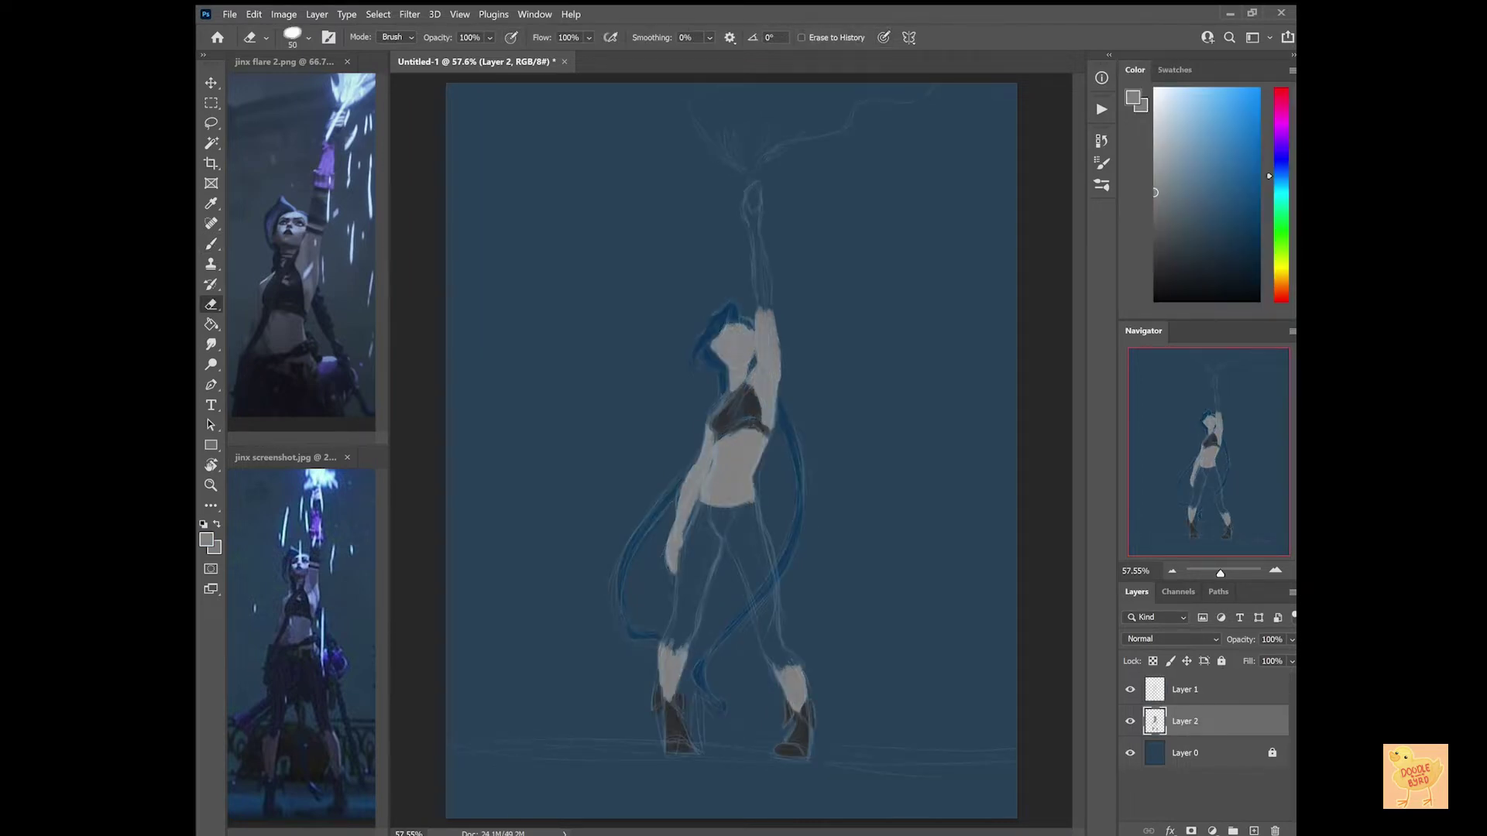
{"action": "left_click", "coordinate": [1281, 116]}
{"action": "left_click", "coordinate": [1239, 124]}
{"action": "key", "text": "b"}
{"action": "left_click", "coordinate": [1174, 70]}
{"action": "left_click_drag", "start_coordinate": [754, 233], "coordinate": [770, 355]}
Mix a very dark purple and paint the trousers from the waist to below the knees.
{"action": "left_click", "coordinate": [1200, 120]}
{"action": "key", "text": "F6"}
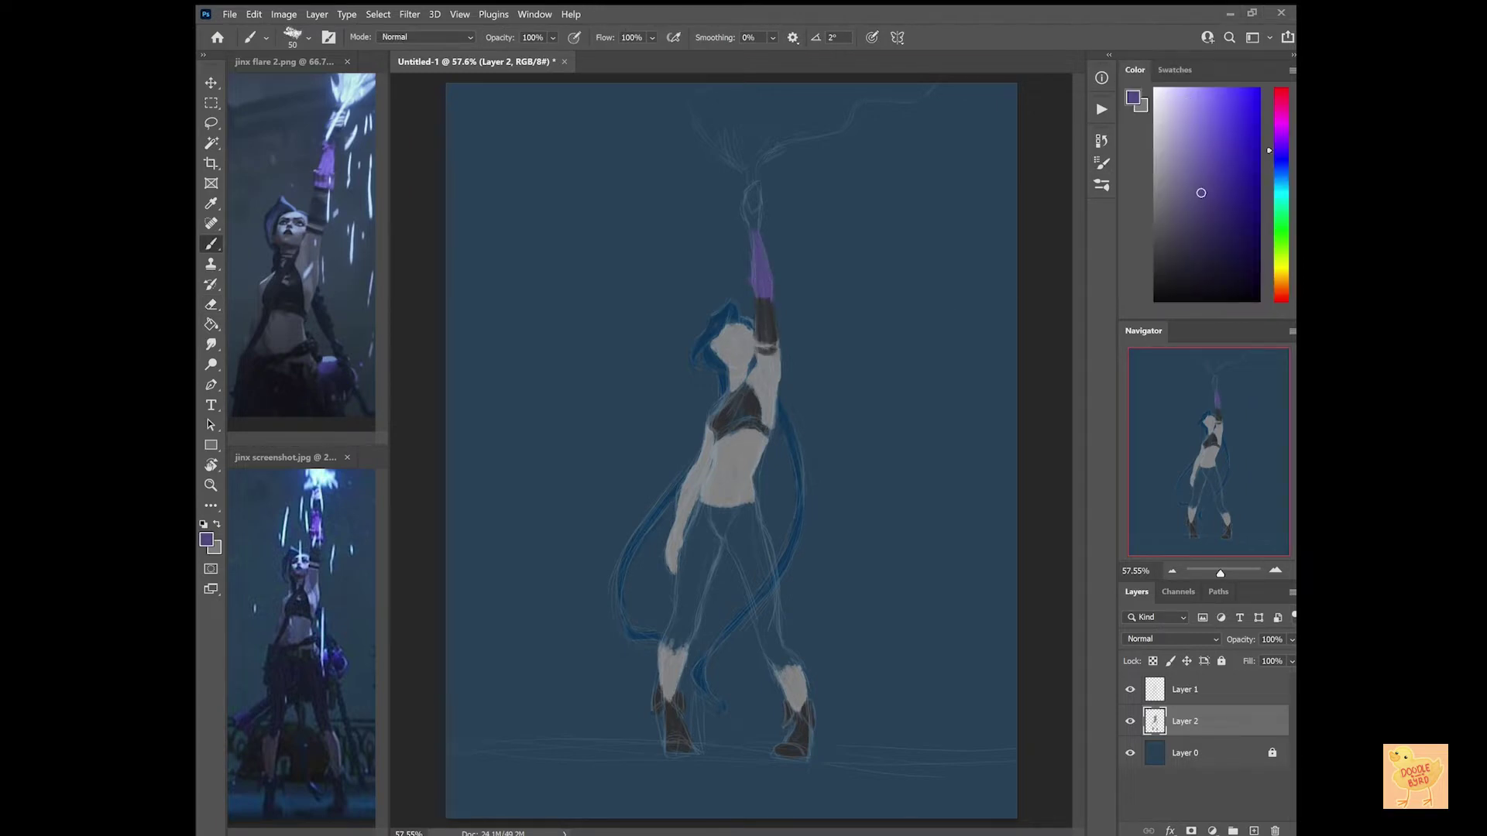
{"action": "left_click_drag", "start_coordinate": [1174, 226], "coordinate": [1179, 256]}
{"action": "mouse_move", "coordinate": [720, 514]}
{"action": "left_mouse_down"}
{"action": "mouse_move", "coordinate": [669, 629]}
{"action": "mouse_move", "coordinate": [687, 629]}
{"action": "mouse_move", "coordinate": [696, 576]}
{"action": "mouse_move", "coordinate": [739, 517]}
{"action": "mouse_move", "coordinate": [731, 545]}
{"action": "mouse_move", "coordinate": [799, 668]}
{"action": "mouse_move", "coordinate": [743, 576]}
{"action": "left_mouse_up"}
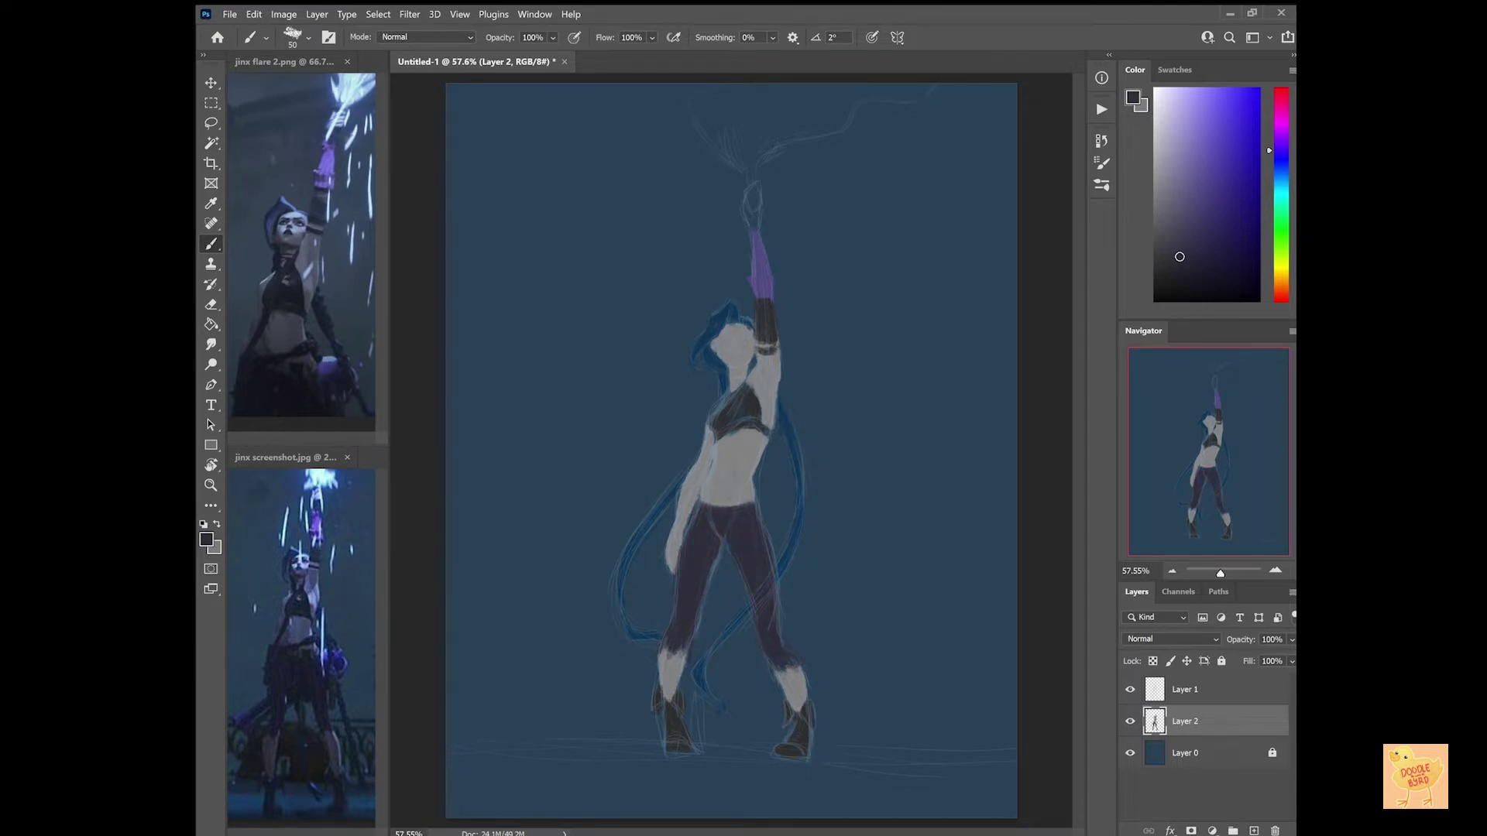
Shade the skin on the neck, torso, arms and shins with sampled greys, locking Layer 2's transparent pixels.
{"action": "left_click", "coordinate": [786, 682], "text": "alt"}
{"action": "left_click", "coordinate": [755, 333], "text": "alt"}
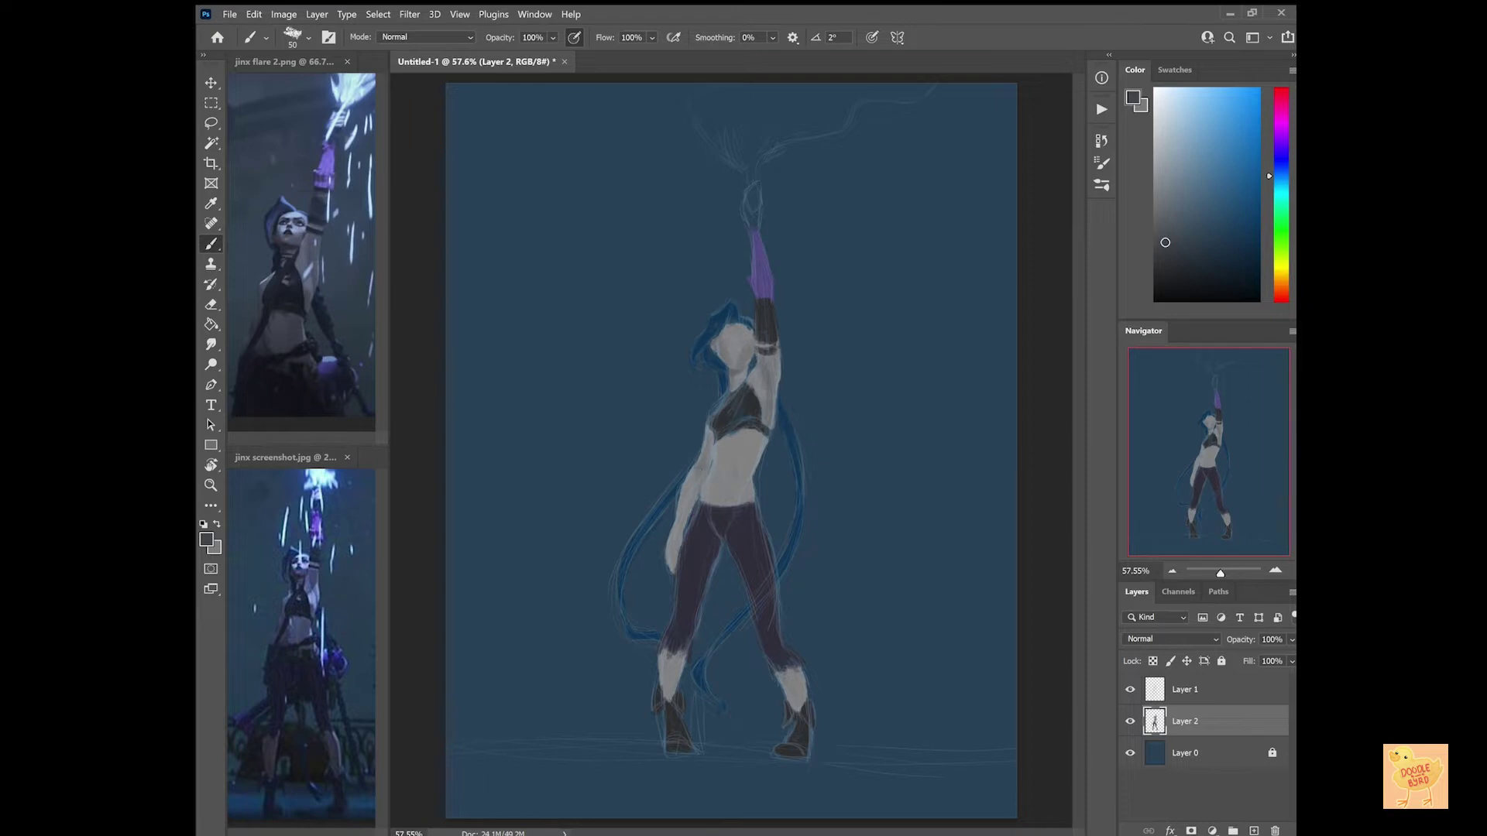
{"action": "mouse_move", "coordinate": [691, 495]}
{"action": "left_mouse_down"}
{"action": "mouse_move", "coordinate": [670, 565]}
{"action": "mouse_move", "coordinate": [728, 488]}
{"action": "left_mouse_up"}
{"action": "left_click_drag", "start_coordinate": [732, 438], "coordinate": [752, 499]}
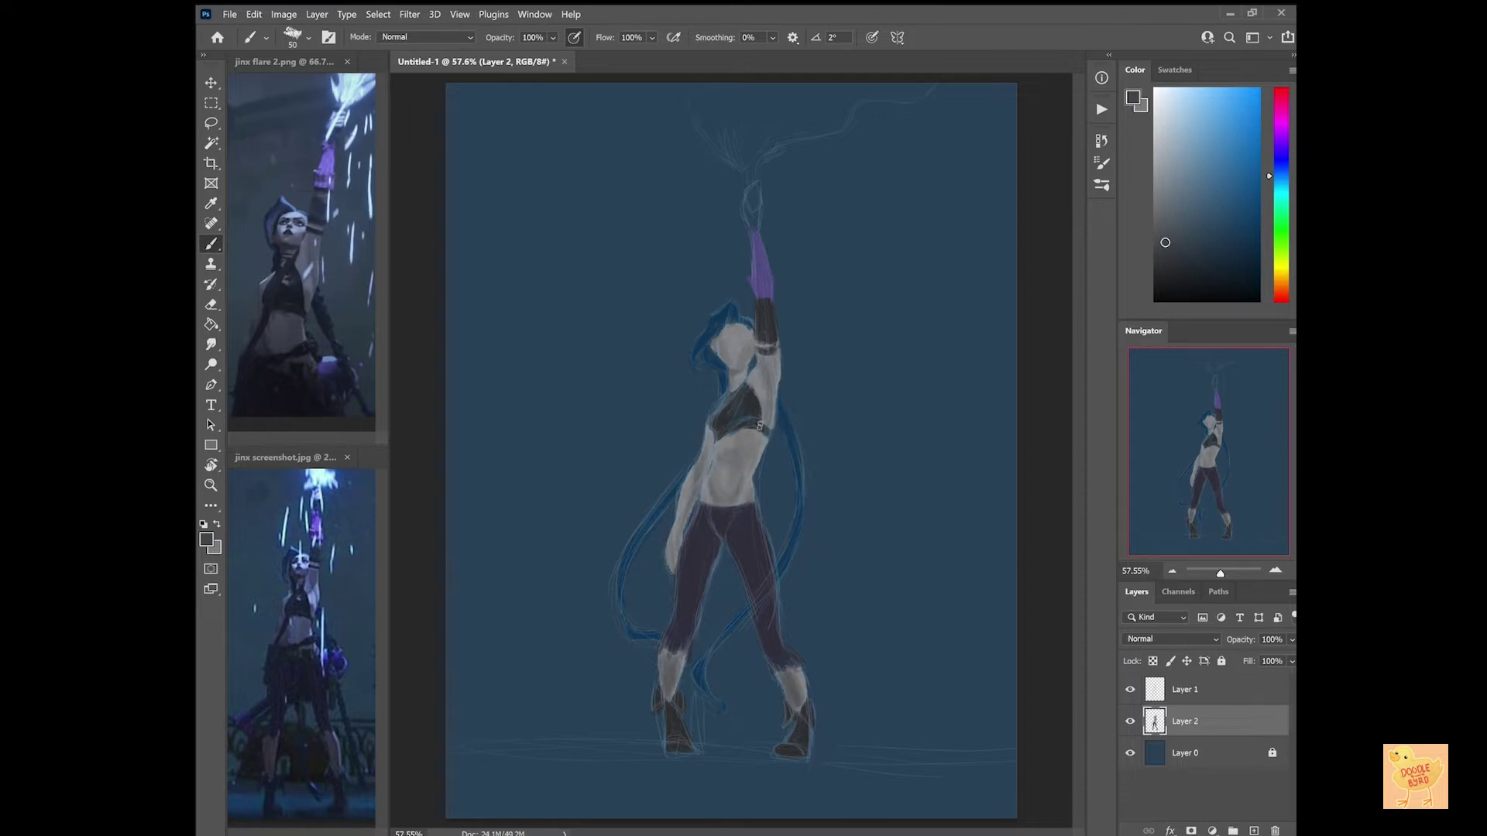
{"action": "left_click", "coordinate": [727, 353], "text": "alt"}
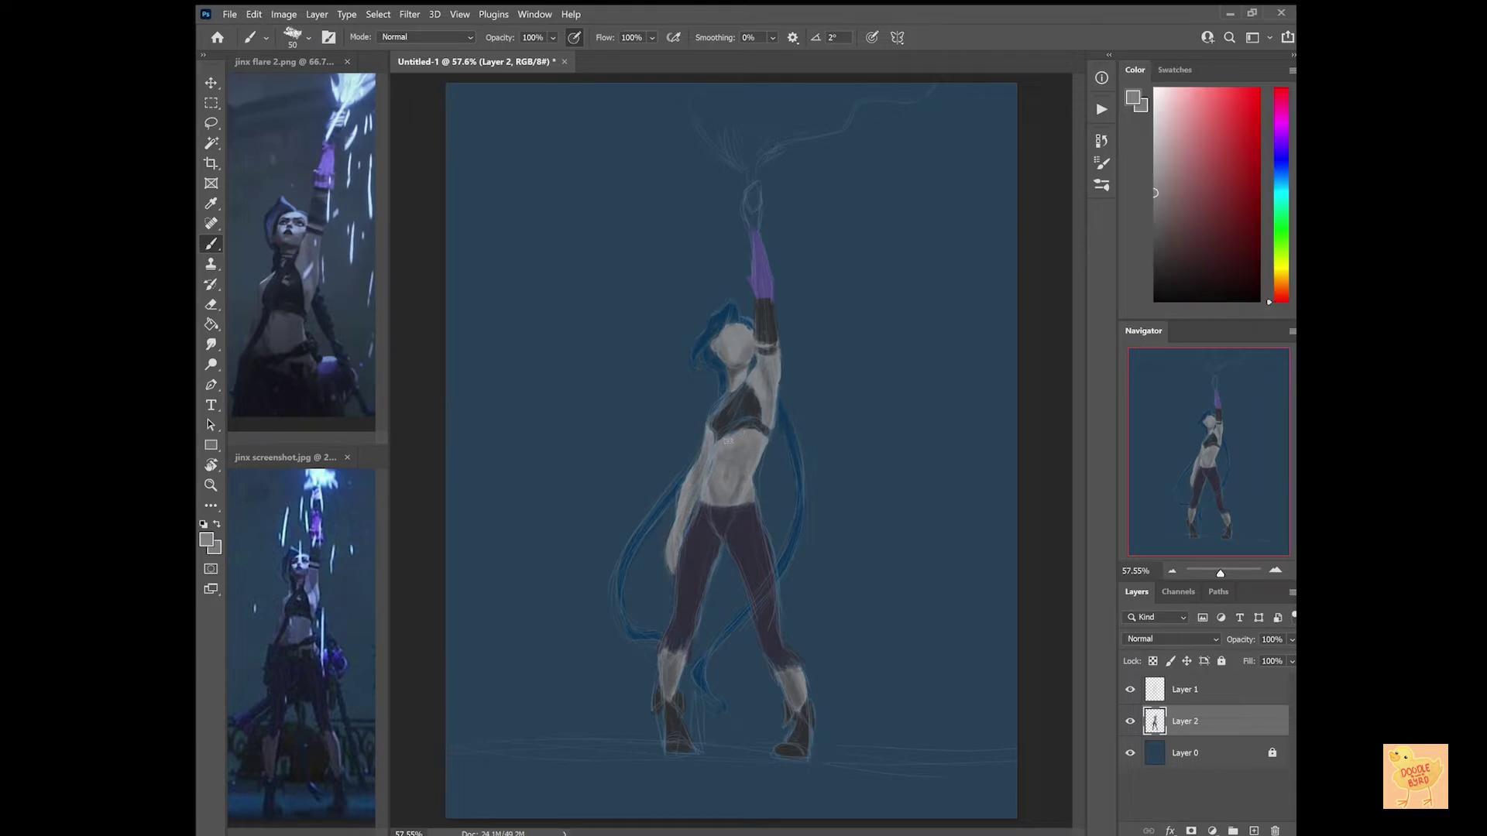
{"action": "left_click", "coordinate": [741, 448], "text": "alt"}
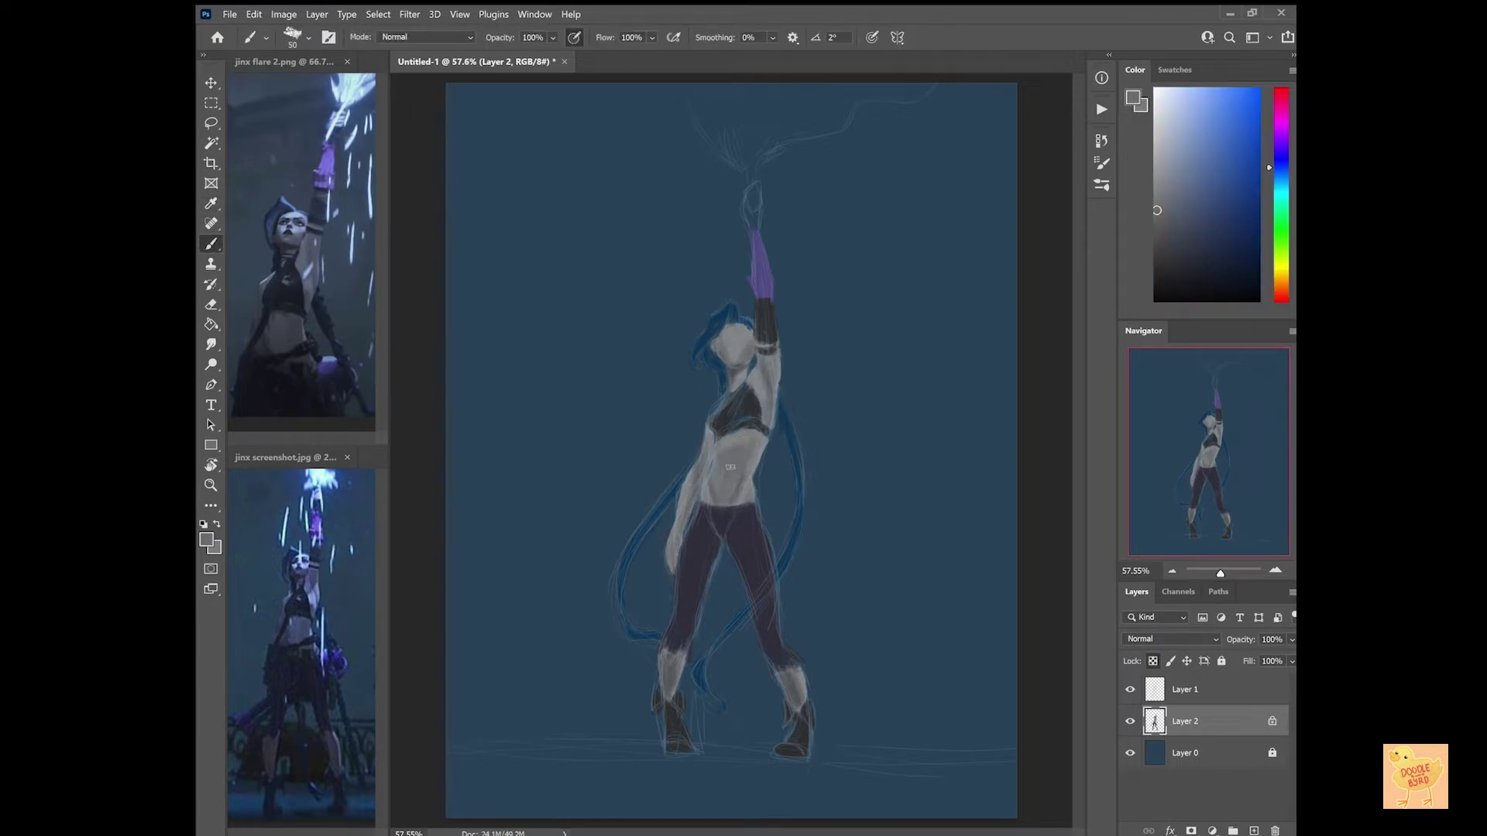
{"action": "left_click", "coordinate": [731, 471], "text": "alt"}
{"action": "left_click", "coordinate": [720, 489], "text": "alt"}
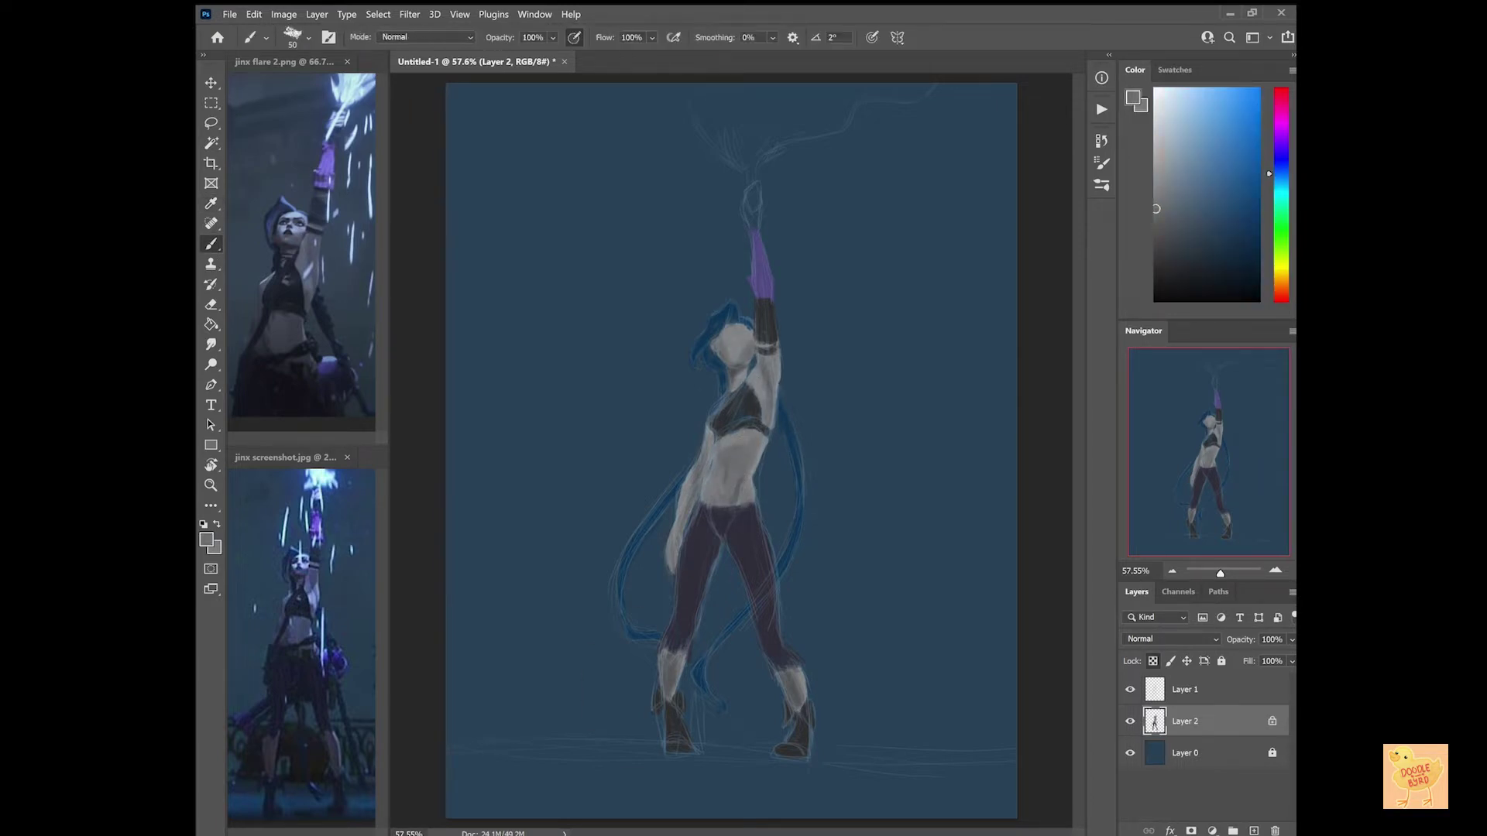
Unlock the transparent pixels on Layer 2 and hide the sketch layer.
{"action": "left_click", "coordinate": [1175, 70]}
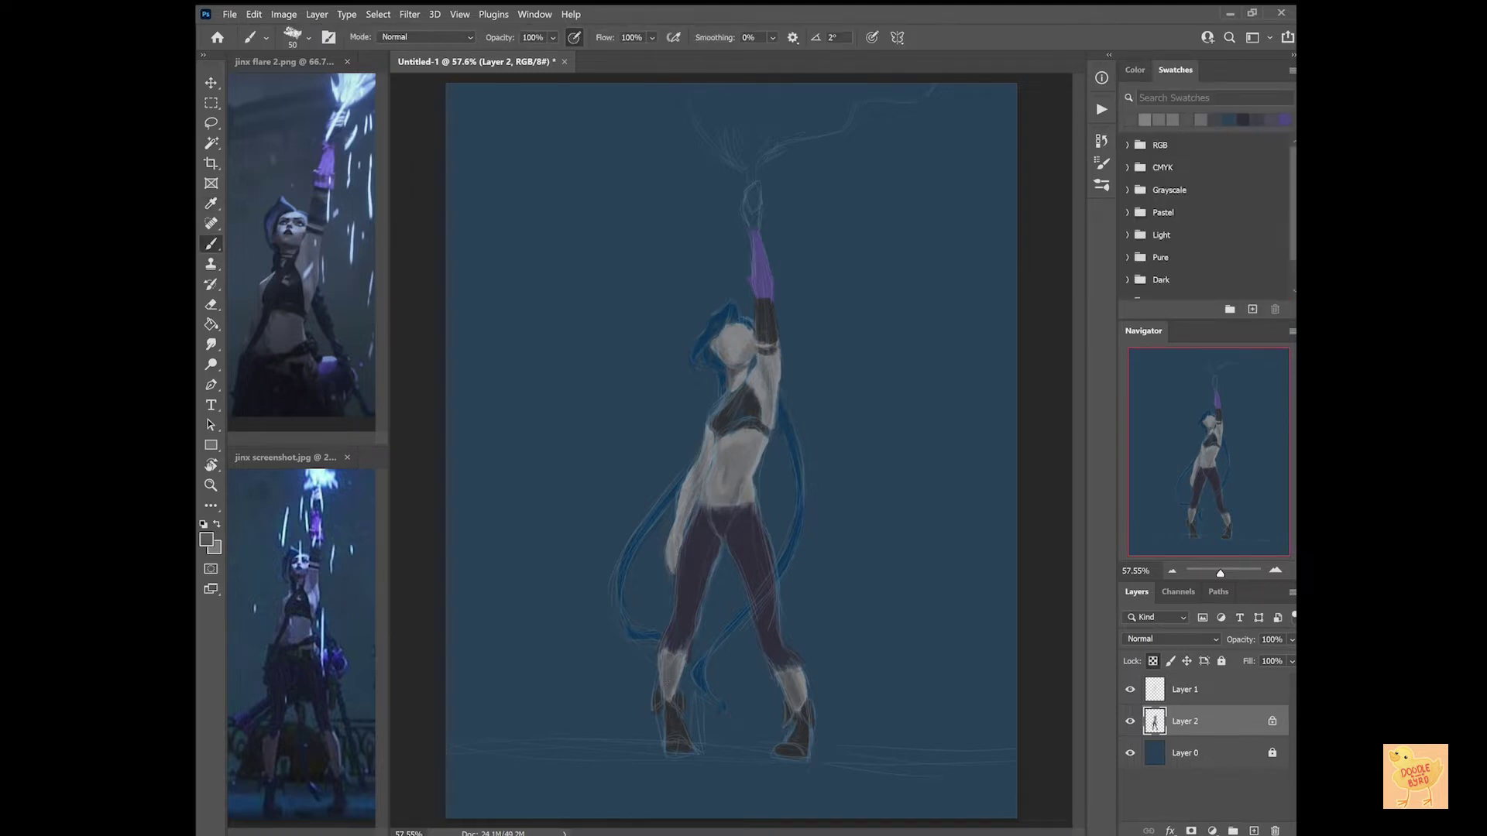
{"action": "left_click", "coordinate": [1130, 689]}
{"action": "left_click", "coordinate": [1130, 689]}
{"action": "left_click", "coordinate": [1153, 661]}
{"action": "left_click", "coordinate": [1130, 689]}
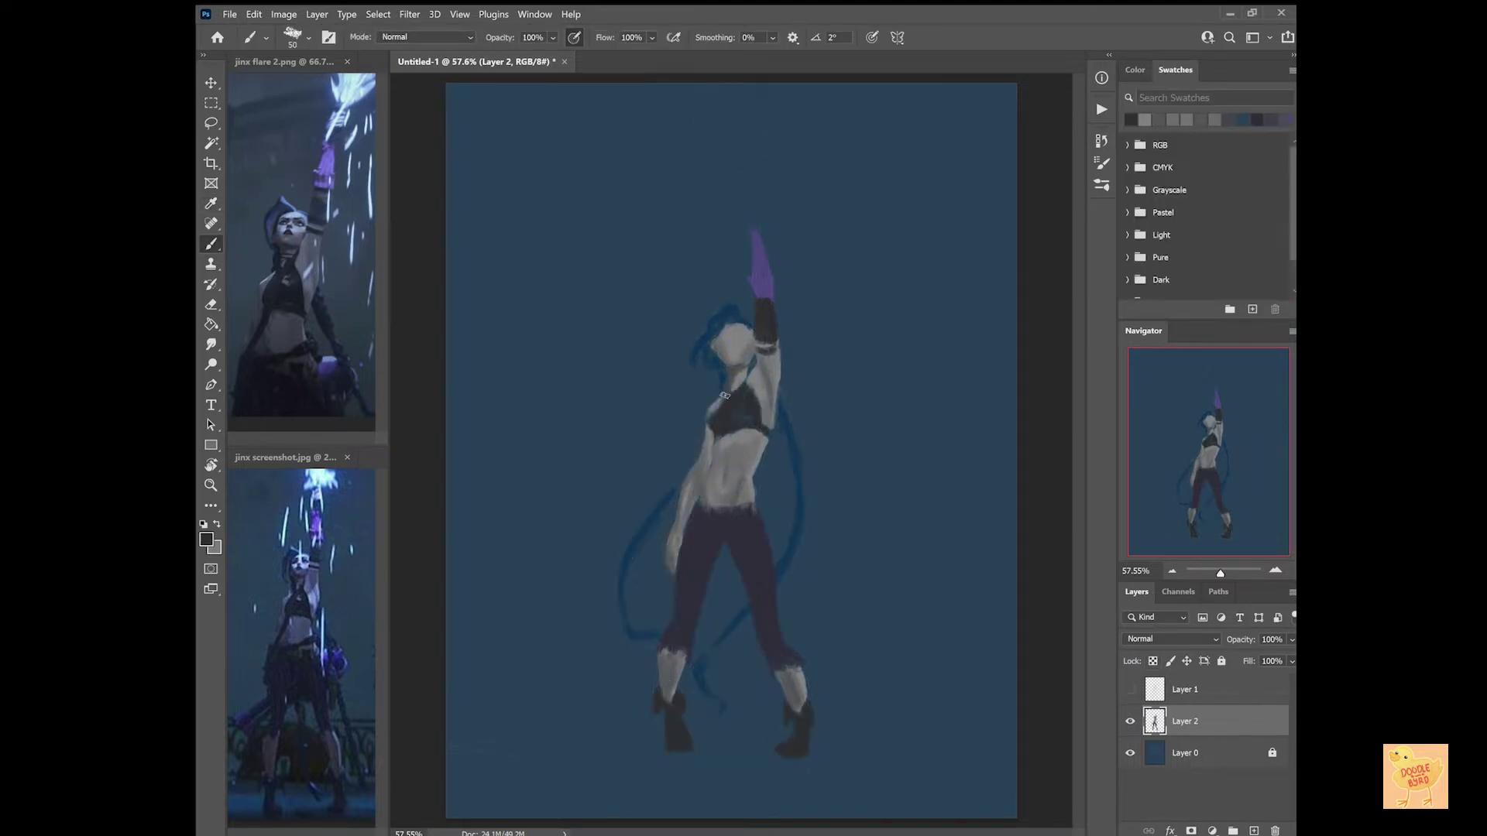
Clean up the edges of the crop top, upper-arm band and surrounding skin with sampled colours.
{"action": "left_click", "coordinate": [719, 435], "text": "alt"}
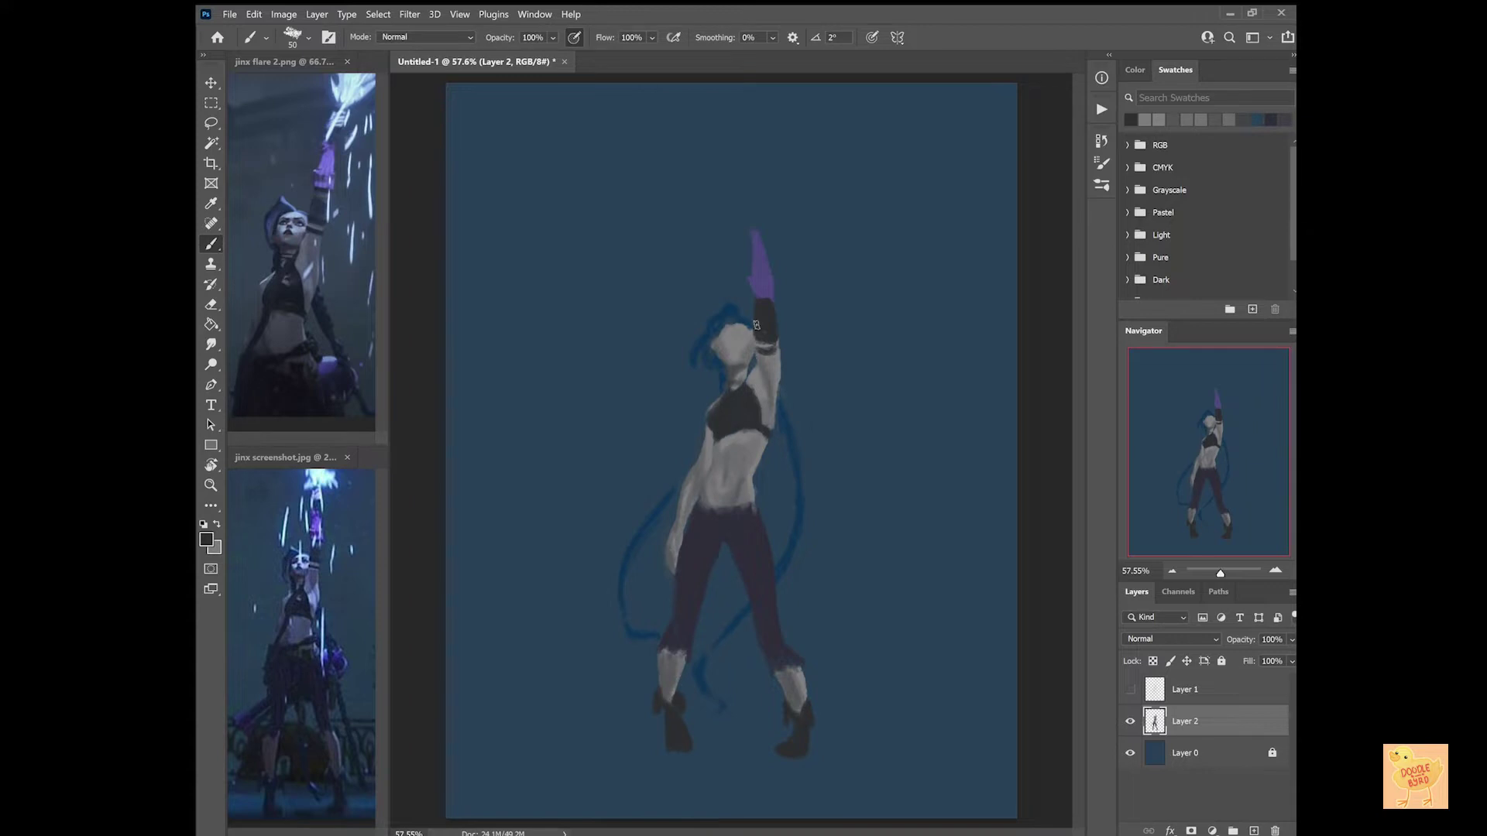
{"action": "left_click", "coordinate": [769, 382], "text": "alt"}
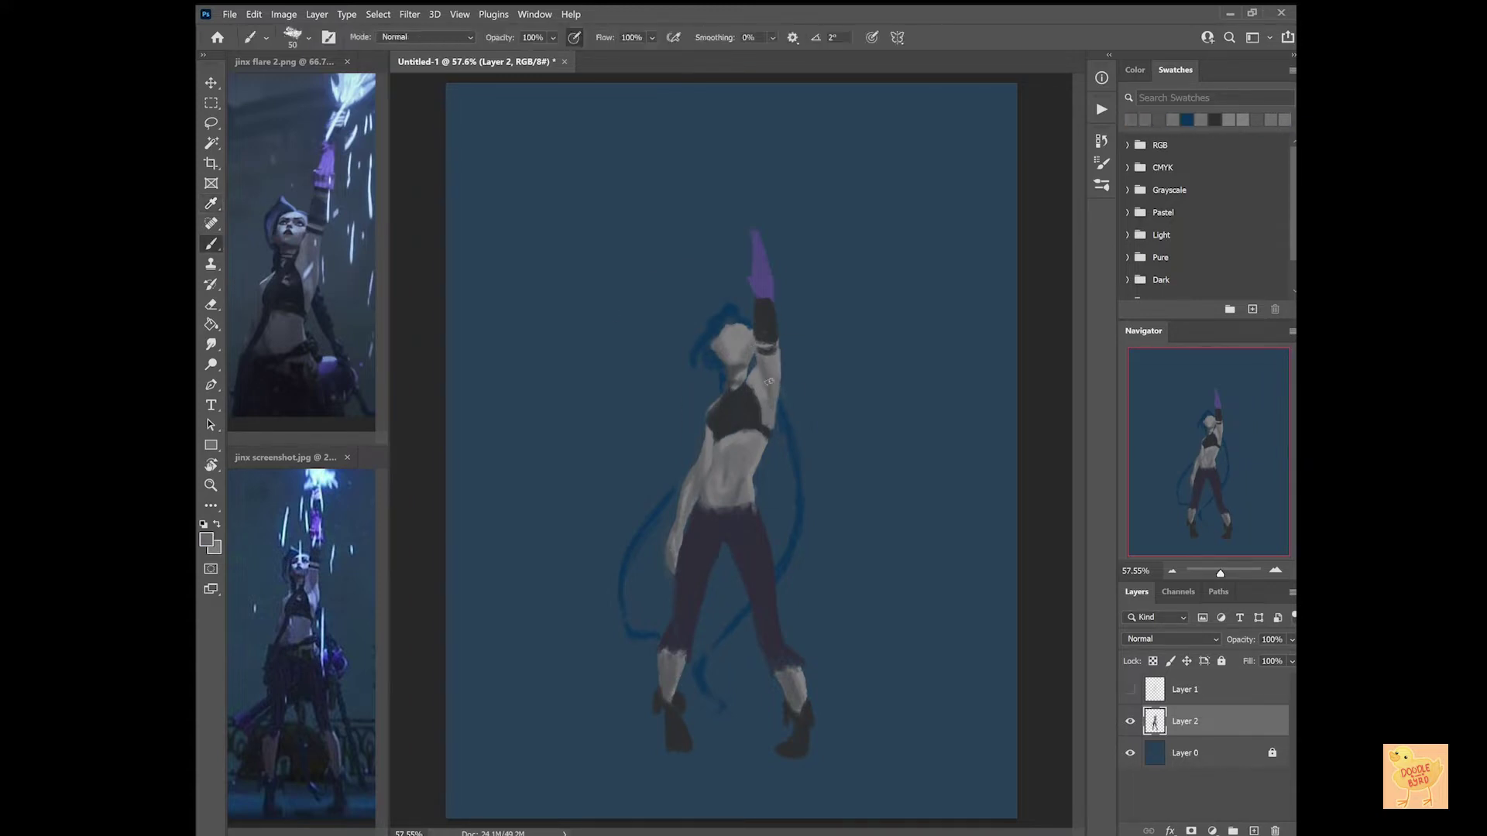
{"action": "key", "text": "e"}
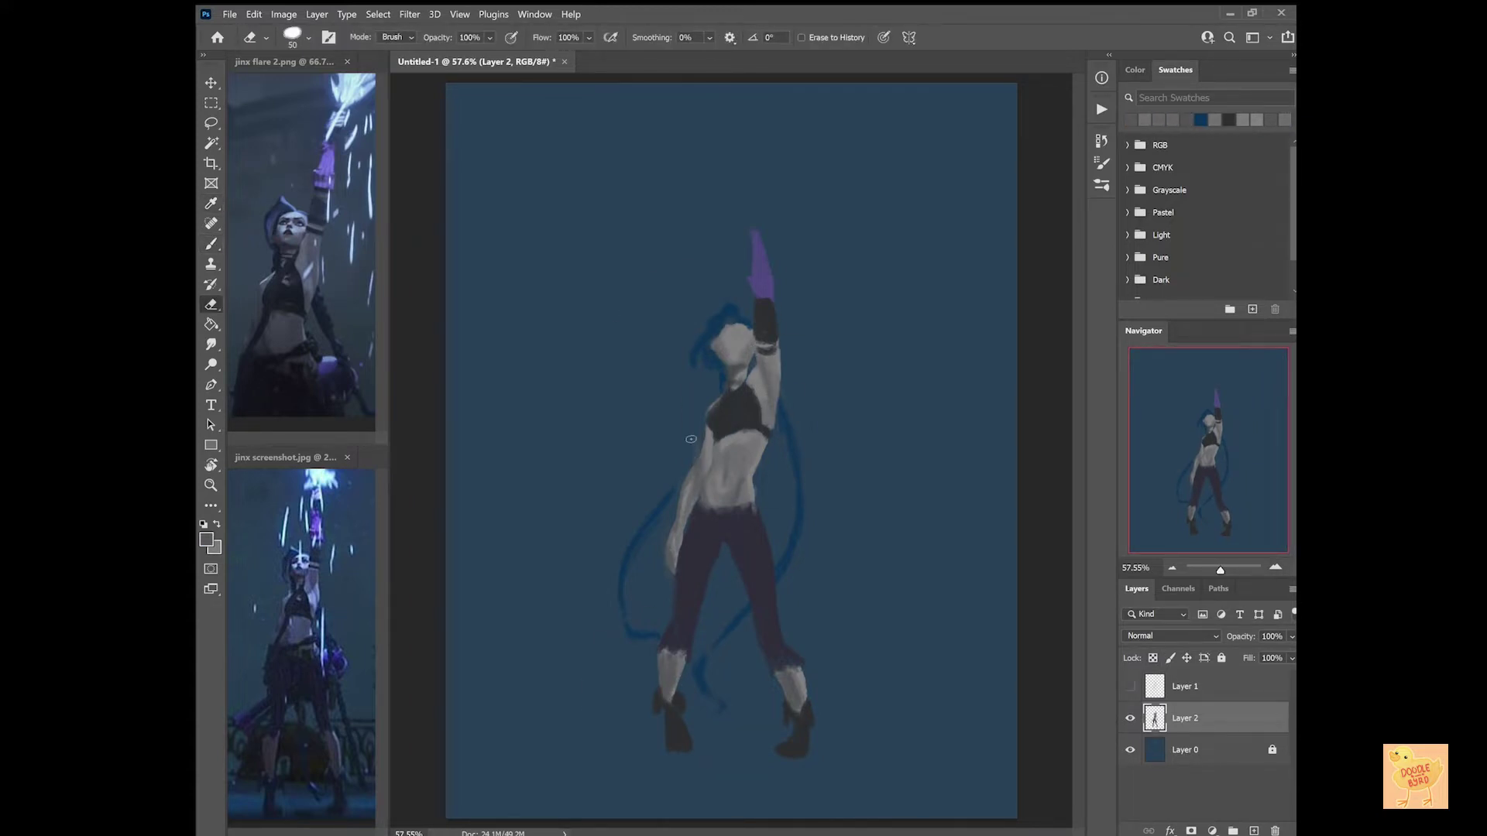
Show the sketch layer and paint the raised fist in skin grey with a dark cuff at the wrist.
{"action": "key", "text": "b"}
{"action": "left_click", "coordinate": [1129, 686]}
{"action": "left_click_drag", "start_coordinate": [751, 242], "coordinate": [745, 203]}
{"action": "left_click", "coordinate": [1135, 70]}
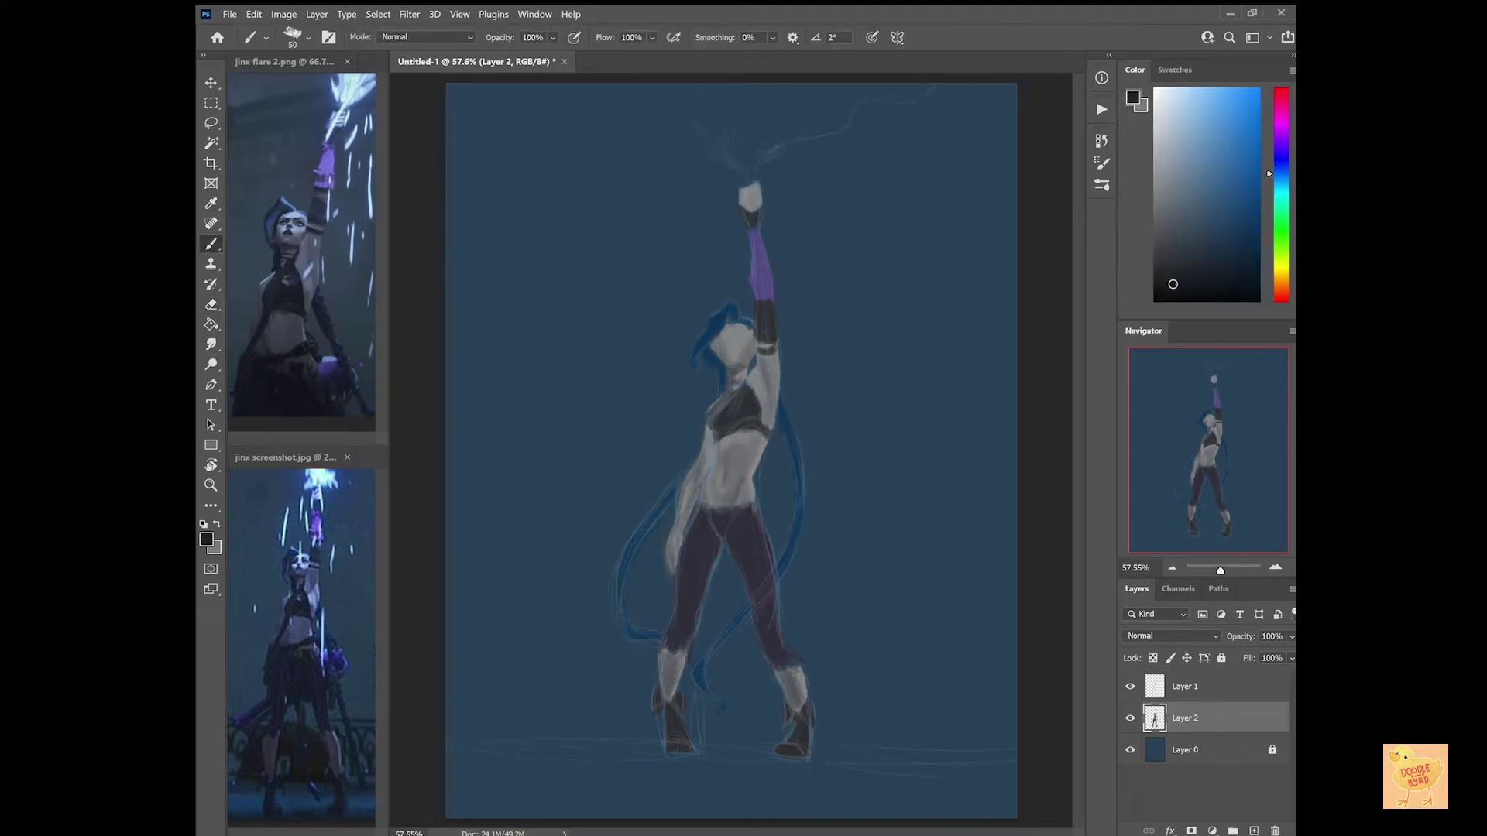
Hide the sketch layer and refine the boots, locking Layer 2's transparent pixels to shade them in sampled dark grey.
{"action": "left_click", "coordinate": [1130, 686]}
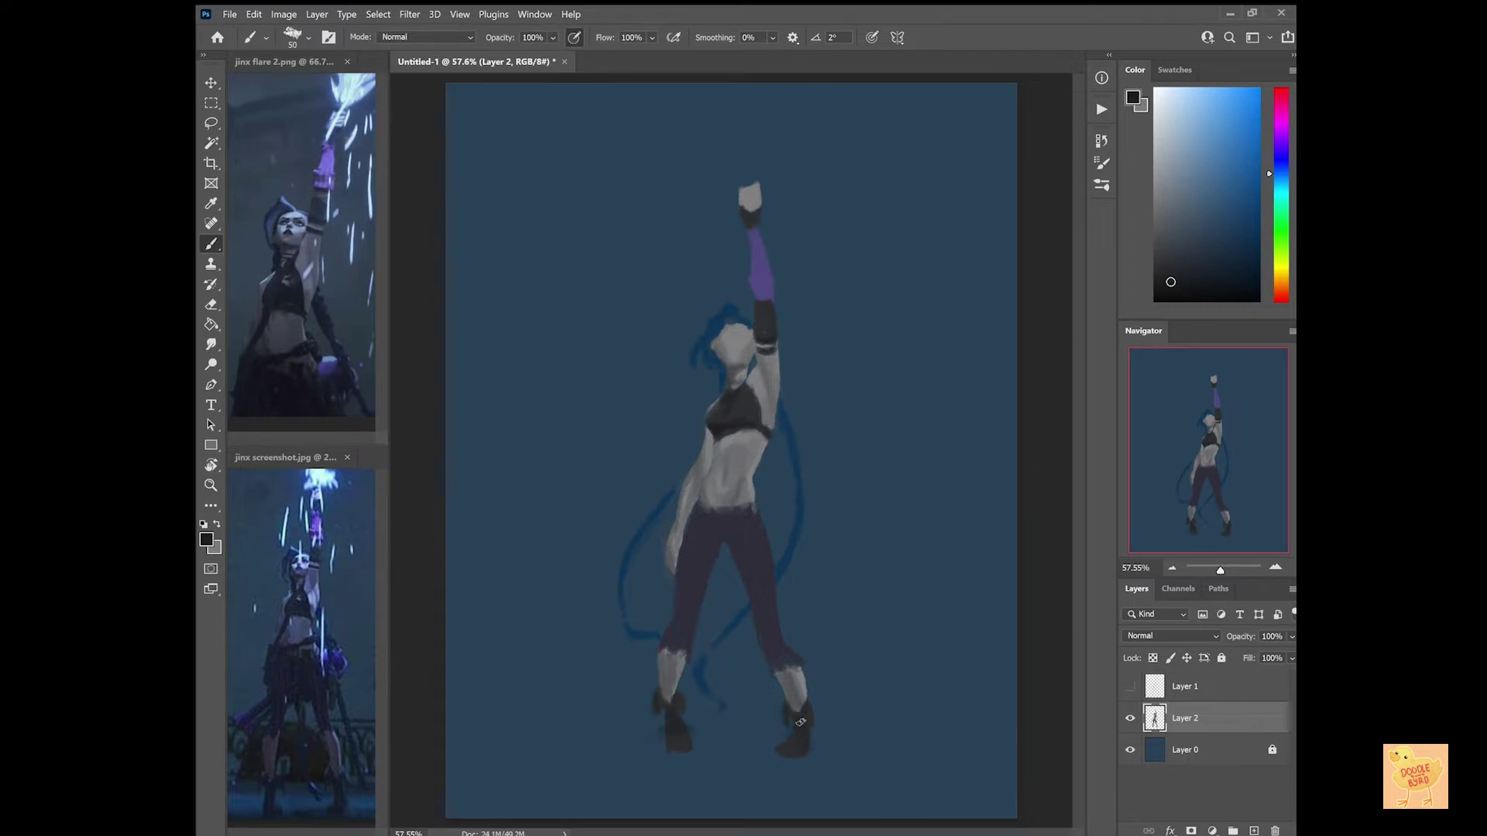
{"action": "key", "text": "e"}
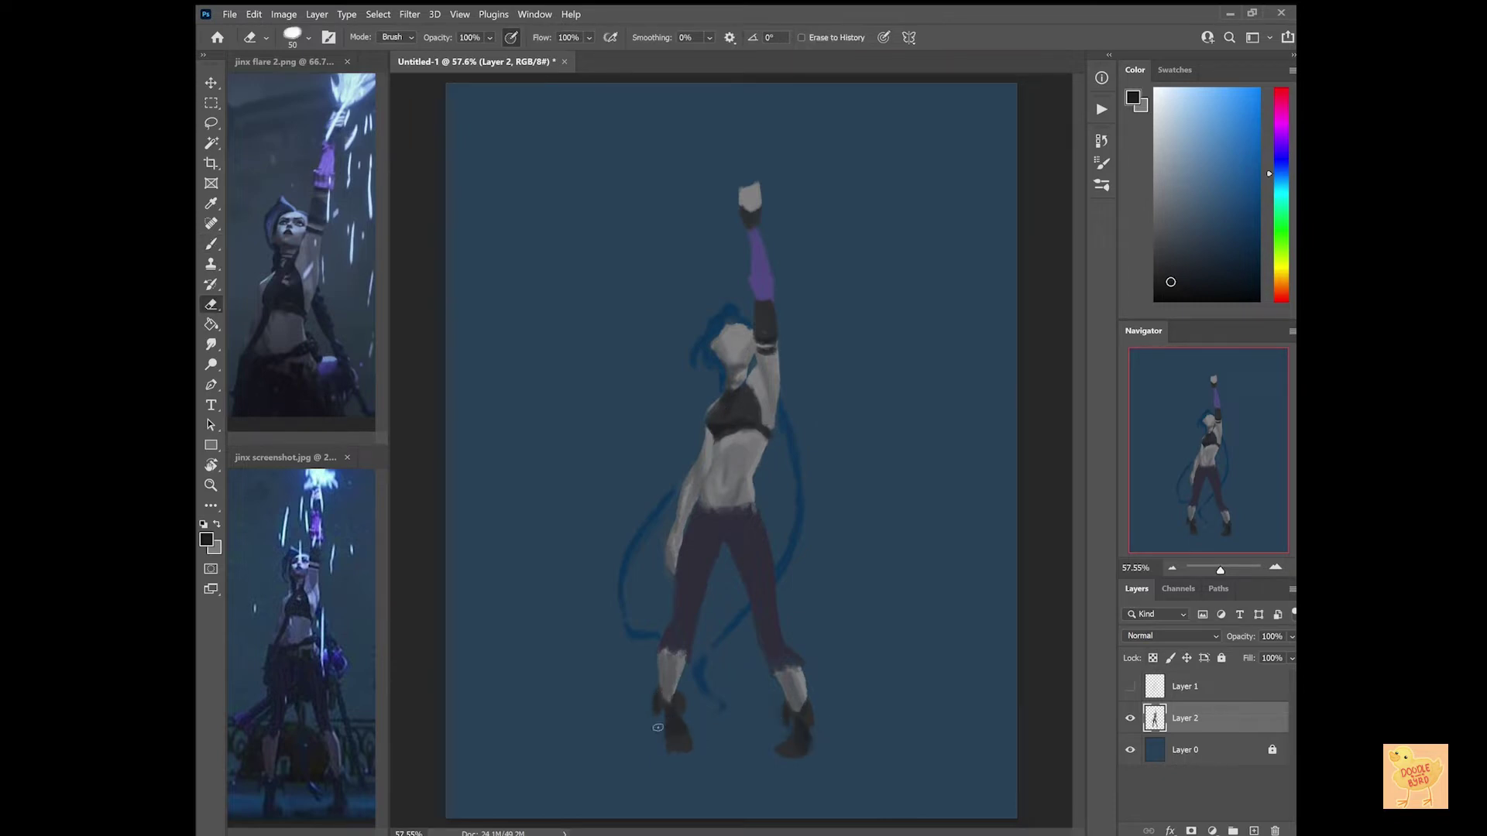
{"action": "key", "text": "b"}
{"action": "key", "text": "slash"}
{"action": "left_click", "coordinate": [755, 405], "text": "alt"}
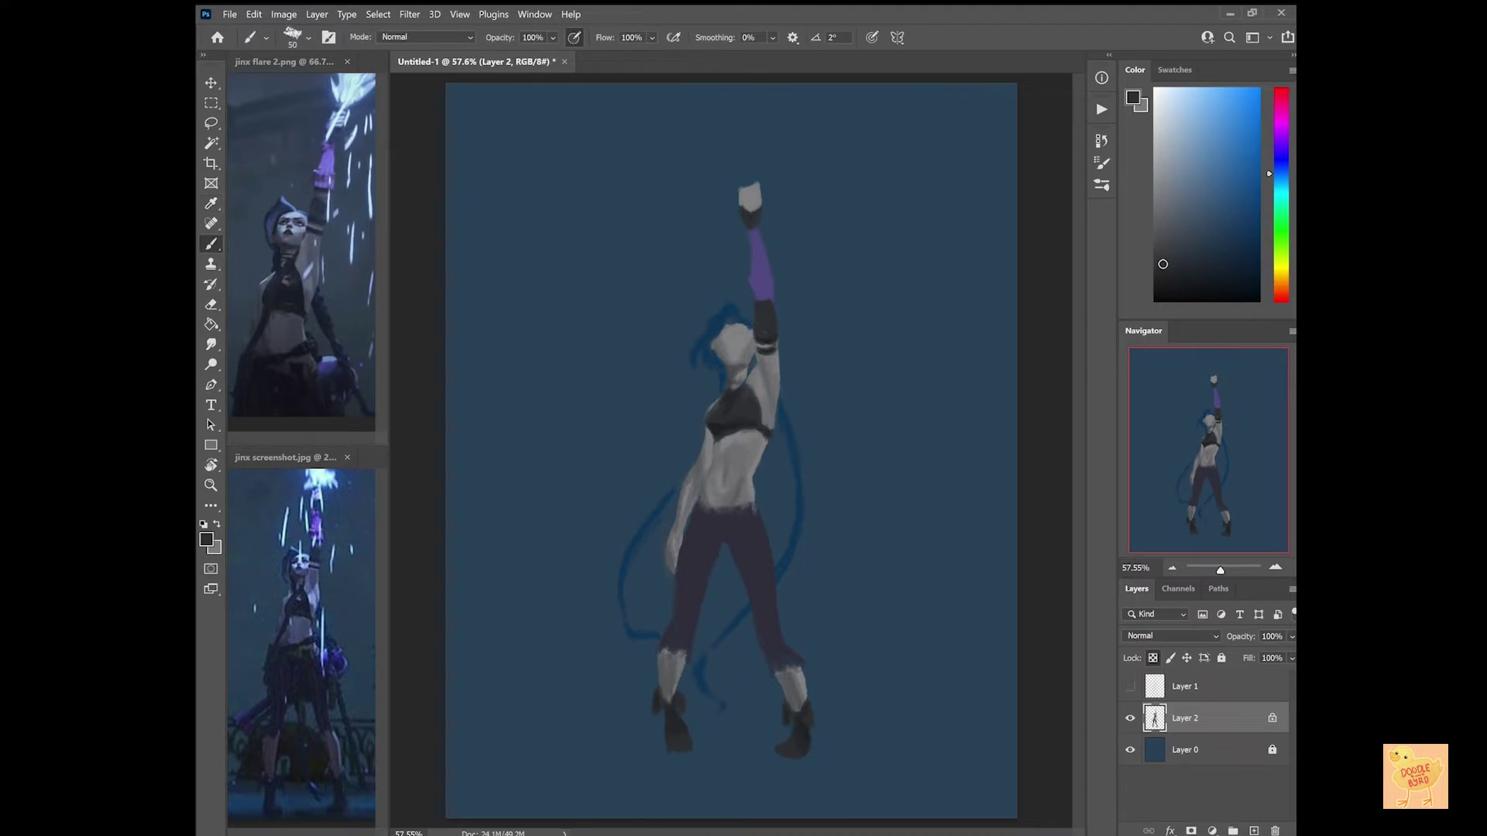
Shade the crop top and the skin of the chest and abdomen with greys sampled from the figure.
{"action": "left_click", "coordinate": [721, 398], "text": "alt"}
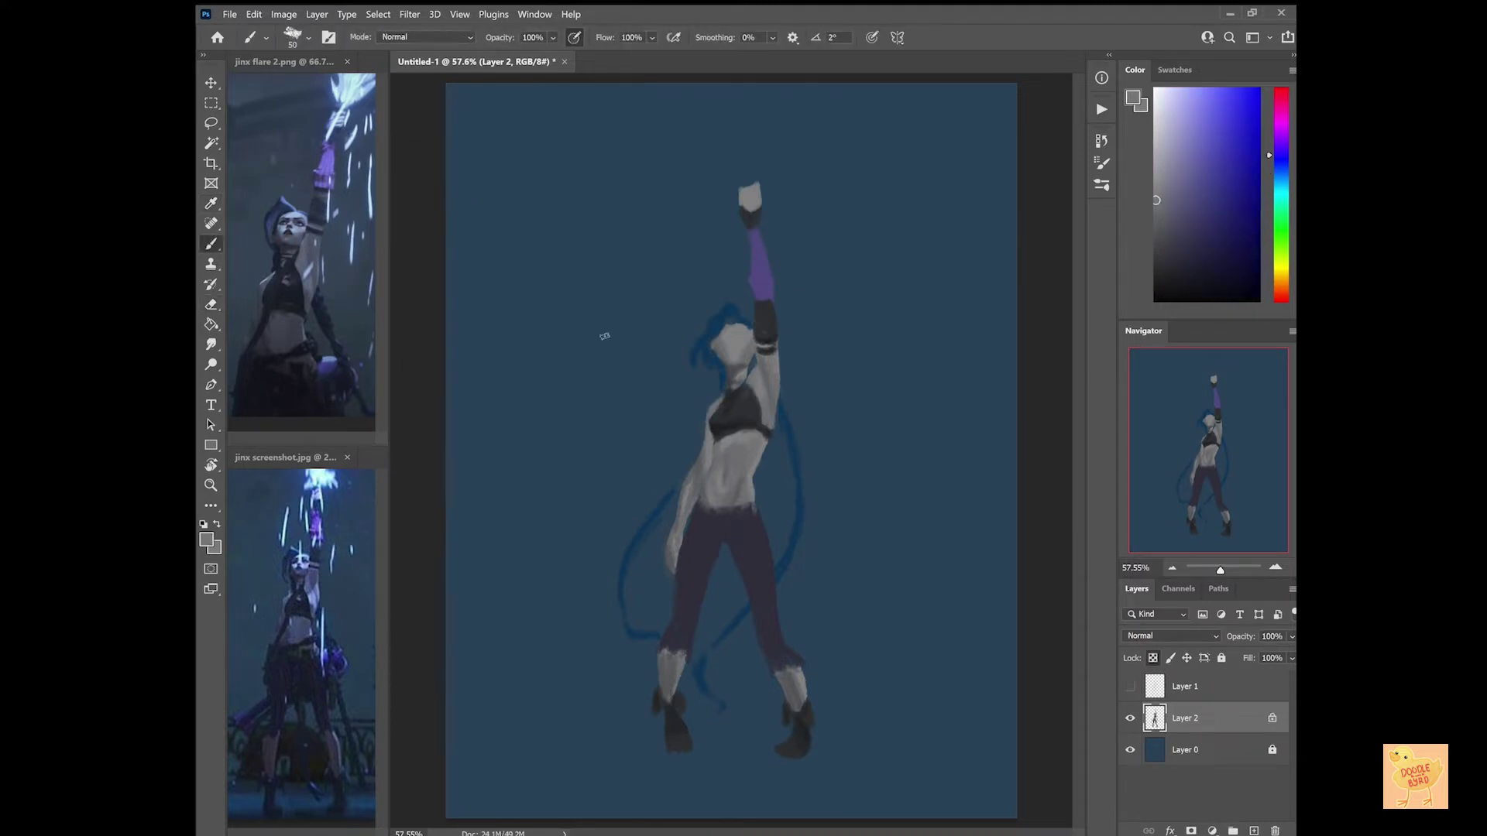
{"action": "left_click", "coordinate": [736, 399], "text": "alt"}
{"action": "left_click", "coordinate": [755, 436], "text": "alt"}
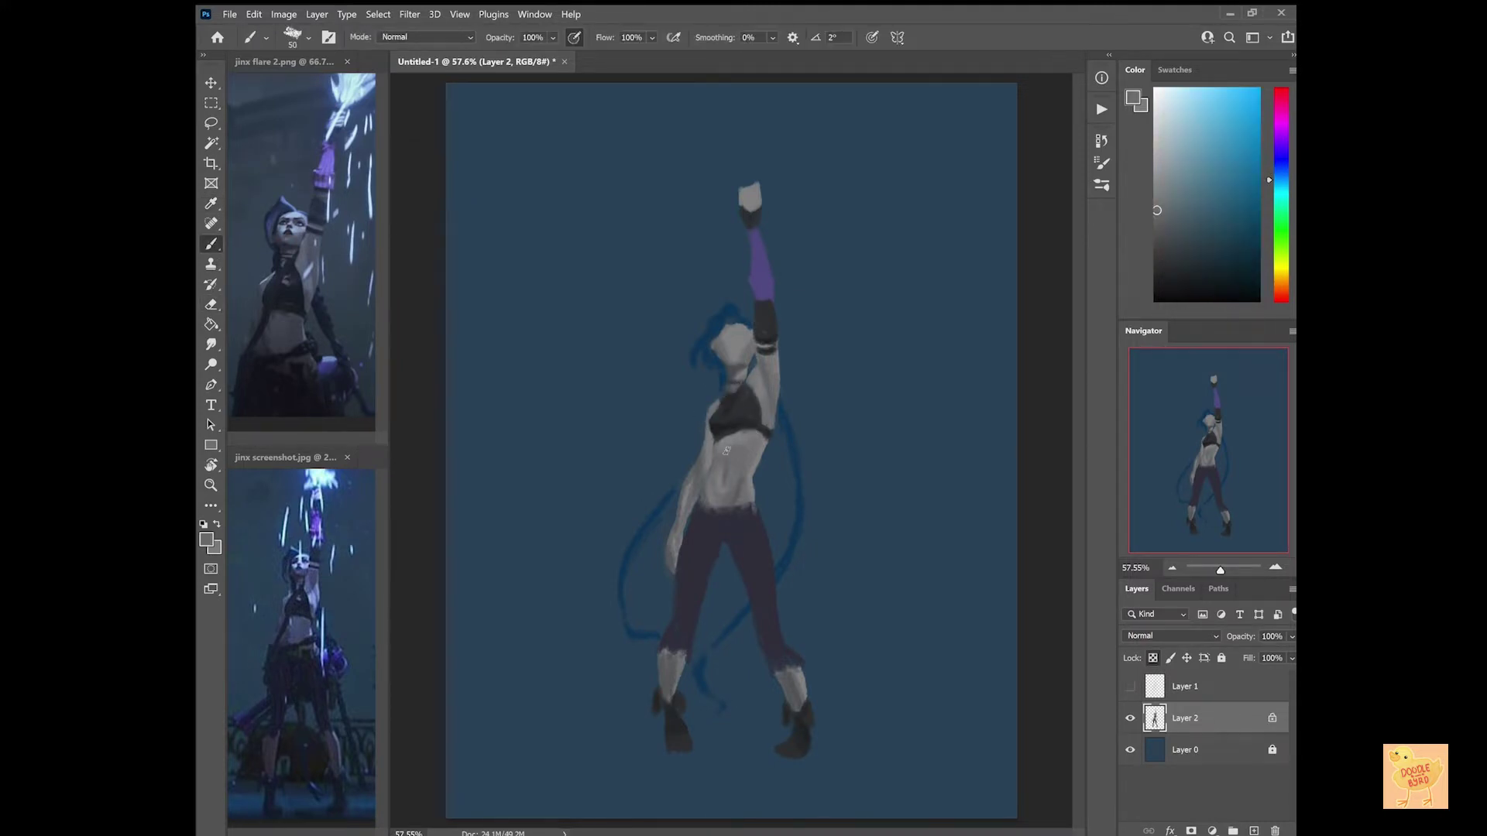
{"action": "left_click", "coordinate": [740, 480], "text": "alt"}
{"action": "left_click", "coordinate": [741, 480], "text": "alt"}
Paint ragged trouser hems below both knees with sampled colours and clean up the edges around the shins.
{"action": "left_click_drag", "start_coordinate": [589, 170], "coordinate": [856, 670]}
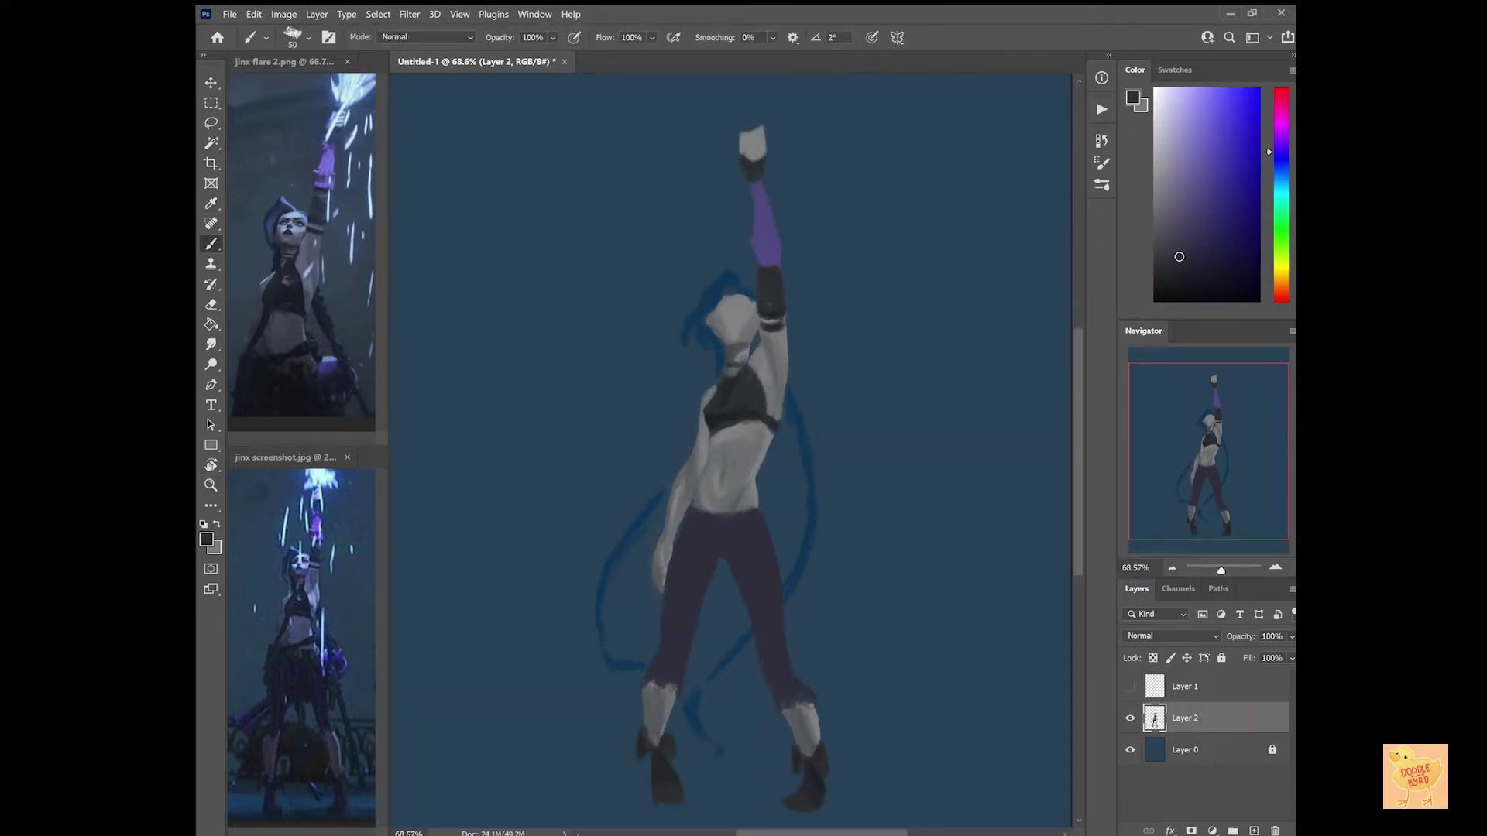
{"action": "left_click", "coordinate": [741, 480], "text": "alt"}
{"action": "left_click", "coordinate": [767, 542], "text": "alt"}
{"action": "left_click", "coordinate": [811, 735], "text": "alt"}
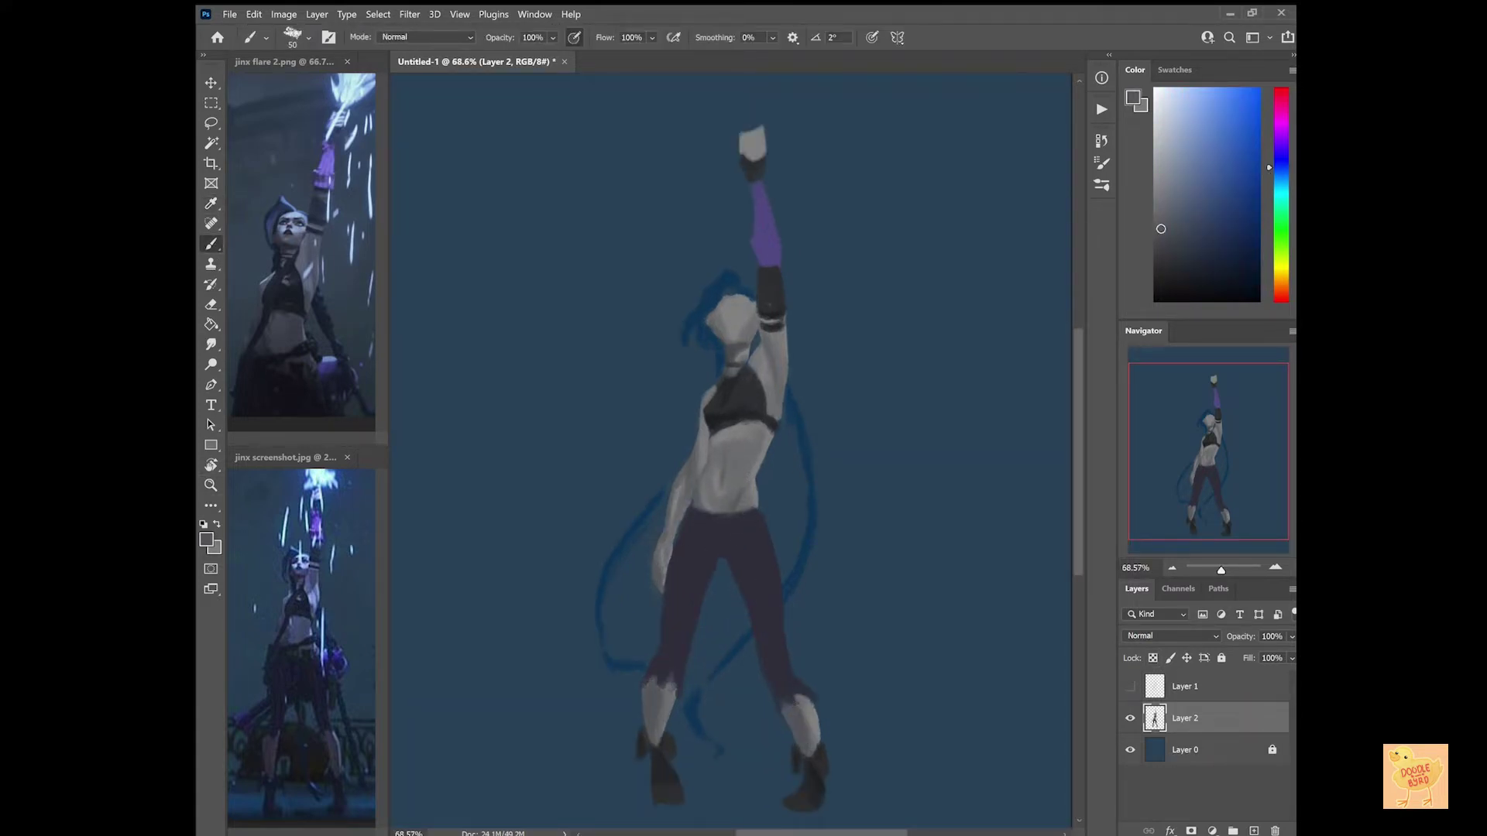
{"action": "left_click", "coordinate": [672, 656], "text": "alt"}
{"action": "key", "text": "e"}
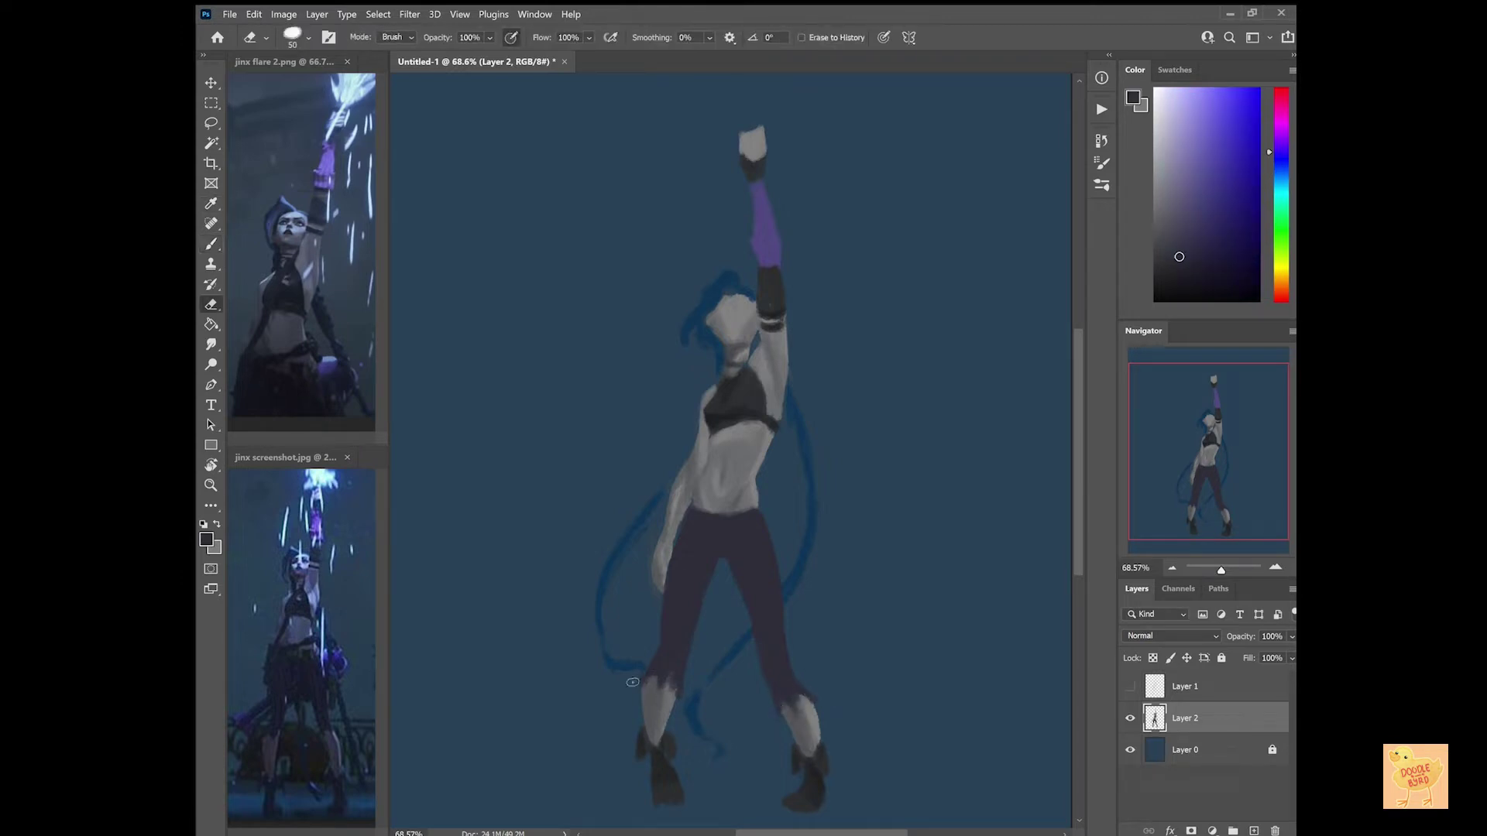
{"action": "key", "text": "b"}
Reshape the lowered arm and hand with sampled skin greys, locking Layer 2's transparent pixels for shading.
{"action": "left_click", "coordinate": [662, 573], "text": "alt"}
{"action": "left_click", "coordinate": [686, 486], "text": "alt"}
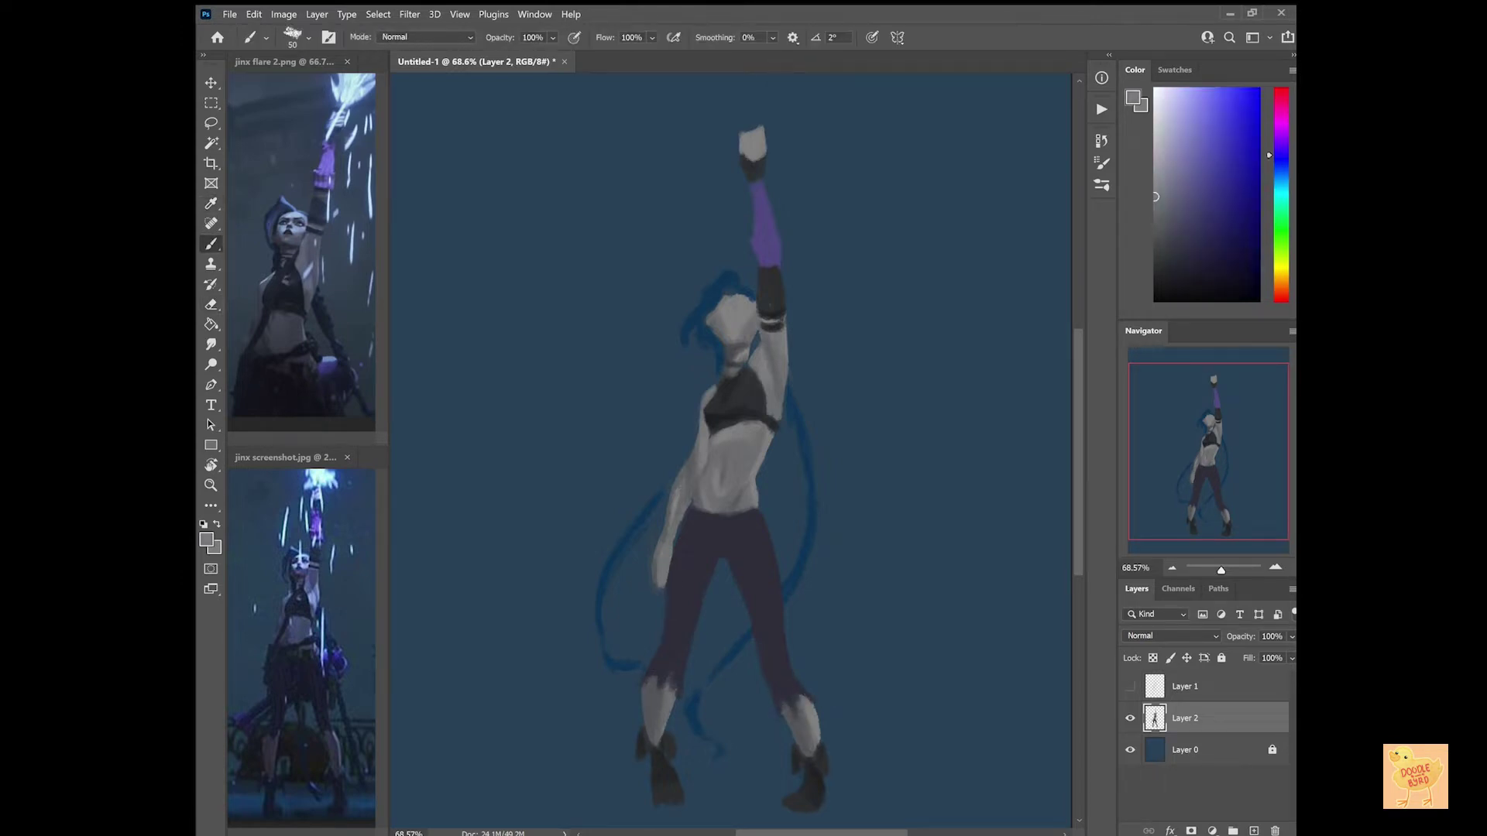
{"action": "left_click", "coordinate": [686, 504], "text": "alt"}
{"action": "key", "text": "/"}
{"action": "left_click", "coordinate": [663, 573], "text": "alt"}
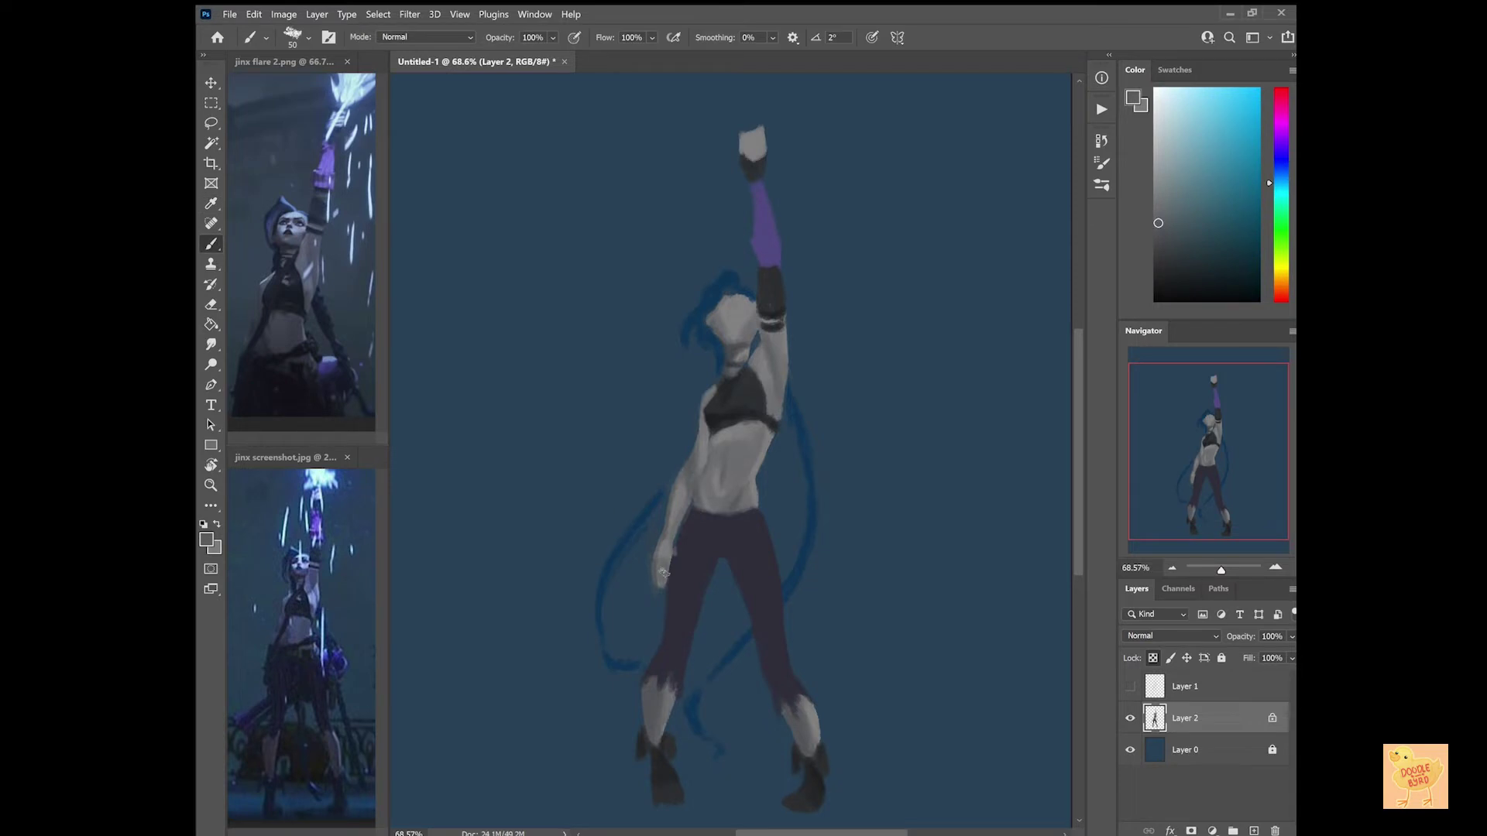
Shade the raised fist and lowered hand with sampled greys, then unlock Layer 2's transparent pixels.
{"action": "key", "text": "i"}
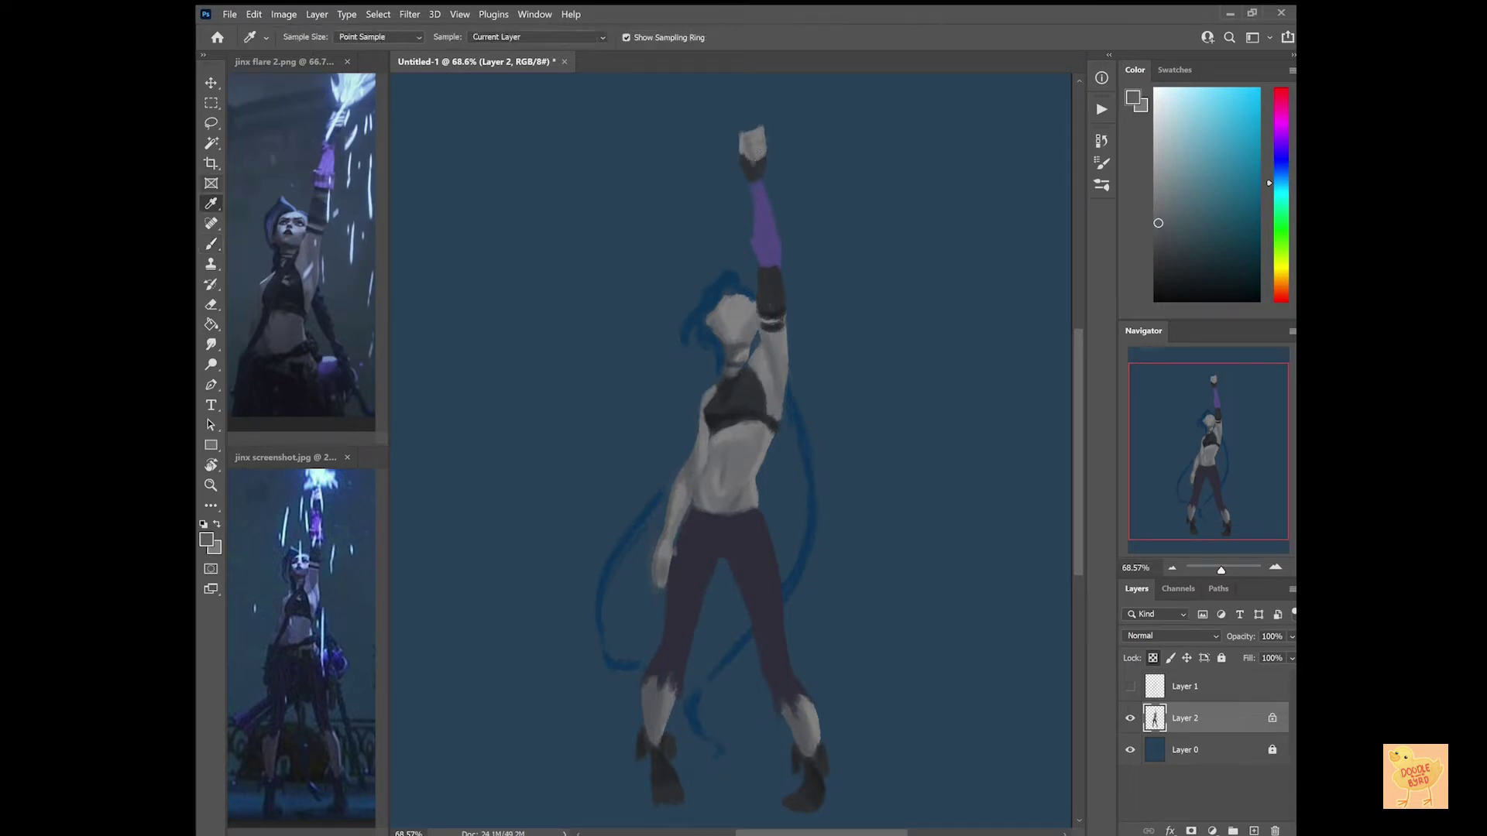
{"action": "left_click", "coordinate": [695, 486]}
{"action": "key", "text": "b"}
{"action": "key", "text": "/"}
{"action": "left_click", "coordinate": [696, 487], "text": "alt"}
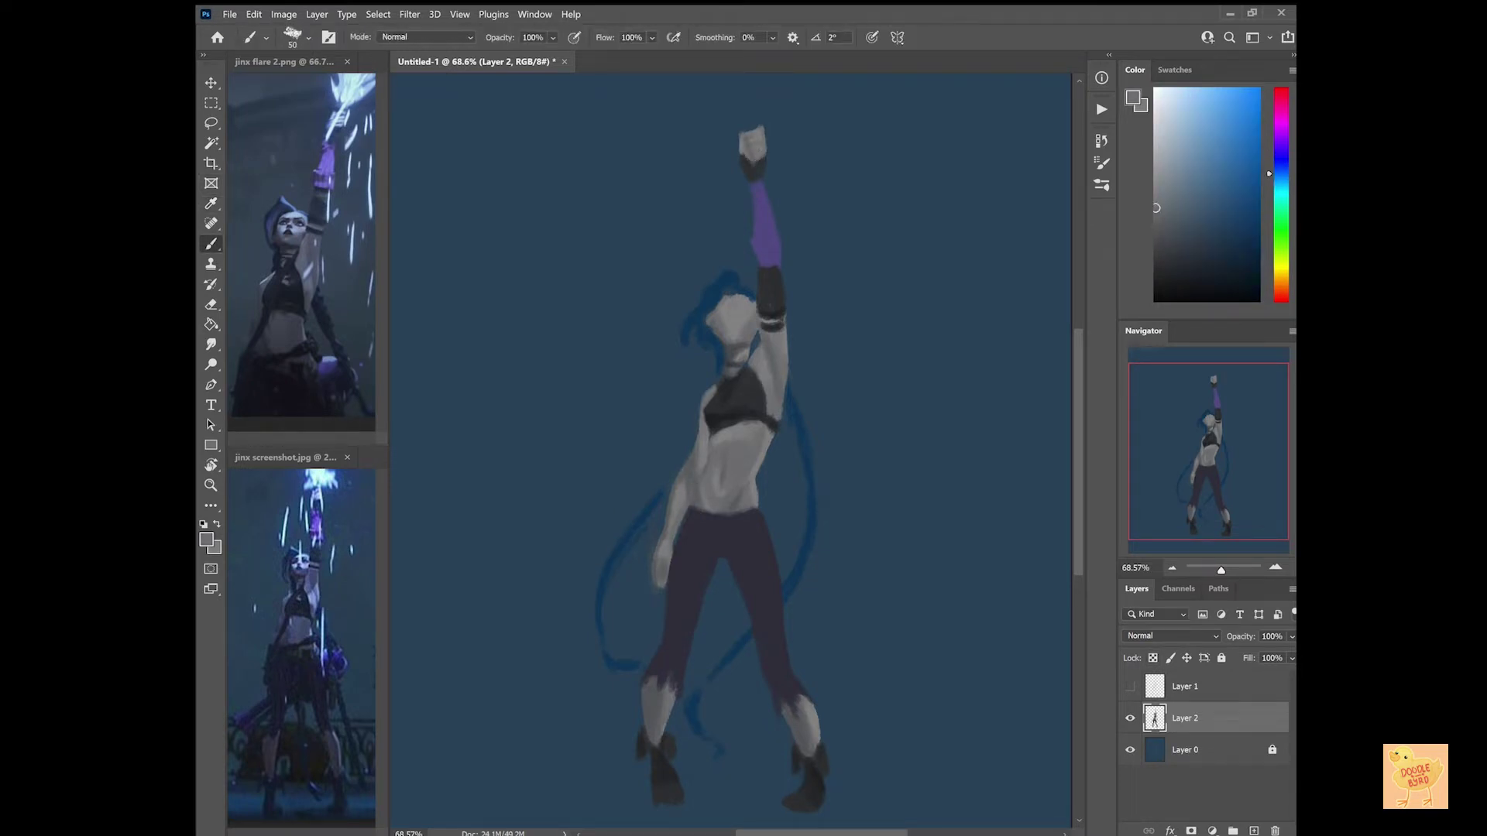
Turn on pen pressure for brush opacity and refine the hair around the head with sampled blue.
{"action": "left_click", "coordinate": [574, 38]}
{"action": "key", "text": "/"}
{"action": "scroll", "coordinate": [747, 287], "scroll_direction": "up", "scroll_amount": 5, "text": "alt"}
{"action": "left_click", "coordinate": [678, 433], "text": "alt"}
{"action": "left_click", "coordinate": [666, 325], "text": "alt"}
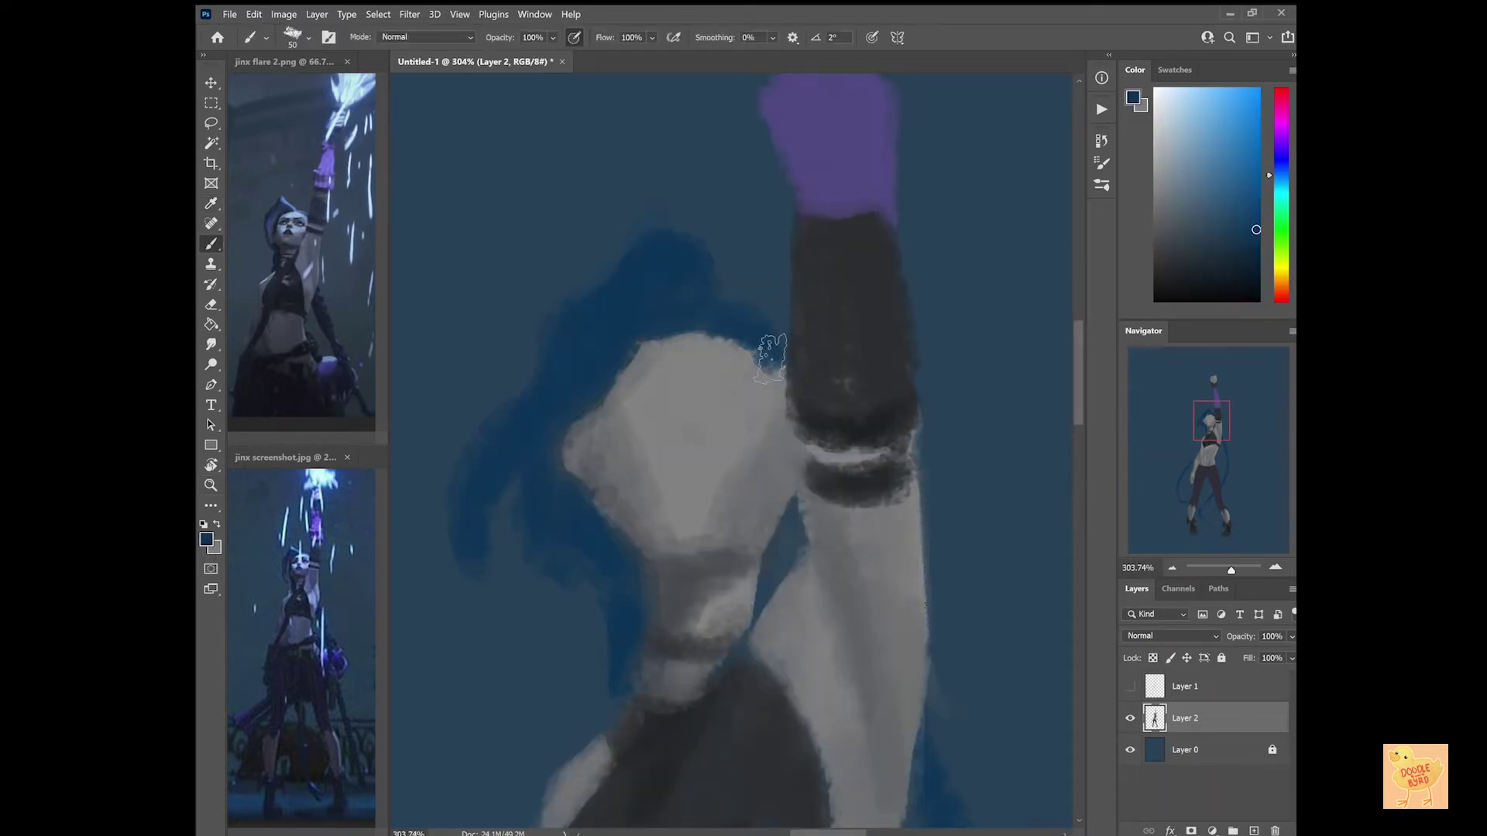
{"action": "left_click", "coordinate": [766, 363], "text": "alt"}
Show the sketch layer, lock Layer 2's transparent pixels and block in the eyes, nose and mouth with grey shadows.
{"action": "left_click", "coordinate": [1129, 686]}
{"action": "left_click", "coordinate": [672, 449], "text": "alt"}
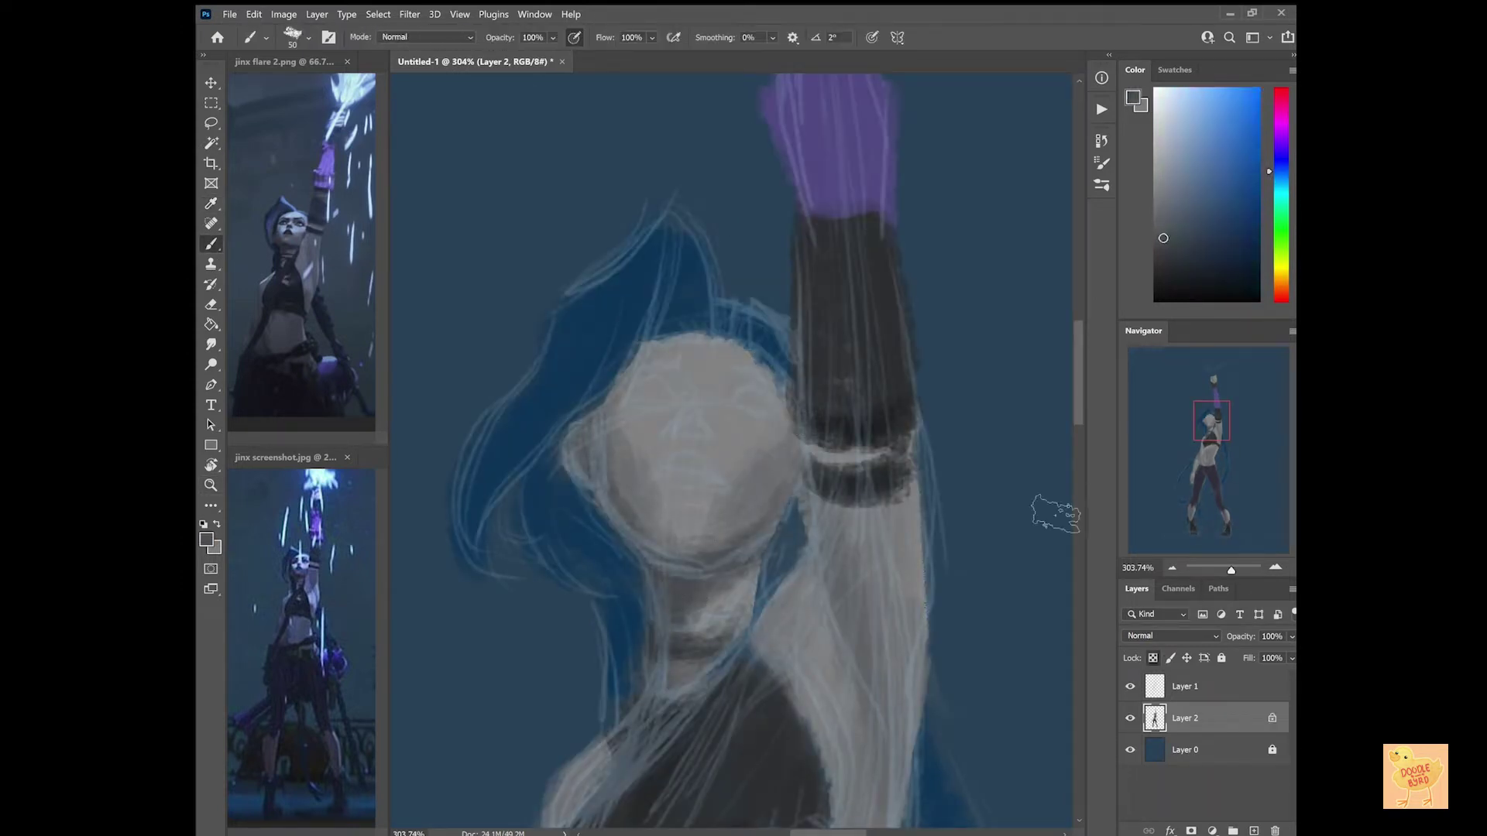
{"action": "left_click", "coordinate": [707, 612], "text": "alt"}
{"action": "key", "text": "/"}
{"action": "left_click", "coordinate": [859, 476], "text": "alt"}
{"action": "left_click_drag", "start_coordinate": [685, 434], "coordinate": [709, 503]}
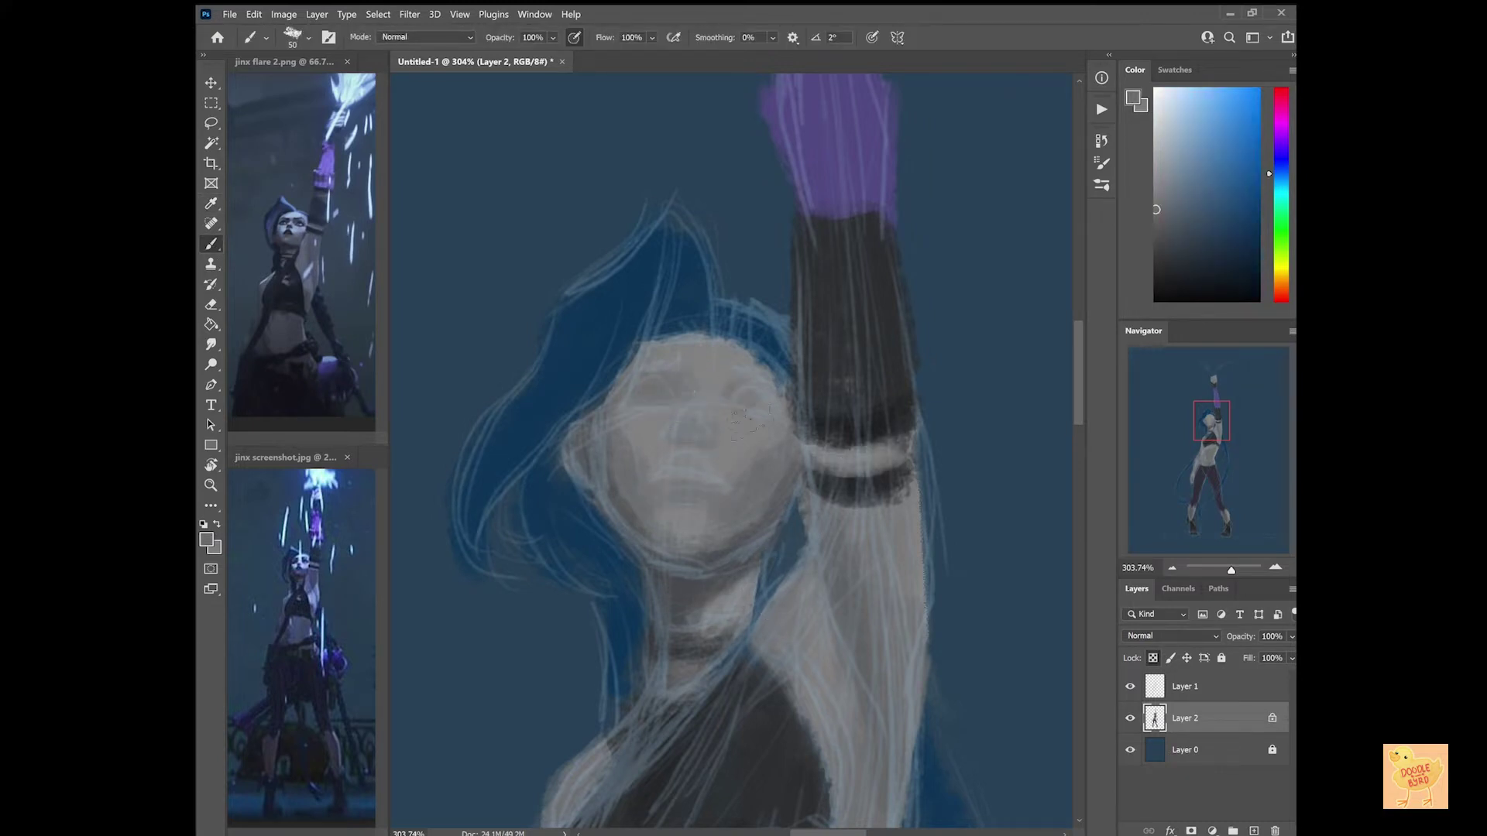
{"action": "mouse_move", "coordinate": [643, 387]}
{"action": "left_mouse_down"}
{"action": "mouse_move", "coordinate": [767, 403]}
{"action": "mouse_move", "coordinate": [739, 403]}
{"action": "left_mouse_up"}
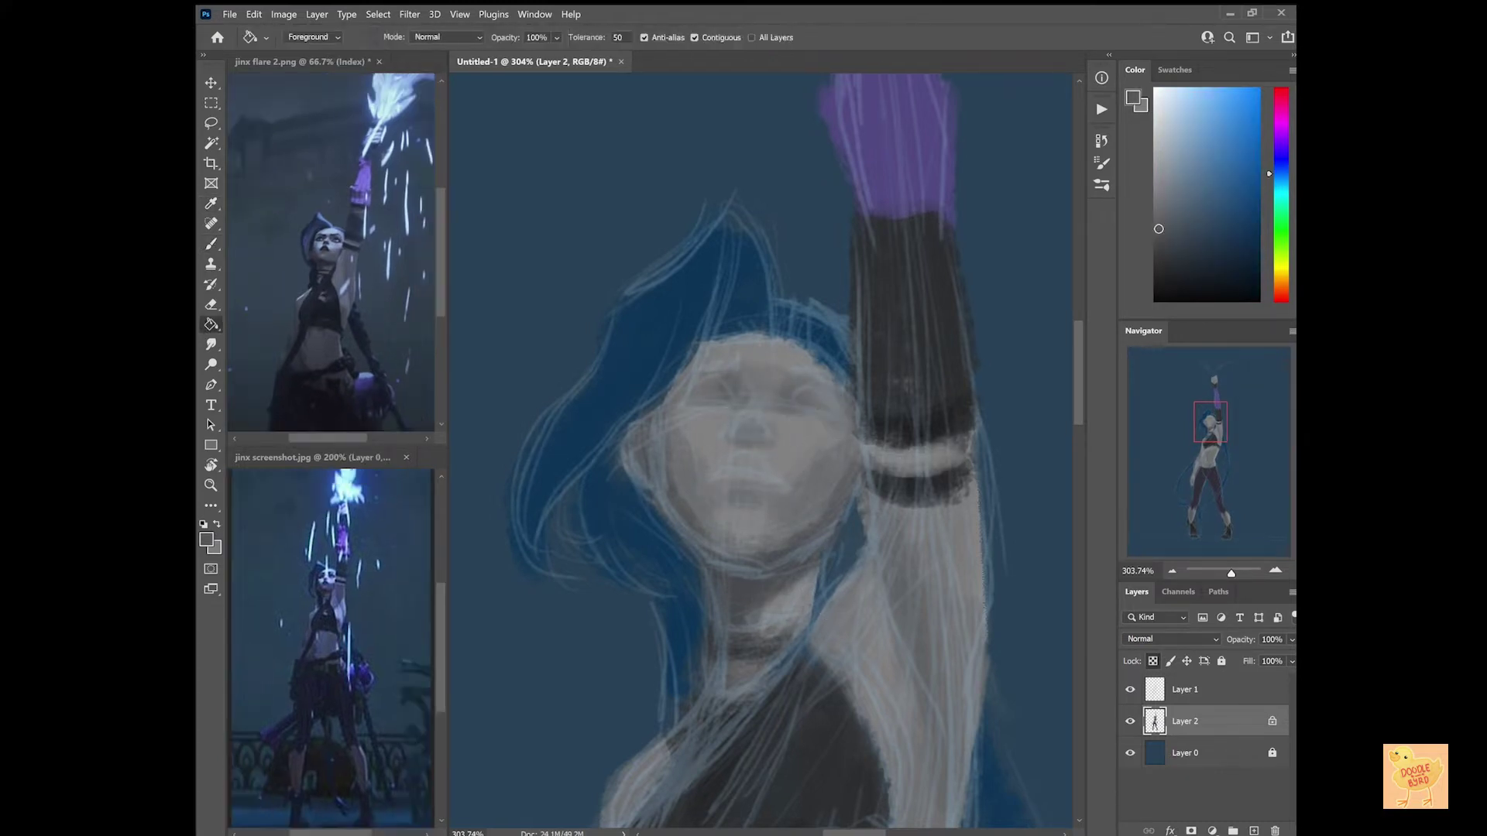
Paint dark navy shadows into the fringe and the hair beside the face and neck.
{"action": "left_click_drag", "start_coordinate": [682, 317], "coordinate": [620, 402]}
{"action": "left_click_drag", "start_coordinate": [535, 488], "coordinate": [515, 566]}
{"action": "left_click_drag", "start_coordinate": [643, 469], "coordinate": [612, 554]}
{"action": "left_click_drag", "start_coordinate": [658, 558], "coordinate": [707, 598]}
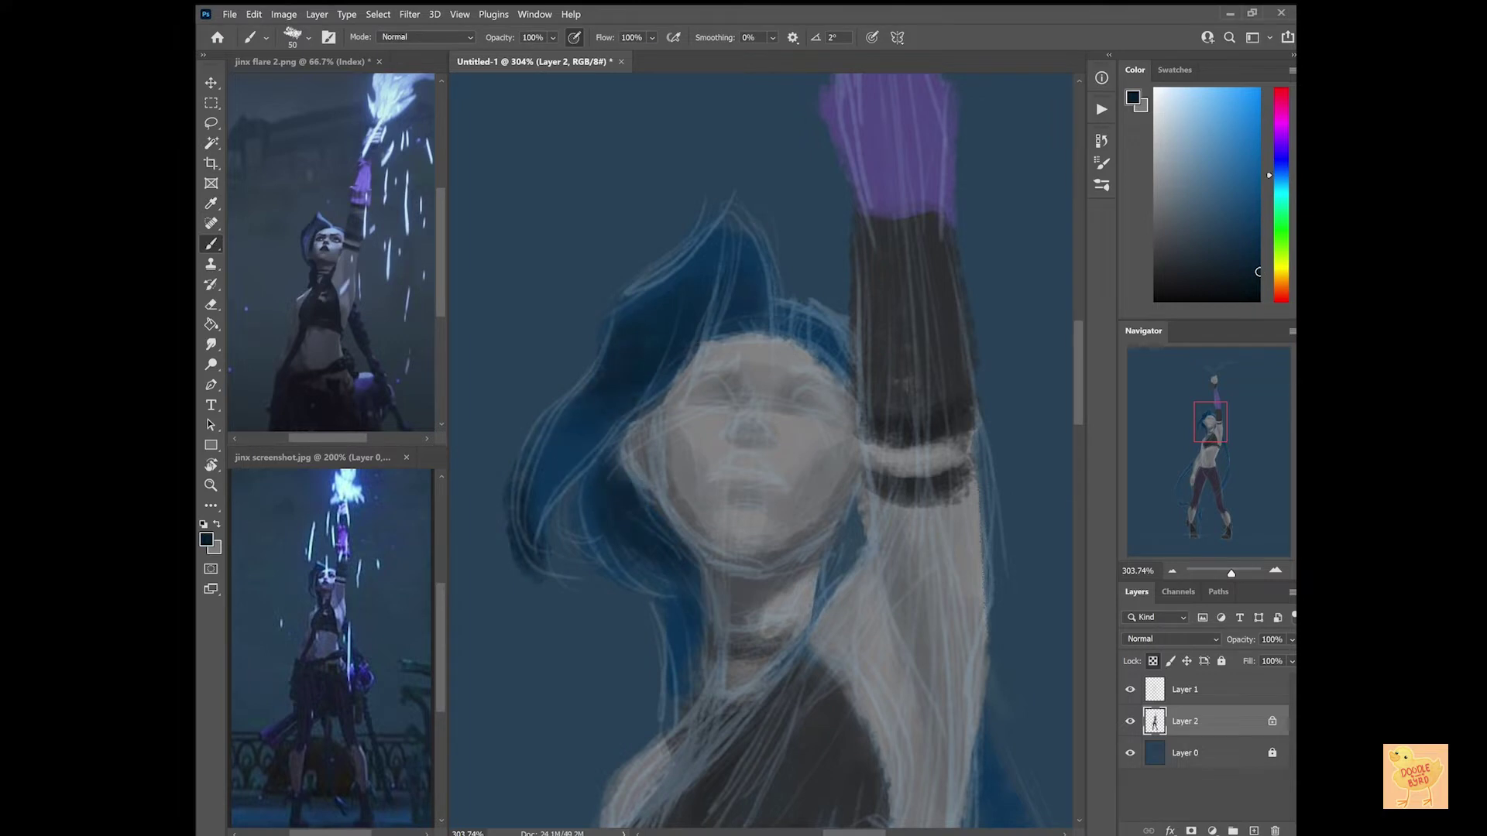
{"action": "left_click", "coordinate": [531, 425], "text": "alt"}
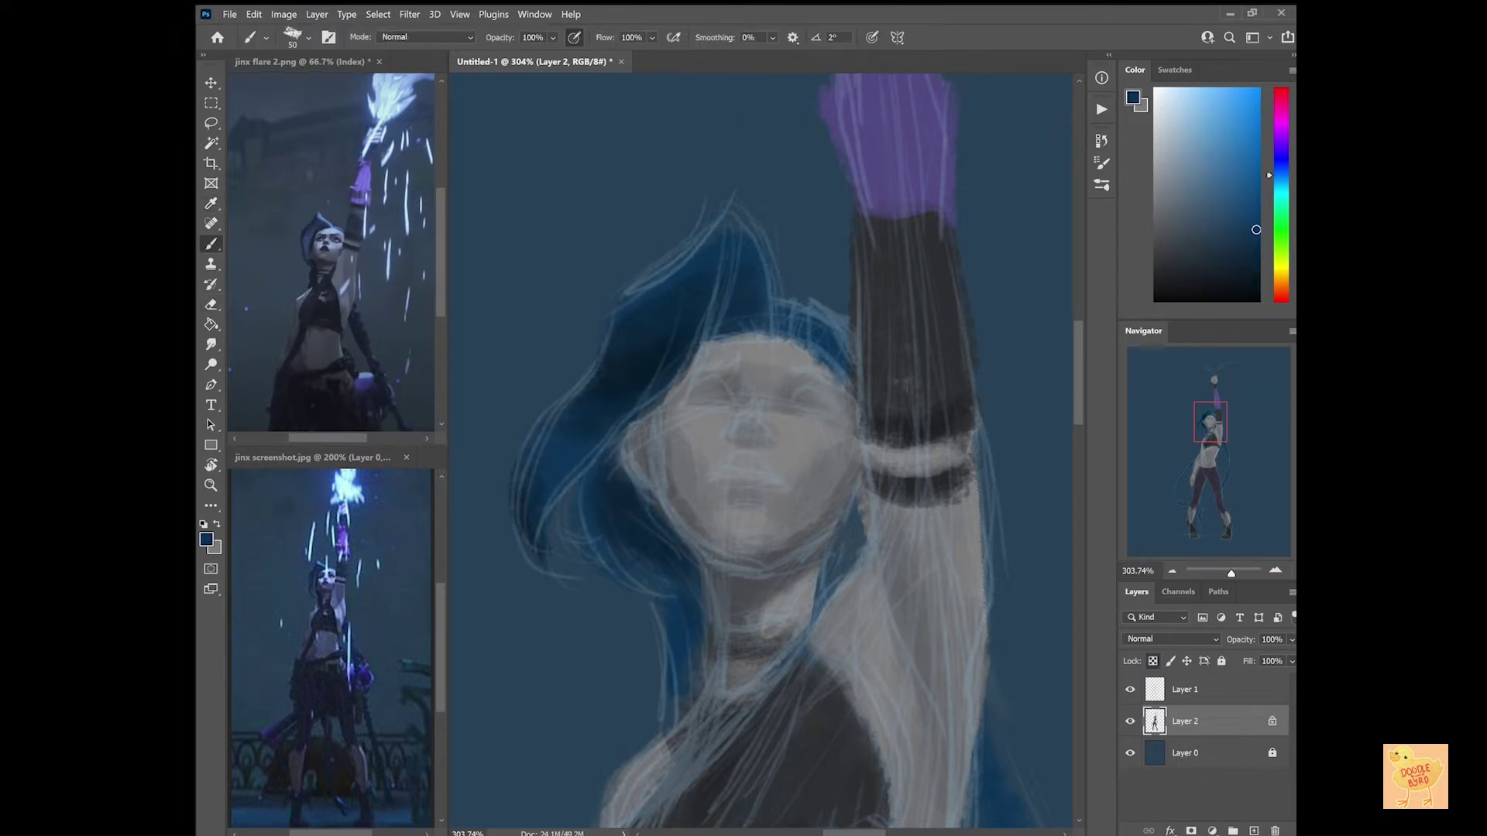
Hide the sketch layer and refine the hair's outline and shadows with sampled blues.
{"action": "left_click", "coordinate": [1130, 690]}
{"action": "left_click", "coordinate": [1129, 689]}
{"action": "left_click", "coordinate": [1129, 689]}
{"action": "left_click", "coordinate": [701, 278], "text": "alt"}
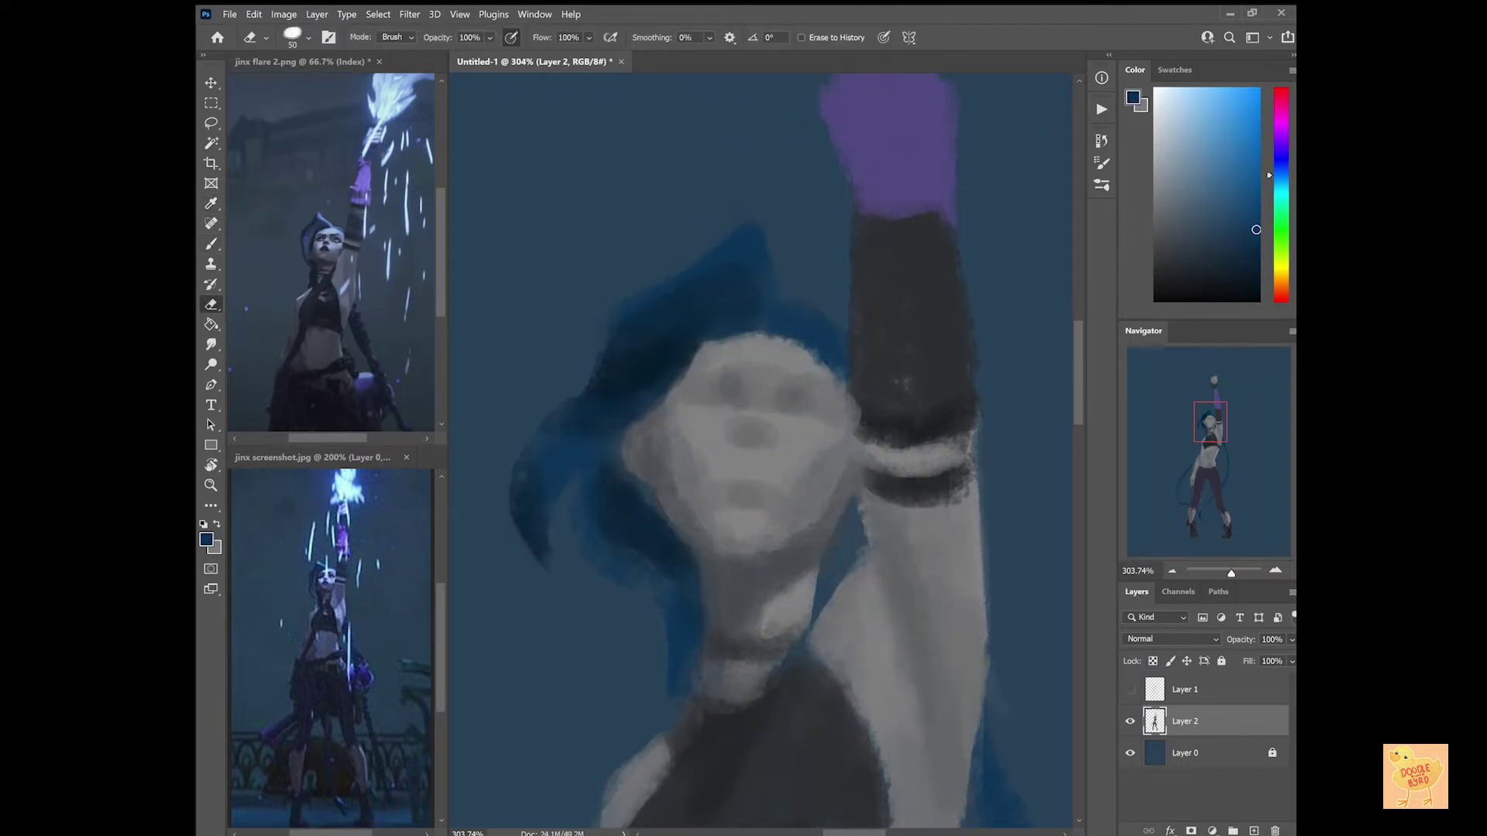
{"action": "key", "text": "/"}
{"action": "left_click", "coordinate": [666, 534], "text": "alt"}
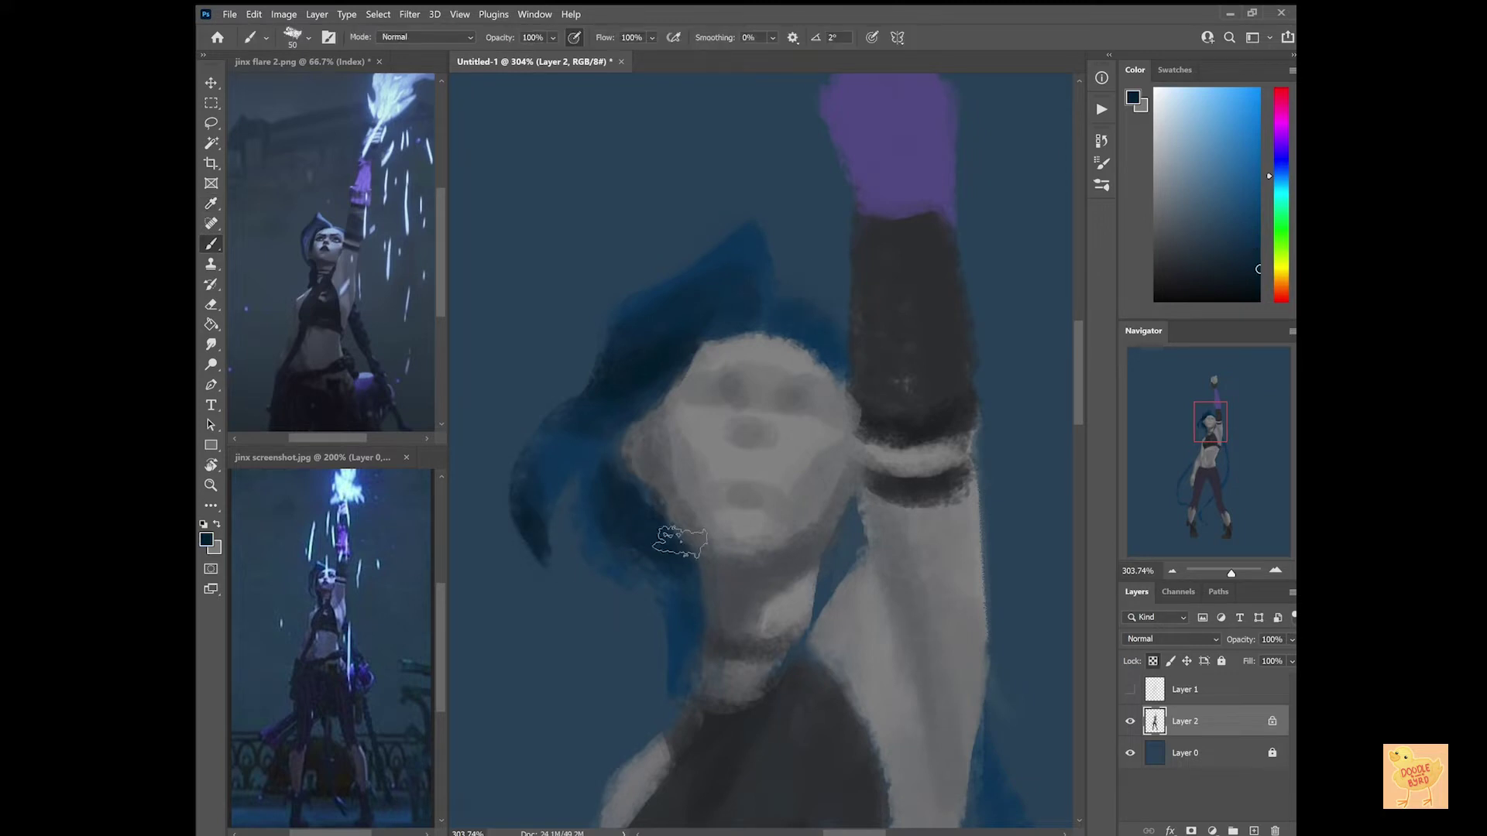
Unlock Layer 2's transparent pixels and reshape both long braids in blue, checking them against the sketch layer.
{"action": "key", "text": "/"}
{"action": "scroll", "coordinate": [842, 585], "scroll_direction": "down", "scroll_amount": 5}
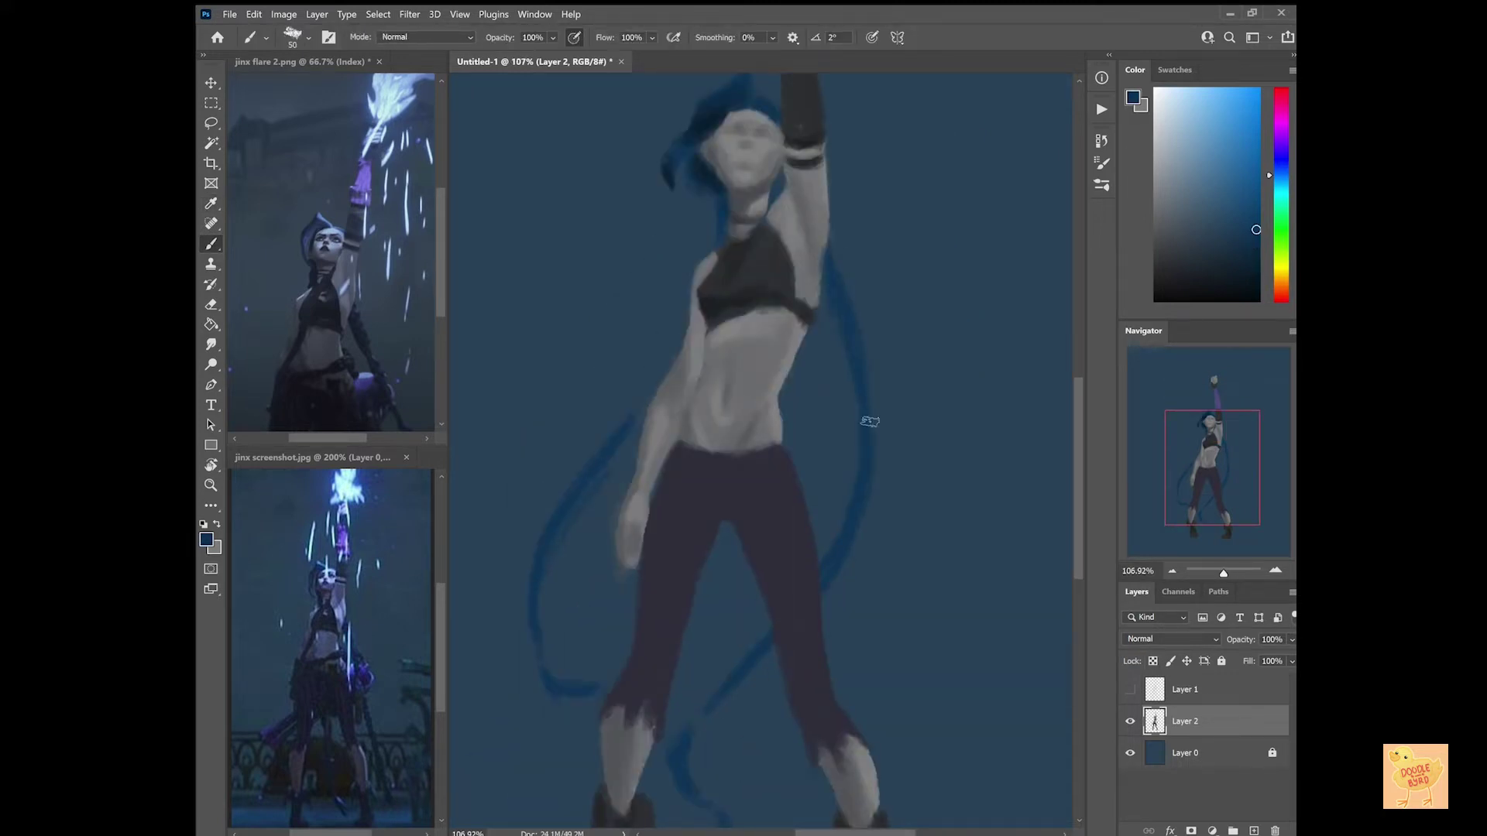
{"action": "left_click_drag", "start_coordinate": [695, 733], "coordinate": [695, 686]}
{"action": "left_click", "coordinate": [1129, 689]}
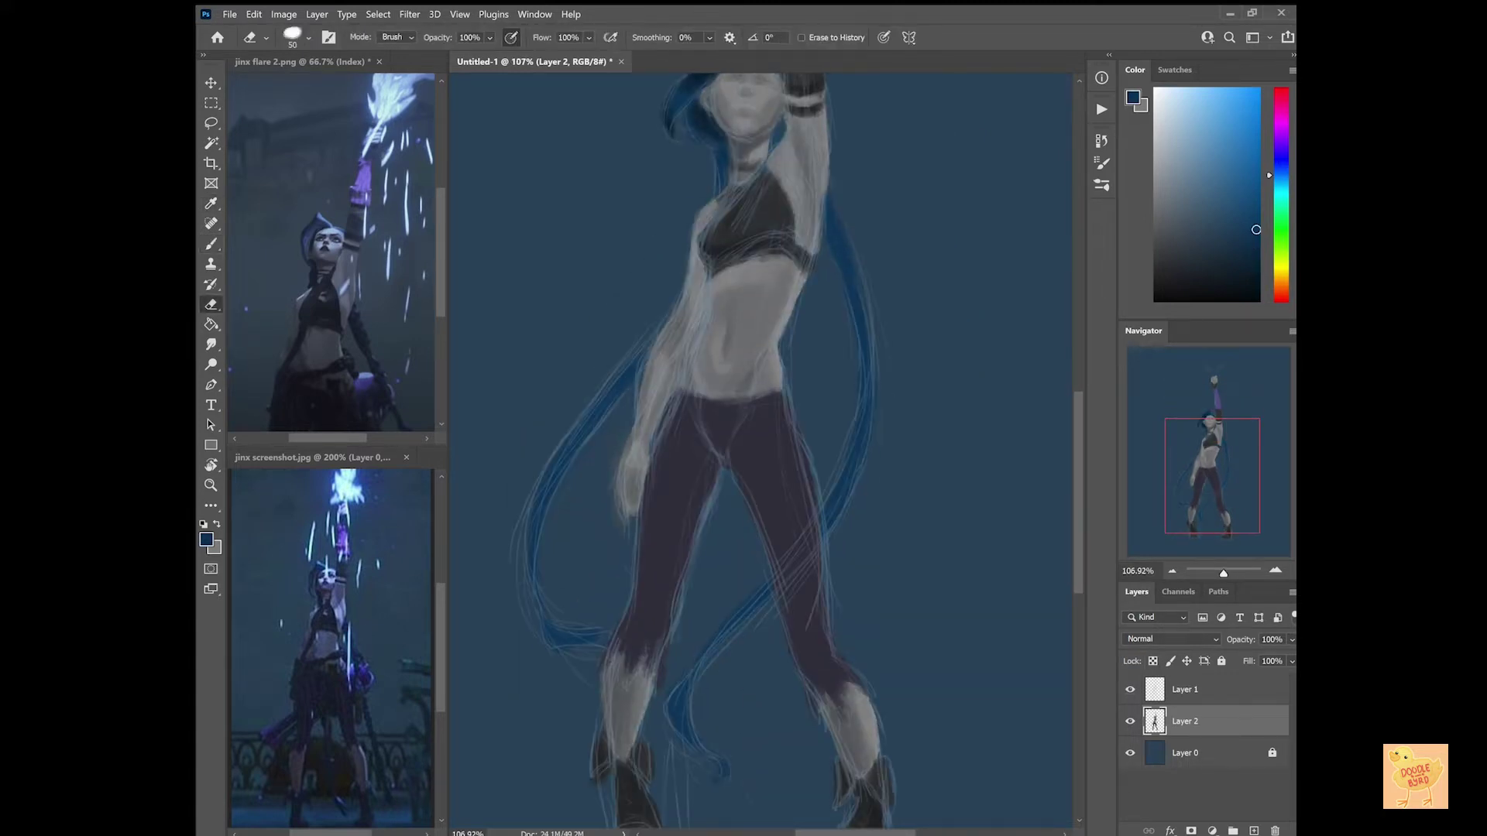
{"action": "left_click", "coordinate": [1130, 689]}
{"action": "left_click", "coordinate": [1130, 689]}
{"action": "left_click", "coordinate": [1129, 689]}
Trim the edges of the braids and shade them in dark navy with Layer 2's transparent pixels locked.
{"action": "key", "text": "e"}
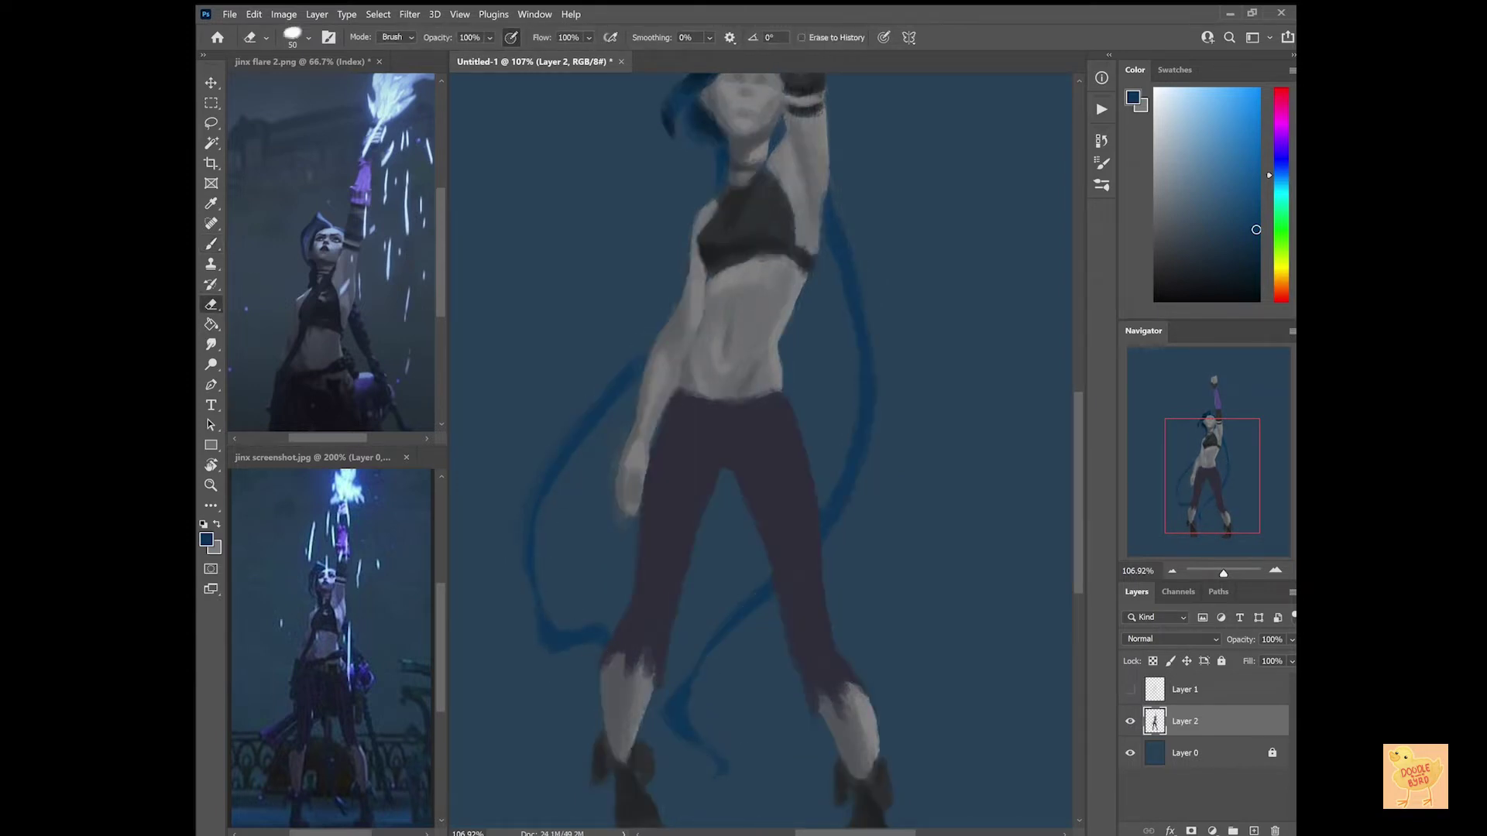
{"action": "key", "text": "b"}
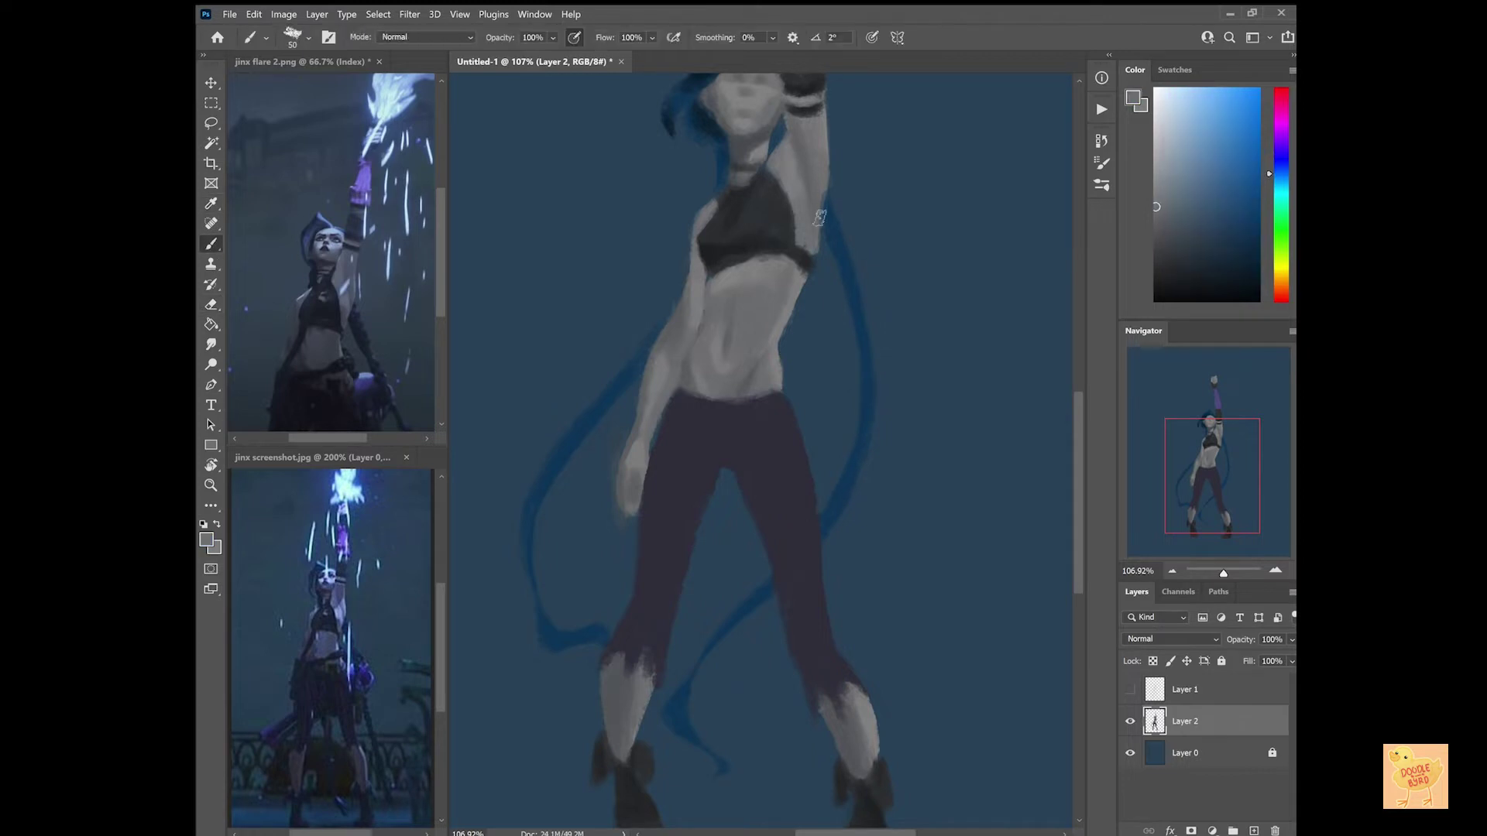
{"action": "scroll", "coordinate": [726, 233], "scroll_direction": "up", "scroll_amount": 2}
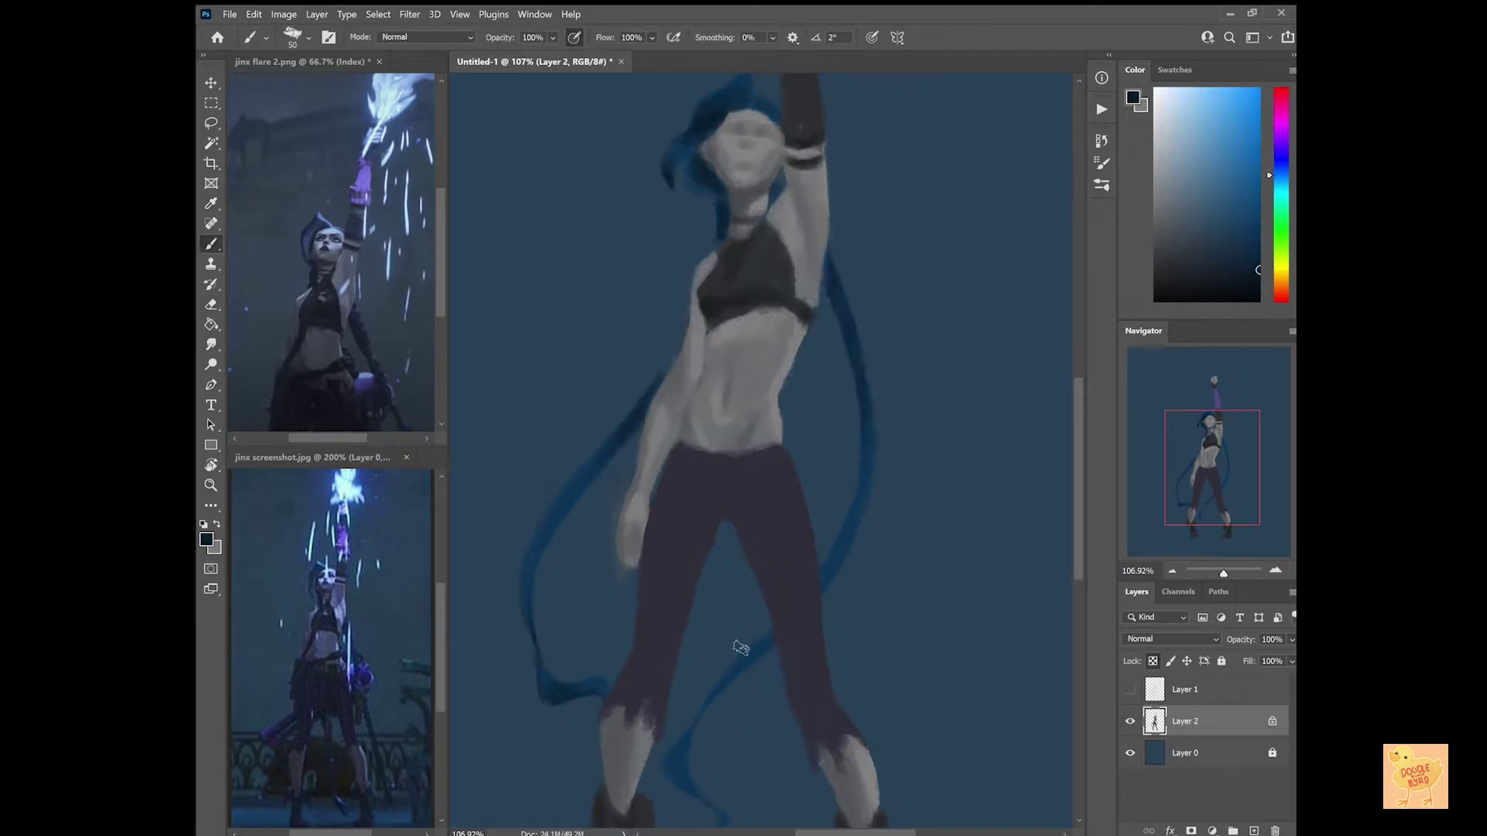
{"action": "scroll", "coordinate": [681, 776], "scroll_direction": "down", "scroll_amount": 2}
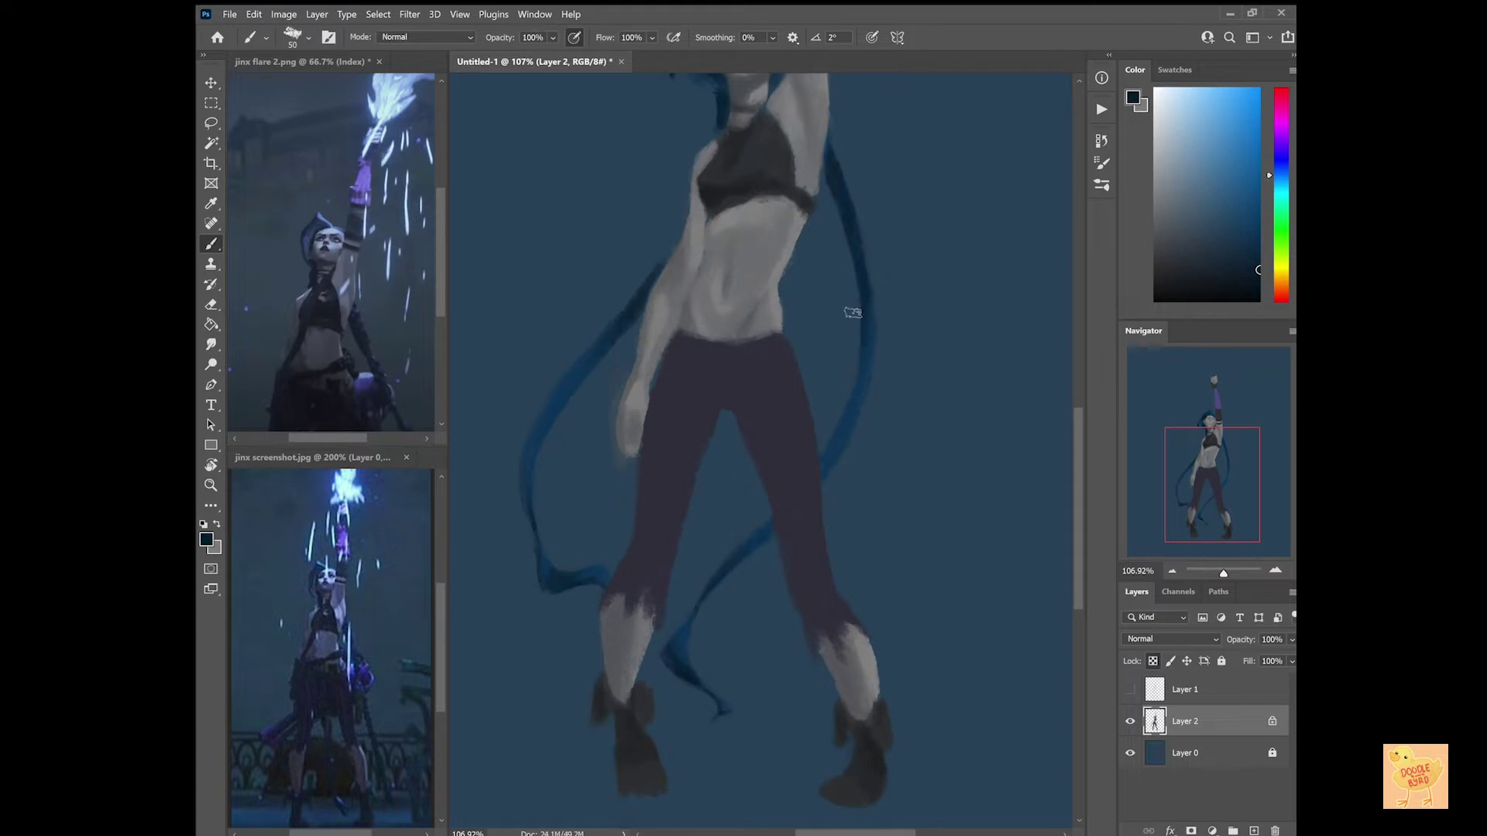
Paint dark purple shadows on the trousers' crotch and inner legs, using the sketch layer as a guide.
{"action": "left_click", "coordinate": [703, 370], "text": "alt"}
{"action": "left_click", "coordinate": [1130, 689]}
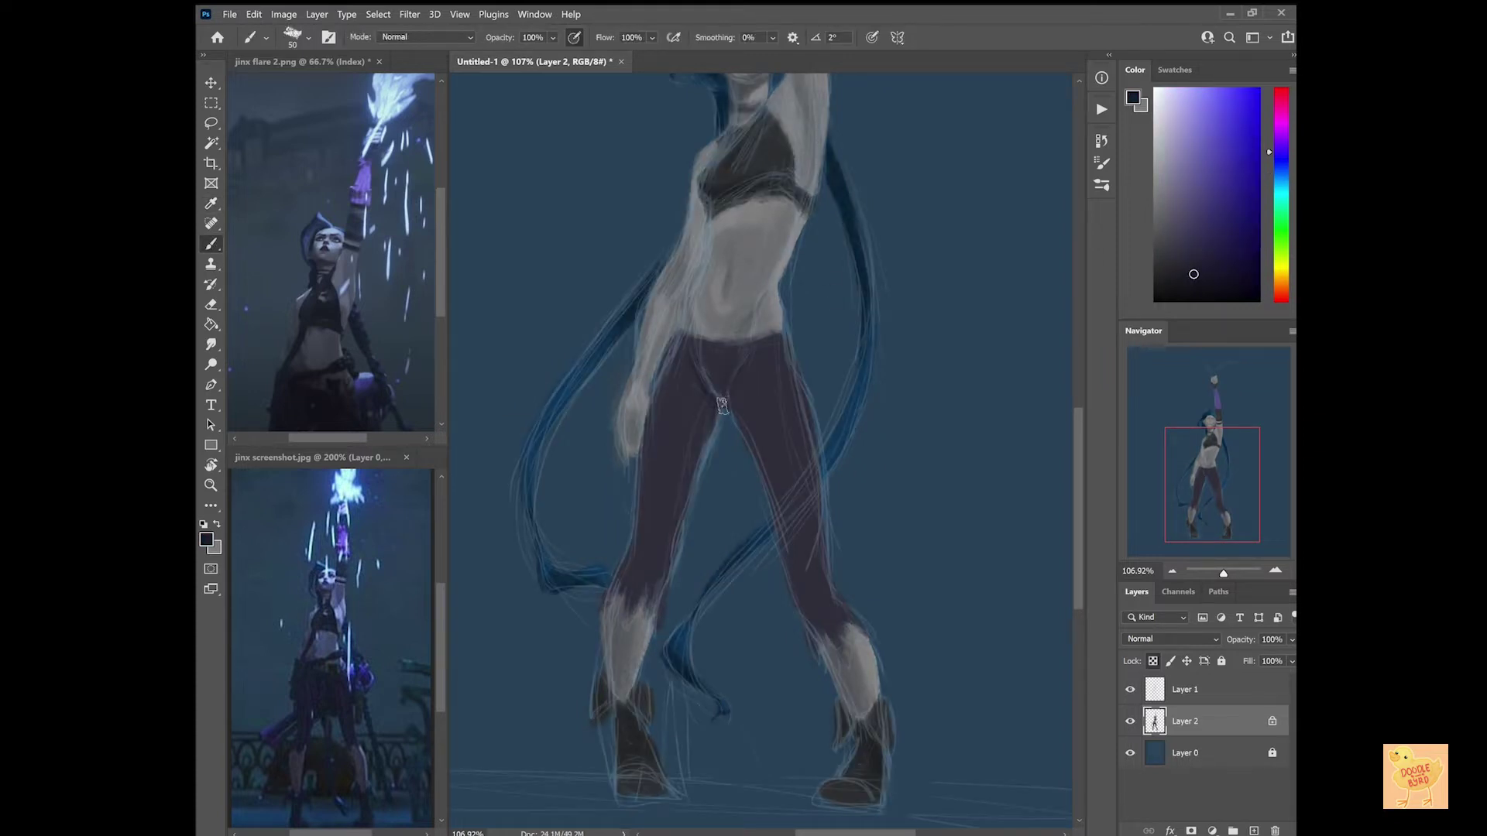
{"action": "left_click_drag", "start_coordinate": [722, 406], "coordinate": [701, 435]}
{"action": "left_click", "coordinate": [1130, 689]}
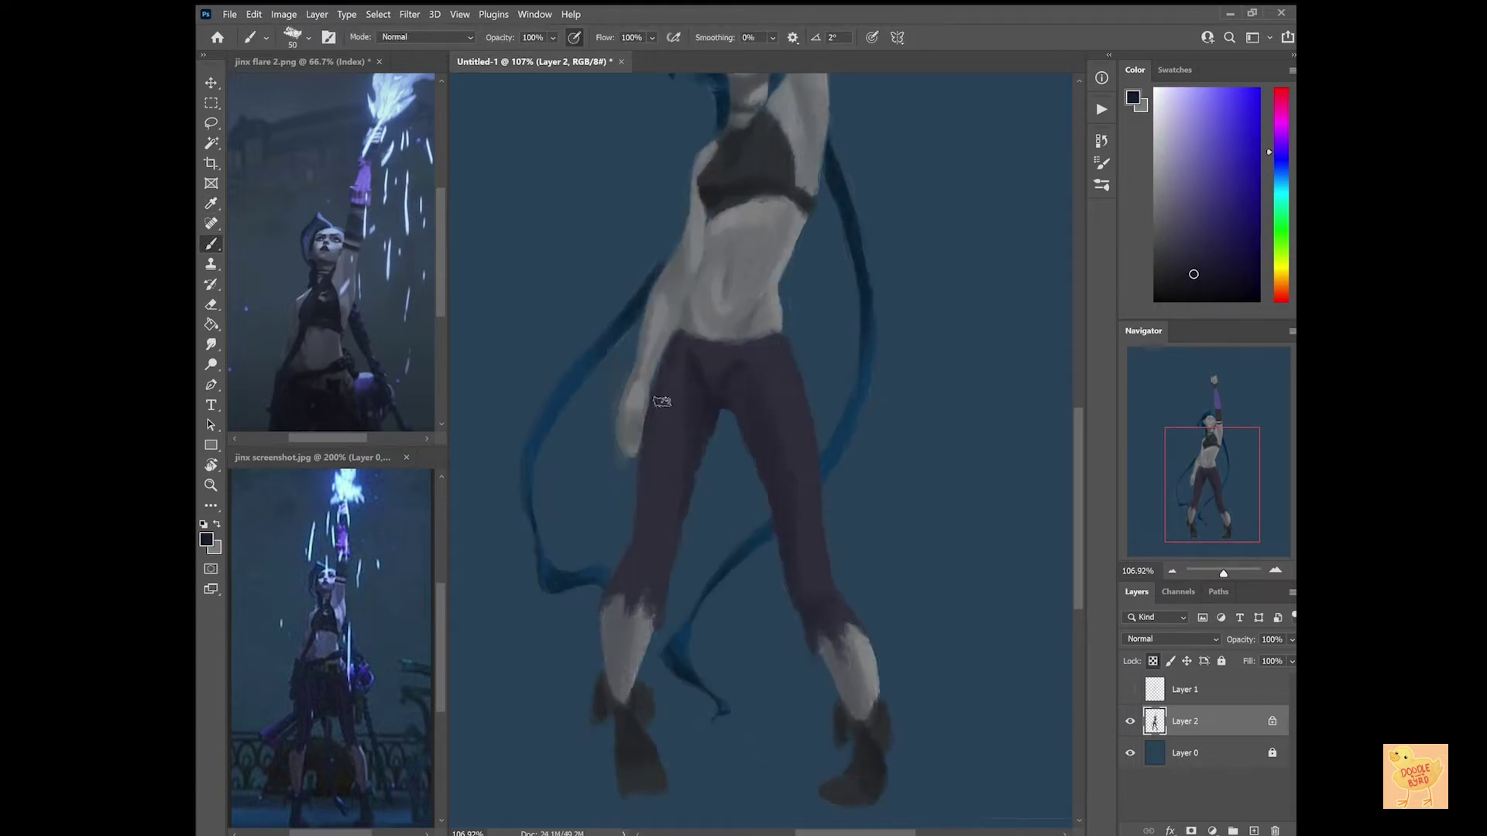
{"action": "key", "text": "i"}
{"action": "key", "text": "b"}
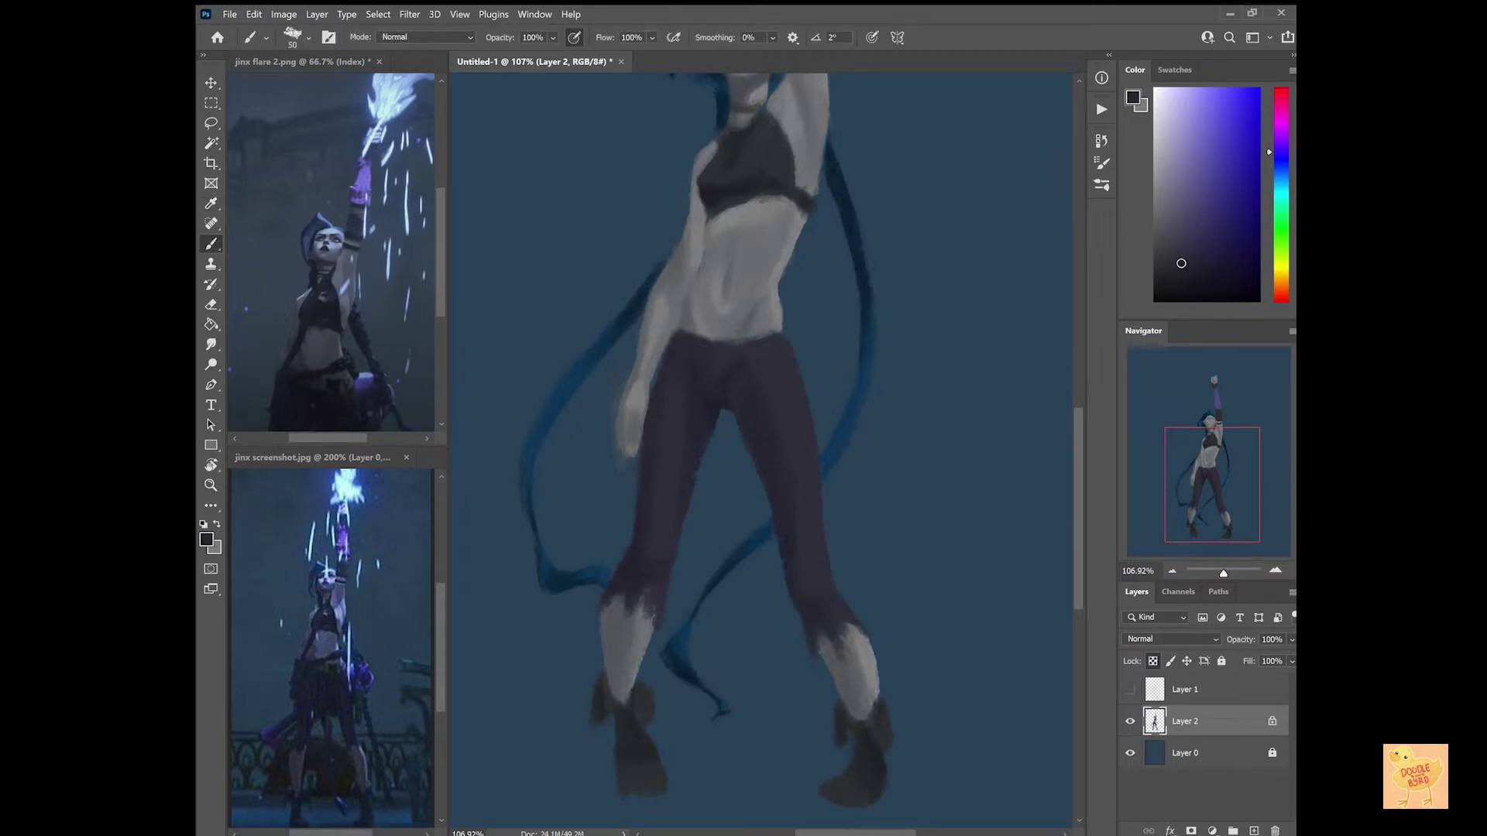
Blend the trouser shading around the hips and thighs with purples sampled from the fabric.
{"action": "left_click", "coordinate": [735, 360], "text": "alt"}
{"action": "left_click", "coordinate": [721, 400], "text": "alt"}
{"action": "left_click", "coordinate": [711, 372], "text": "alt"}
{"action": "left_click", "coordinate": [757, 420], "text": "alt"}
{"action": "left_click", "coordinate": [748, 350], "text": "alt"}
Clean up the edges of the lowered arm, waist and shoulder with the eraser and sampled skin greys.
{"action": "key", "text": "e"}
{"action": "key", "text": "b"}
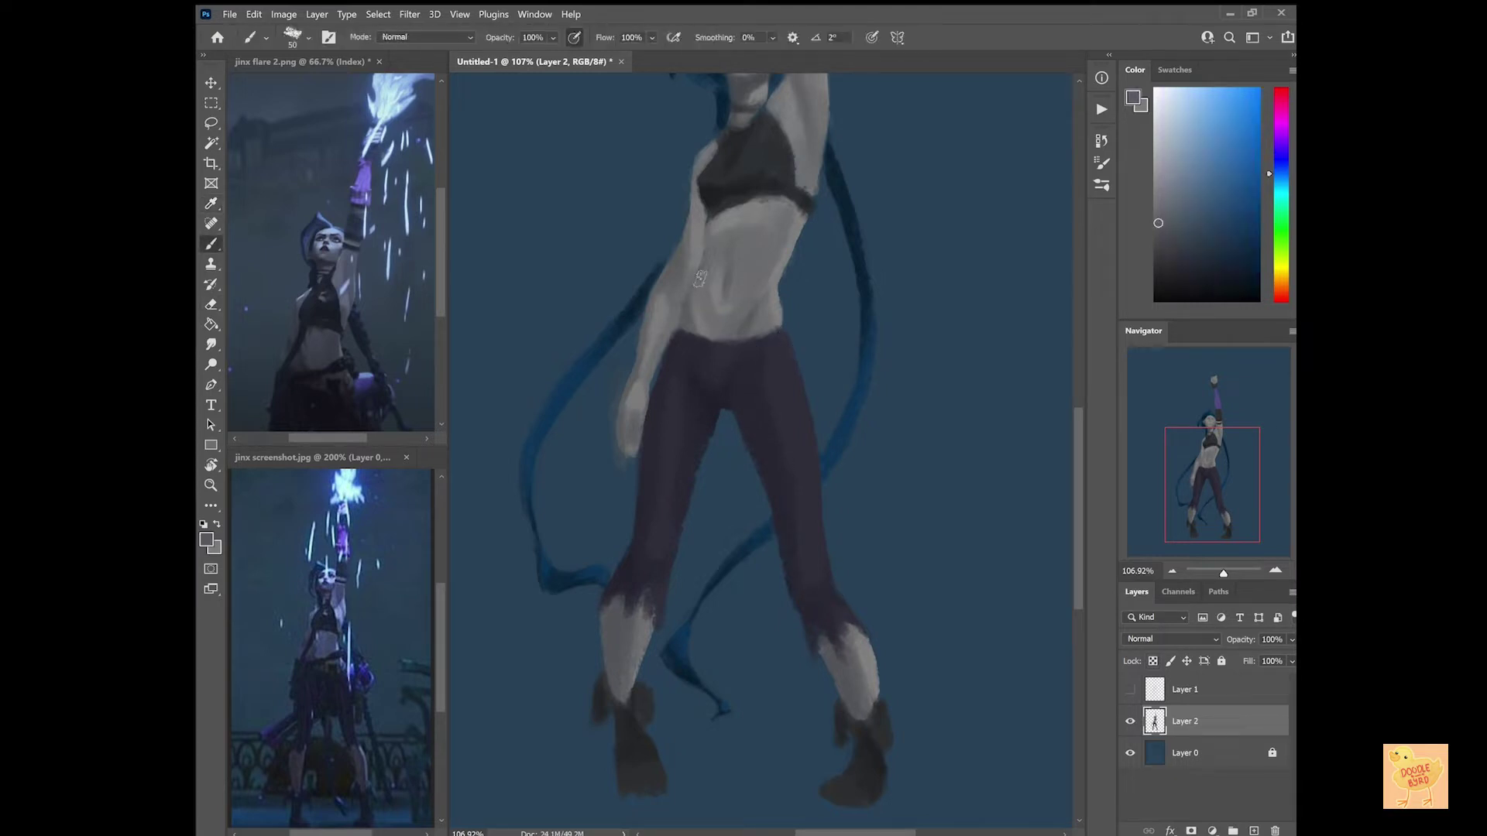
{"action": "left_click", "coordinate": [699, 241], "text": "alt"}
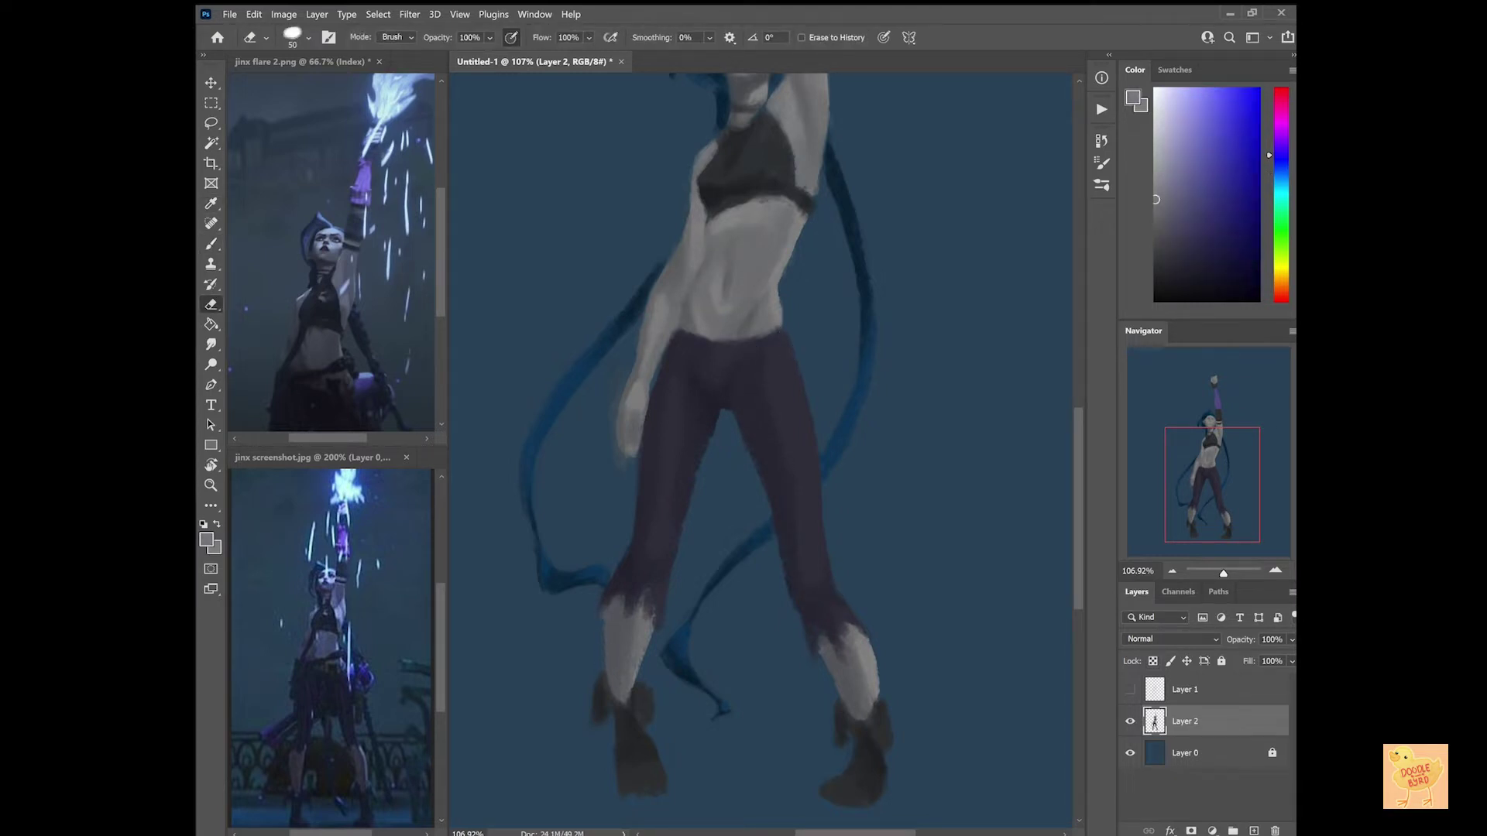
{"action": "scroll", "coordinate": [605, 650], "scroll_direction": "down", "scroll_amount": 2}
{"action": "left_click", "coordinate": [686, 277], "text": "alt"}
{"action": "mouse_move", "coordinate": [712, 194]}
{"action": "left_mouse_down"}
{"action": "mouse_move", "coordinate": [726, 199]}
{"action": "mouse_move", "coordinate": [703, 186]}
{"action": "left_mouse_up"}
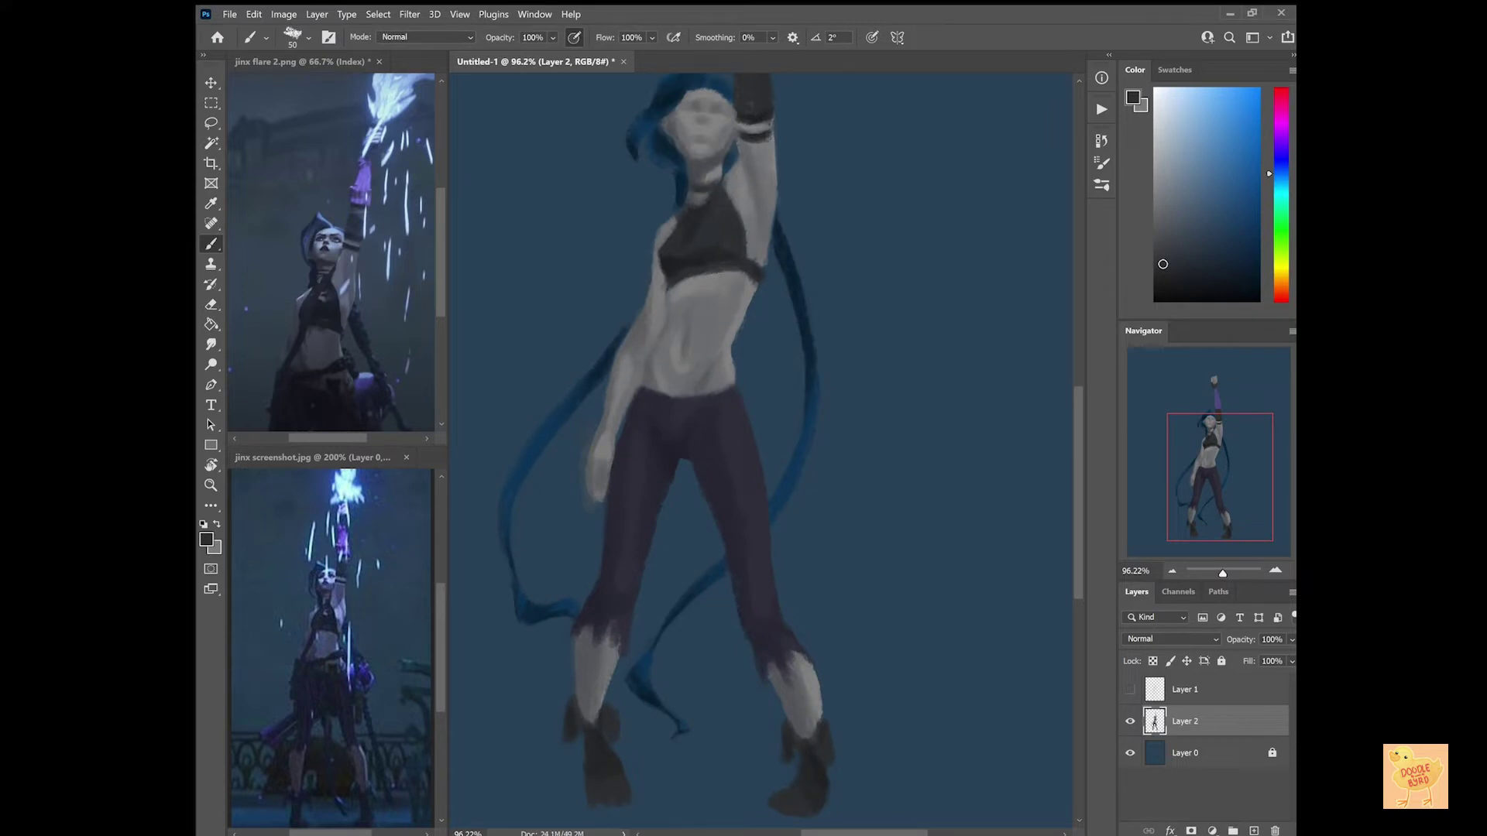
Refine the outlines of the boots with sampled dark grey and the eraser.
{"action": "scroll", "coordinate": [703, 185], "scroll_direction": "down", "scroll_amount": 1}
{"action": "left_click", "coordinate": [601, 728], "text": "alt"}
{"action": "key", "text": "slash"}
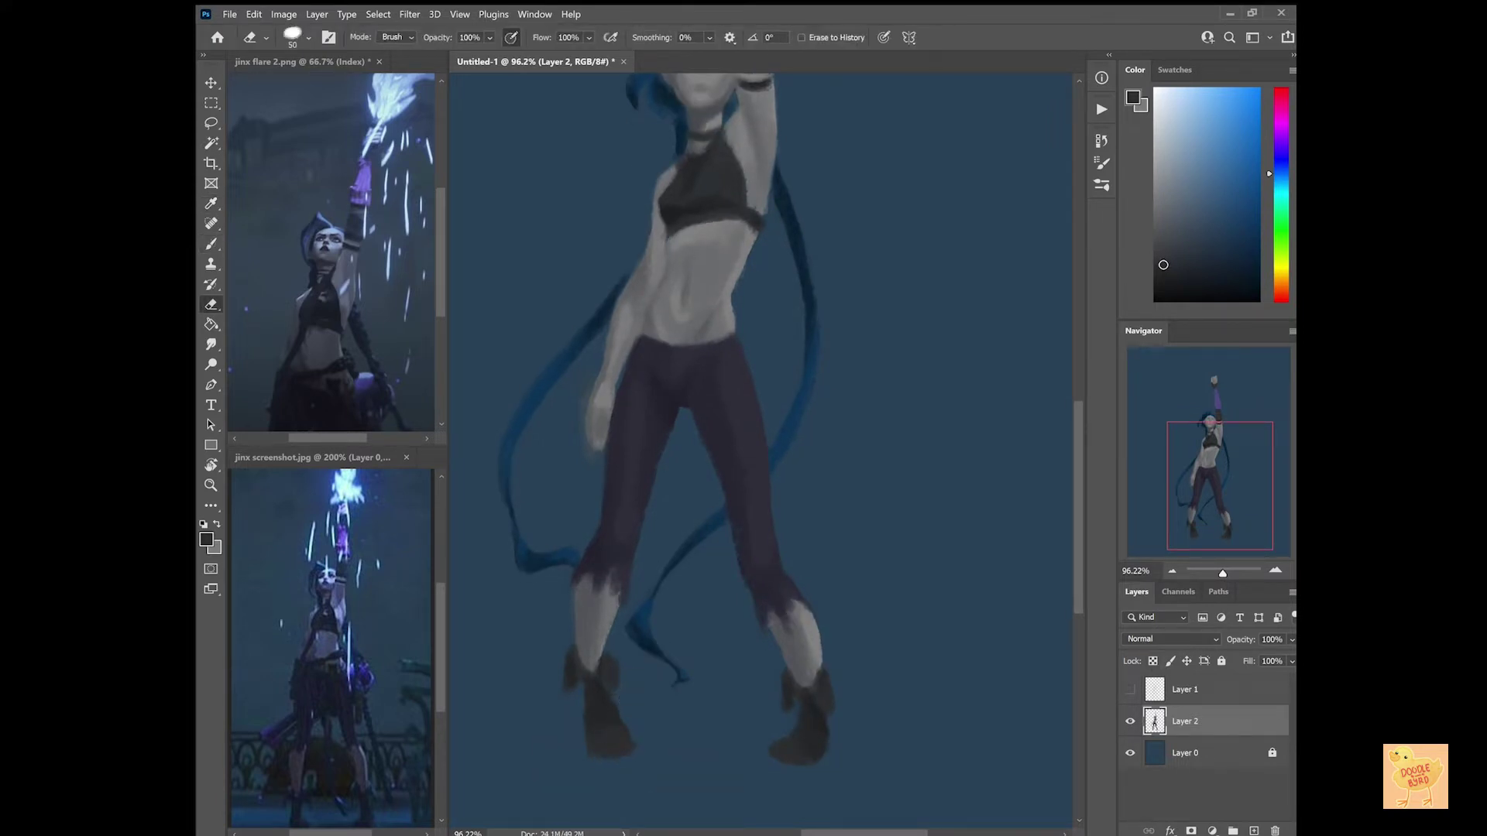
Lock Layer 2's transparent pixels and paint pale blue light on the raised purple forearm and along the long braids.
{"action": "scroll", "coordinate": [767, 437], "scroll_direction": "down", "scroll_amount": 4}
{"action": "left_click", "coordinate": [767, 438], "text": "alt"}
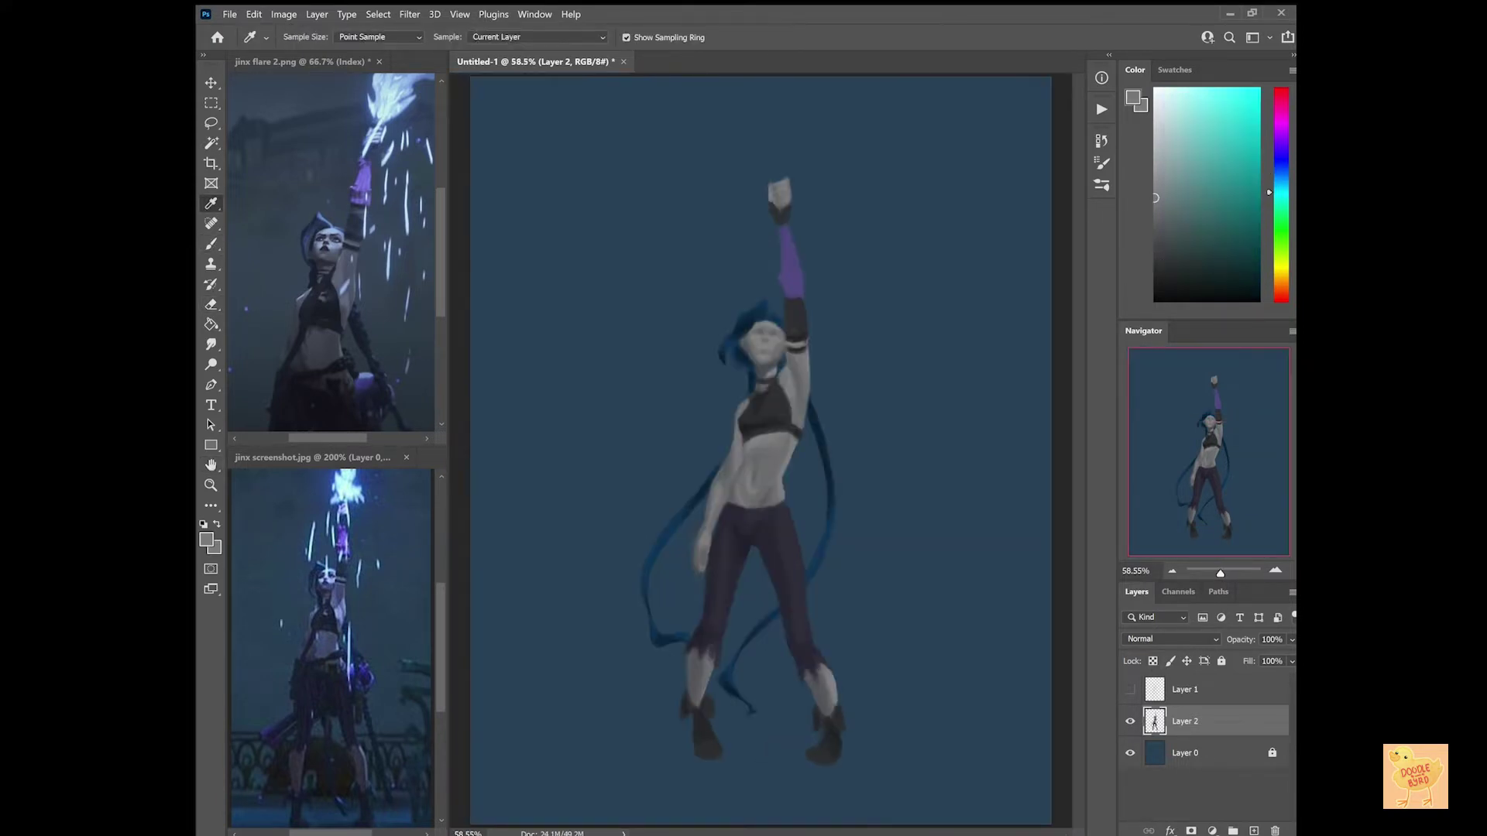
{"action": "left_click", "coordinate": [767, 438], "text": "alt"}
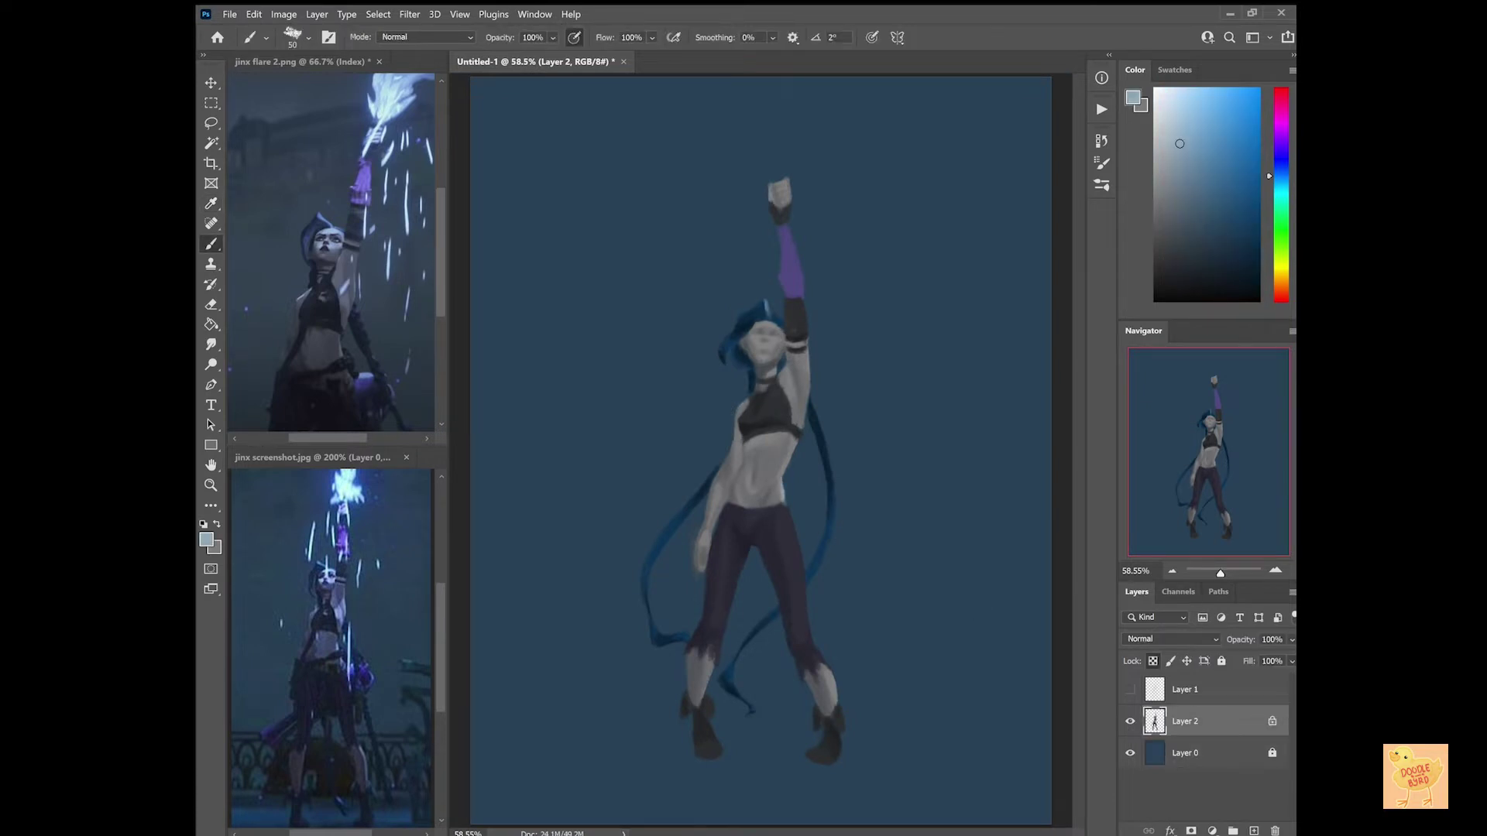
{"action": "scroll", "coordinate": [780, 375], "scroll_direction": "up", "scroll_amount": 2}
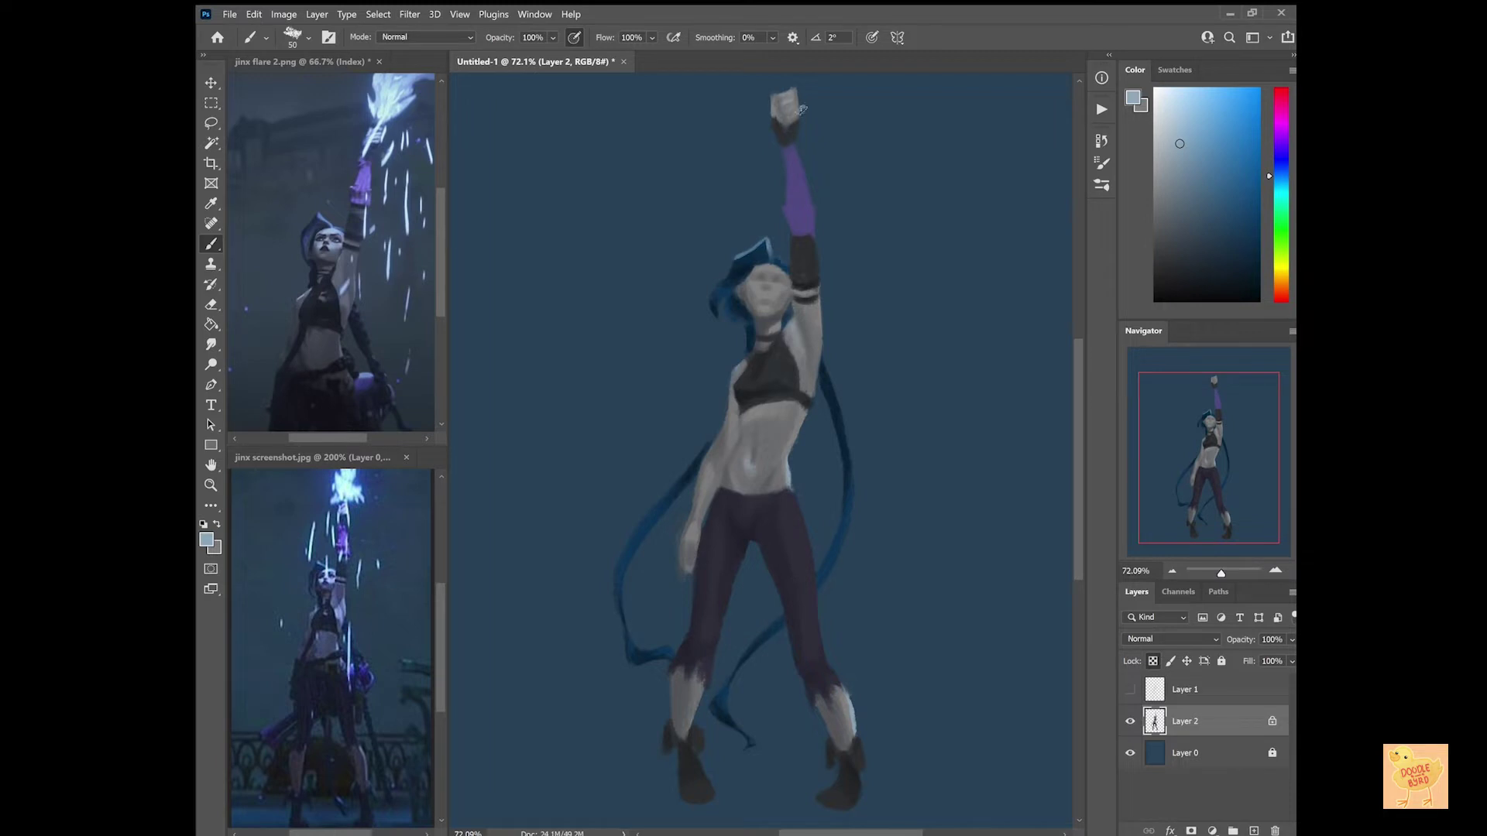
{"action": "left_click_drag", "start_coordinate": [794, 164], "coordinate": [803, 233]}
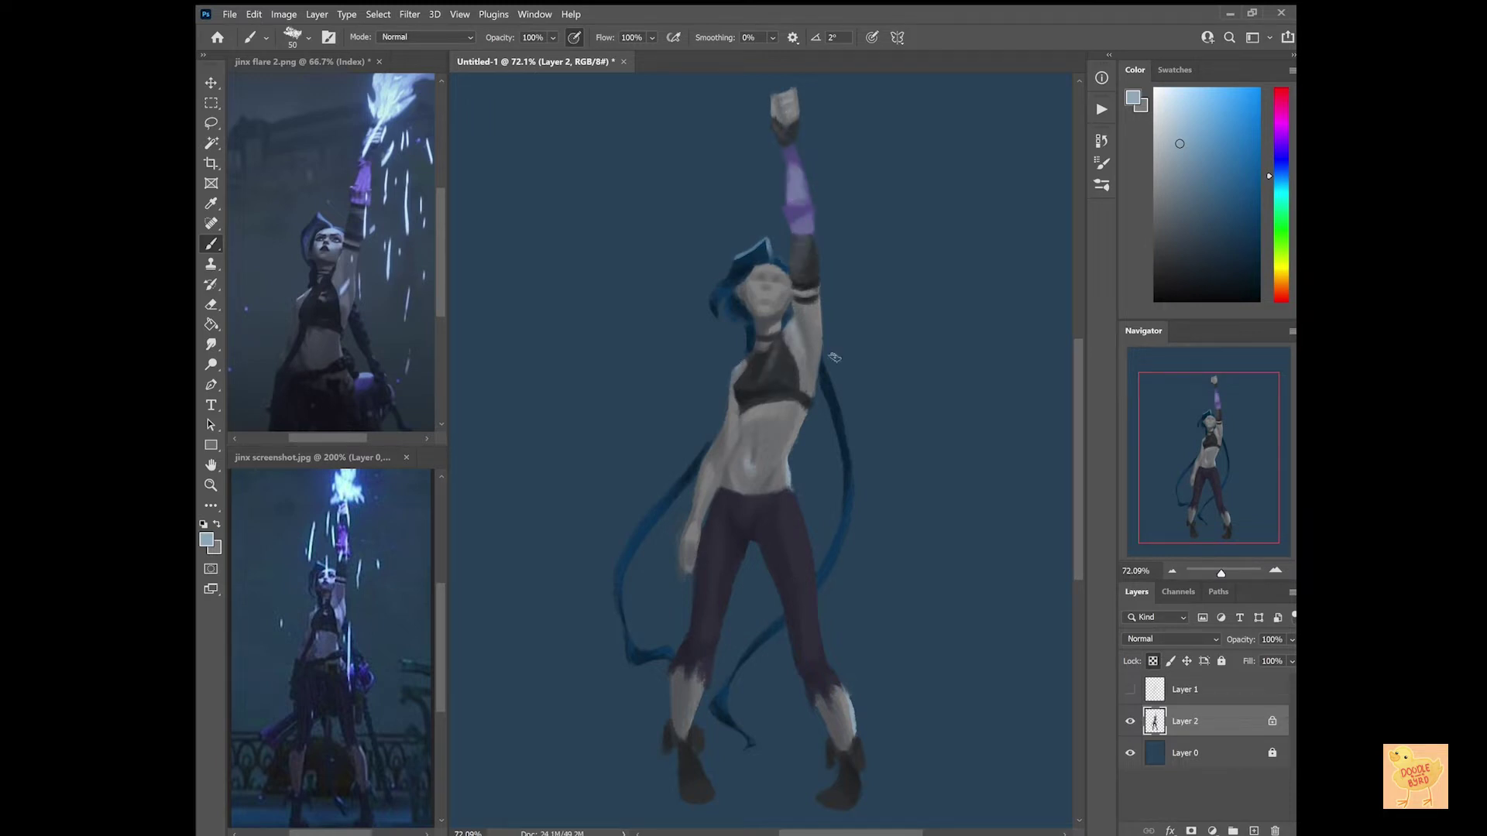
{"action": "mouse_move", "coordinate": [834, 357]}
{"action": "left_mouse_down"}
{"action": "mouse_move", "coordinate": [844, 542]}
{"action": "mouse_move", "coordinate": [822, 572]}
{"action": "left_mouse_up"}
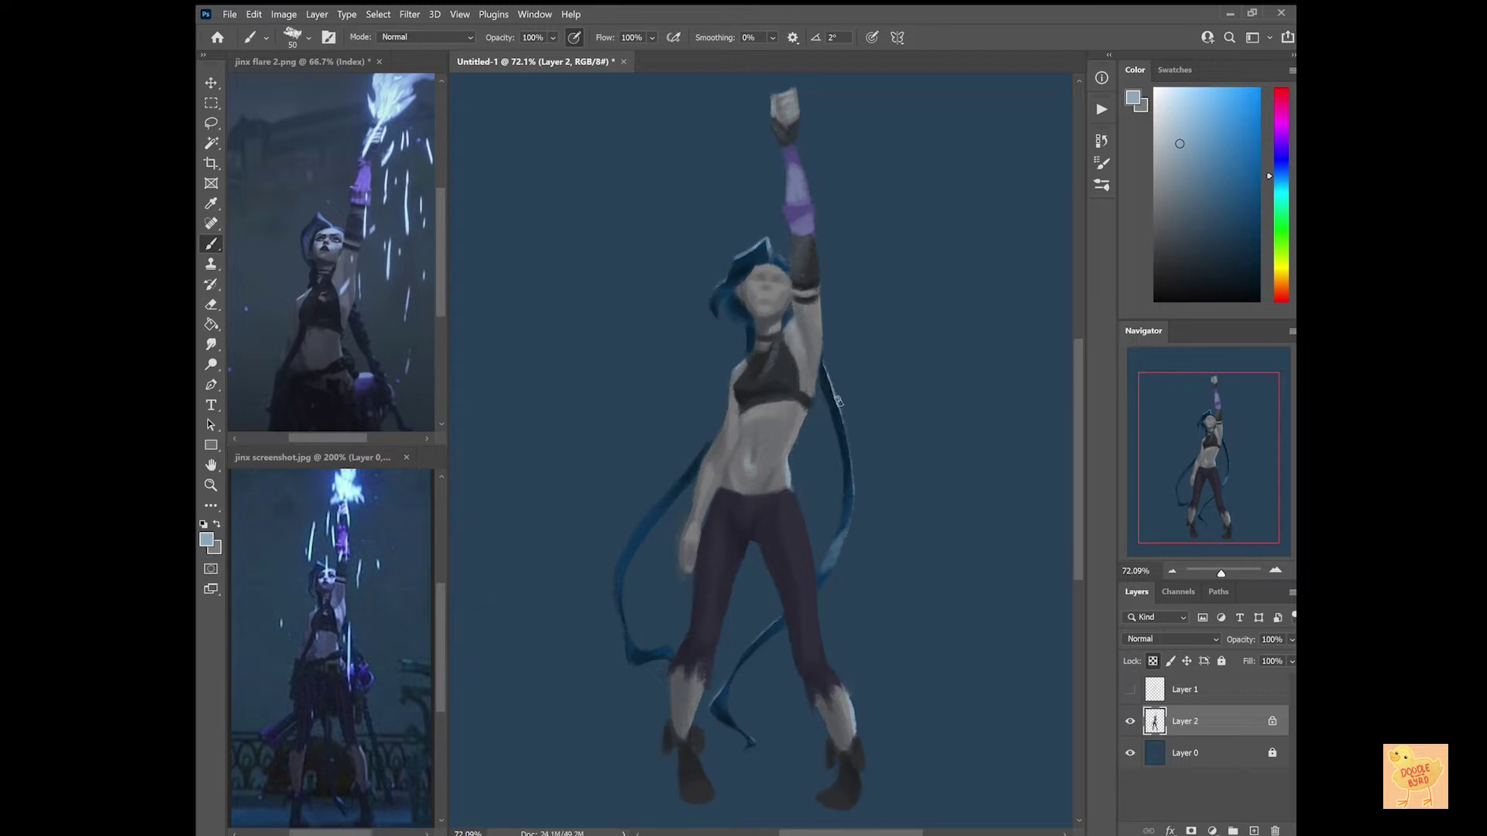
{"action": "left_click_drag", "start_coordinate": [700, 445], "coordinate": [623, 544]}
Blend the highlights on the raised forearm and the braid behind the lowered arm with sampled blues.
{"action": "left_click", "coordinate": [1175, 69]}
{"action": "key", "text": "i"}
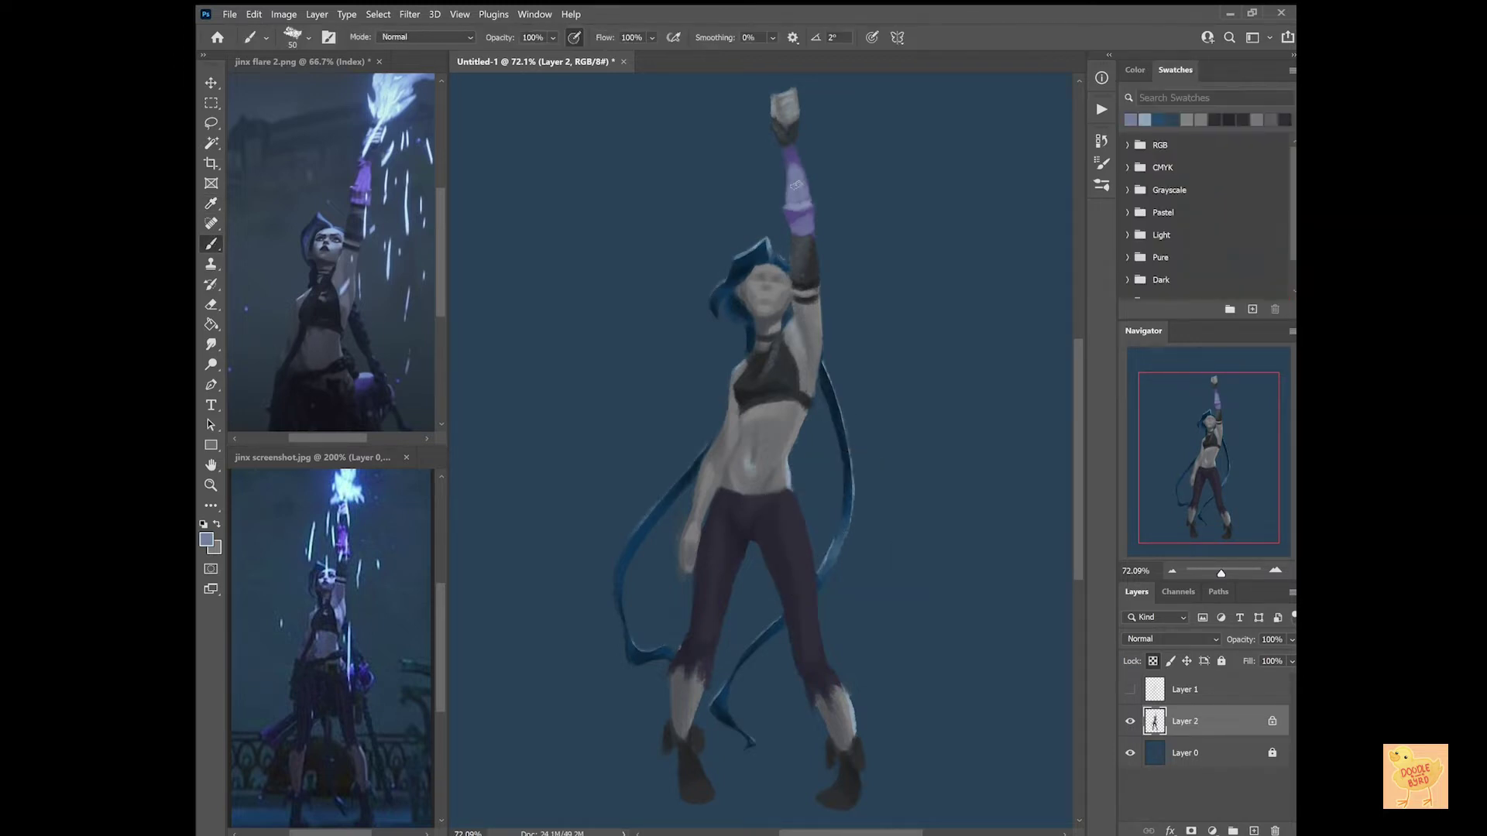
{"action": "key", "text": "b"}
{"action": "left_click", "coordinate": [705, 444], "text": "alt"}
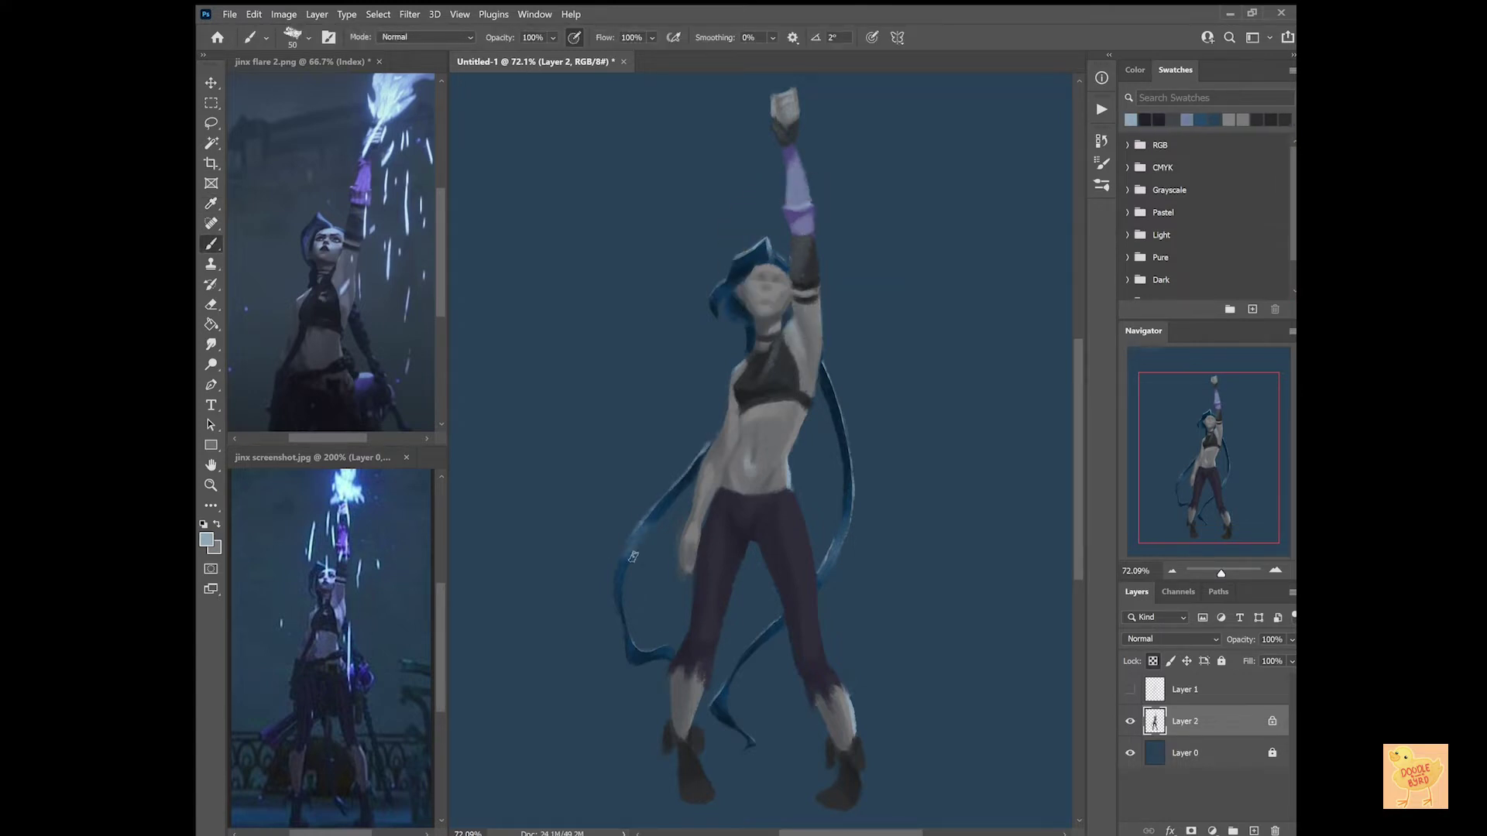
{"action": "left_click", "coordinate": [633, 556], "text": "alt"}
{"action": "key", "text": "e"}
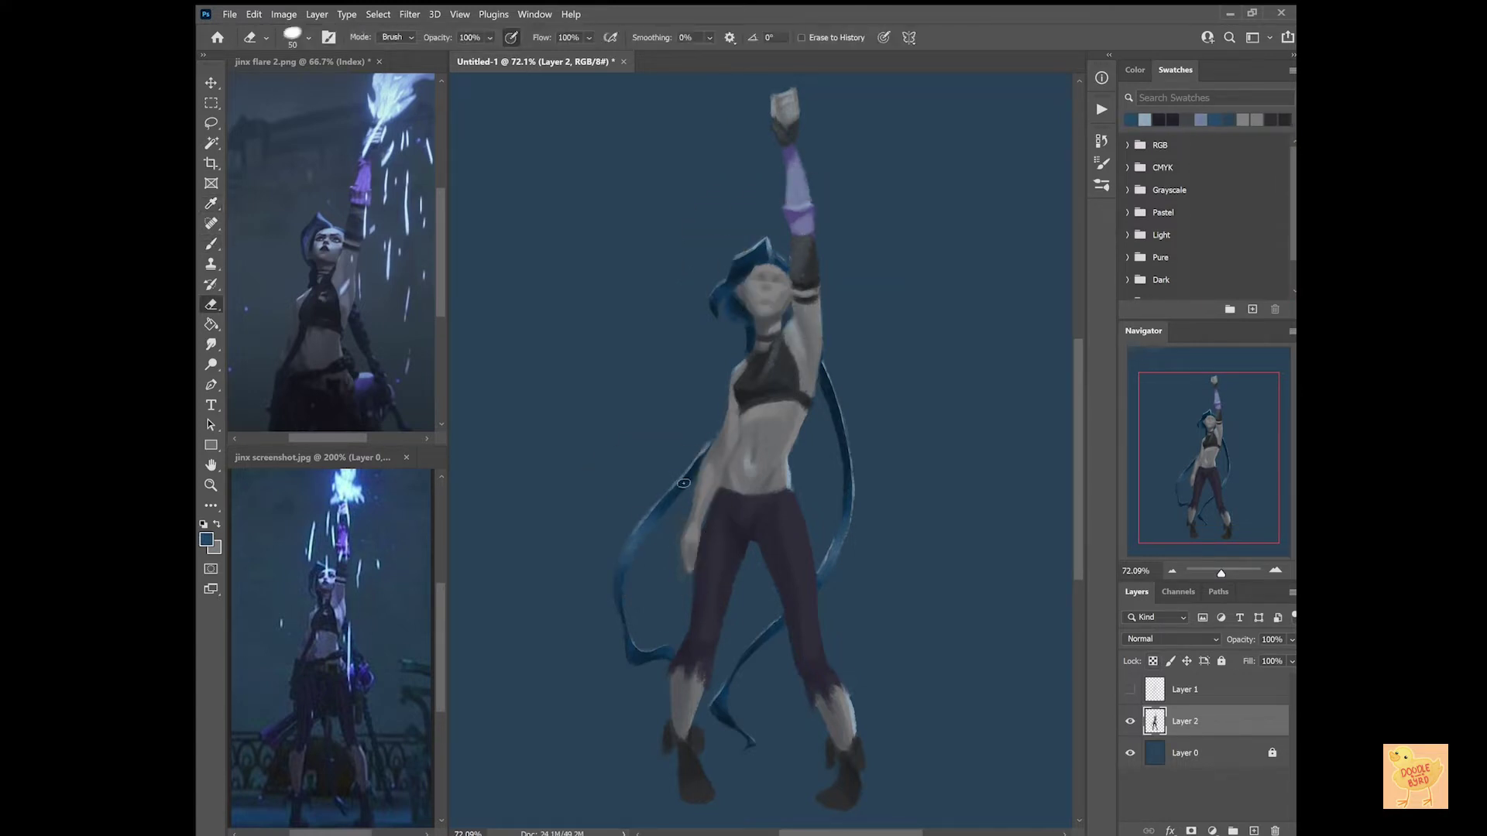
{"action": "key", "text": "b"}
Refine the fringe and crown of the hair with sampled dark blue and pale blue edge highlights.
{"action": "scroll", "coordinate": [783, 271], "scroll_direction": "up", "scroll_amount": 5}
{"action": "left_click", "coordinate": [741, 308], "text": "alt"}
{"action": "left_click", "coordinate": [680, 177], "text": "alt"}
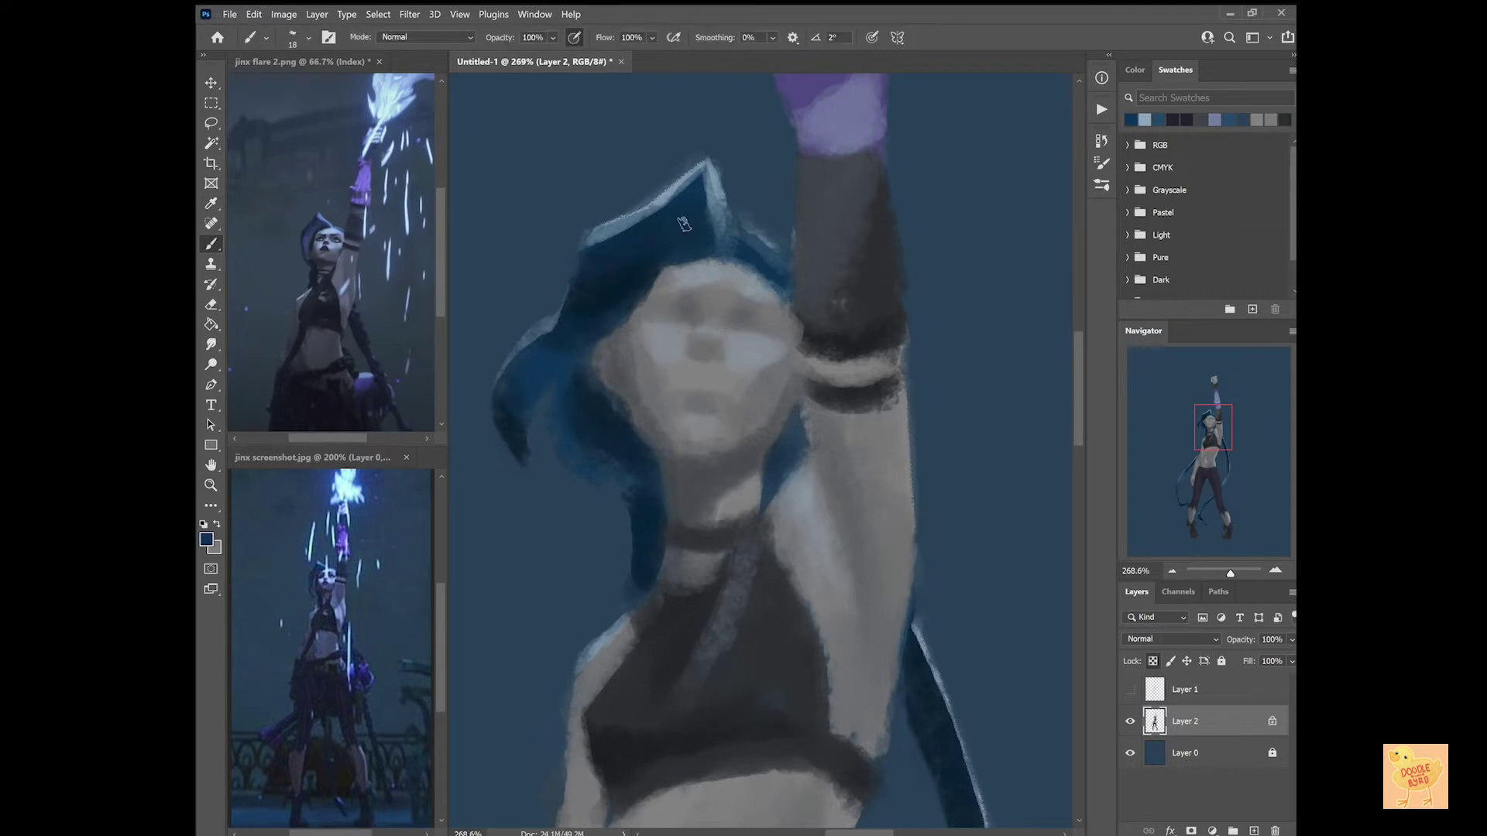
{"action": "key", "text": "e"}
{"action": "key", "text": "b"}
{"action": "key", "text": "slash"}
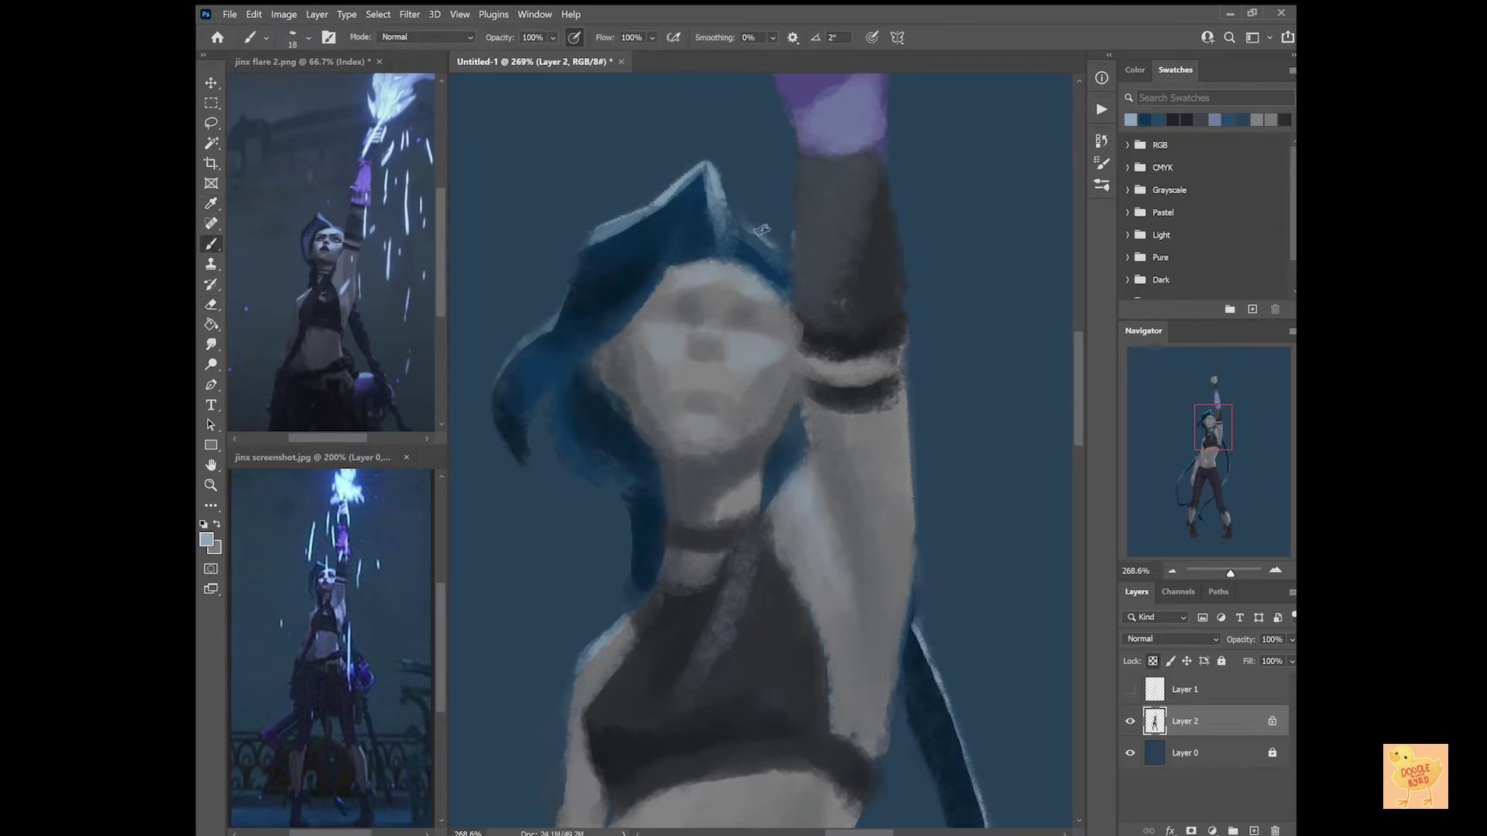
Paint blue eyebrows using the sketch layer as a guide, and shade the face and chin with sampled skin greys.
{"action": "left_click", "coordinate": [1130, 689]}
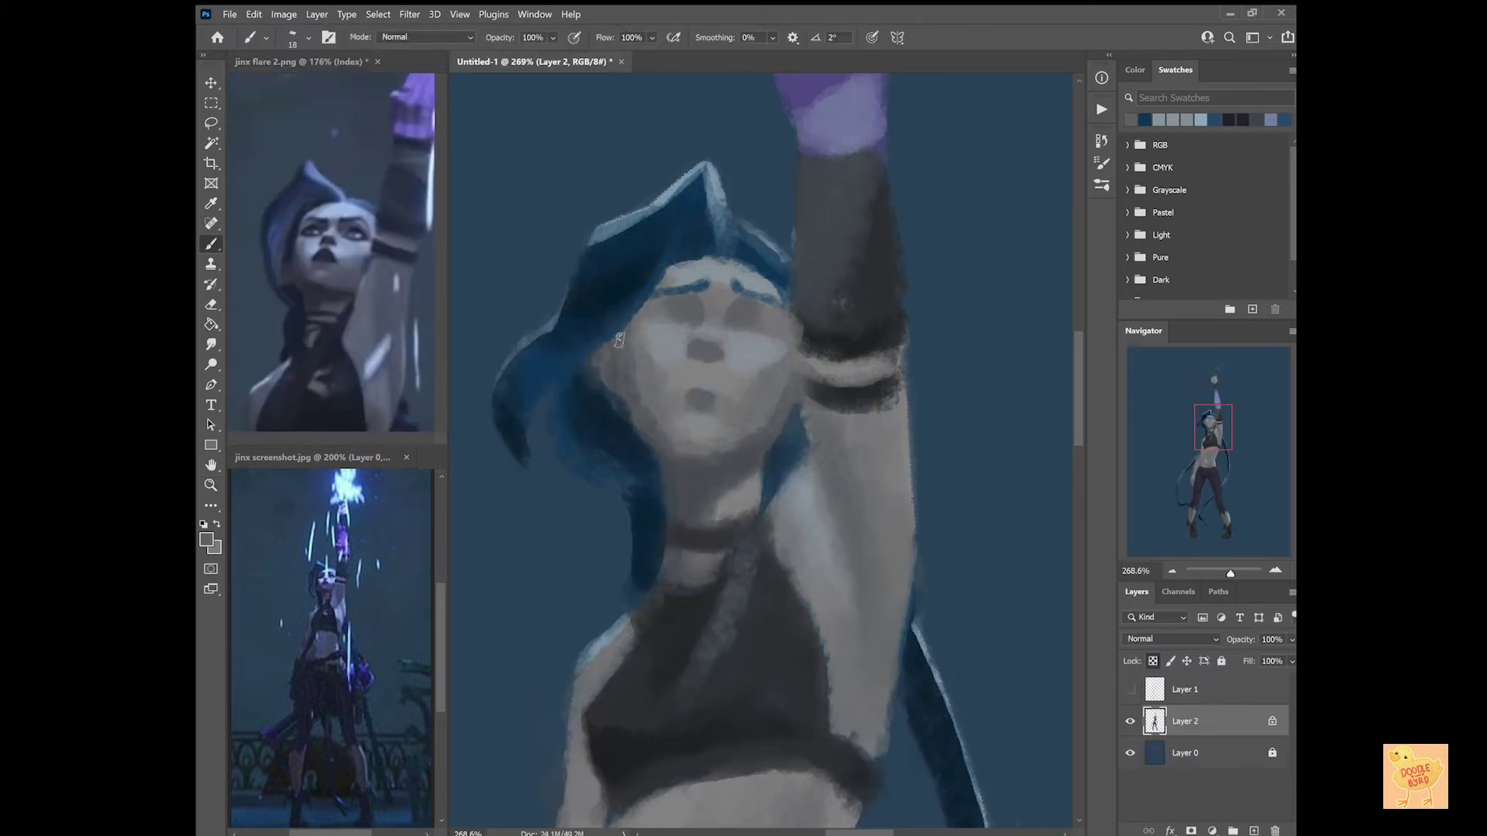
{"action": "left_click", "coordinate": [613, 357], "text": "alt"}
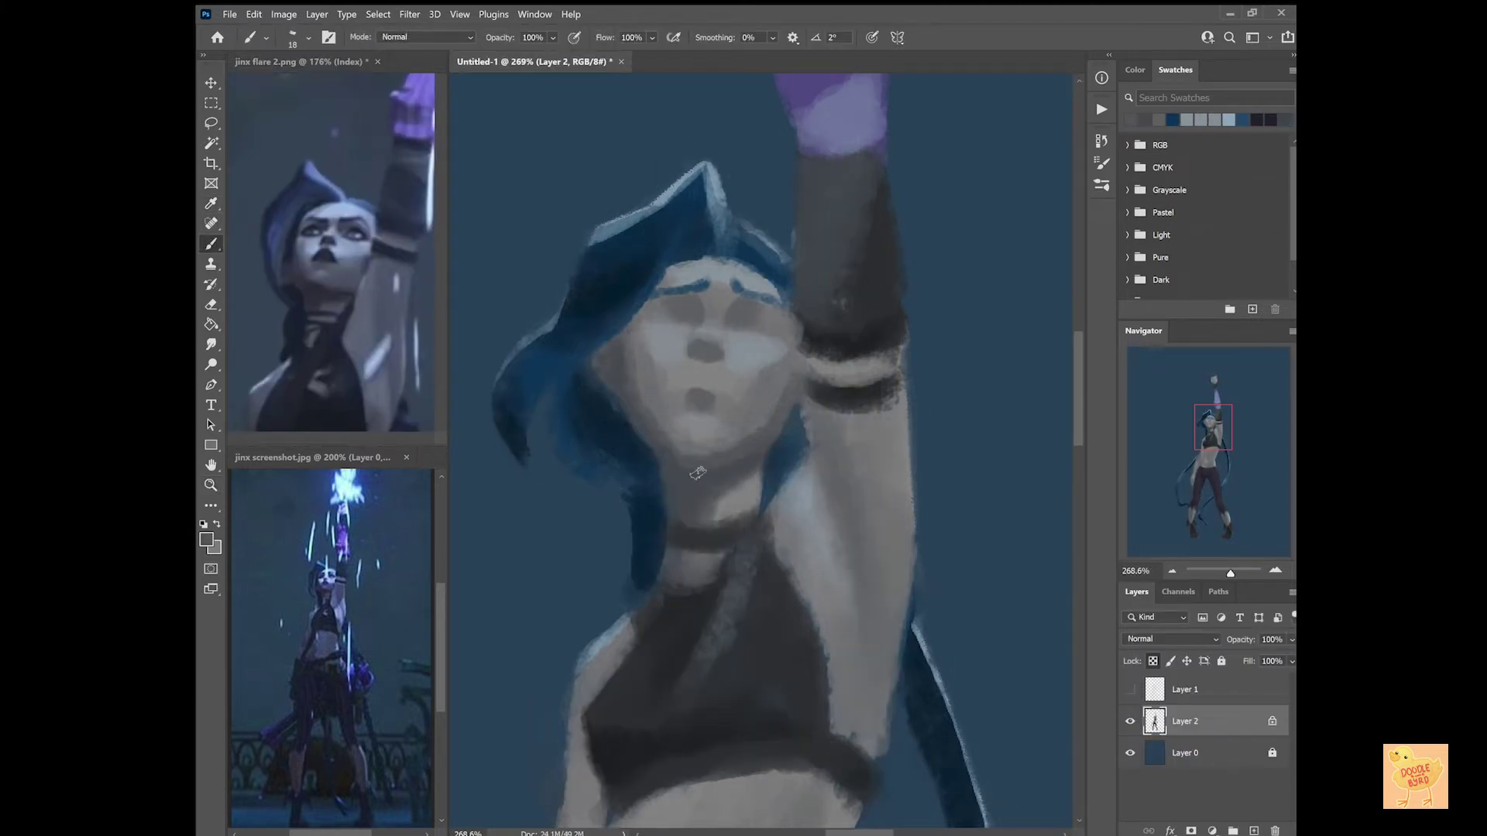
{"action": "left_click", "coordinate": [676, 400], "text": "alt"}
{"action": "left_click", "coordinate": [720, 417], "text": "alt"}
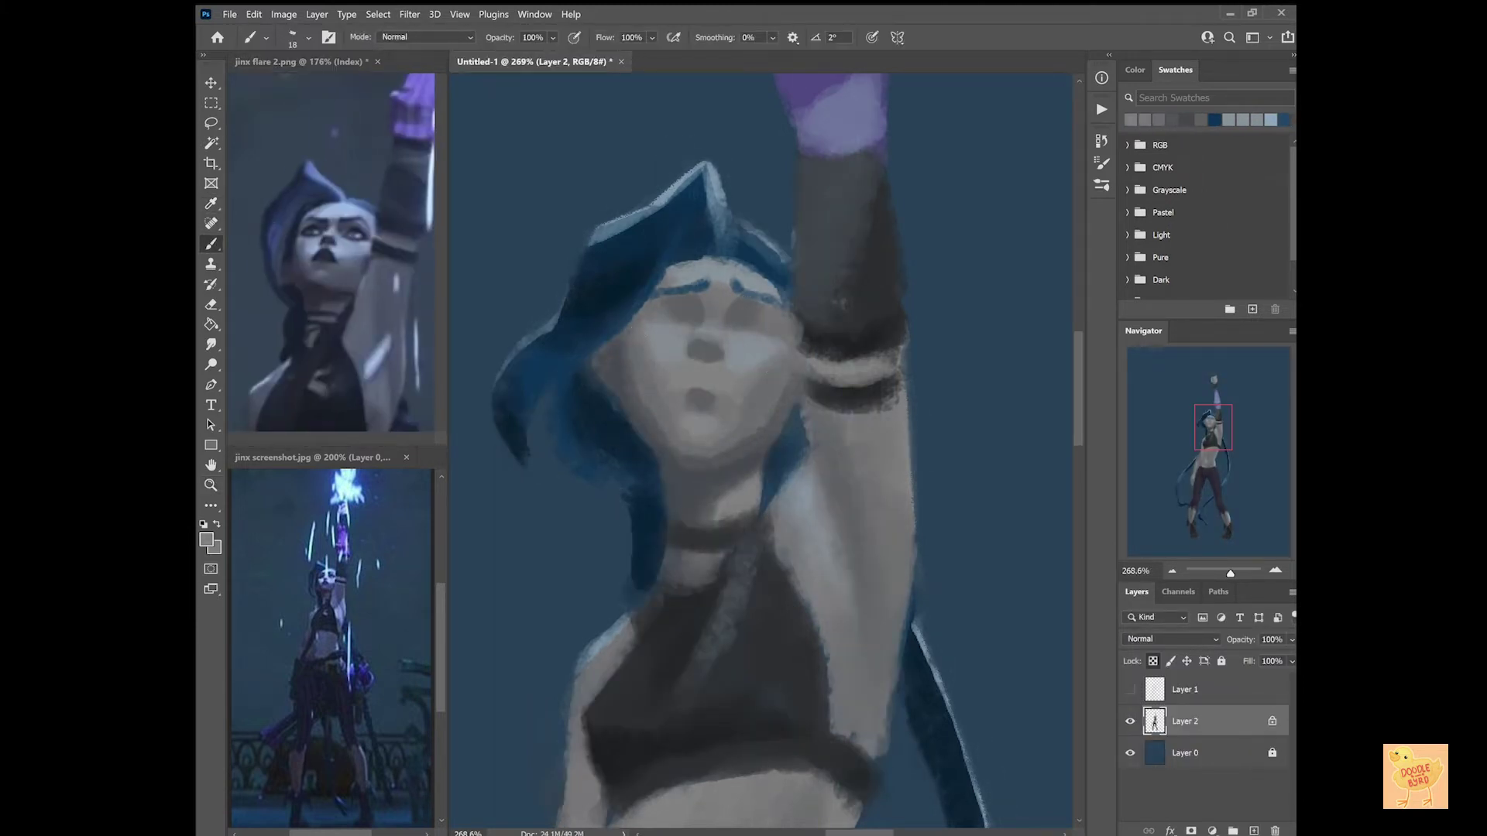
{"action": "left_click", "coordinate": [701, 424], "text": "alt"}
Add a pale blue highlight to the swept side hair and darken the hair behind the neck.
{"action": "left_click_drag", "start_coordinate": [536, 354], "coordinate": [544, 367]}
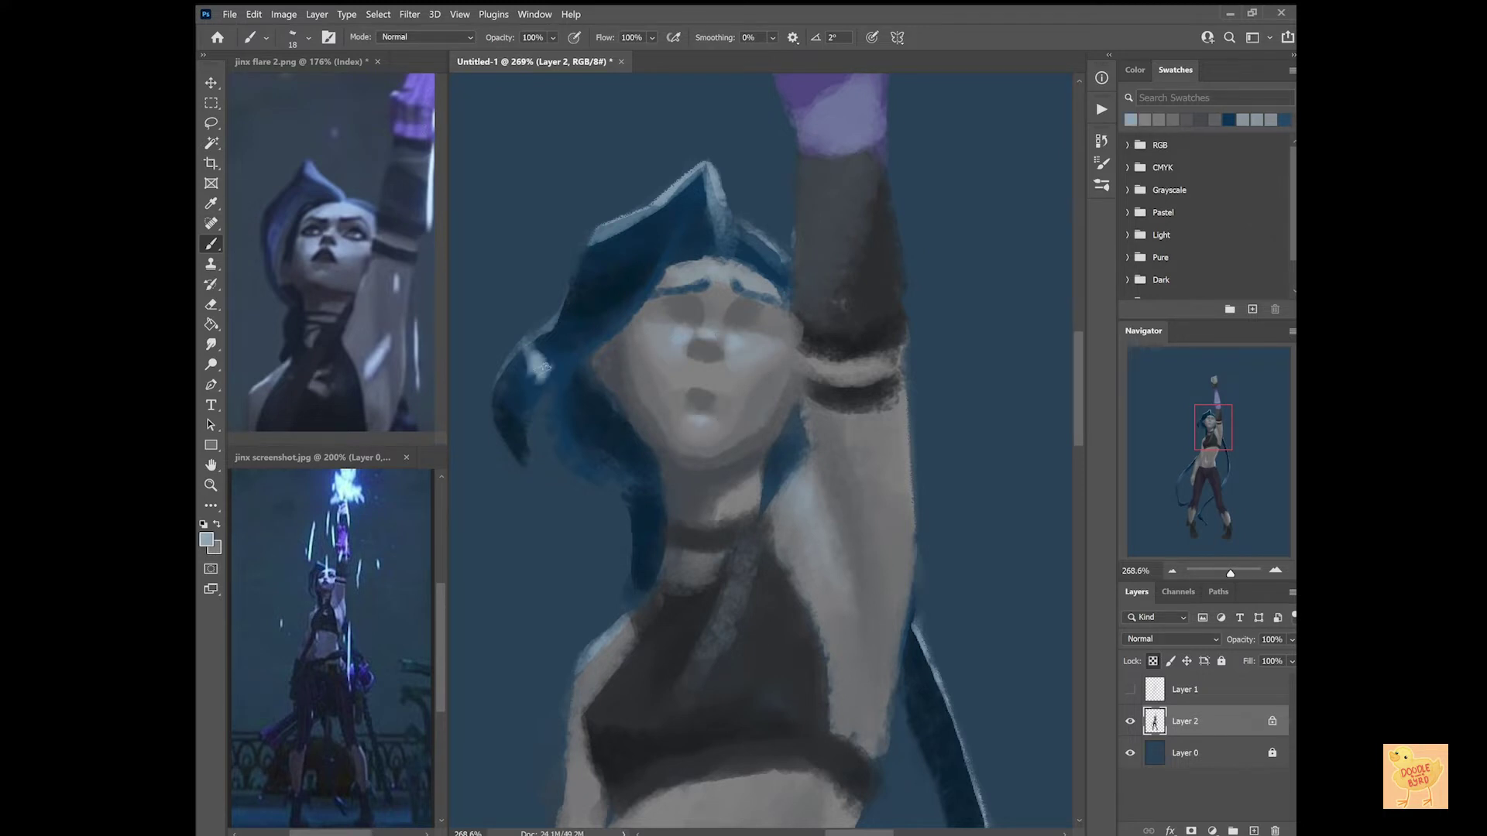
{"action": "left_click", "coordinate": [569, 364], "text": "alt"}
{"action": "left_click", "coordinate": [579, 370], "text": "alt"}
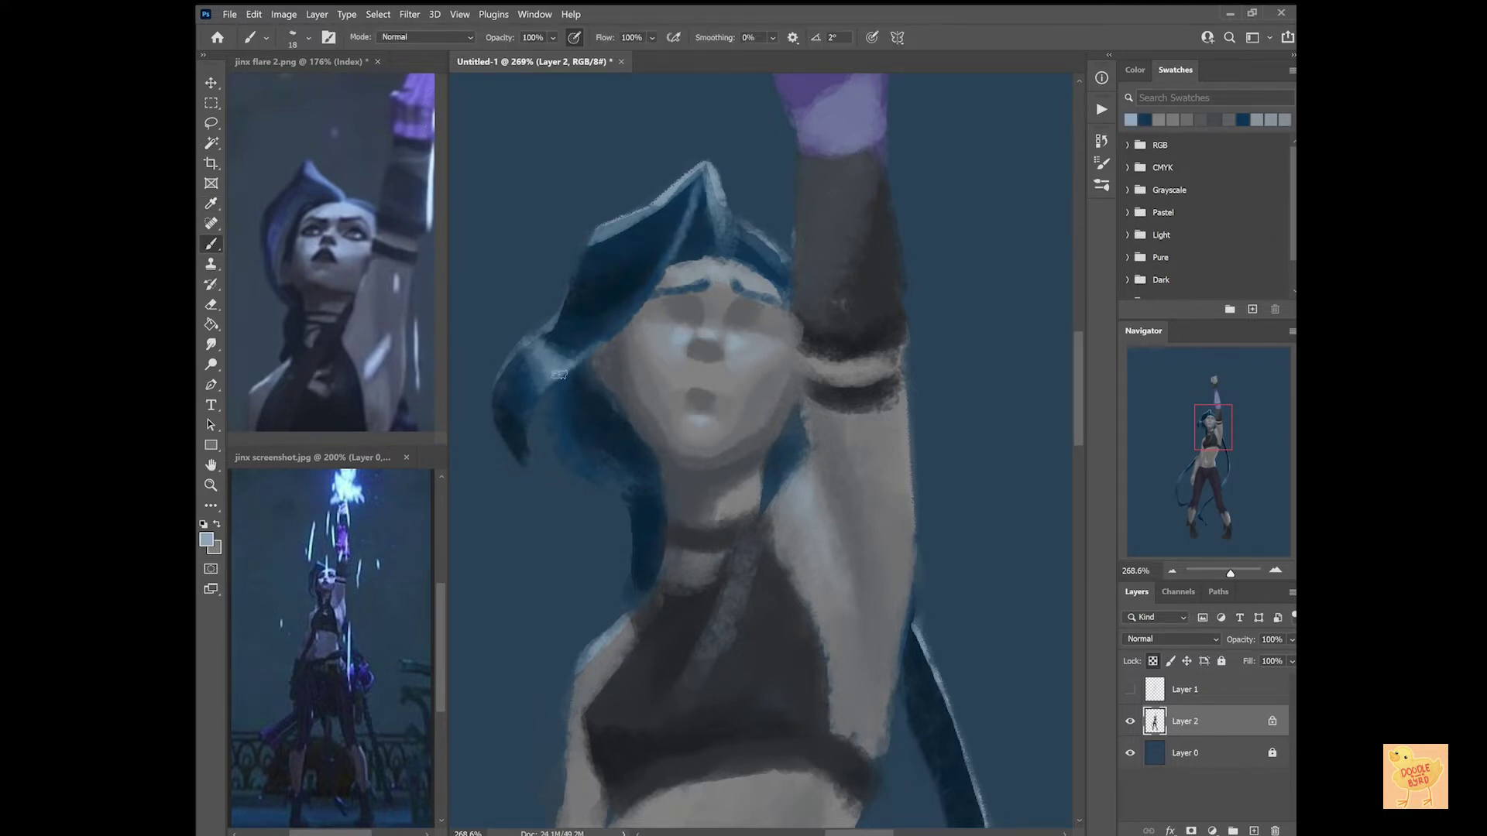
{"action": "left_click", "coordinate": [589, 377], "text": "alt"}
{"action": "left_click_drag", "start_coordinate": [807, 407], "coordinate": [778, 451]}
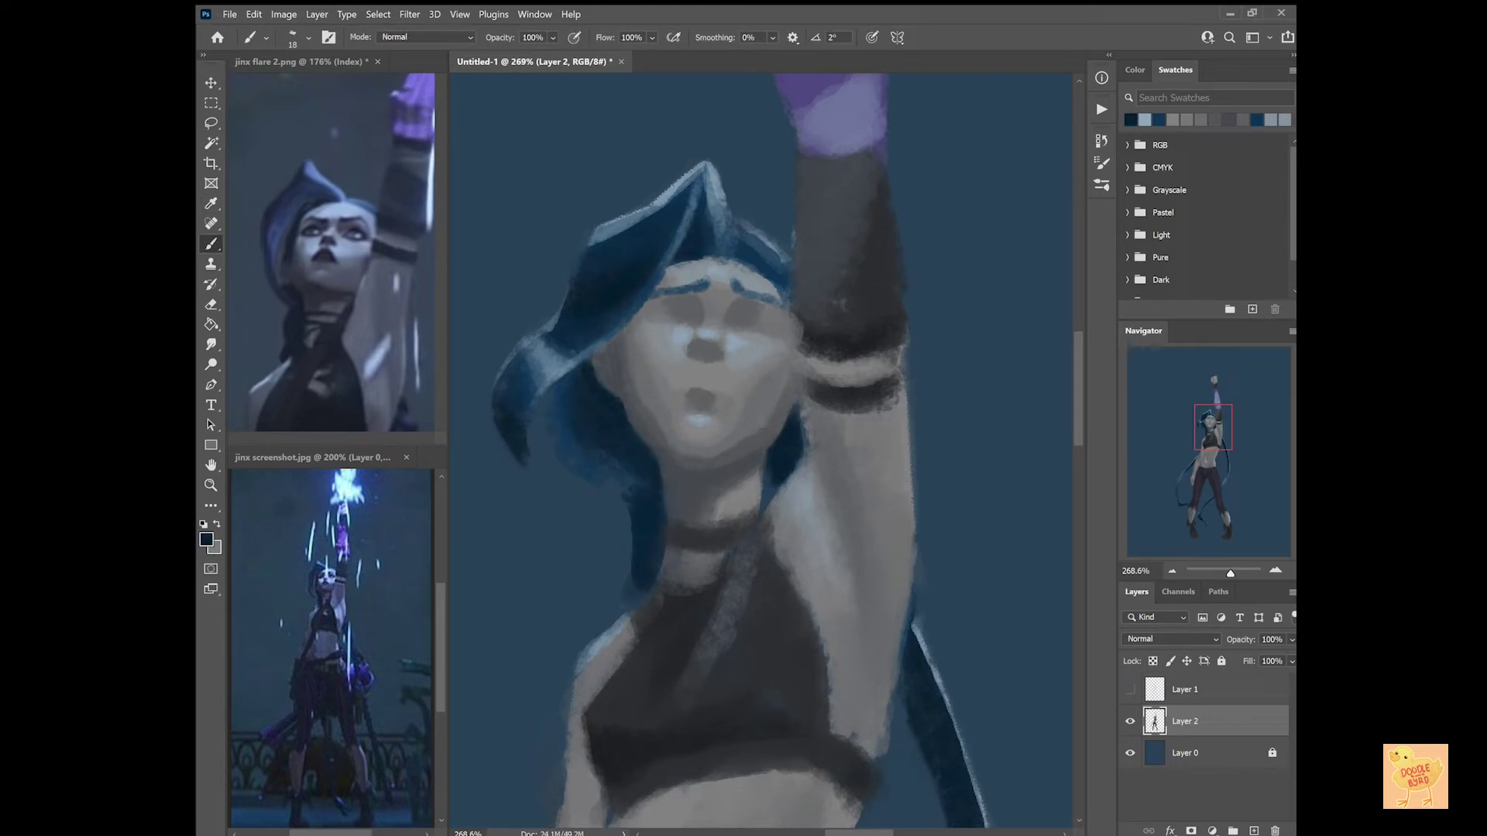
Clean up the face contour and smooth the cheek, jaw and mouth area with sampled skin greys.
{"action": "left_click", "coordinate": [778, 294], "text": "alt"}
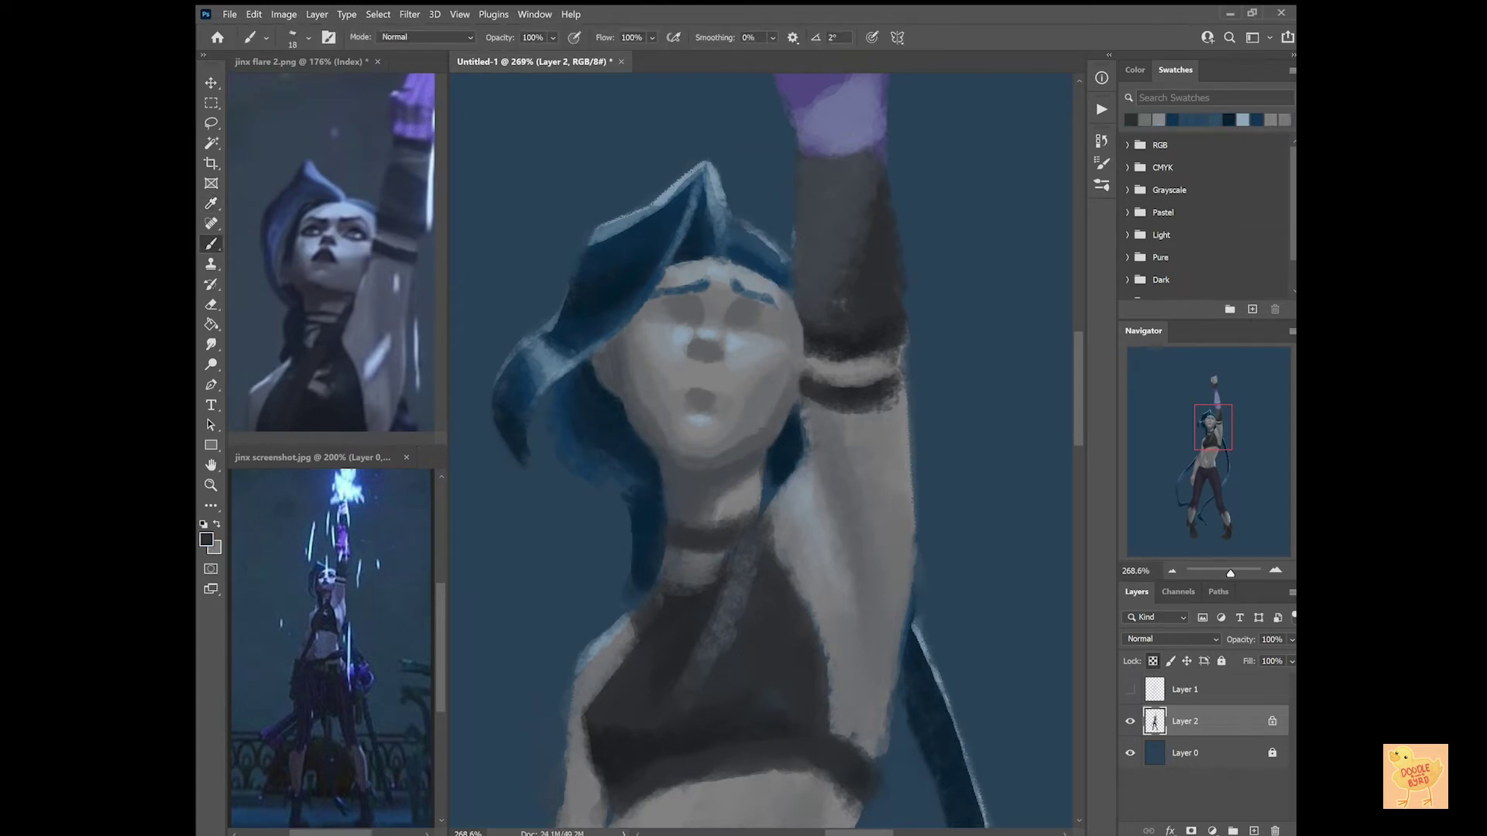
{"action": "left_click", "coordinate": [645, 392], "text": "alt"}
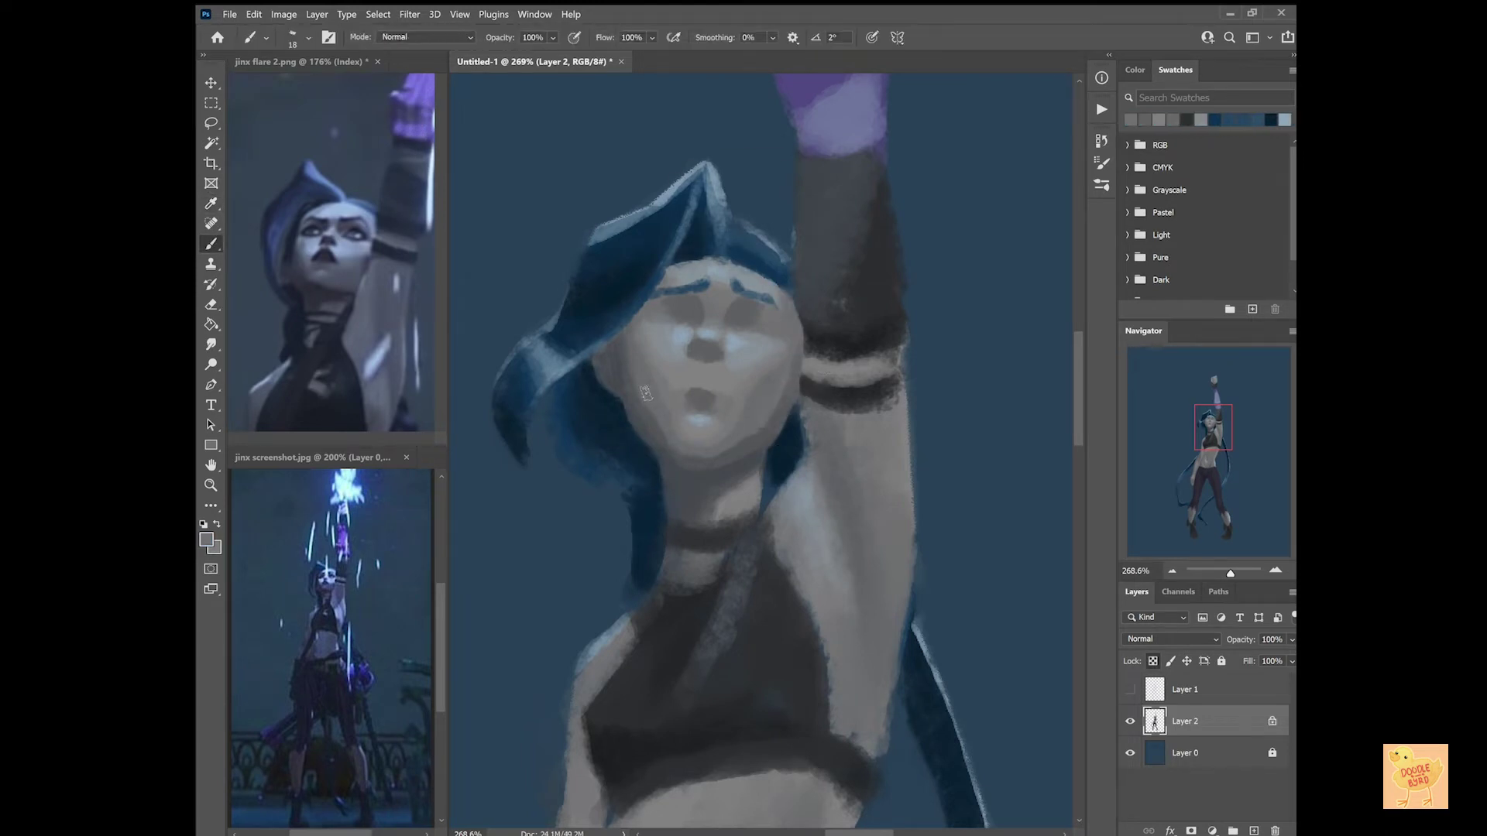
{"action": "left_click", "coordinate": [684, 398], "text": "alt"}
{"action": "left_click", "coordinate": [662, 428], "text": "alt"}
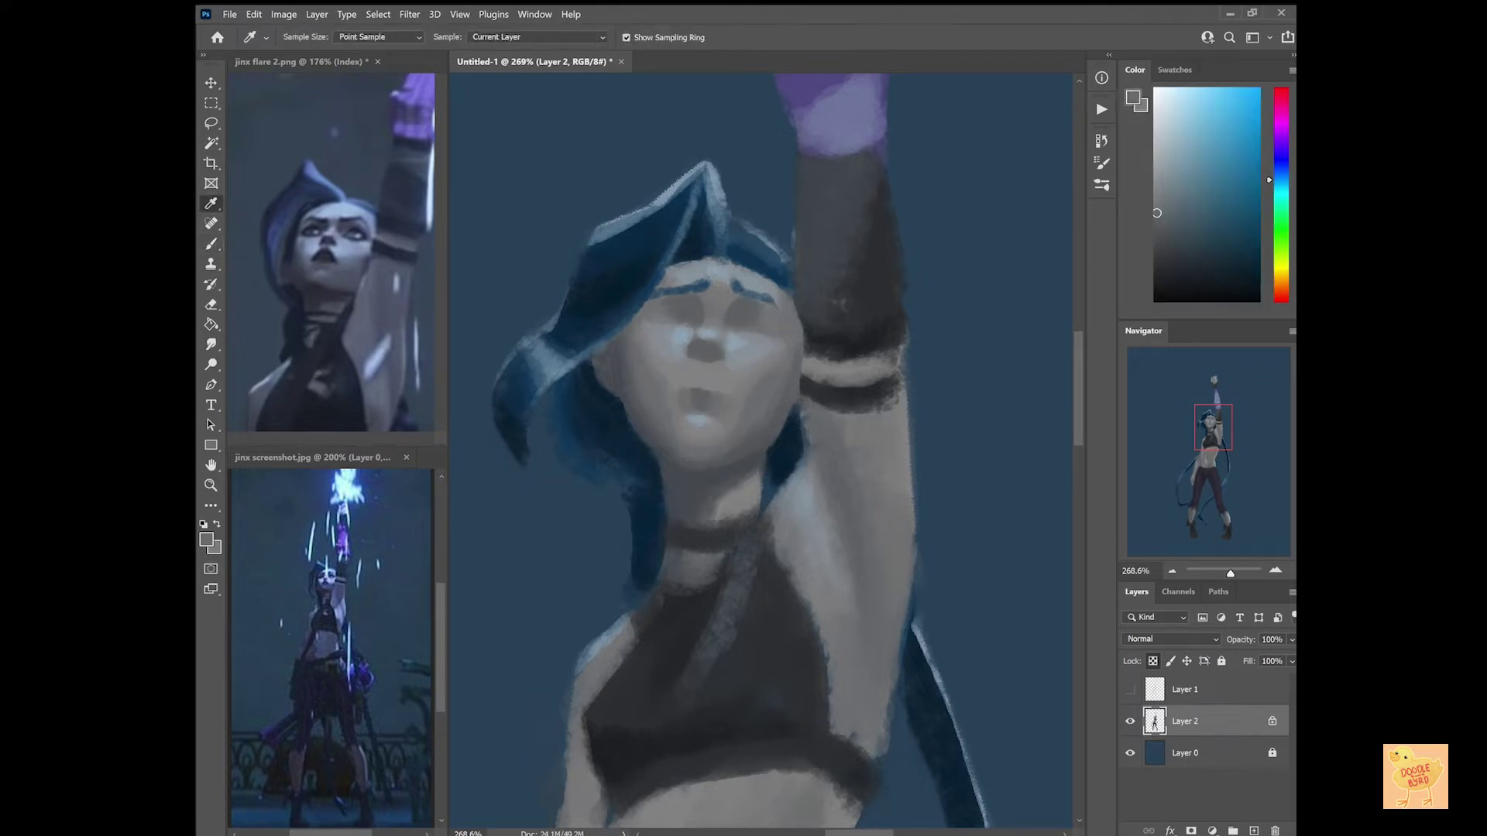
Paint dark lips and outline both eyes with a smaller brush, using the sketch layer as a guide.
{"action": "left_click", "coordinate": [1130, 690]}
{"action": "left_click_drag", "start_coordinate": [691, 378], "coordinate": [732, 383]}
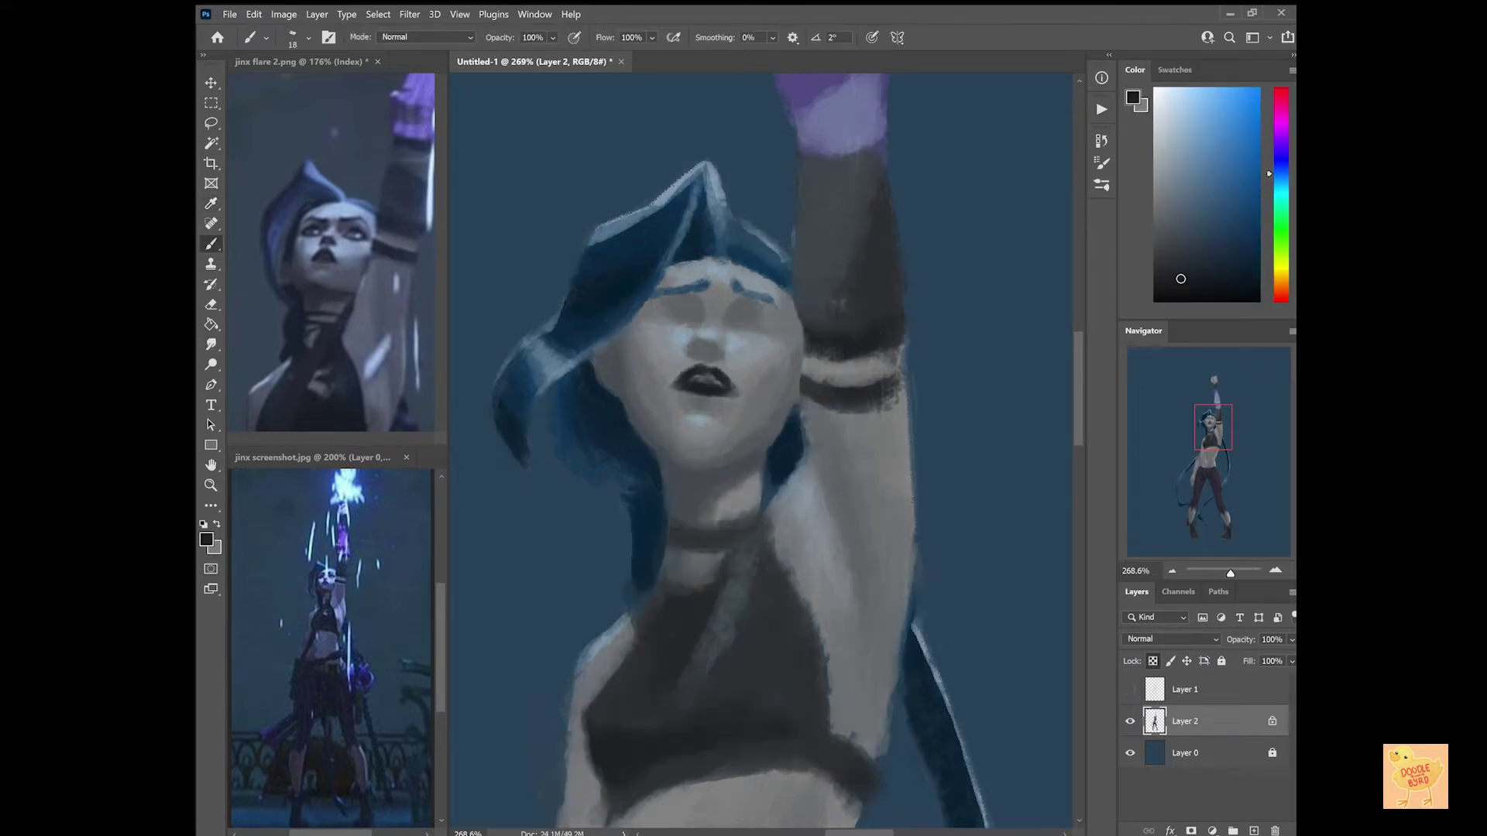
{"action": "key", "text": "bracketleft"}
{"action": "key", "text": "bracketleft"}
{"action": "key", "text": "bracketleft"}
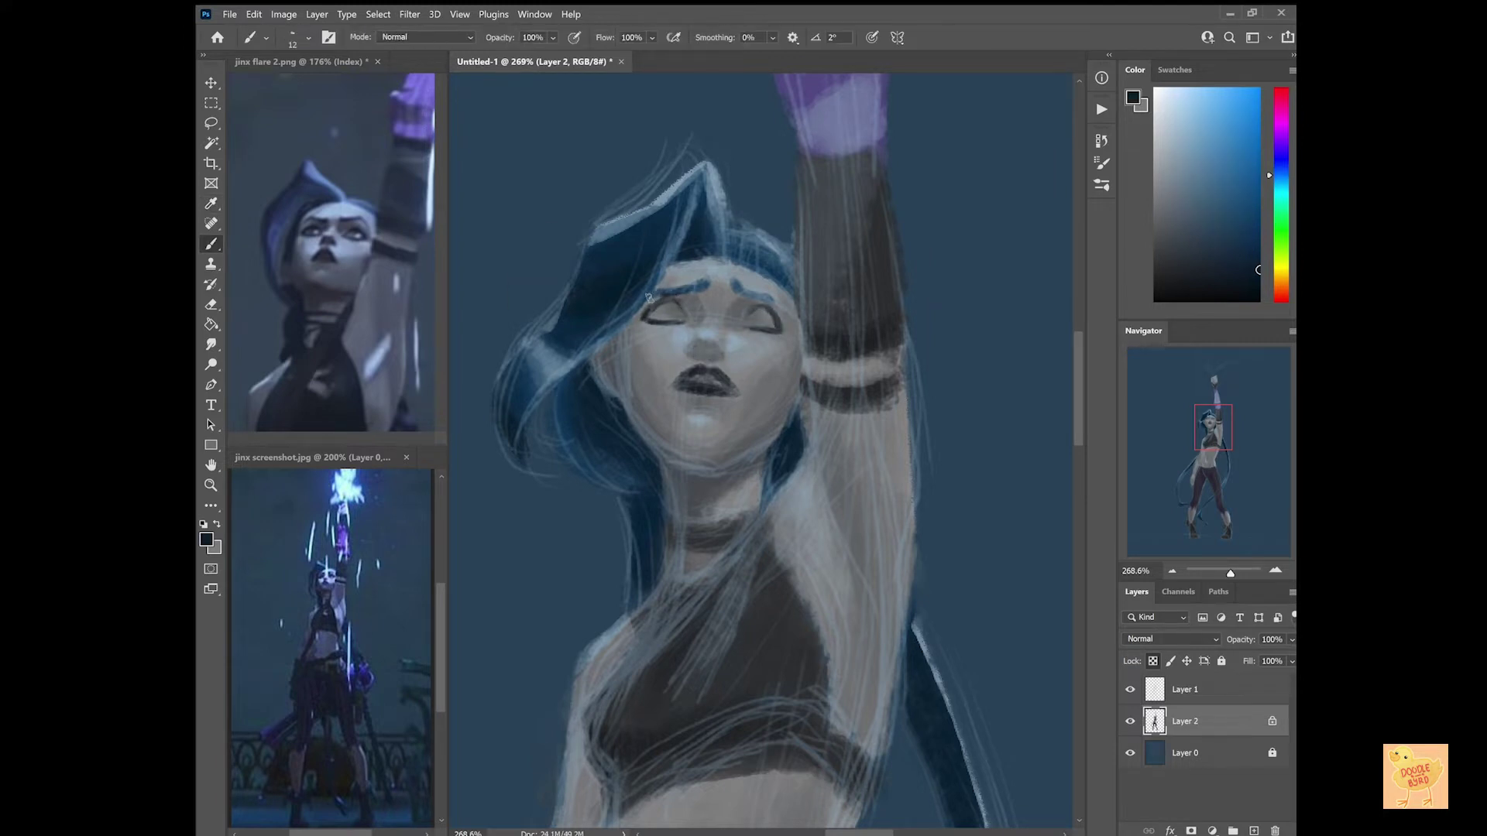
Block in the nose shadow and the skin shading between the eyes with sampled greys.
{"action": "left_click", "coordinate": [710, 343], "text": "alt"}
{"action": "left_click", "coordinate": [707, 353], "text": "alt"}
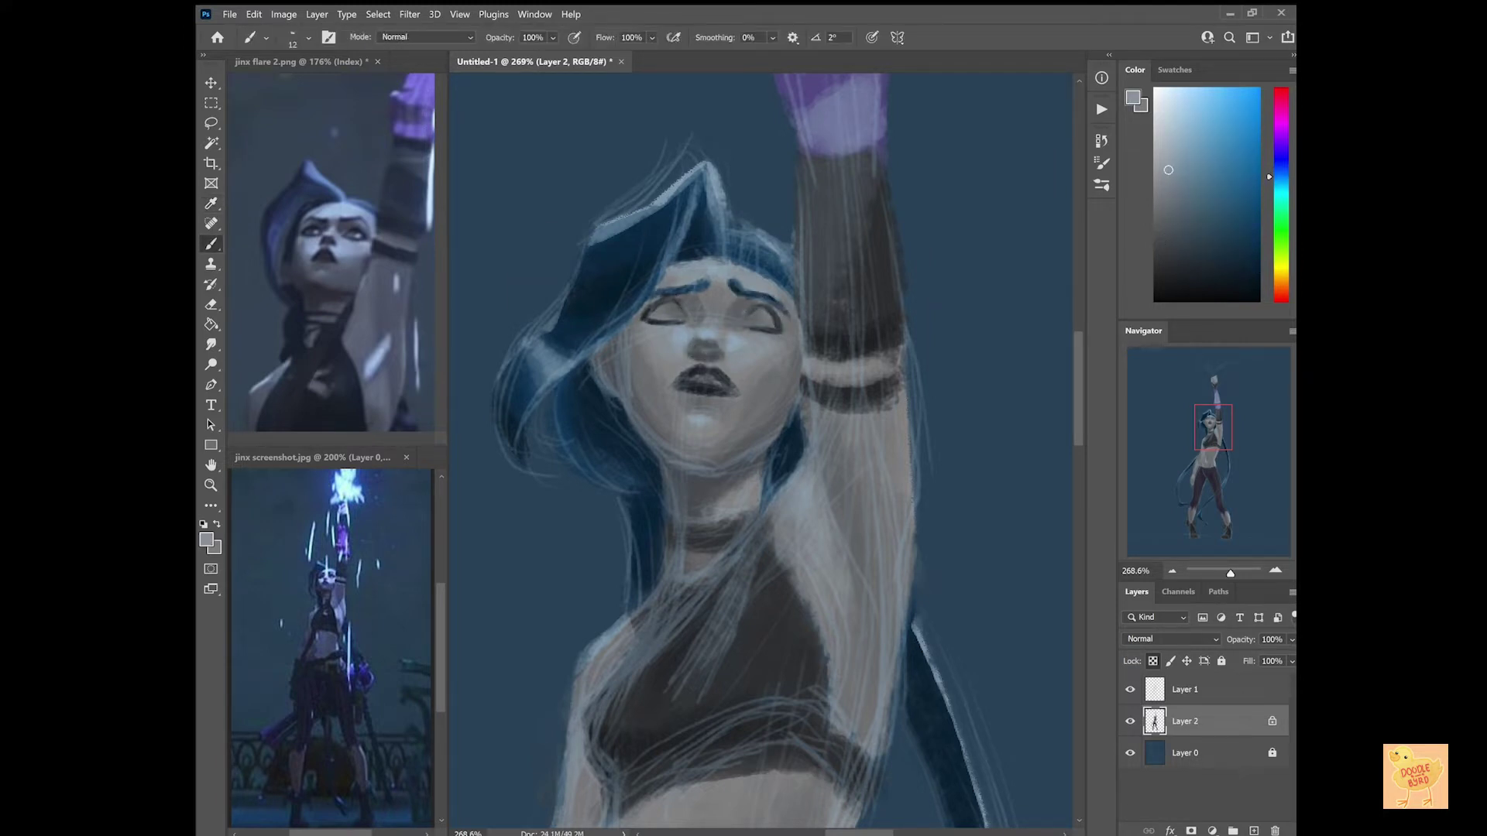
{"action": "left_click", "coordinate": [692, 335], "text": "alt"}
{"action": "left_click", "coordinate": [730, 302], "text": "alt"}
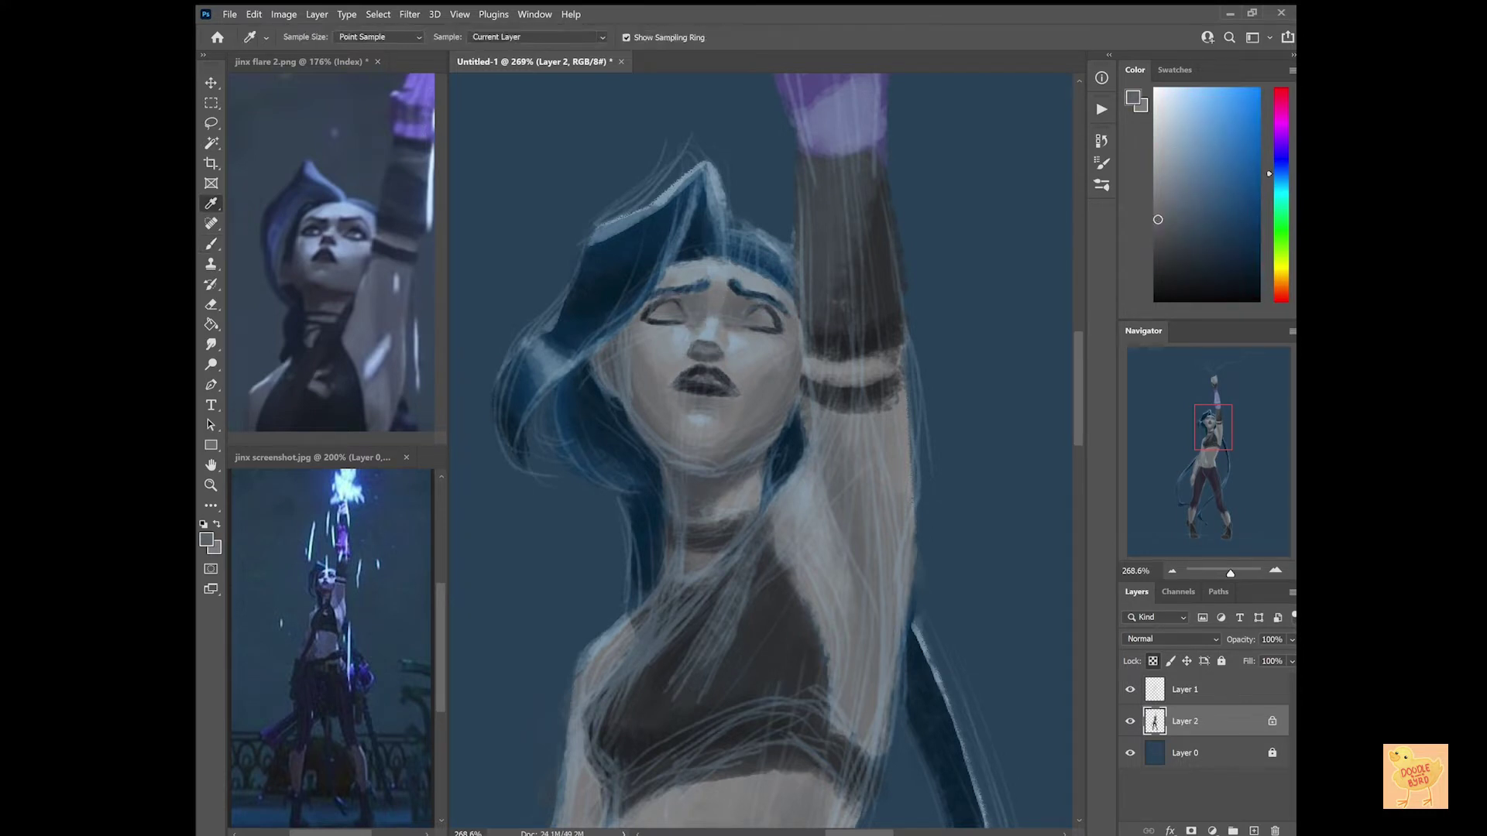
{"action": "left_click", "coordinate": [705, 340], "text": "alt"}
Hide the sketch layer, shift the mouth slightly with a lasso selection and Free Transform, and touch up the skin around it.
{"action": "key", "text": "ctrl+comma"}
{"action": "key", "text": "l"}
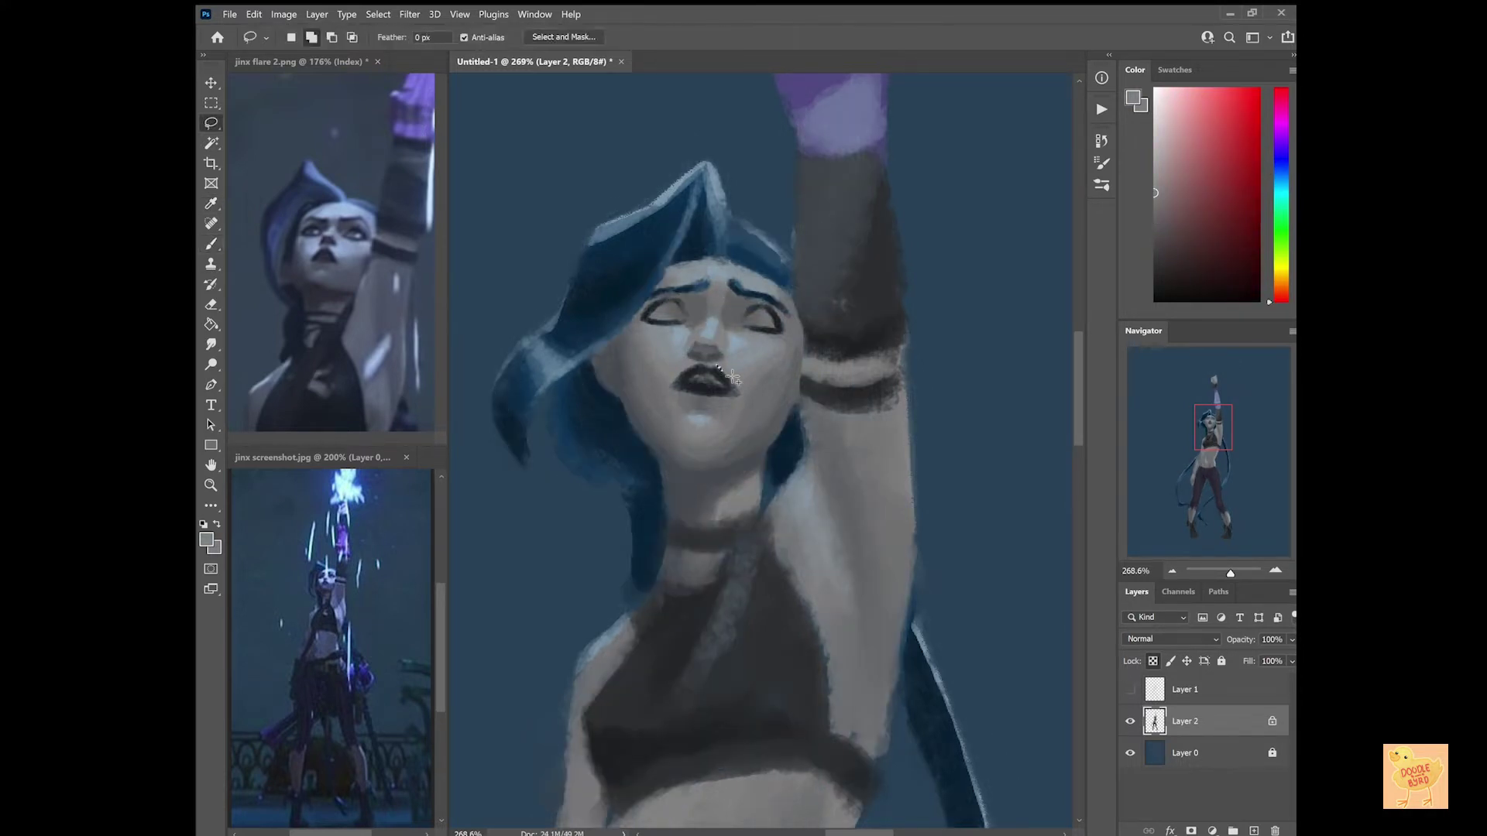
{"action": "key", "text": "ctrl+t"}
{"action": "left_click_drag", "start_coordinate": [740, 364], "coordinate": [721, 381]}
{"action": "key", "text": "Return"}
{"action": "key", "text": "ctrl+d"}
{"action": "key", "text": "b"}
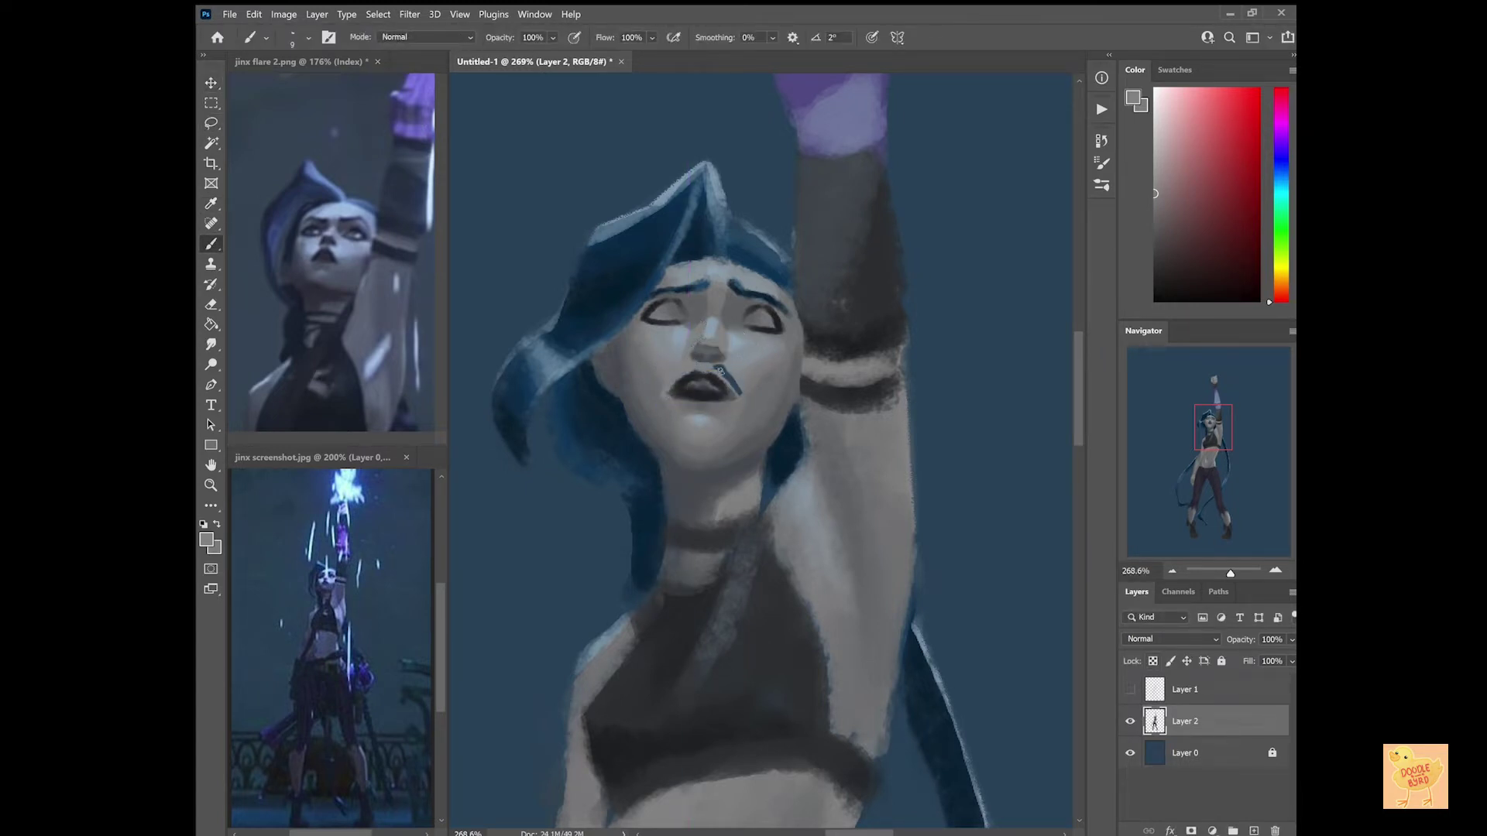
{"action": "key", "text": "ctrl+z"}
{"action": "left_click", "coordinate": [675, 395], "text": "alt"}
{"action": "left_click", "coordinate": [675, 395], "text": "alt"}
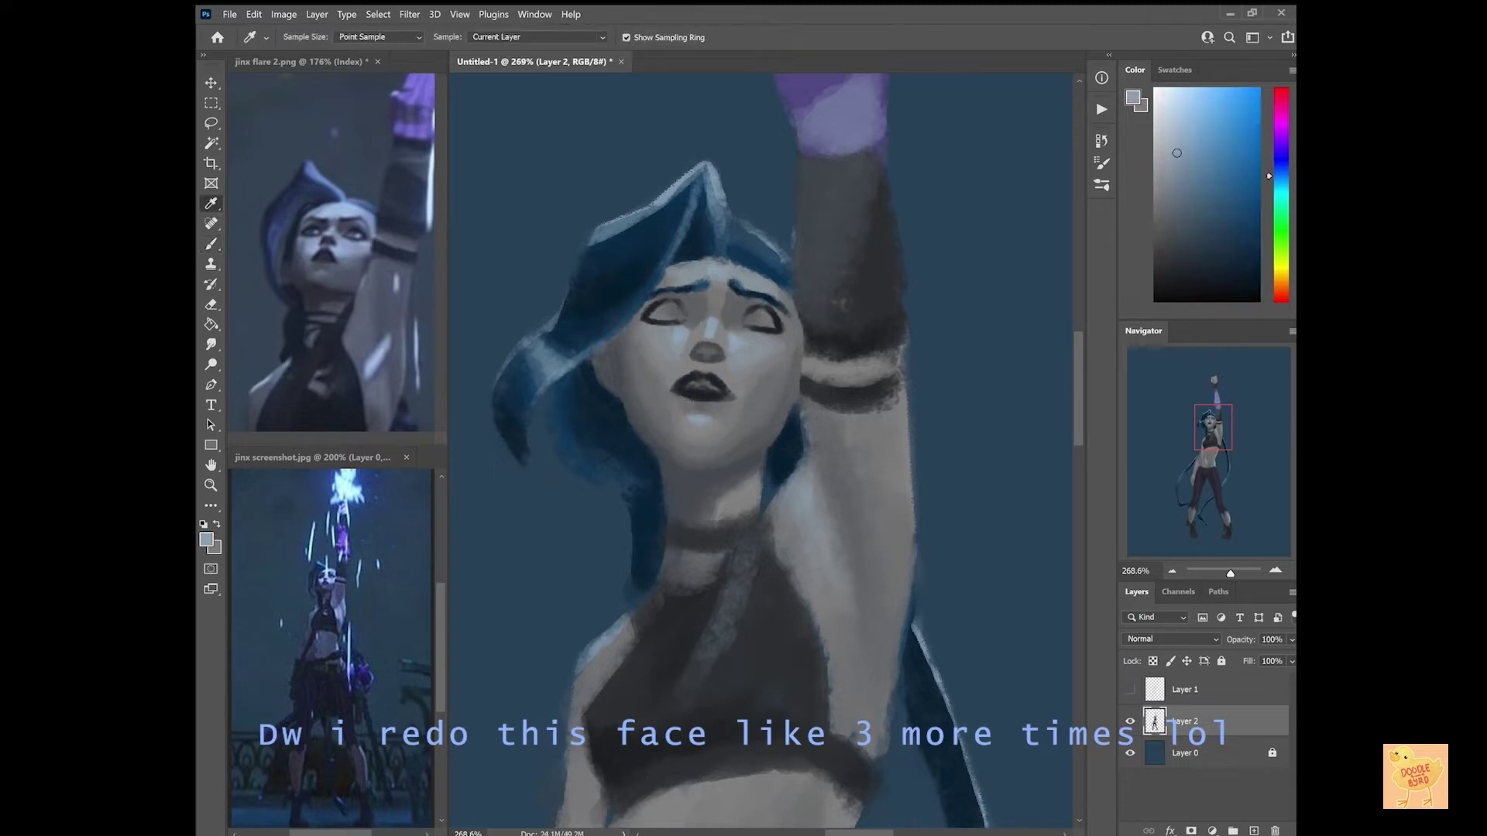
Refine the nose tip and nostrils with sampled greys and pale blue highlights.
{"action": "left_click", "coordinate": [697, 346], "text": "alt"}
{"action": "left_click", "coordinate": [717, 345], "text": "alt"}
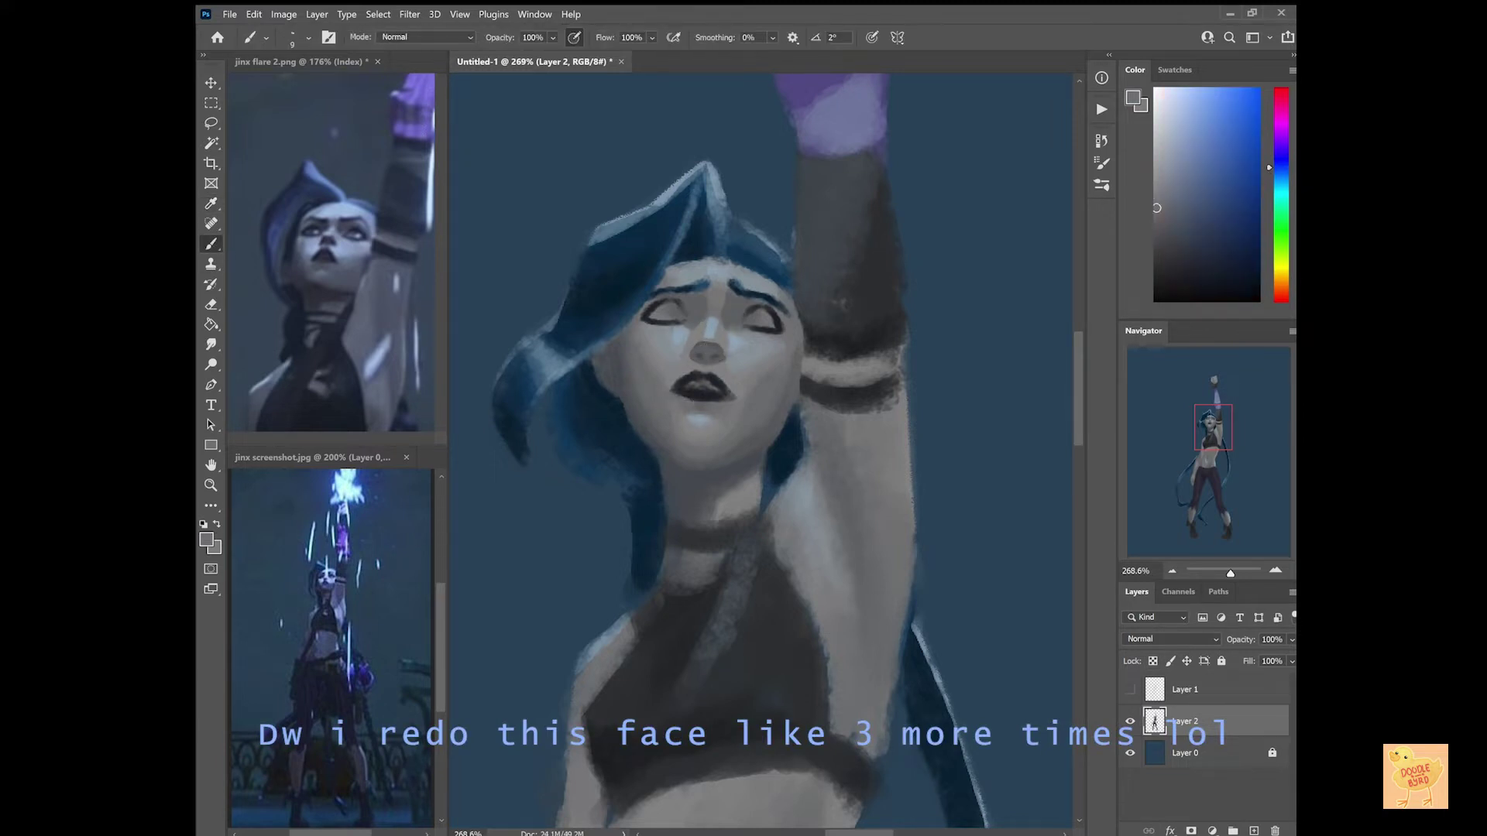
{"action": "left_click", "coordinate": [682, 346], "text": "alt"}
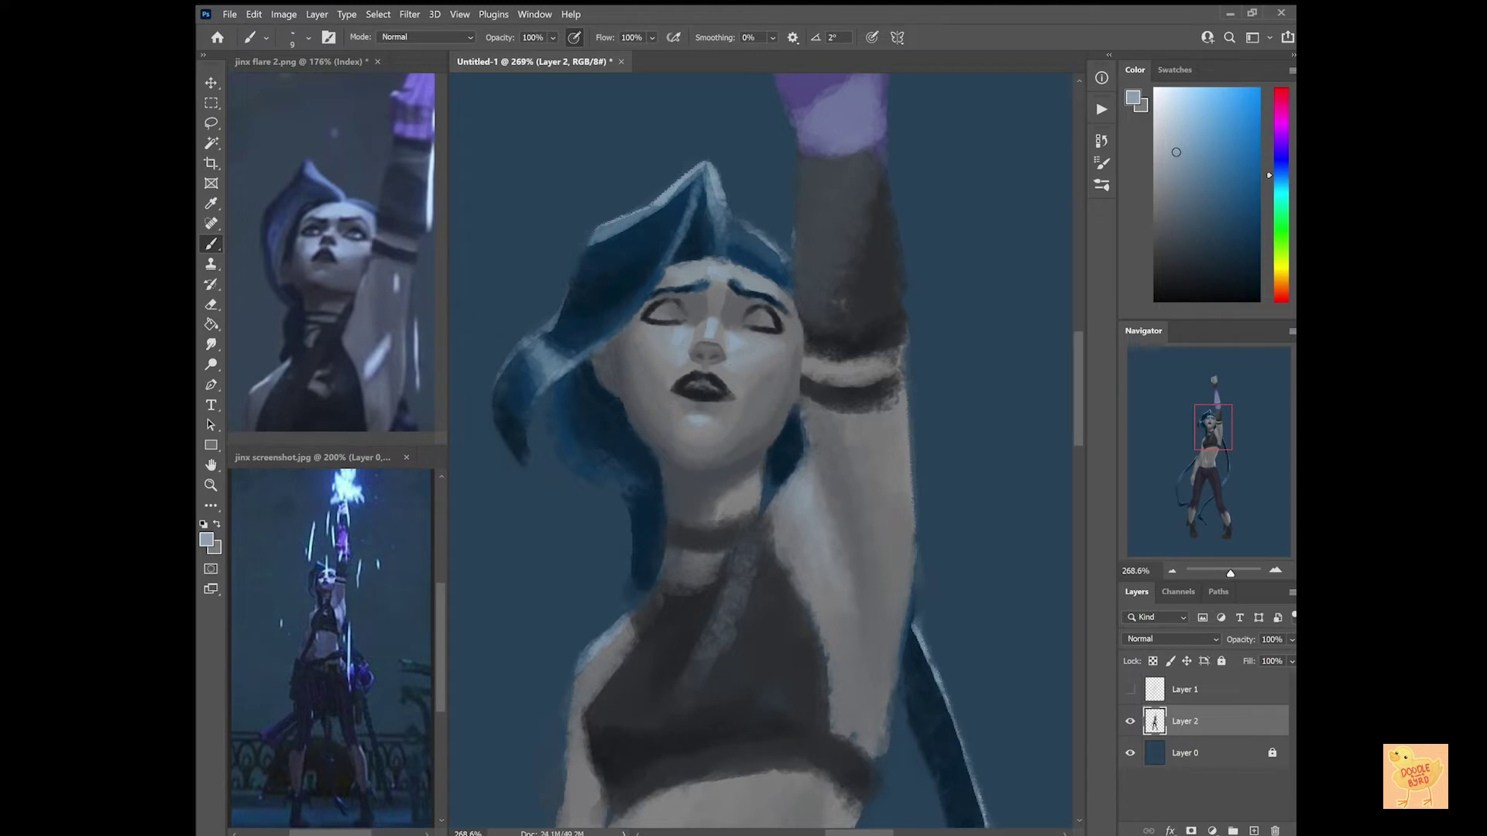
{"action": "left_click", "coordinate": [687, 353], "text": "alt"}
{"action": "left_click", "coordinate": [687, 353], "text": "alt"}
{"action": "left_click", "coordinate": [688, 353], "text": "alt"}
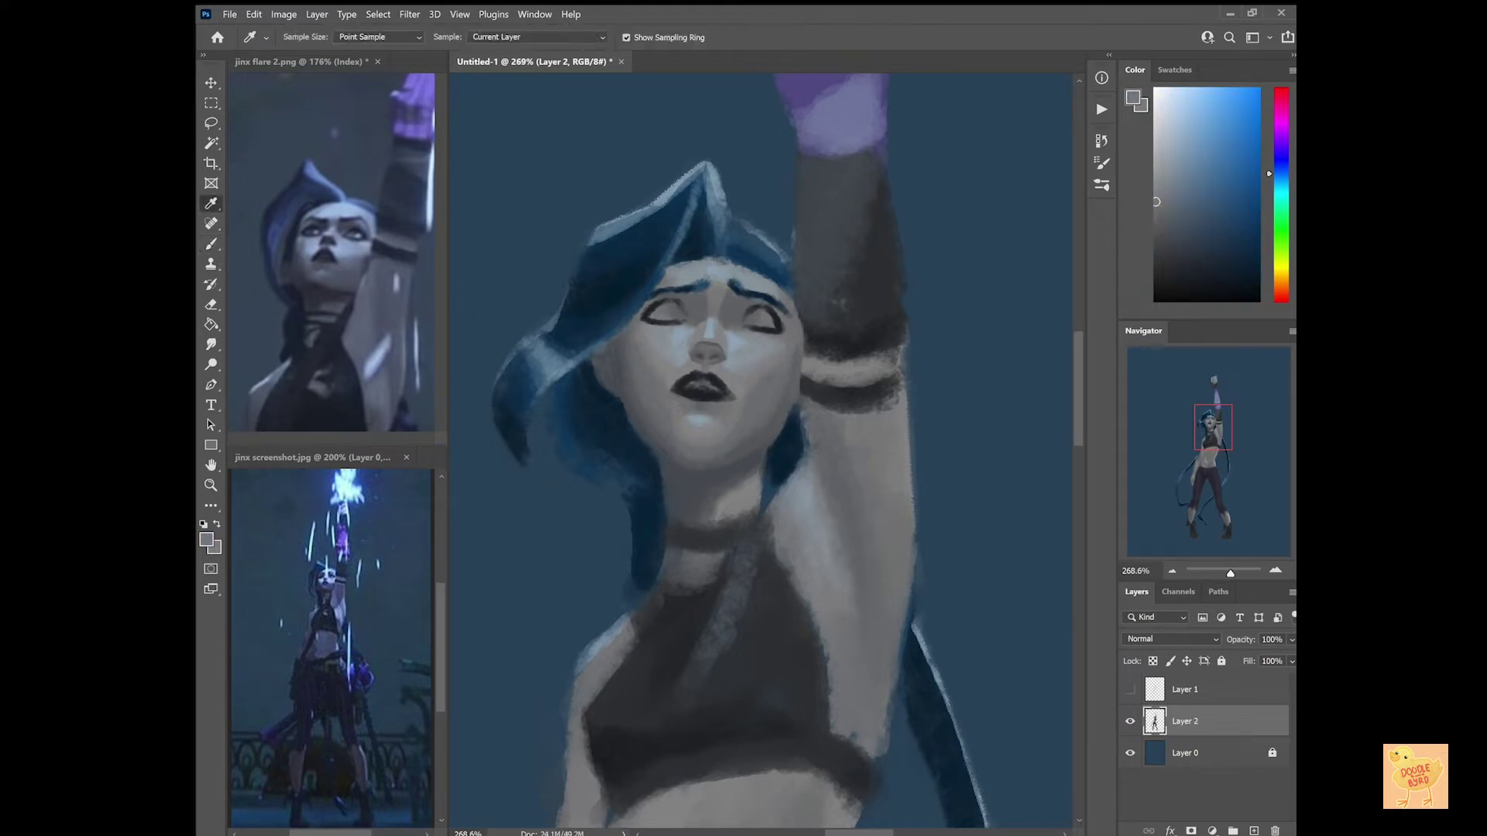
{"action": "left_click", "coordinate": [697, 348], "text": "alt"}
{"action": "left_click", "coordinate": [701, 348], "text": "alt"}
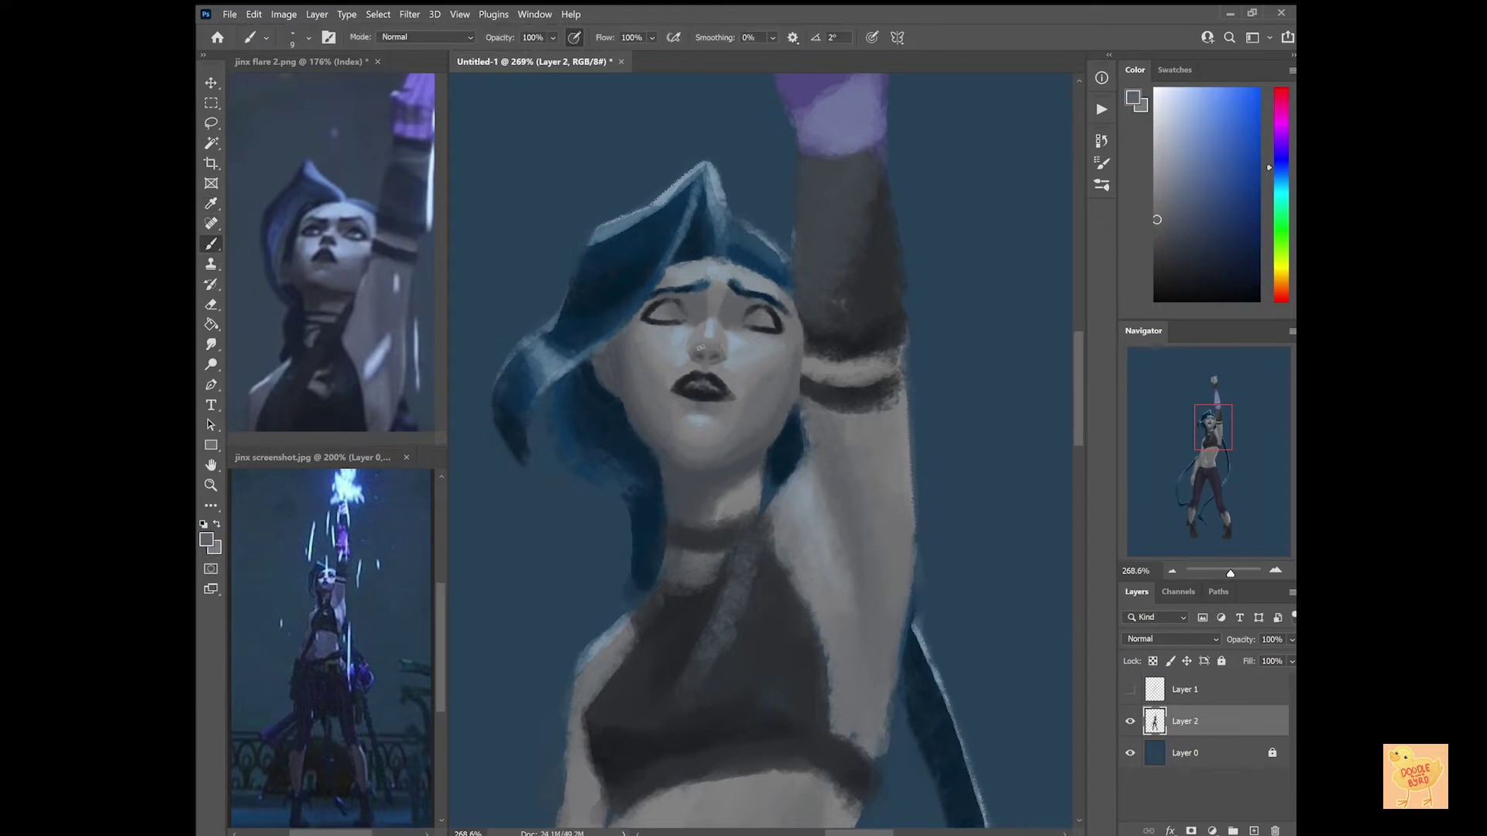
{"action": "left_click", "coordinate": [712, 355], "text": "alt"}
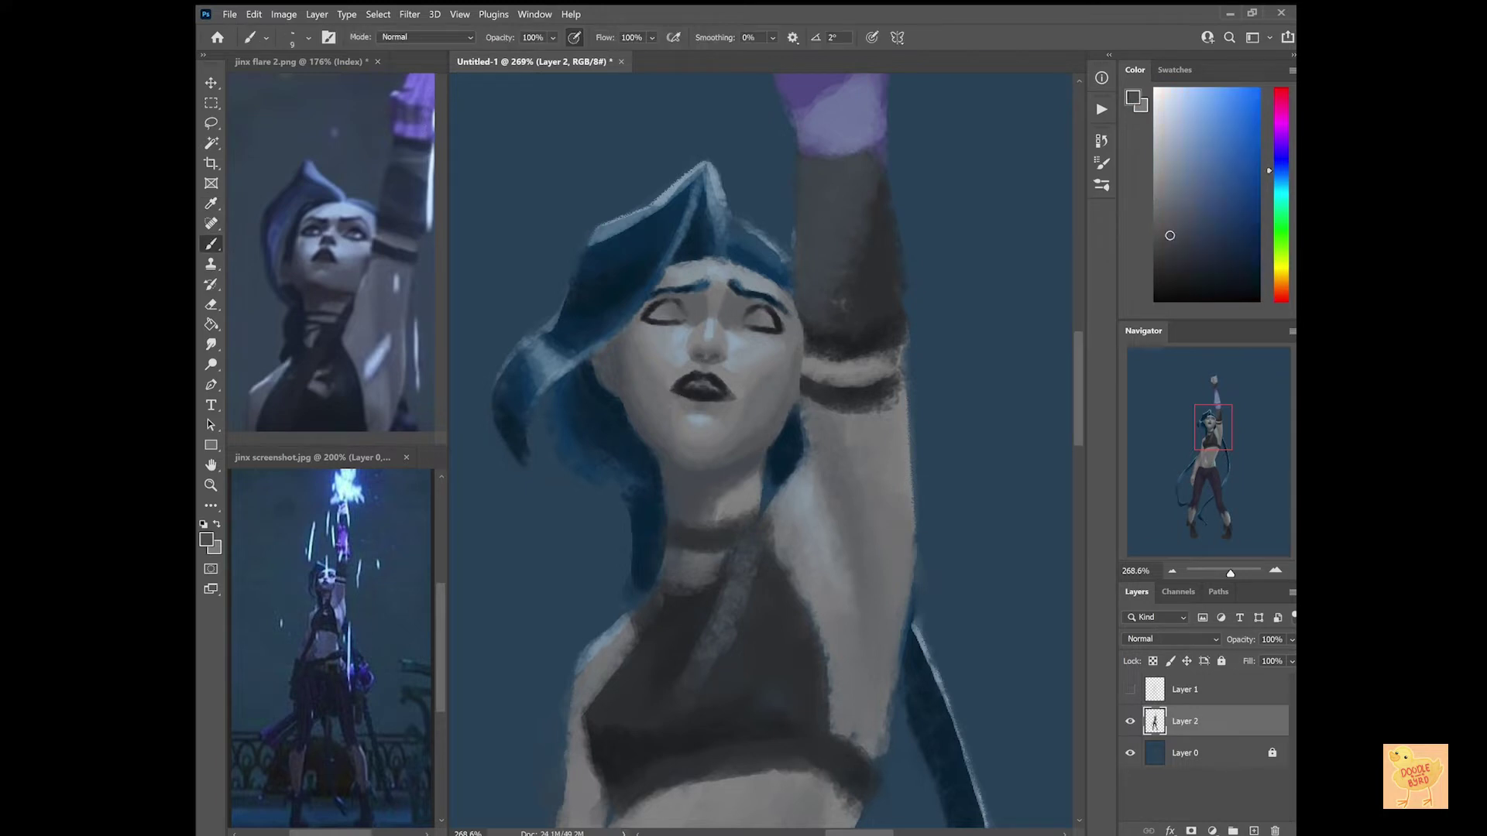
Paint blue irises with dark pupils in both eyes.
{"action": "left_click", "coordinate": [667, 306], "text": "alt"}
{"action": "left_click", "coordinate": [697, 354], "text": "alt"}
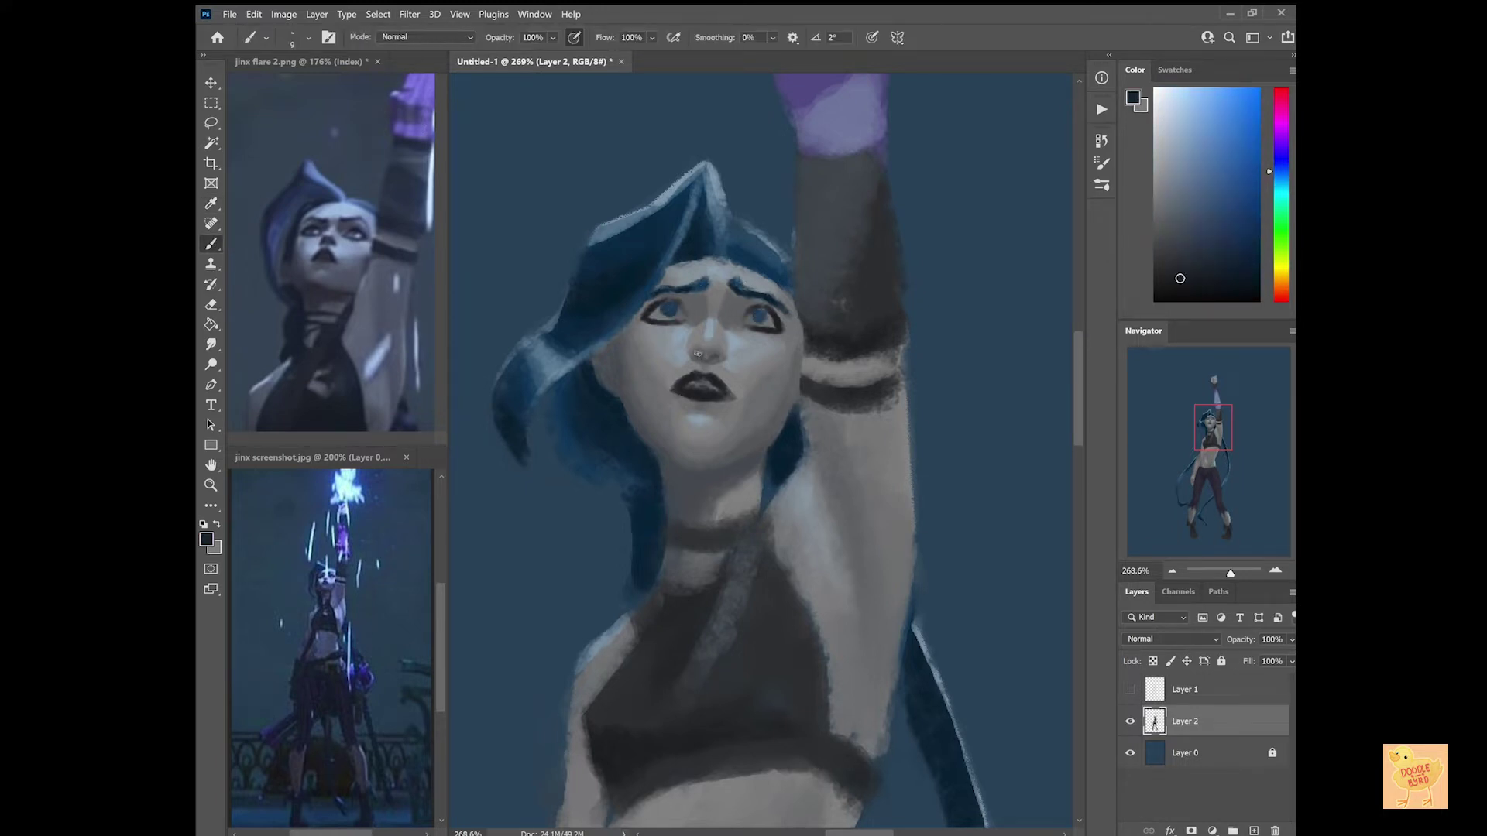
{"action": "left_click", "coordinate": [758, 313], "text": "alt"}
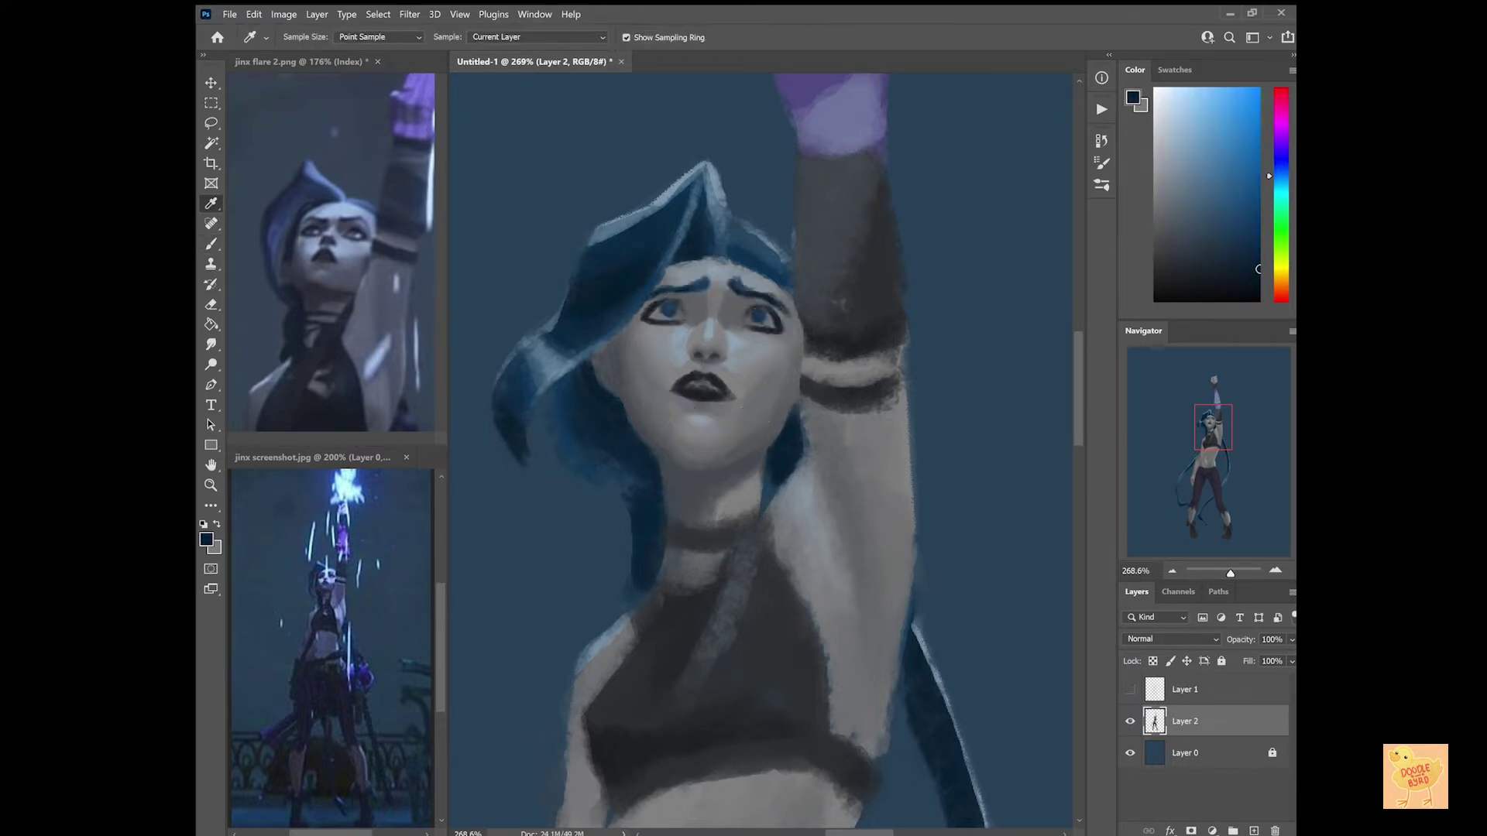
Shade the bridge and sides of the nose with sampled skin greys.
{"action": "left_click", "coordinate": [695, 345], "text": "alt"}
{"action": "left_click", "coordinate": [698, 317], "text": "alt"}
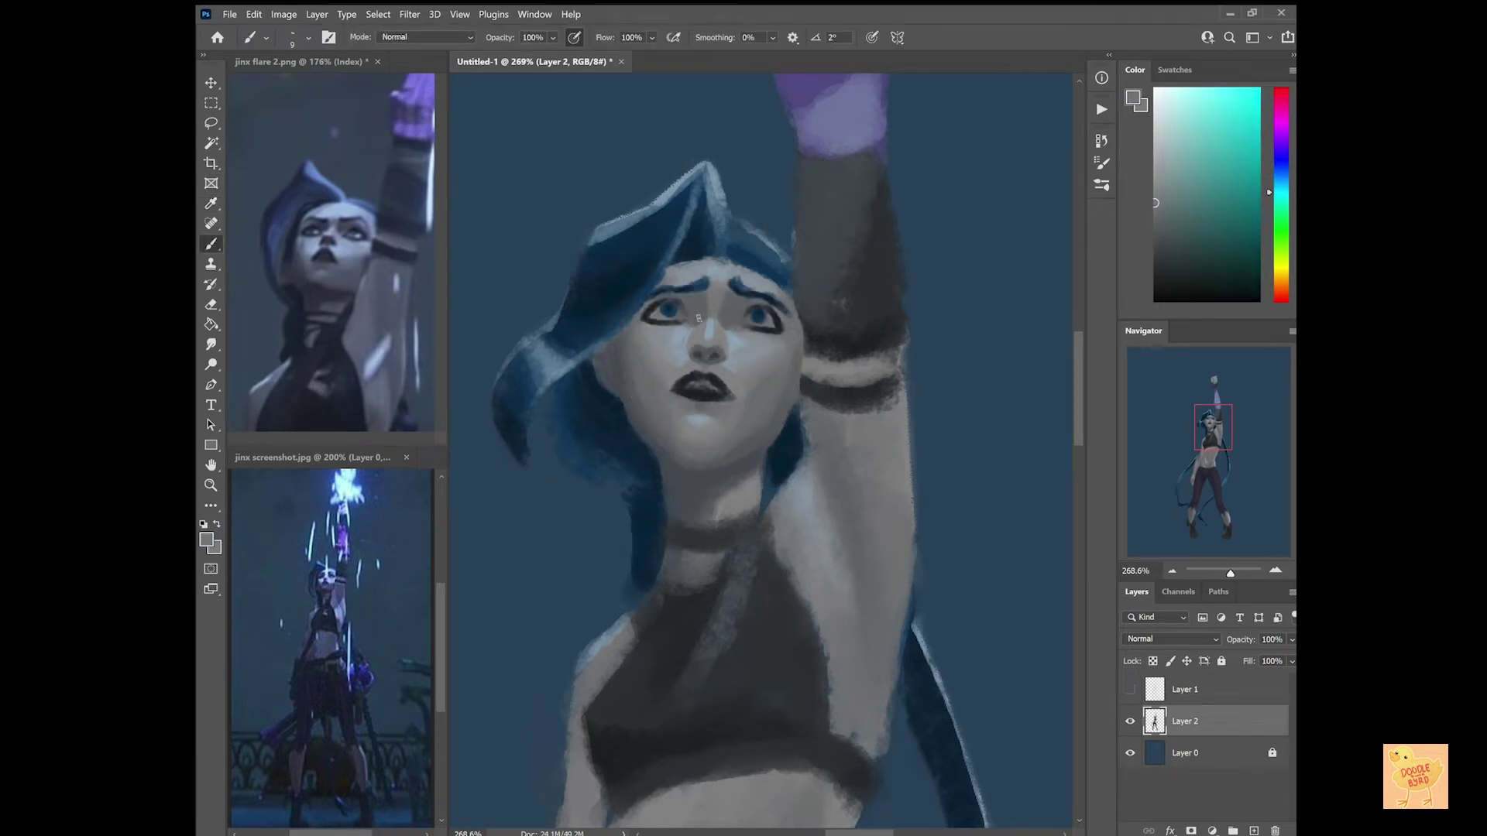
{"action": "left_click", "coordinate": [683, 345], "text": "alt"}
{"action": "left_click", "coordinate": [689, 356], "text": "alt"}
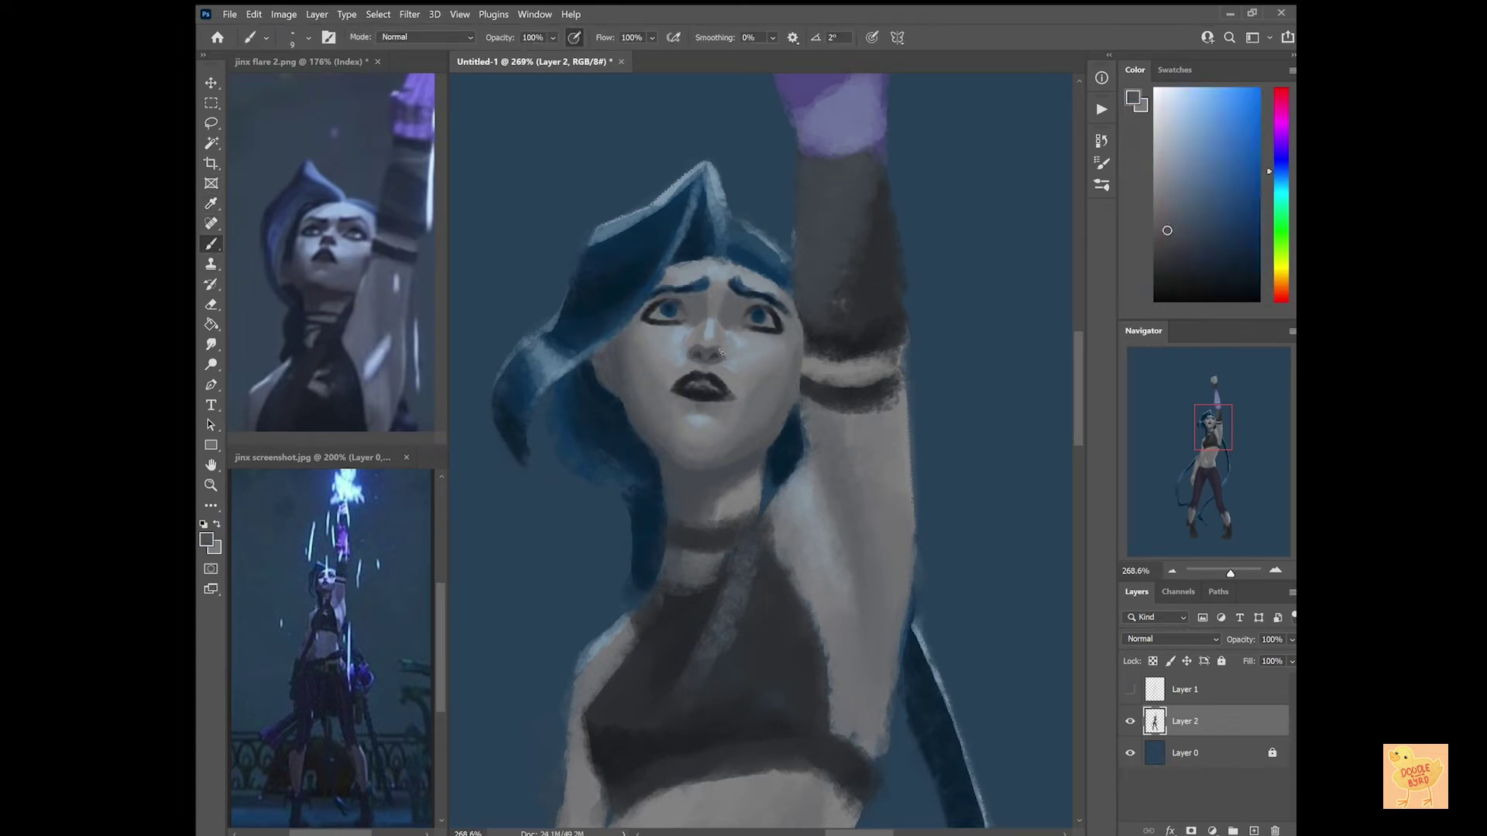
Lasso the facial features, shift them slightly to correct their placement on the head, and clear the selection.
{"action": "left_click", "coordinate": [693, 349], "text": "alt"}
{"action": "left_click", "coordinate": [682, 376], "text": "alt"}
{"action": "key", "text": "l"}
{"action": "mouse_move", "coordinate": [716, 448]}
{"action": "left_mouse_down"}
{"action": "mouse_move", "coordinate": [651, 309]}
{"action": "mouse_move", "coordinate": [789, 333]}
{"action": "mouse_move", "coordinate": [784, 378]}
{"action": "left_mouse_up"}
{"action": "key", "text": "v"}
{"action": "key", "text": "ctrl+d"}
{"action": "key", "text": "b"}
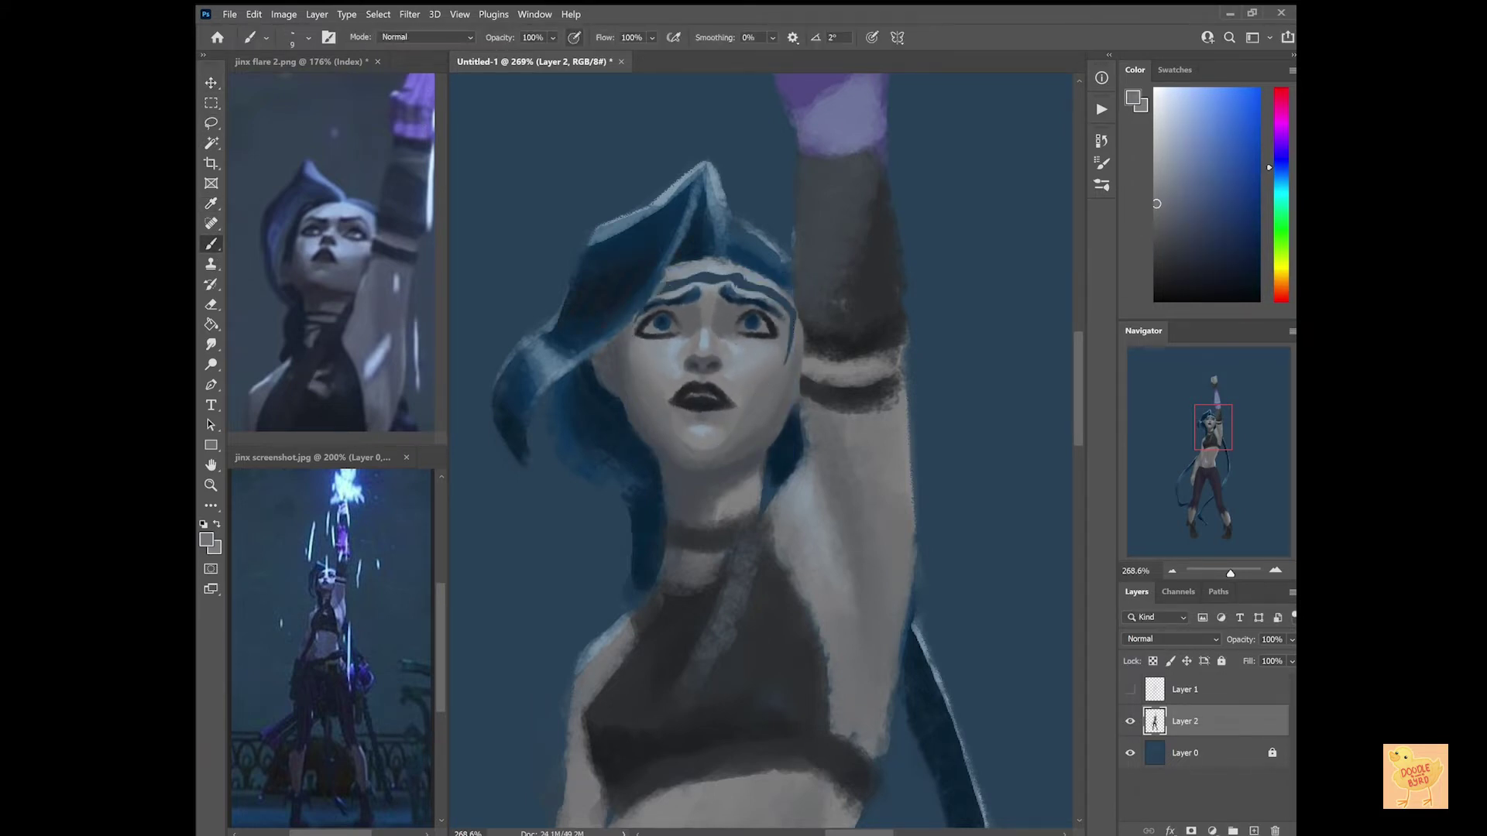
Paint over the stray blue marks on the forehead and cheek with sampled skin tones.
{"action": "left_click", "coordinate": [707, 279], "text": "alt"}
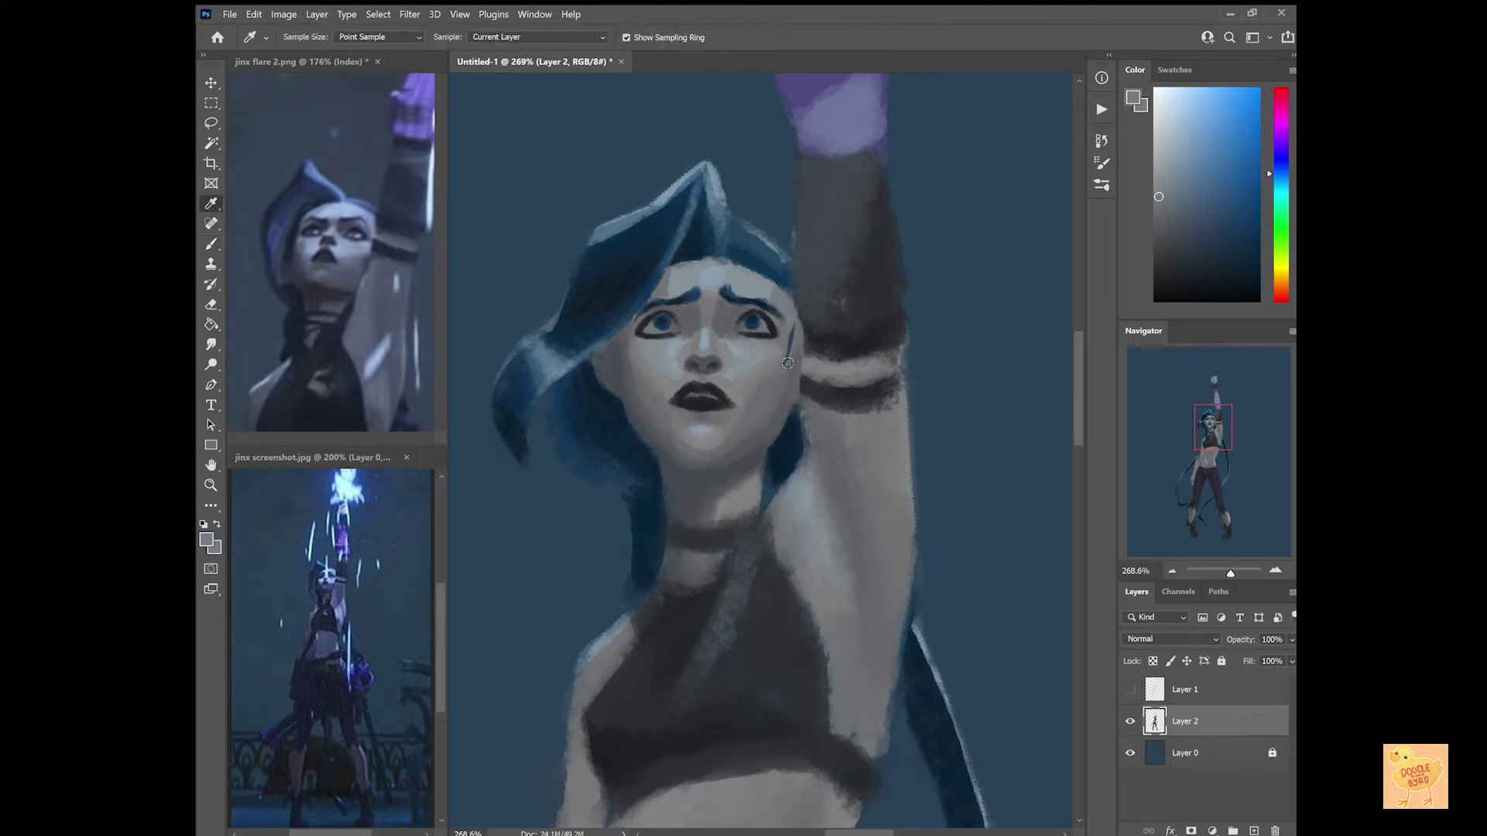
{"action": "left_click", "coordinate": [652, 308], "text": "alt"}
{"action": "left_click", "coordinate": [745, 306], "text": "alt"}
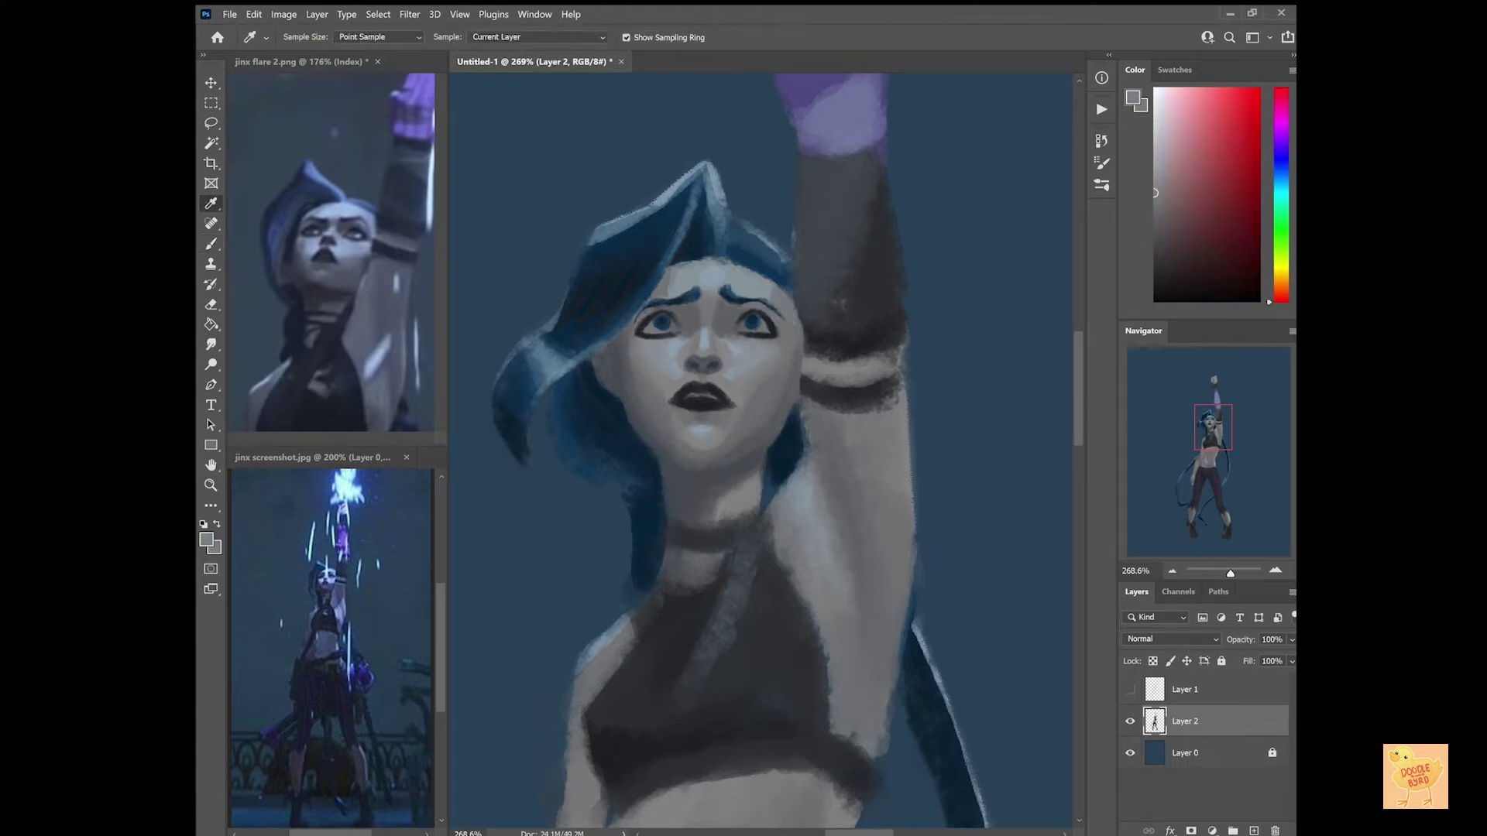
{"action": "left_click", "coordinate": [745, 307], "text": "alt"}
Show the sketch layer and outline the flare's flame above the raised fist with an enlarged light blue brush.
{"action": "left_click", "coordinate": [341, 487], "text": "alt"}
{"action": "key", "text": "ctrl+0"}
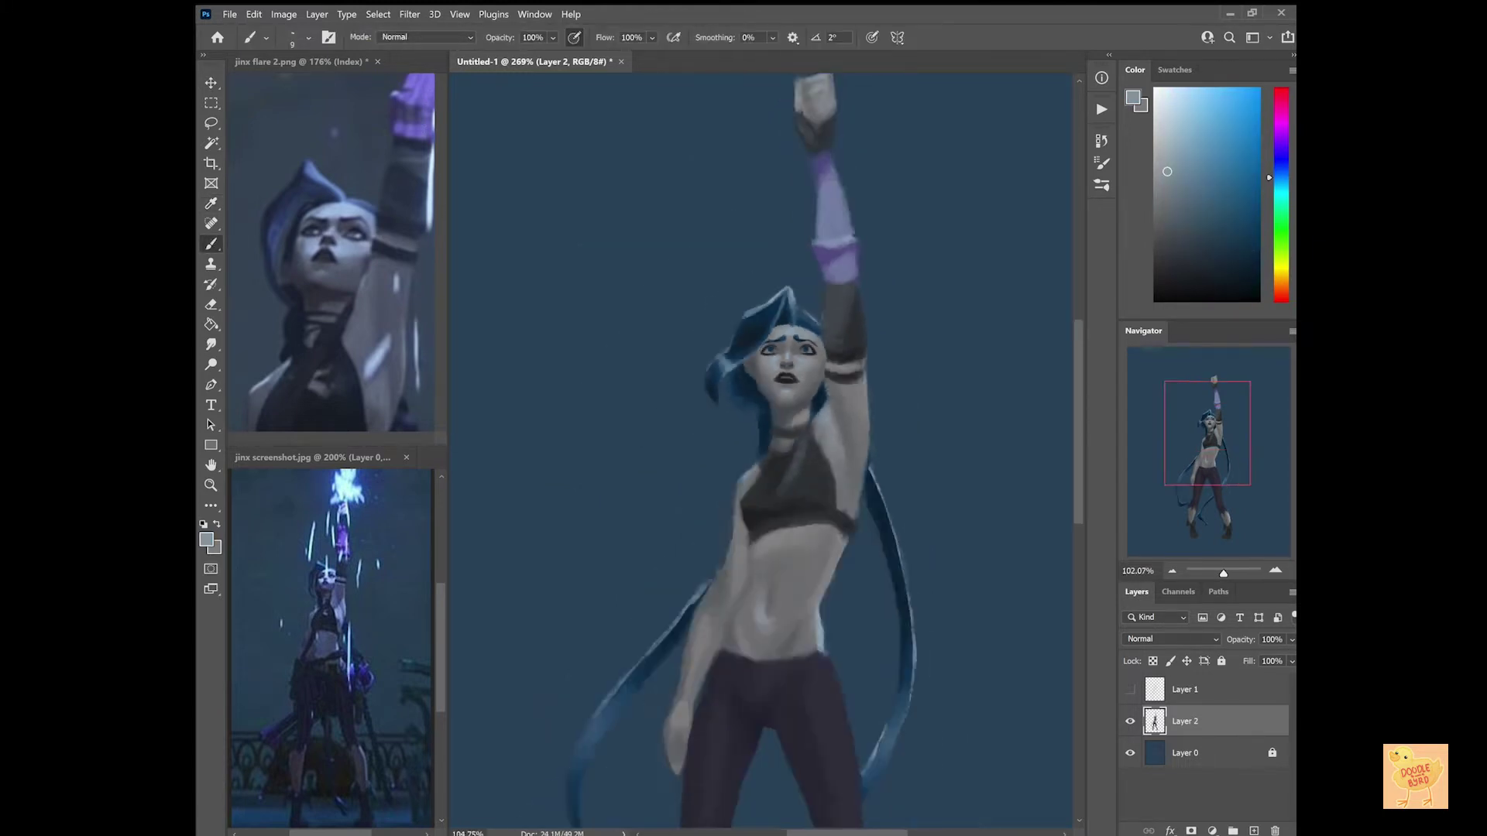
{"action": "left_click", "coordinate": [1129, 689]}
{"action": "key", "text": "bracketright"}
{"action": "key", "text": "bracketright"}
{"action": "key", "text": "bracketright"}
{"action": "key", "text": "bracketright"}
{"action": "key", "text": "bracketright"}
{"action": "key", "text": "bracketright"}
{"action": "key", "text": "bracketright"}
{"action": "mouse_move", "coordinate": [774, 170]}
{"action": "left_mouse_down"}
{"action": "mouse_move", "coordinate": [778, 93]}
{"action": "mouse_move", "coordinate": [960, 93]}
{"action": "left_mouse_up"}
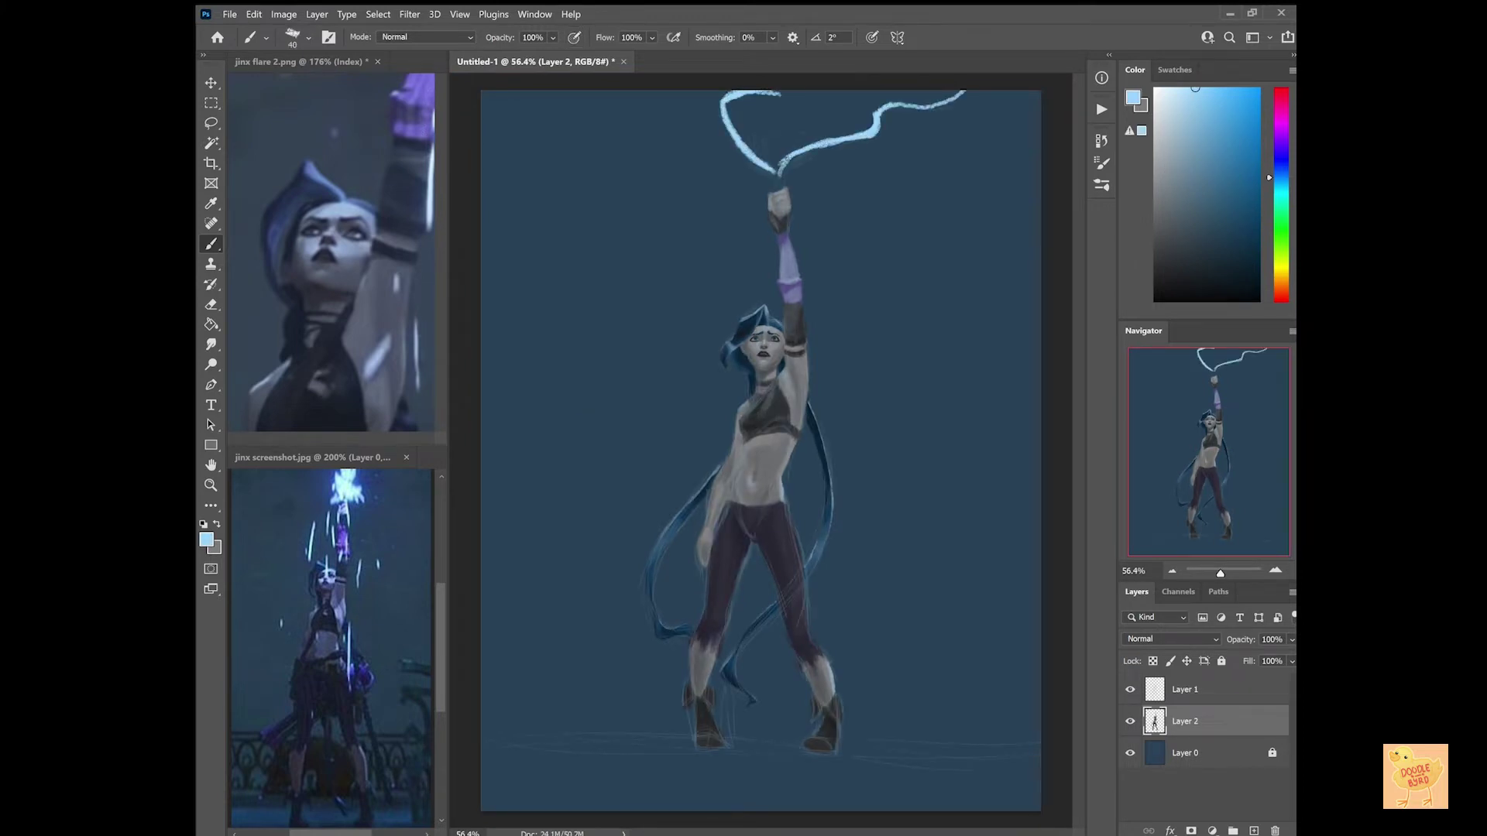
Fill the flame outline with solid light blue, tidy its edges, and hide the sketch layer.
{"action": "left_click_drag", "start_coordinate": [736, 108], "coordinate": [844, 116]}
{"action": "left_click_drag", "start_coordinate": [759, 154], "coordinate": [929, 101]}
{"action": "key", "text": "e"}
{"action": "key", "text": "b"}
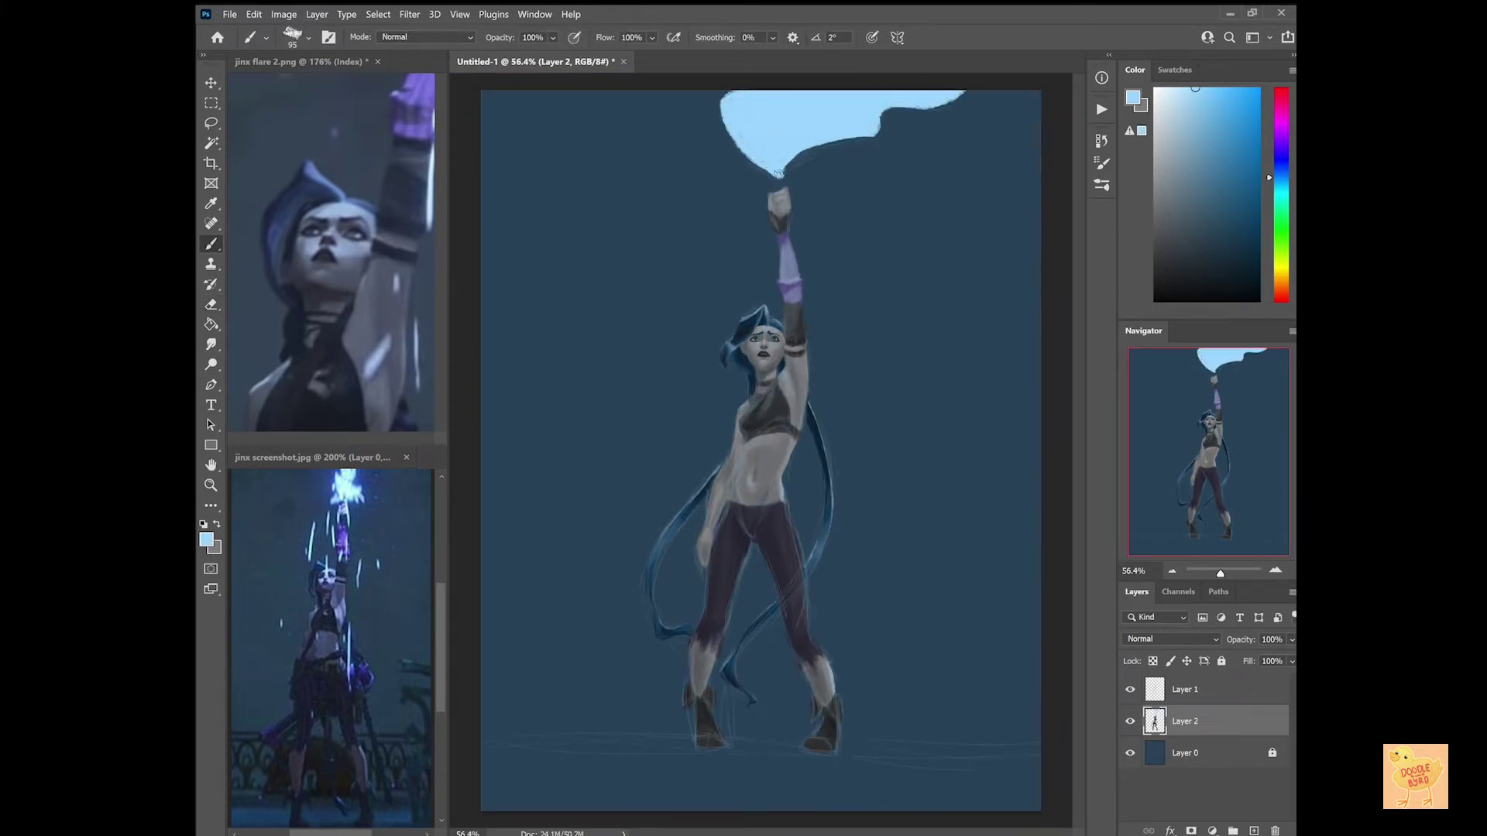
{"action": "left_click_drag", "start_coordinate": [724, 116], "coordinate": [859, 147]}
{"action": "left_click", "coordinate": [1130, 689]}
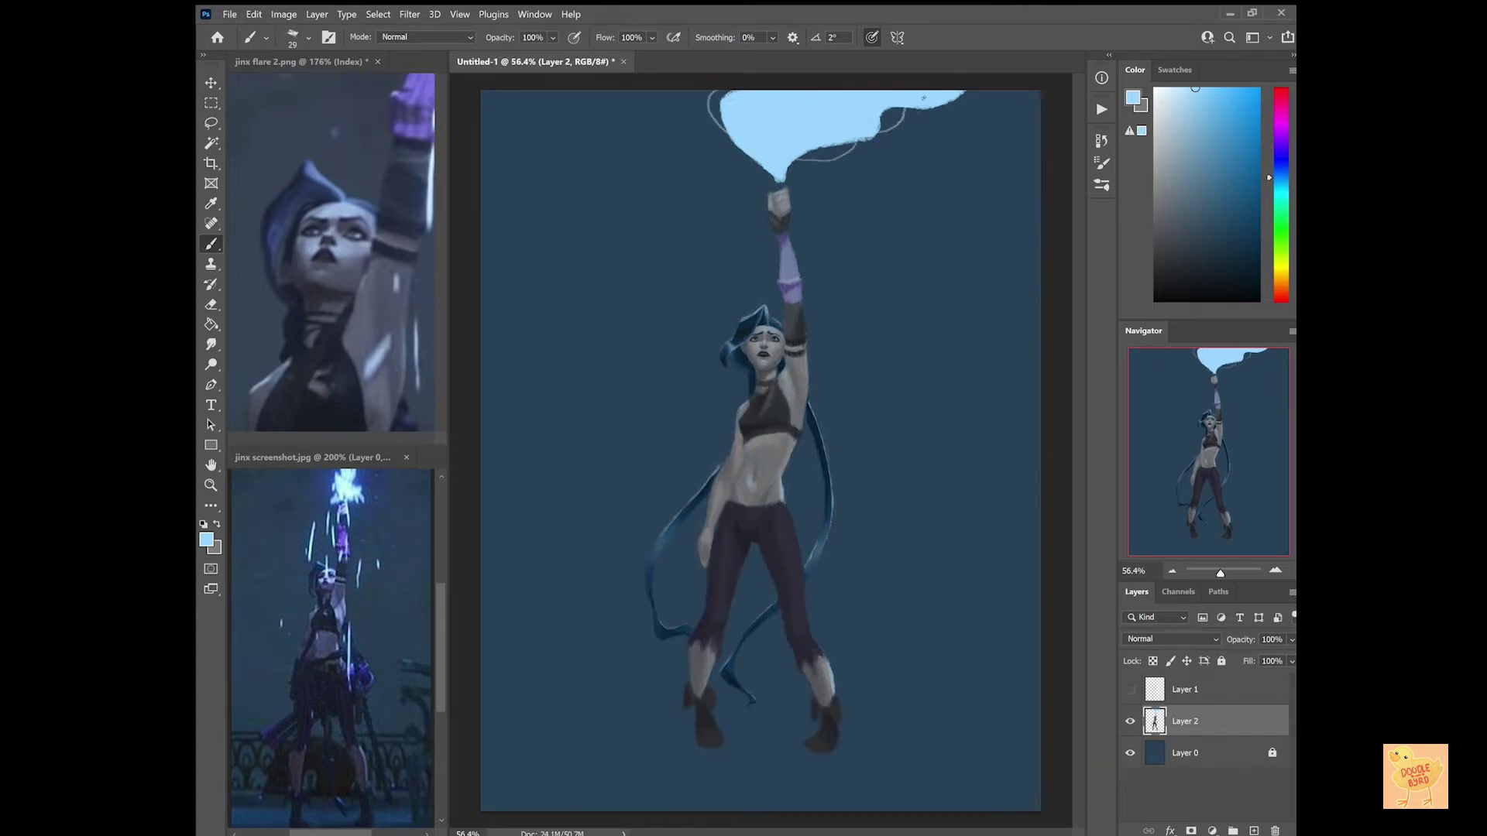
Paint thin curling light blue wisps around the flame and darker grey-blue swirls inside it.
{"action": "mouse_move", "coordinate": [711, 96]}
{"action": "left_mouse_down"}
{"action": "mouse_move", "coordinate": [724, 140]}
{"action": "mouse_move", "coordinate": [763, 166]}
{"action": "left_mouse_up"}
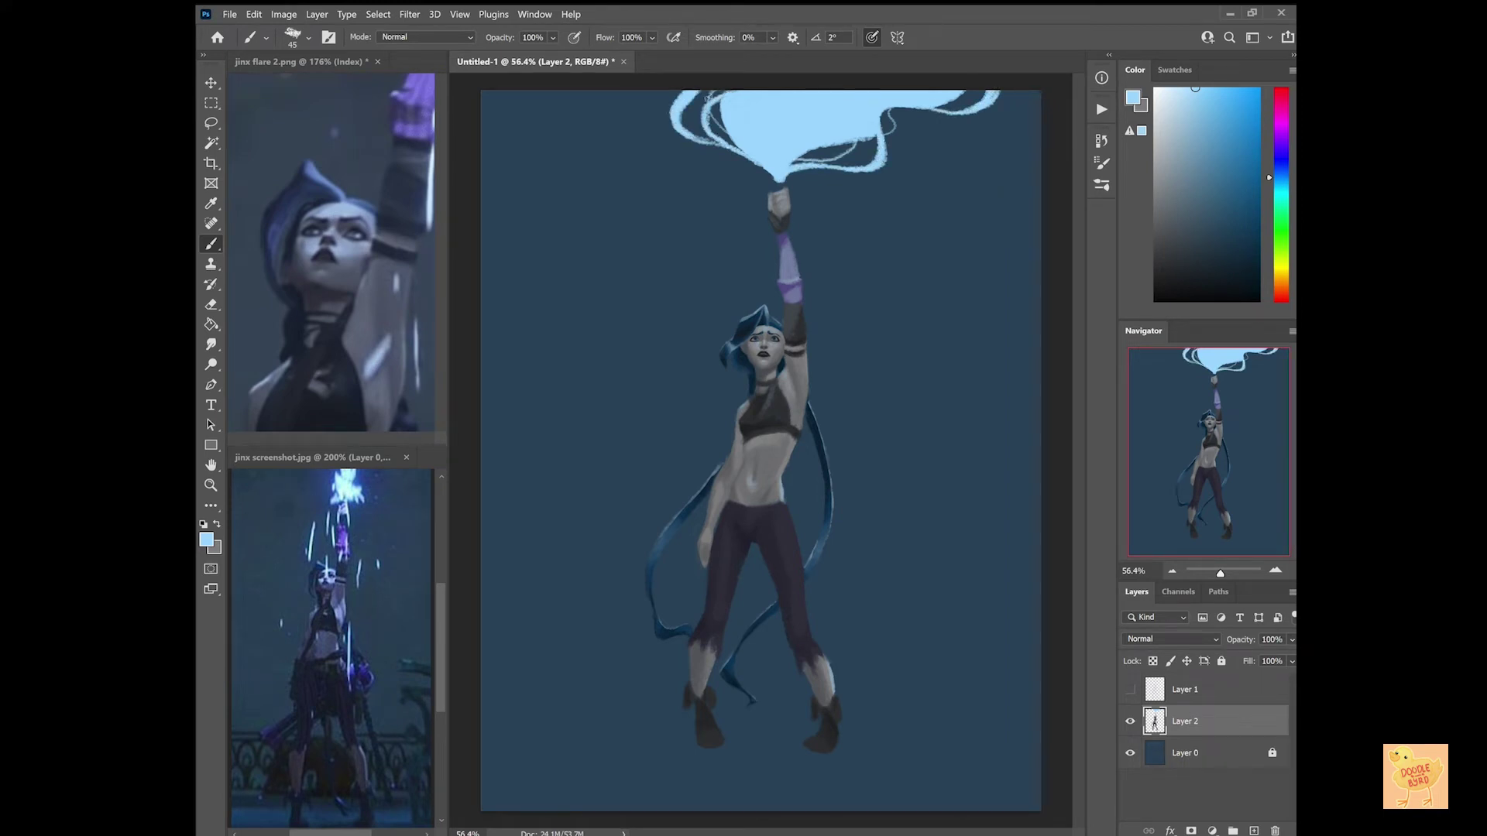
{"action": "left_click", "coordinate": [781, 98], "text": "alt"}
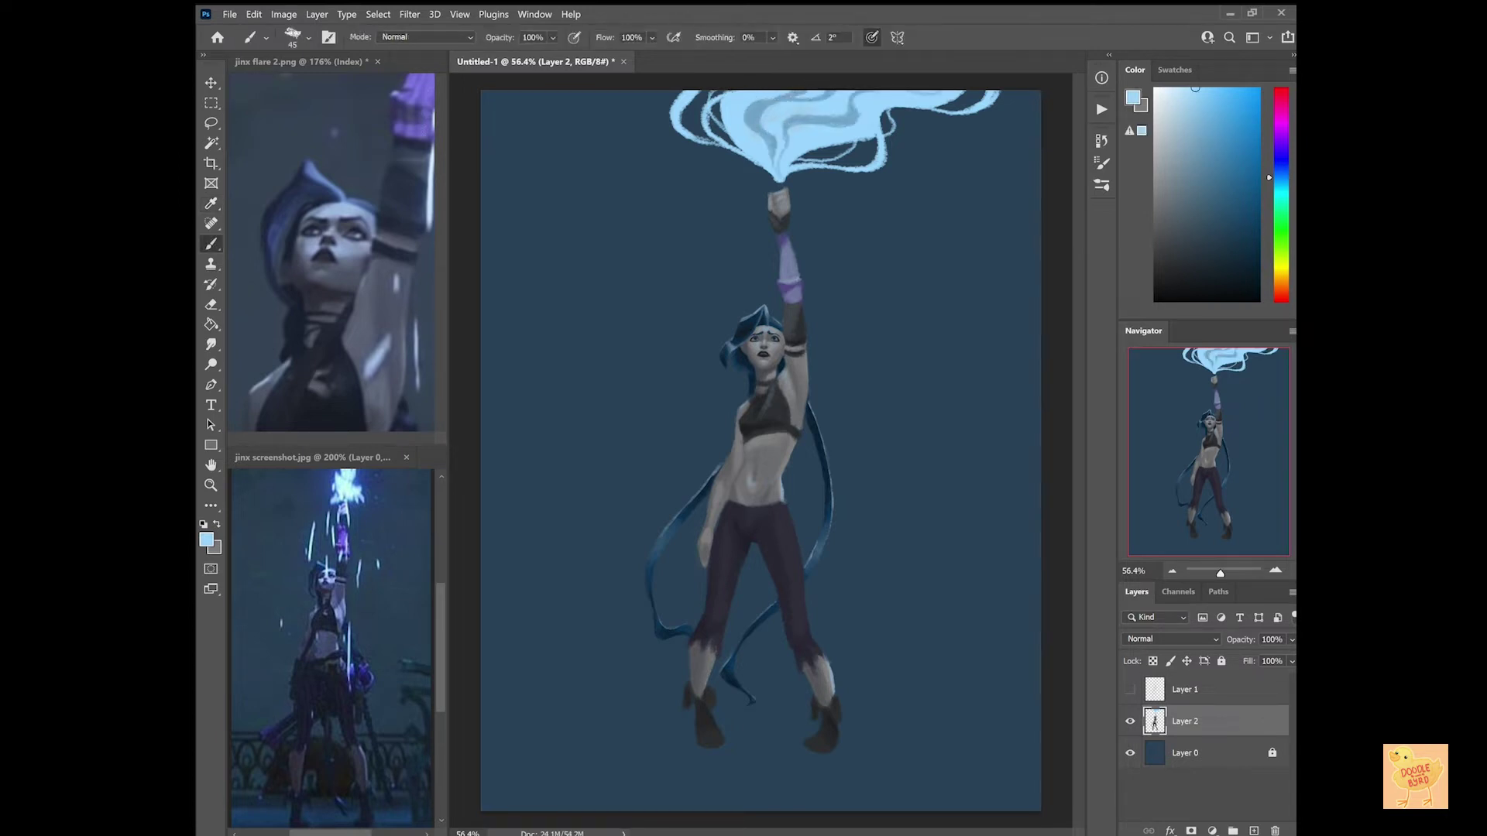
{"action": "left_click", "coordinate": [757, 134], "text": "alt"}
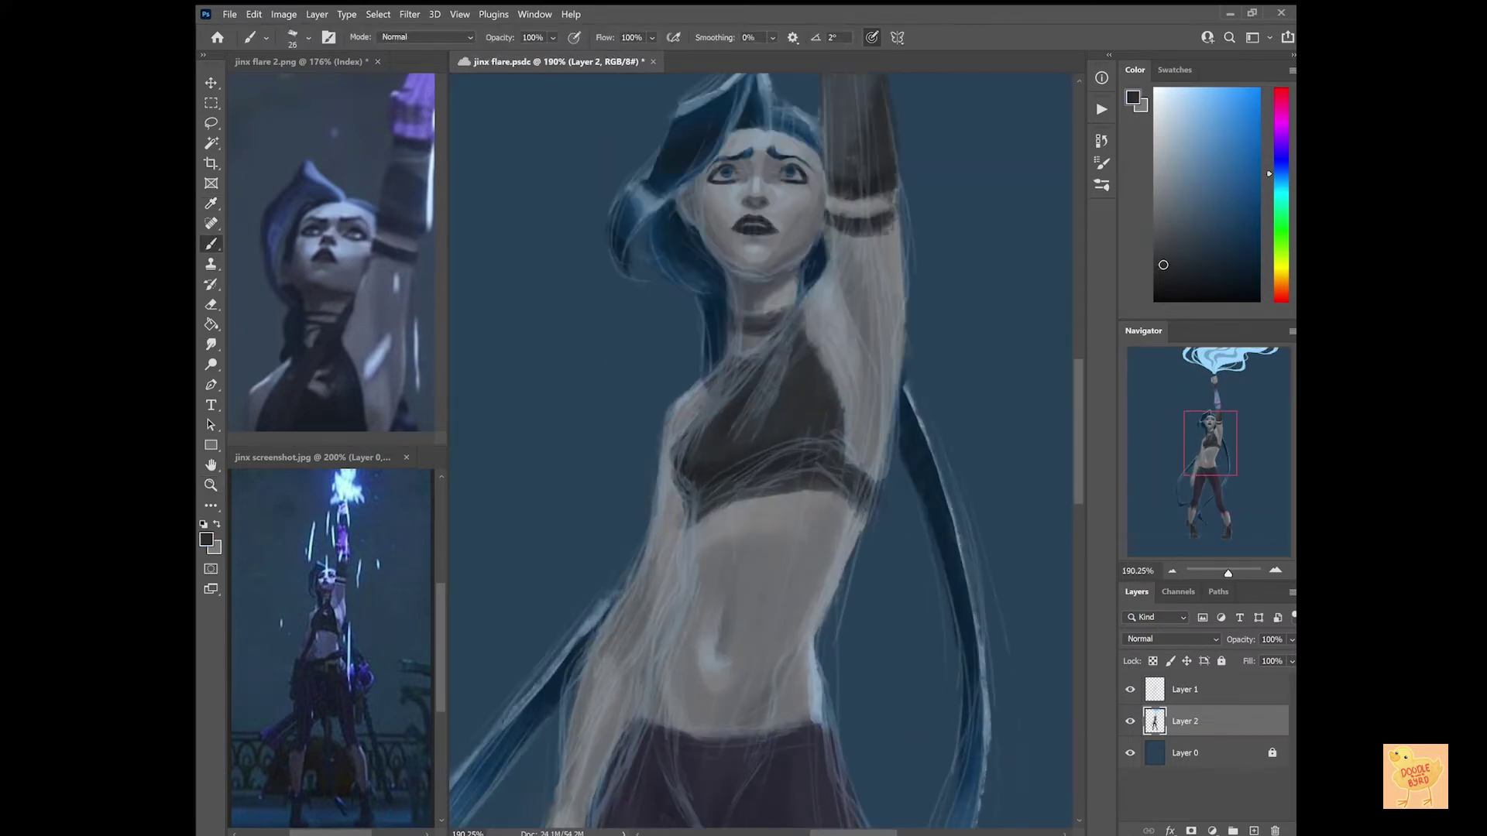
Extend the crop top's side below the raised arm in dark grey and clean up its hem and shoulder edges.
{"action": "left_click_drag", "start_coordinate": [810, 290], "coordinate": [846, 410]}
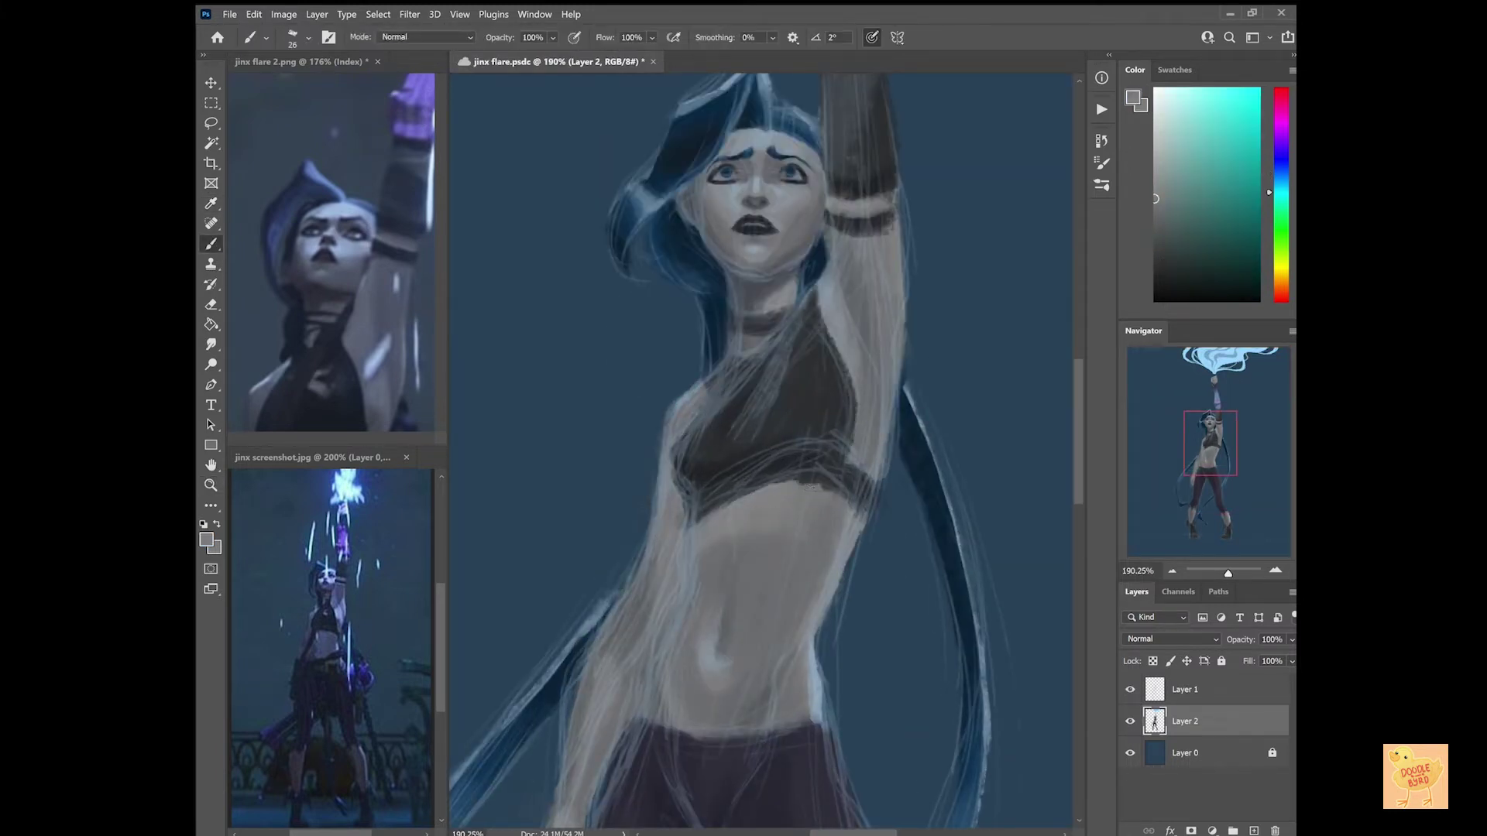
{"action": "left_click", "coordinate": [842, 490], "text": "alt"}
{"action": "left_click", "coordinate": [843, 490], "text": "alt"}
{"action": "key", "text": "e"}
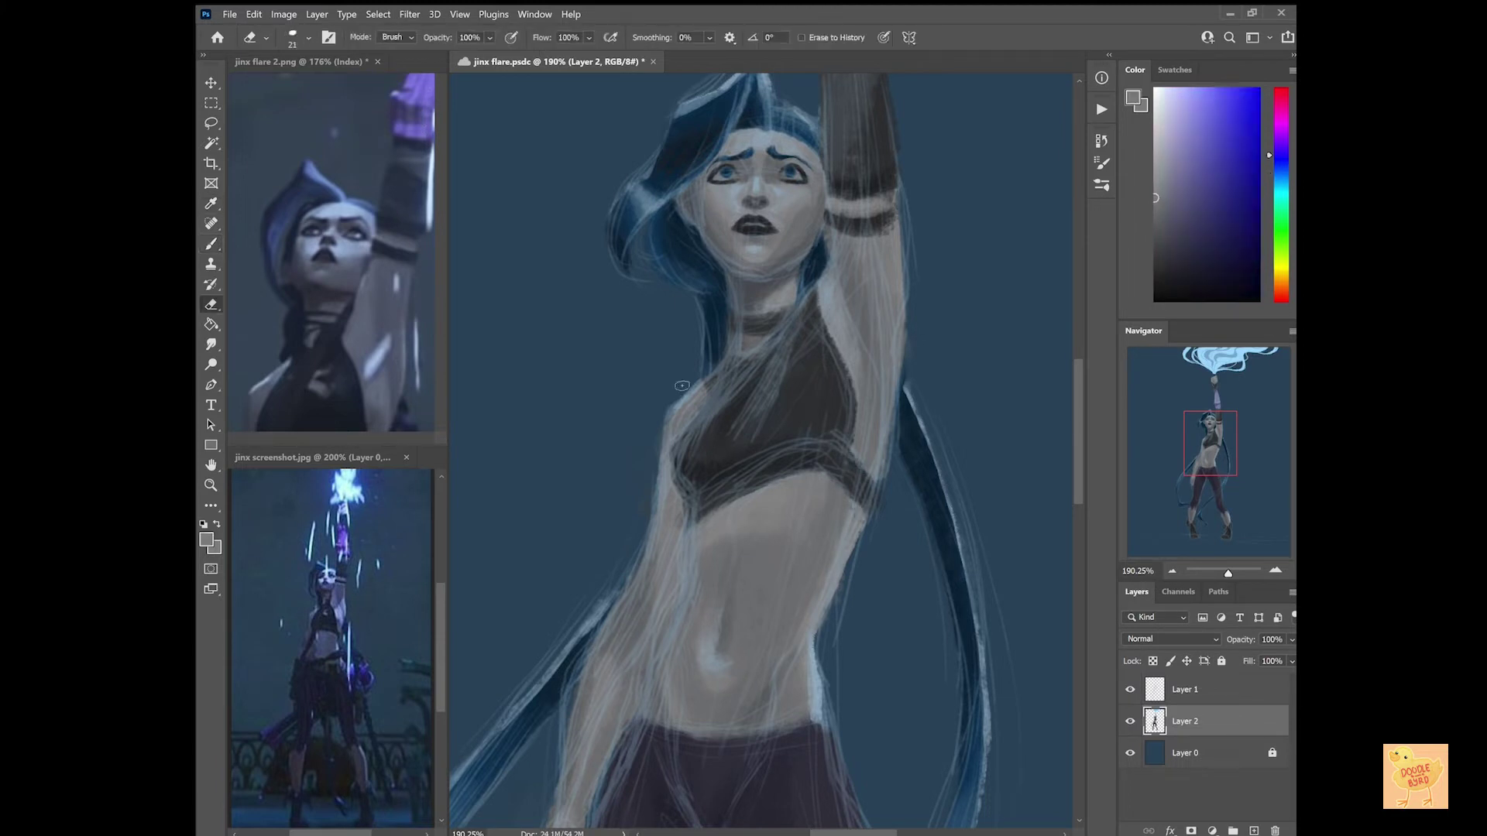
{"action": "key", "text": "b"}
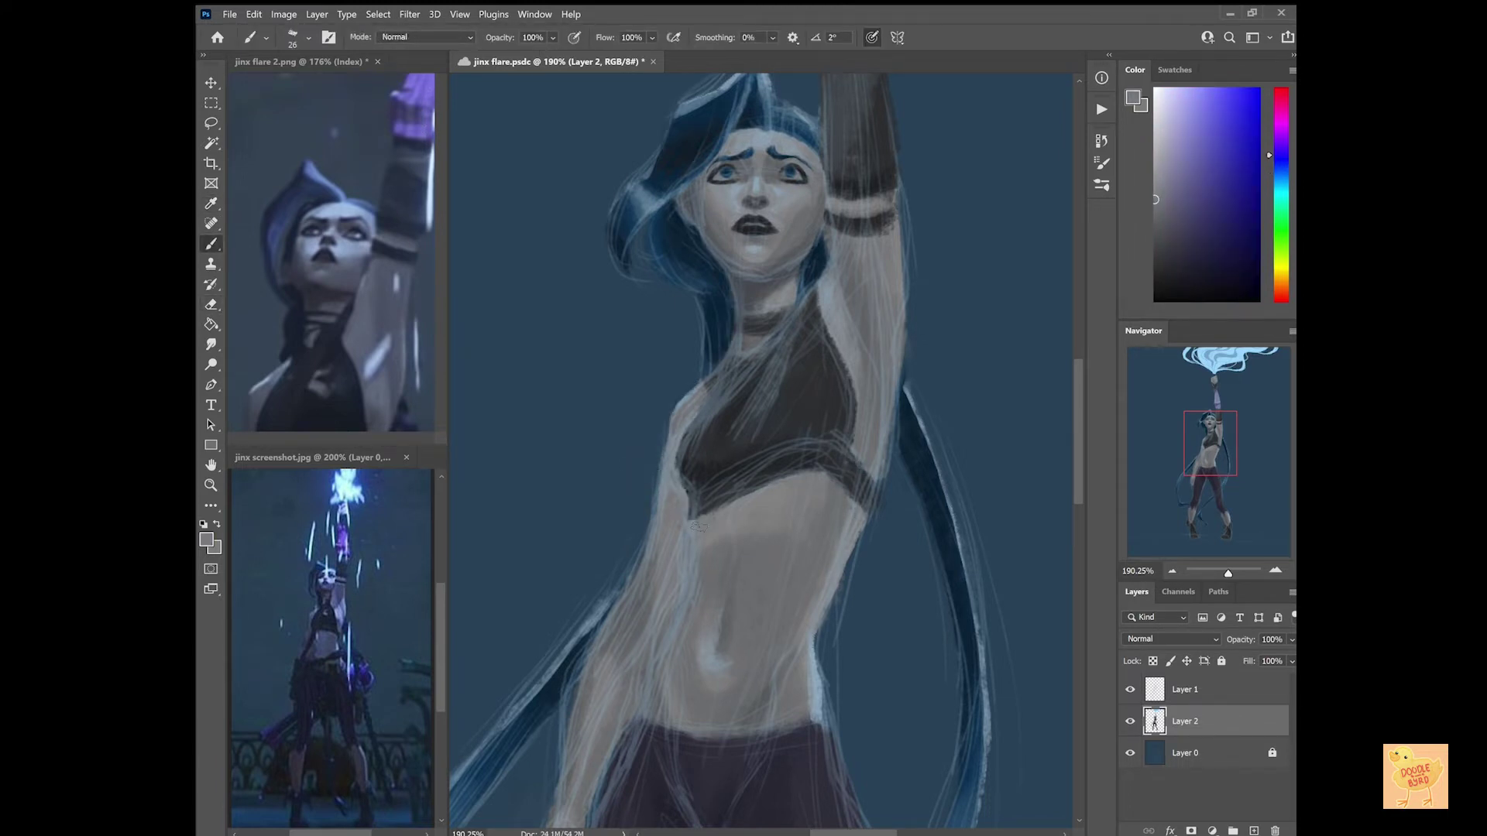
Hide the sketch layer and blend the skin below the crop top with sampled greys.
{"action": "left_click", "coordinate": [1129, 689]}
{"action": "left_click", "coordinate": [690, 574], "text": "alt"}
{"action": "left_click", "coordinate": [711, 570], "text": "alt"}
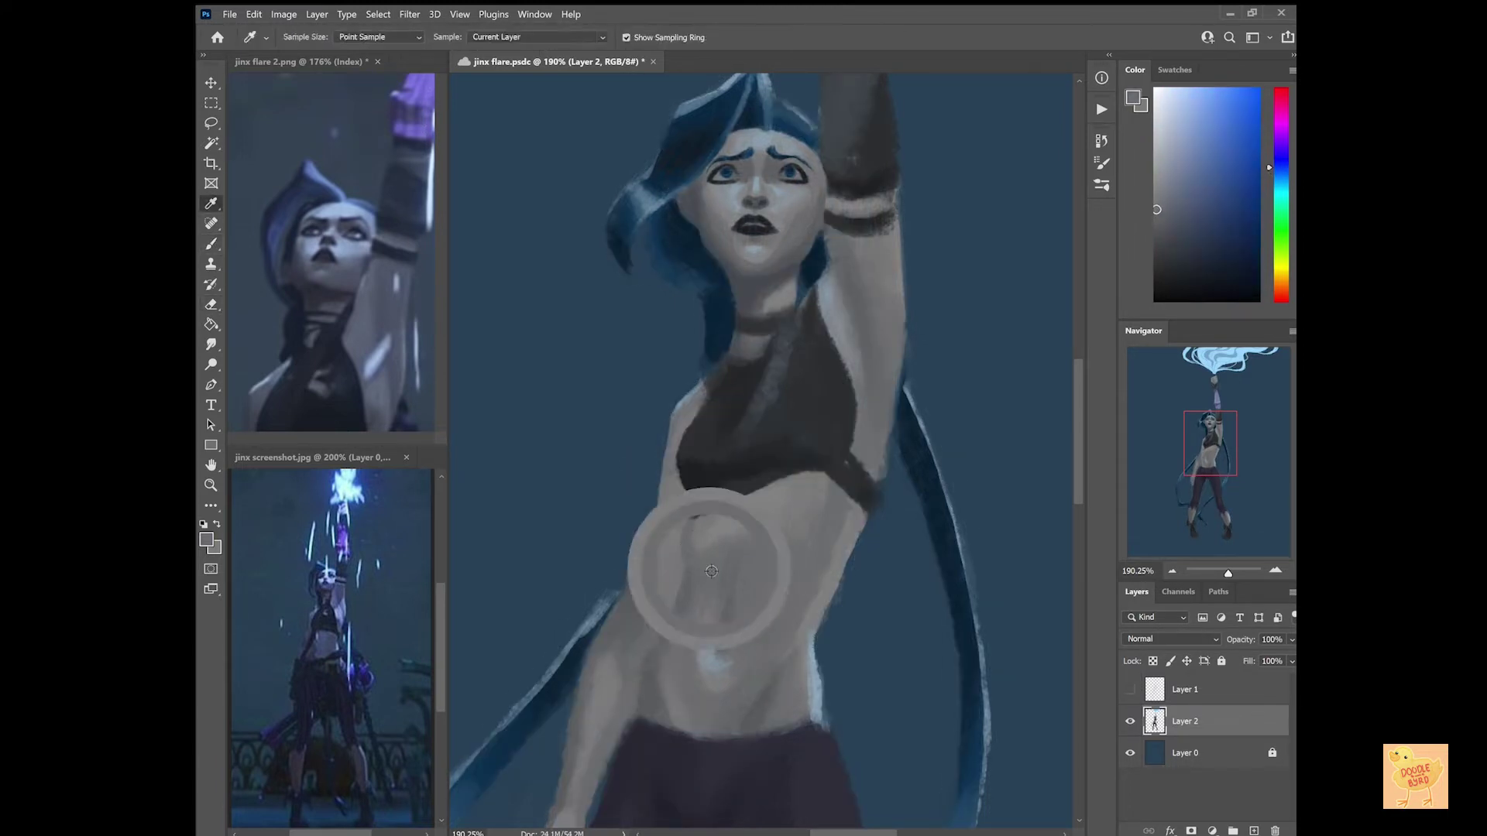
Lock the figure layer's transparent pixels and shade the crop top's folds and neckline with sampled dark greys.
{"action": "key", "text": "z"}
{"action": "scroll", "coordinate": [759, 449], "scroll_direction": "up", "scroll_amount": 2}
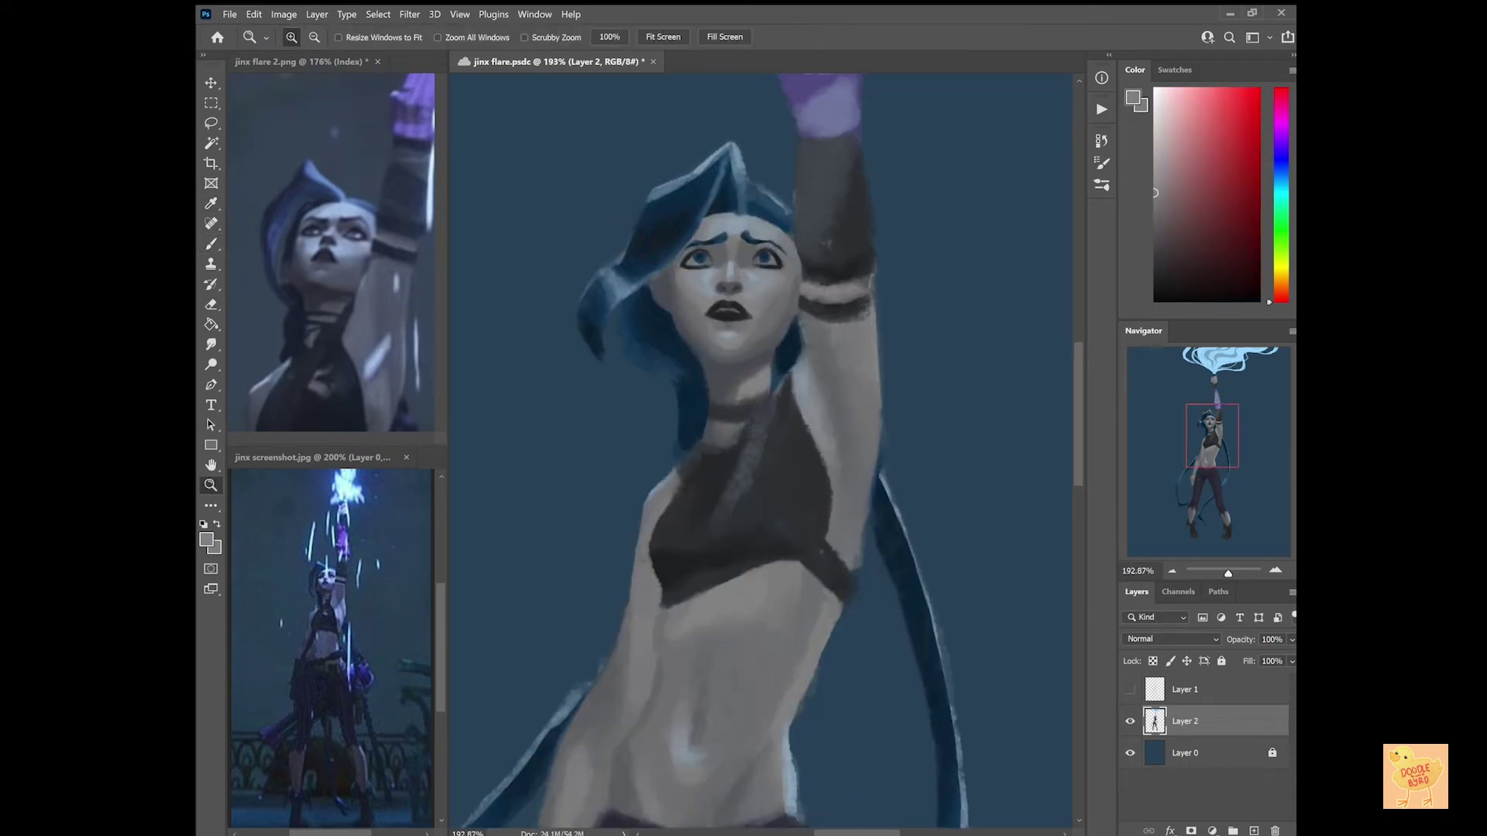
{"action": "scroll", "coordinate": [759, 449], "scroll_direction": "down", "scroll_amount": 2}
{"action": "key", "text": "b"}
{"action": "left_click", "coordinate": [772, 320], "text": "alt"}
{"action": "key", "text": "slash"}
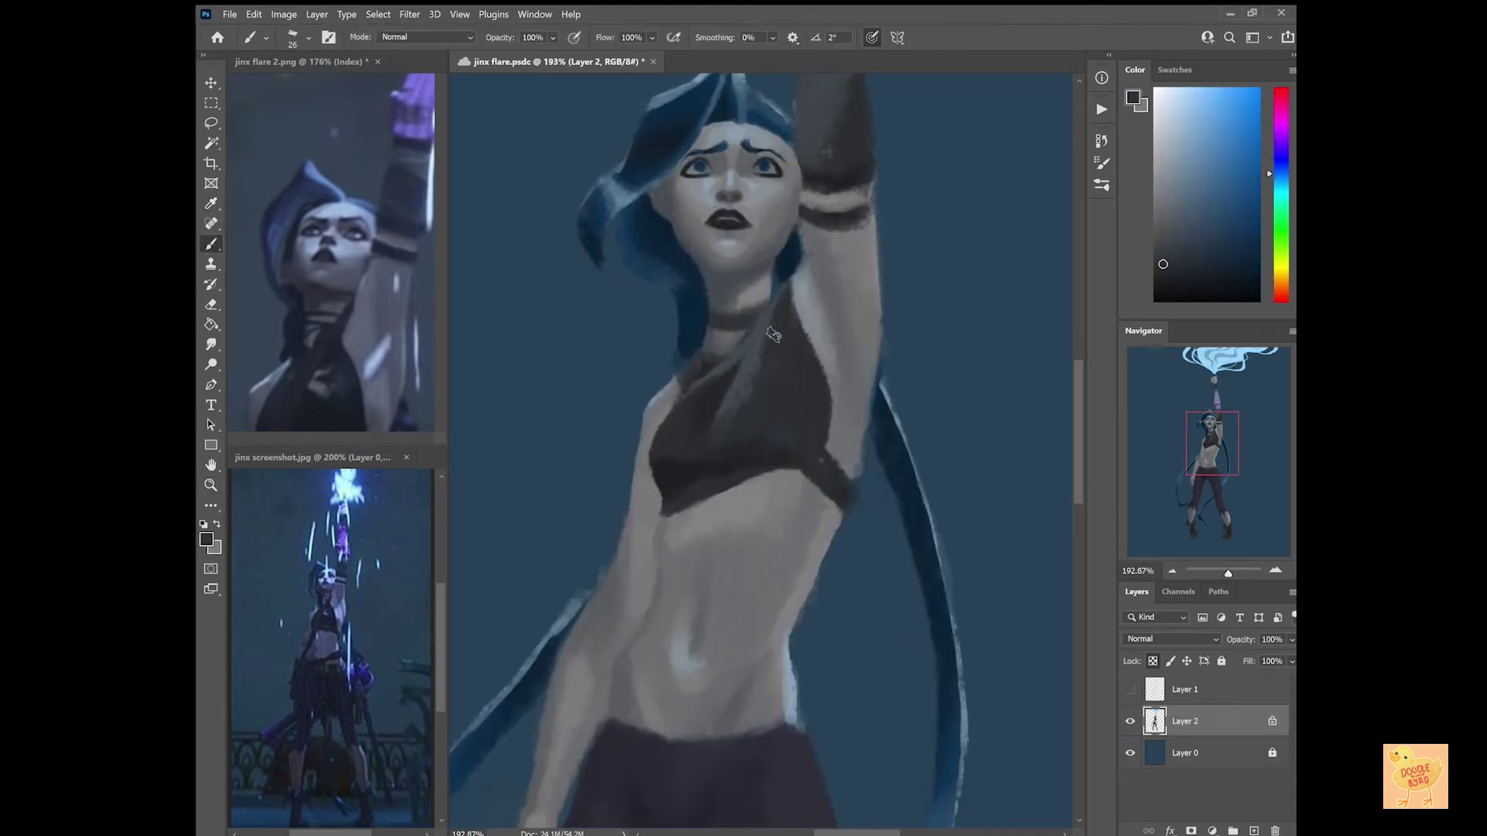
{"action": "left_click", "coordinate": [759, 405], "text": "alt"}
{"action": "left_click", "coordinate": [793, 410], "text": "alt"}
{"action": "left_click", "coordinate": [821, 462], "text": "alt"}
{"action": "left_click_drag", "start_coordinate": [760, 299], "coordinate": [707, 361]}
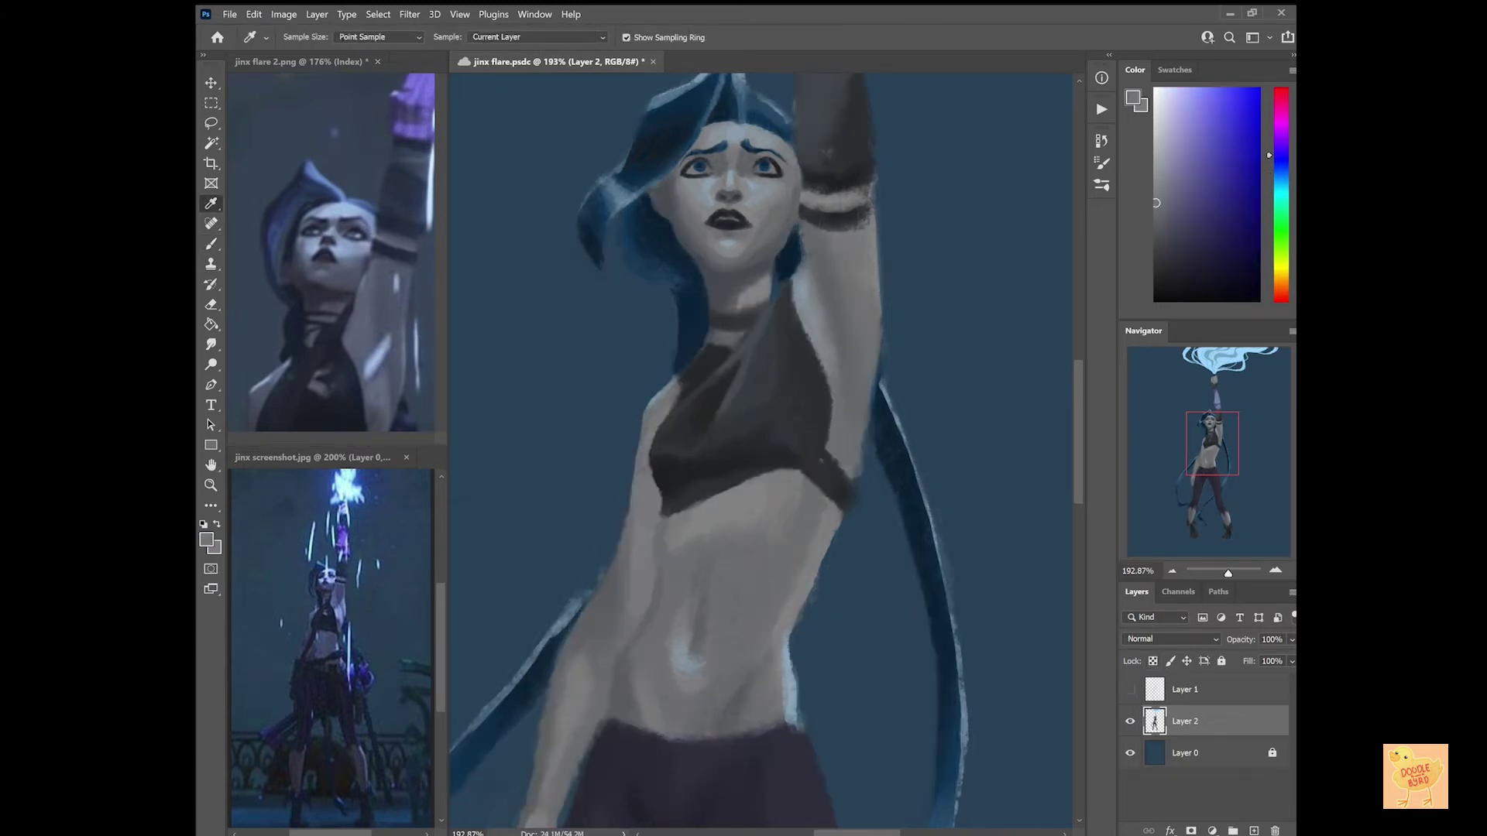
Refine the crop top's strap edges and paint a pale blue highlight on the skin beside the armpit.
{"action": "left_click", "coordinate": [697, 364], "text": "alt"}
{"action": "key", "text": "/"}
{"action": "left_click", "coordinate": [786, 305], "text": "alt"}
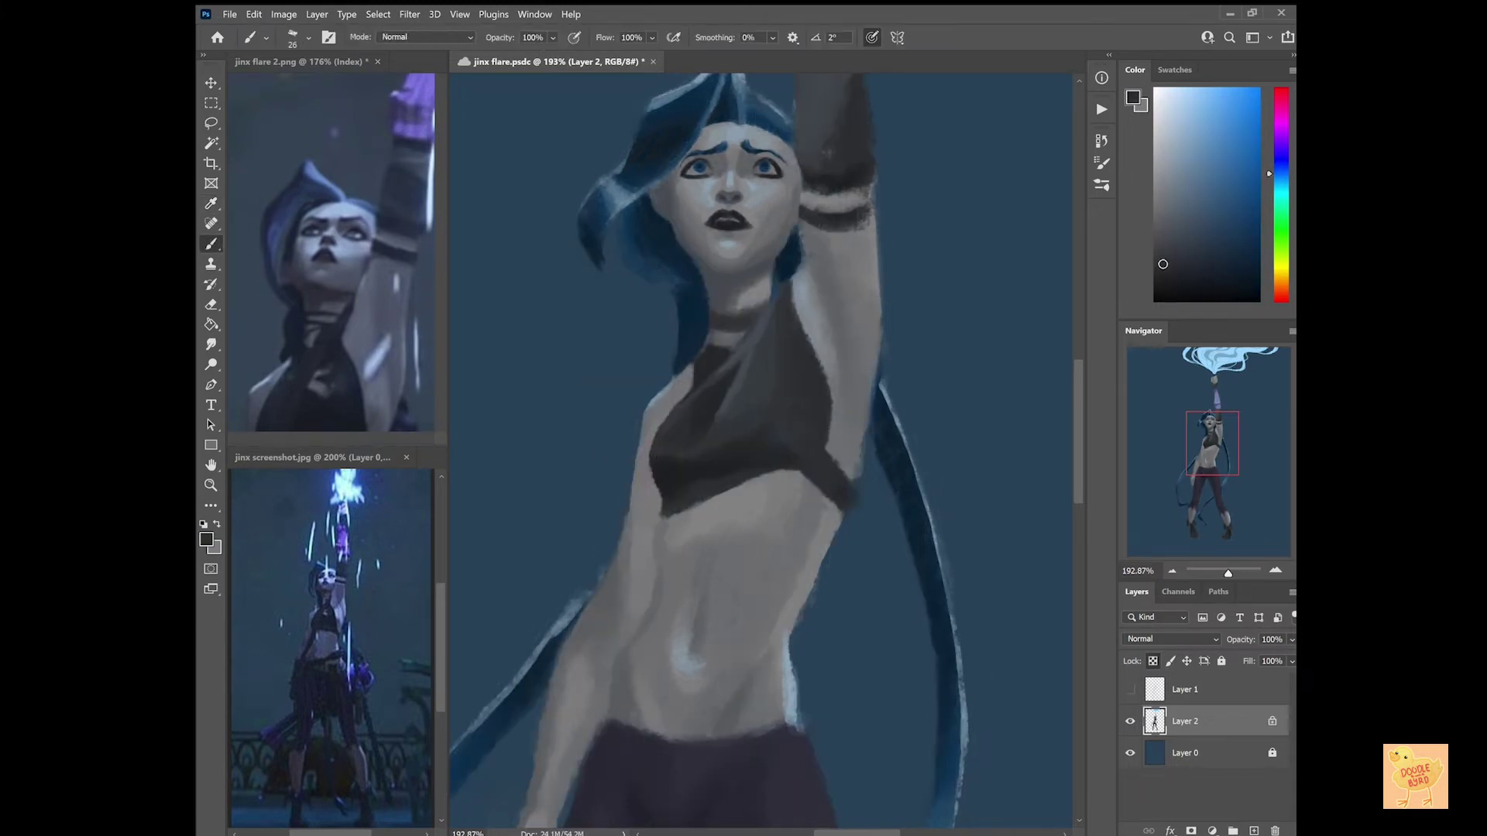
{"action": "left_click", "coordinate": [786, 304], "text": "alt"}
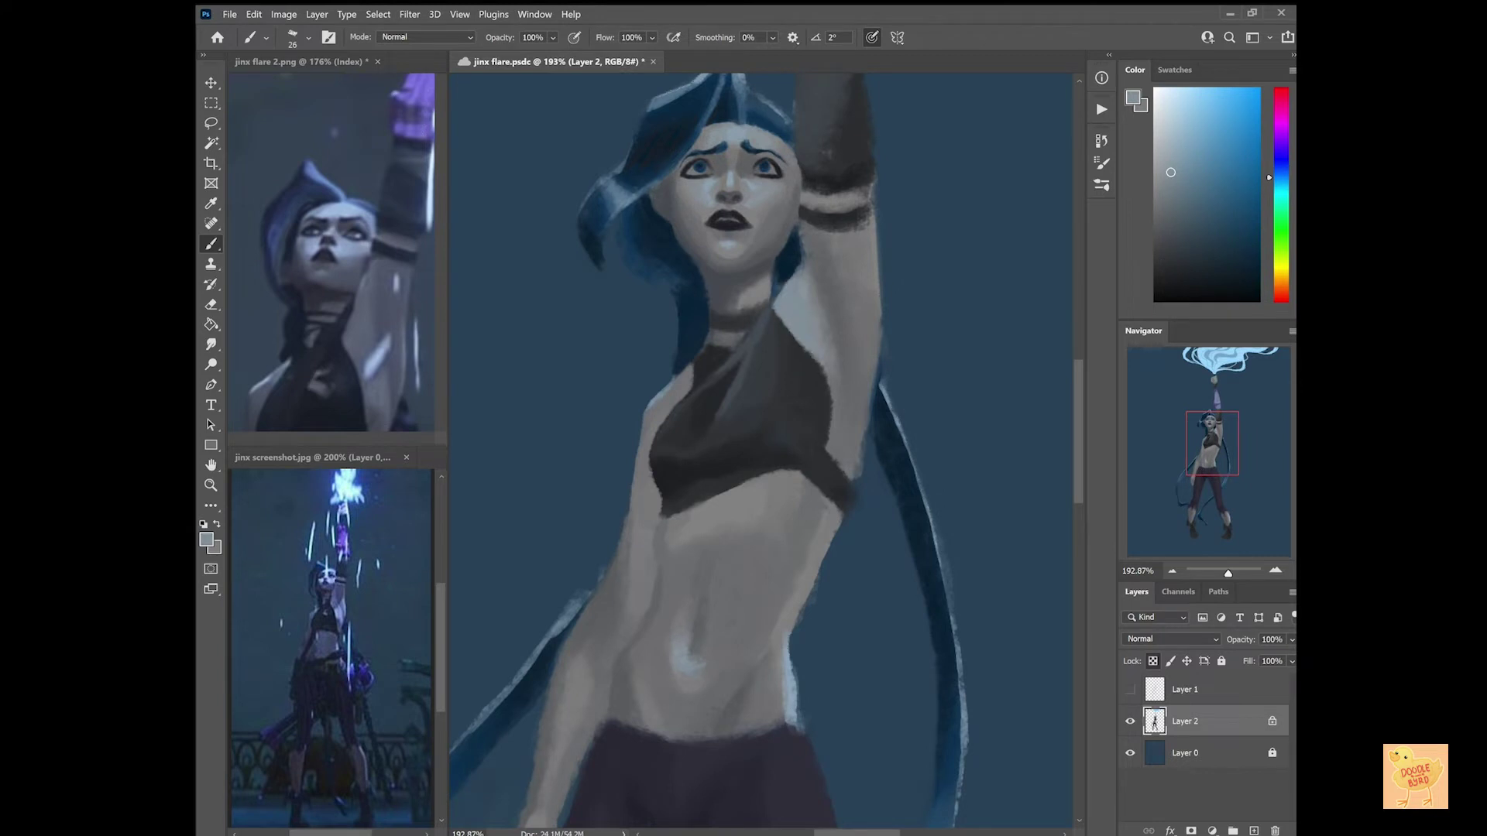
Check the sketch, unlock the figure layer's transparency, and shape the lowered hand with sampled skin greys.
{"action": "key", "text": "ctrl+0"}
{"action": "left_click", "coordinate": [1130, 689]}
{"action": "key", "text": "z"}
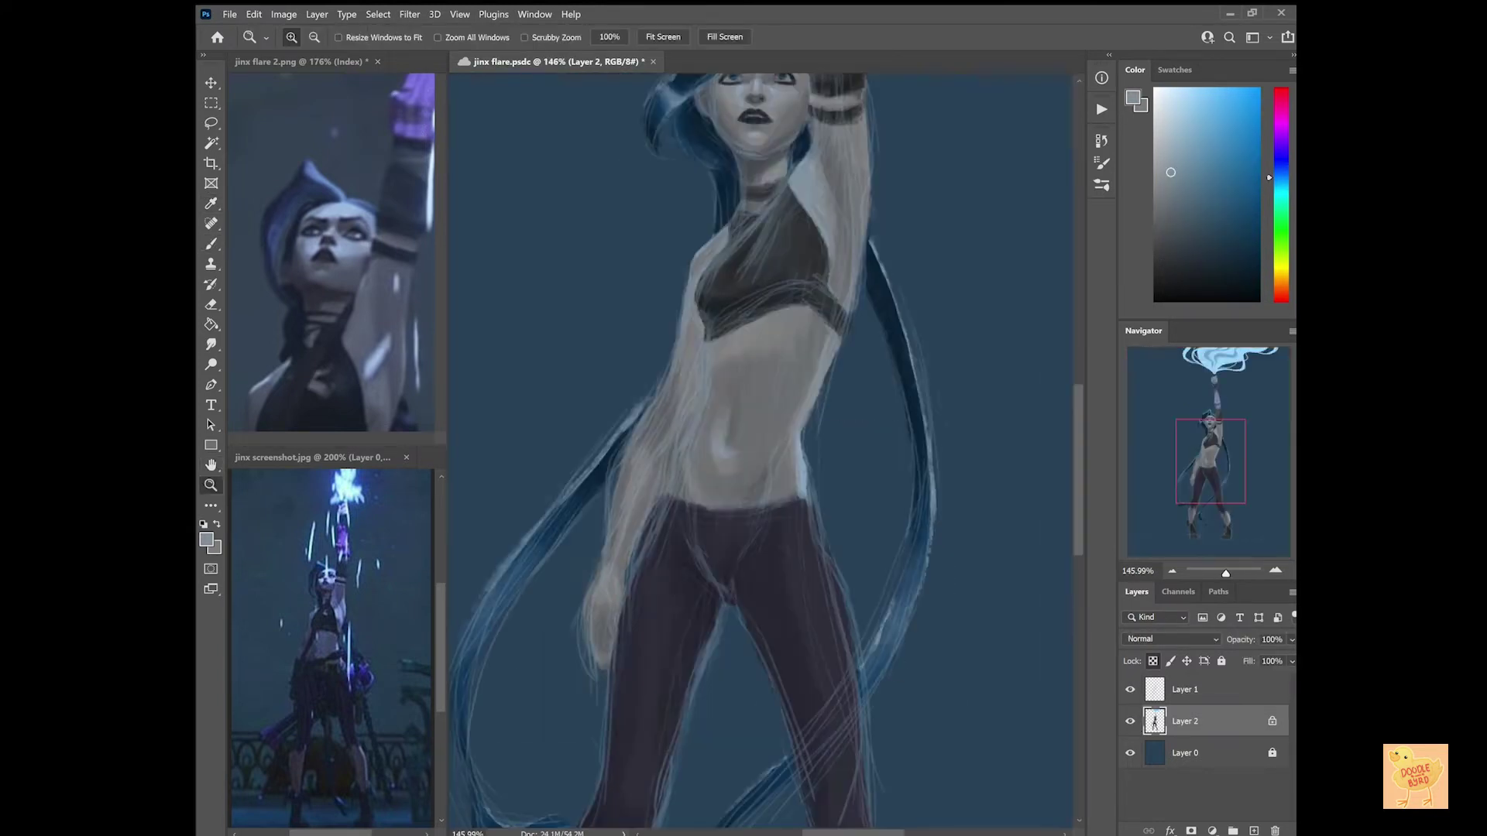
{"action": "left_click", "coordinate": [1130, 689]}
{"action": "key", "text": "b"}
{"action": "key", "text": "/"}
{"action": "left_click", "coordinate": [597, 616], "text": "alt"}
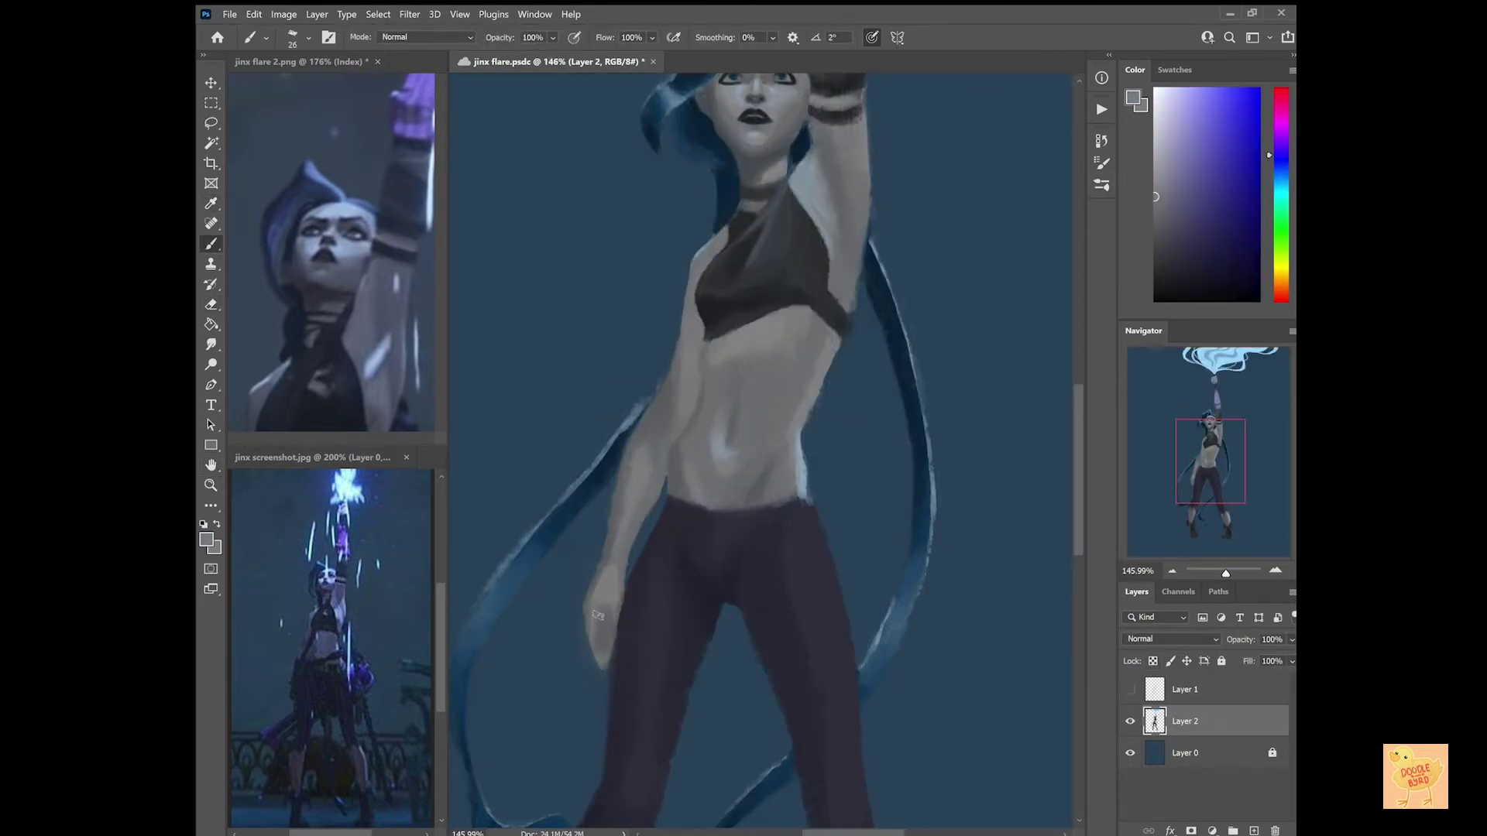
{"action": "left_click", "coordinate": [598, 635], "text": "alt"}
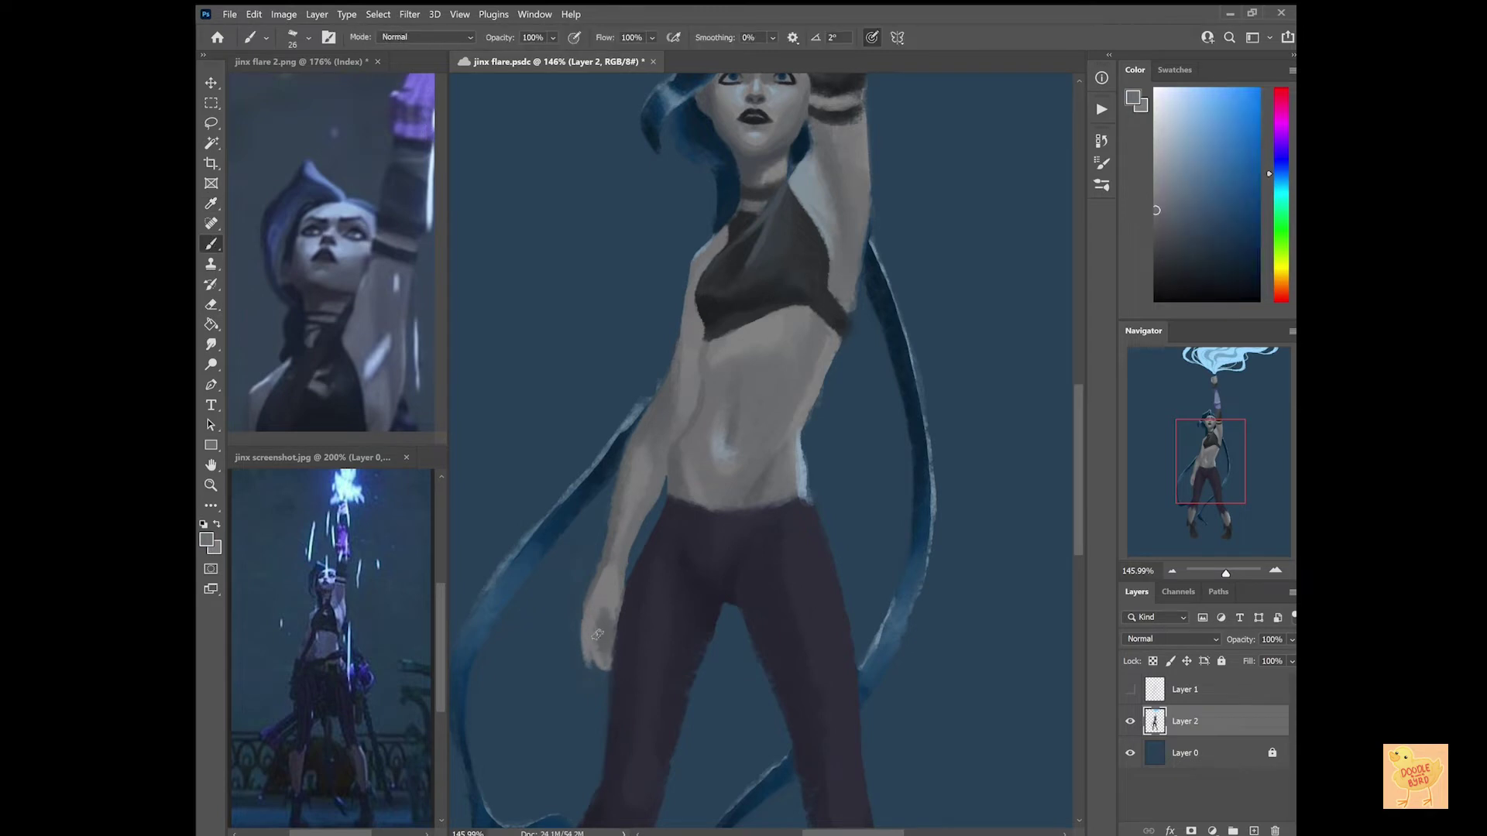
{"action": "left_click", "coordinate": [695, 503], "text": "alt"}
Compare with the sketch, hide it again, and shade the abdomen, navel and waist with sampled skin greys.
{"action": "left_click", "coordinate": [1130, 689]}
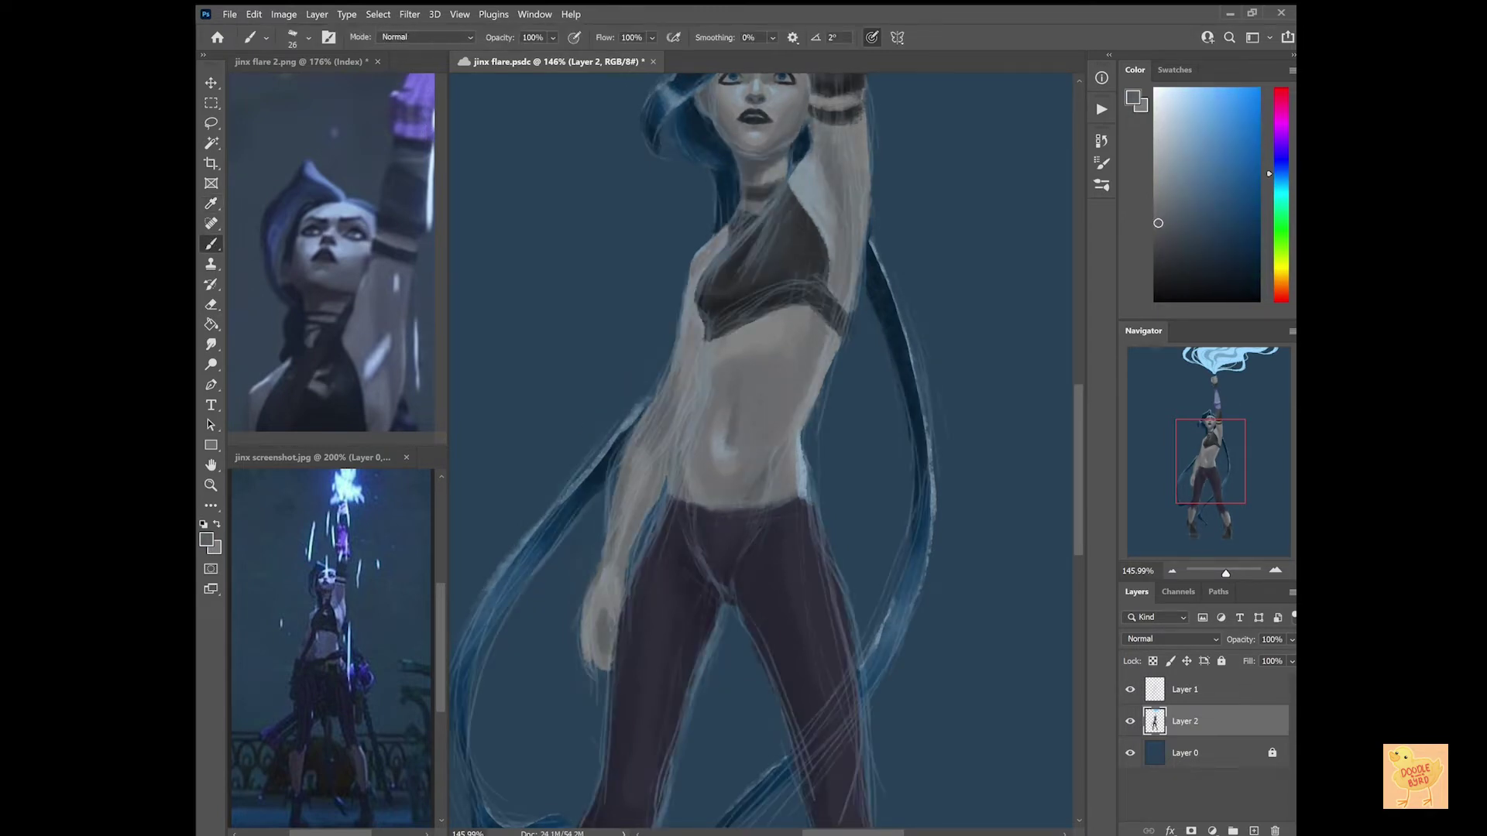
{"action": "key", "text": "h"}
{"action": "key", "text": "ctrl+0"}
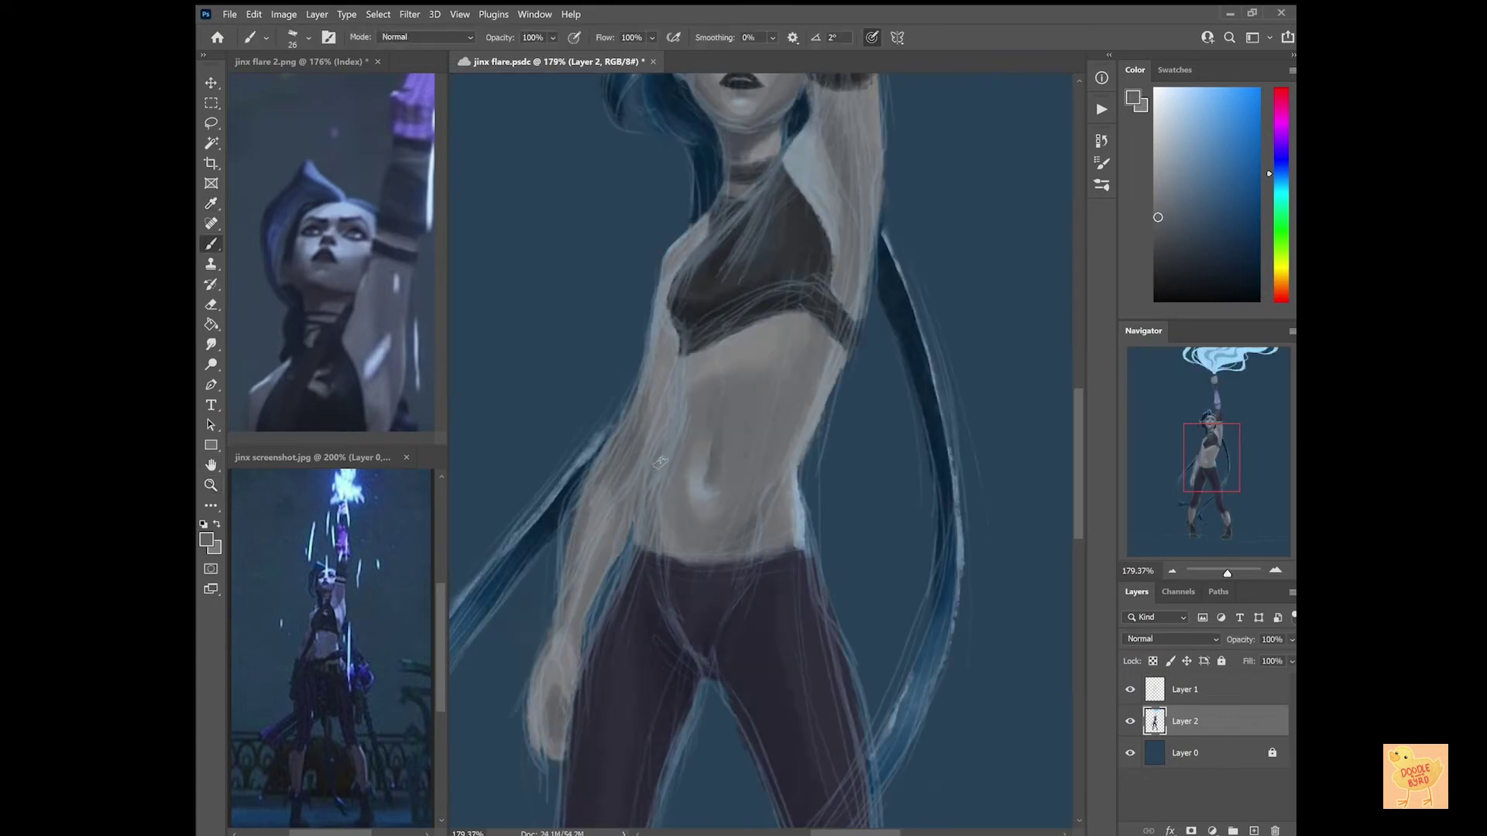
{"action": "left_click", "coordinate": [747, 438], "text": "alt"}
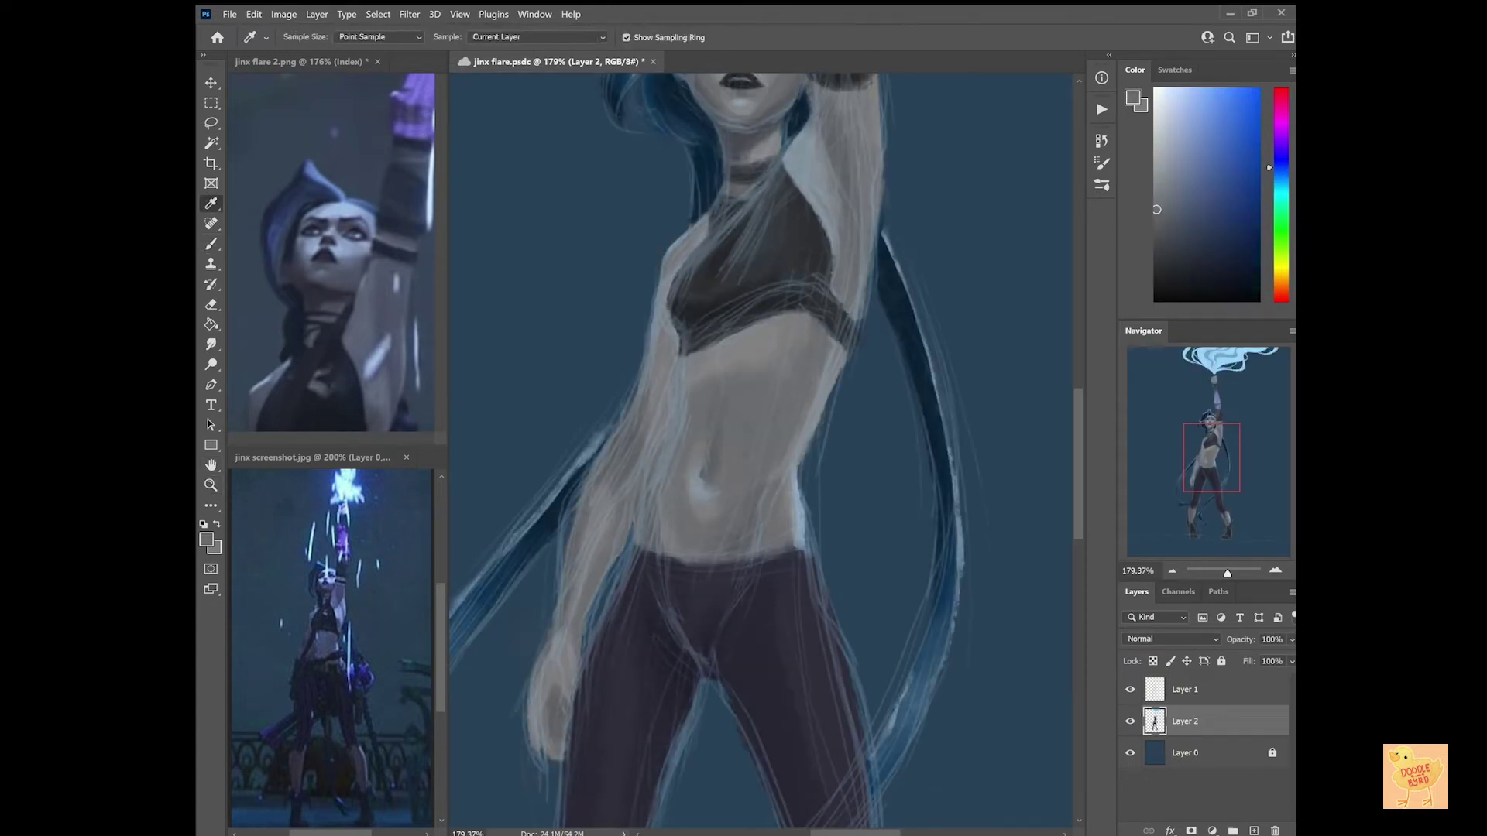
{"action": "left_click", "coordinate": [1130, 689]}
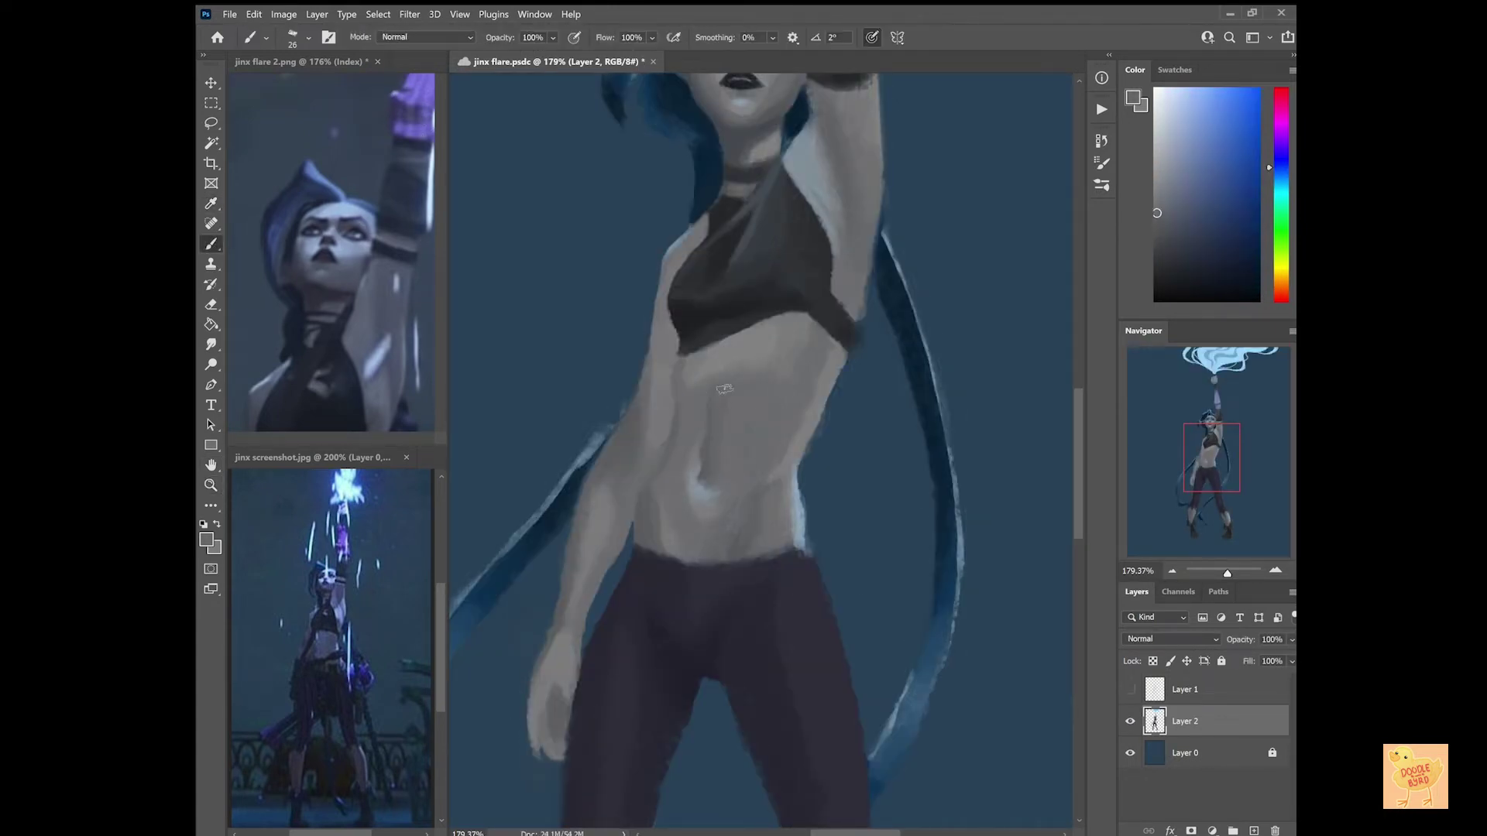
{"action": "left_click", "coordinate": [703, 438], "text": "alt"}
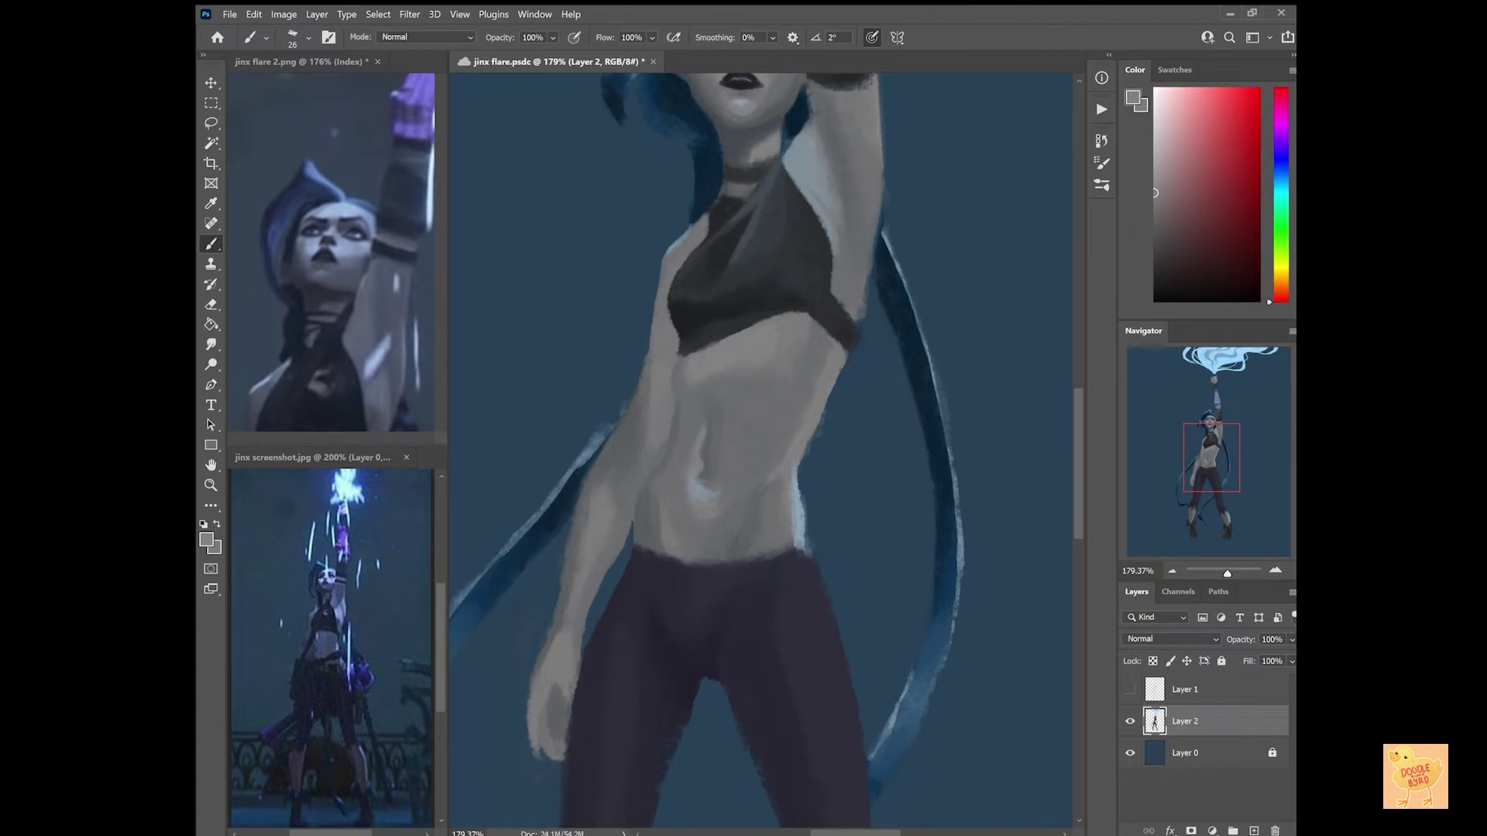
{"action": "left_click", "coordinate": [687, 463], "text": "alt"}
{"action": "left_click", "coordinate": [764, 415], "text": "alt"}
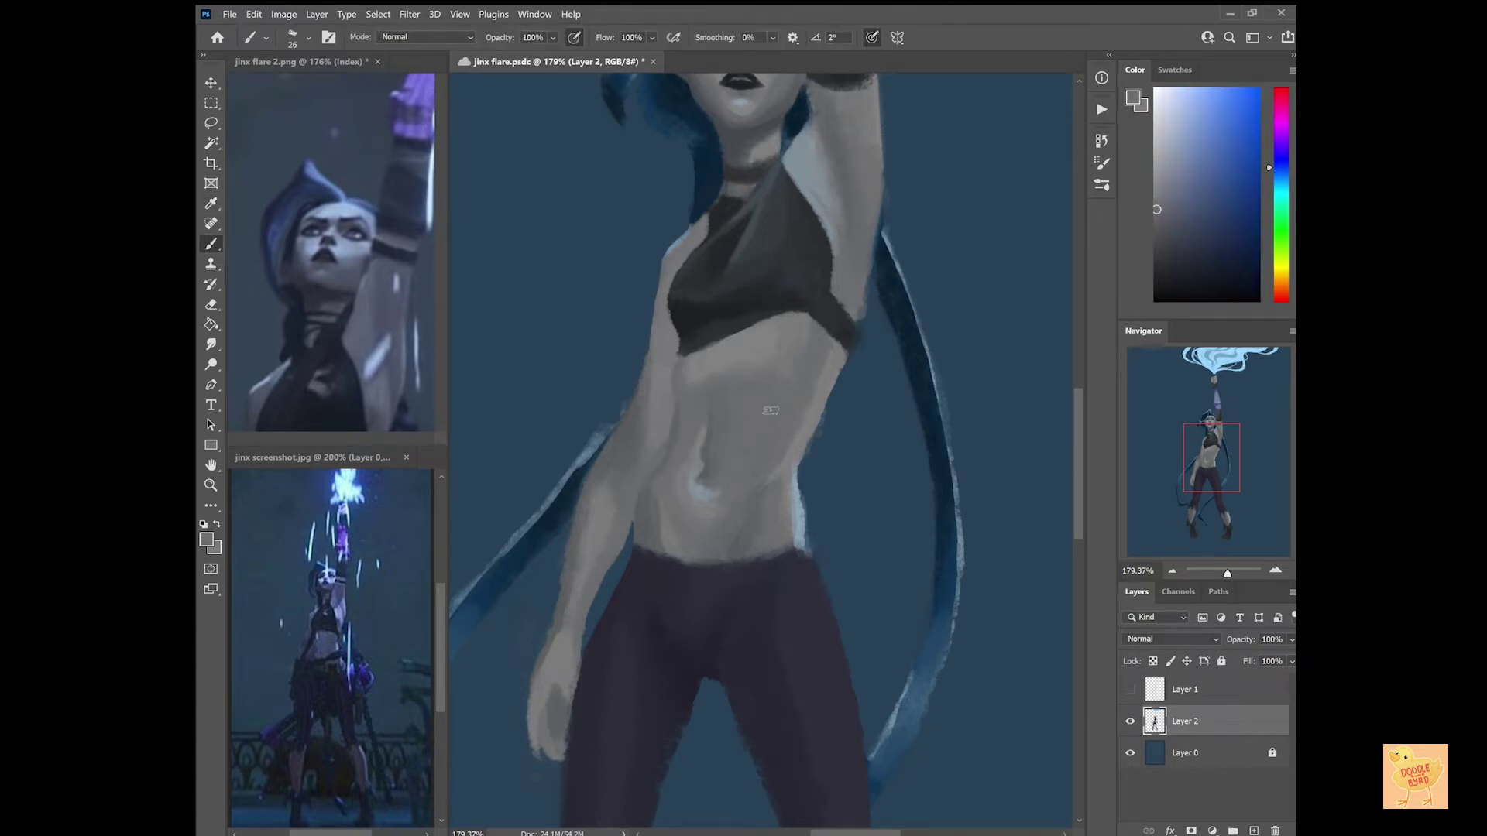
{"action": "left_click", "coordinate": [695, 558], "text": "alt"}
{"action": "left_click", "coordinate": [661, 492], "text": "alt"}
Isolate the sketch layer for checking, lower its opacity, hide it, and reselect the figure layer.
{"action": "left_click", "coordinate": [1129, 689], "text": "alt"}
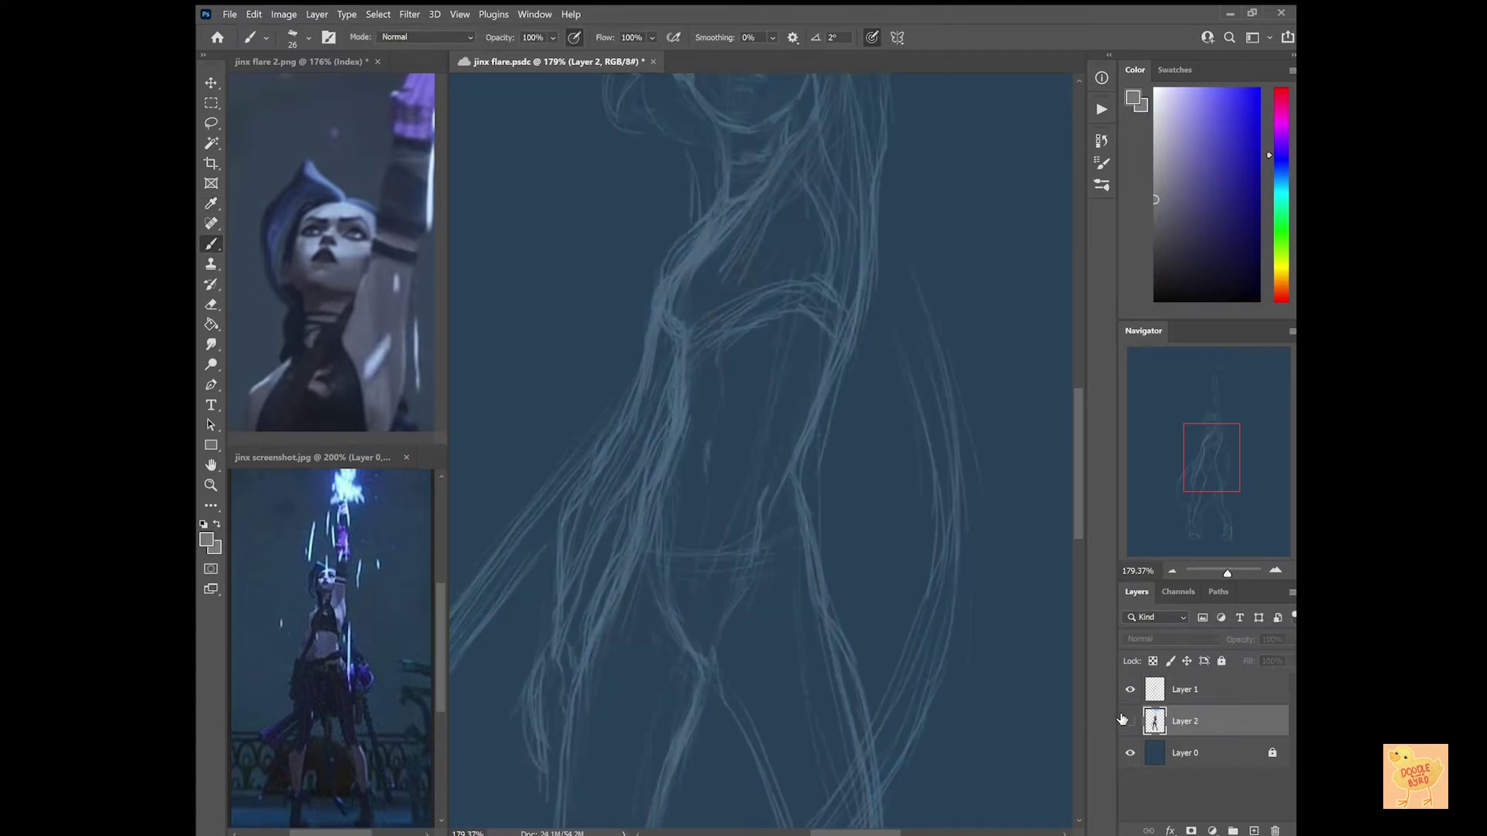
{"action": "left_click", "coordinate": [1130, 689], "text": "alt"}
{"action": "left_click", "coordinate": [1184, 689]}
{"action": "left_click_drag", "start_coordinate": [1237, 639], "coordinate": [1181, 643]}
{"action": "left_click", "coordinate": [1130, 689]}
{"action": "left_click", "coordinate": [1185, 721]}
Darken the edge between the lowered arm and waist, and erase a narrow gap separating them.
{"action": "left_click", "coordinate": [637, 481], "text": "alt"}
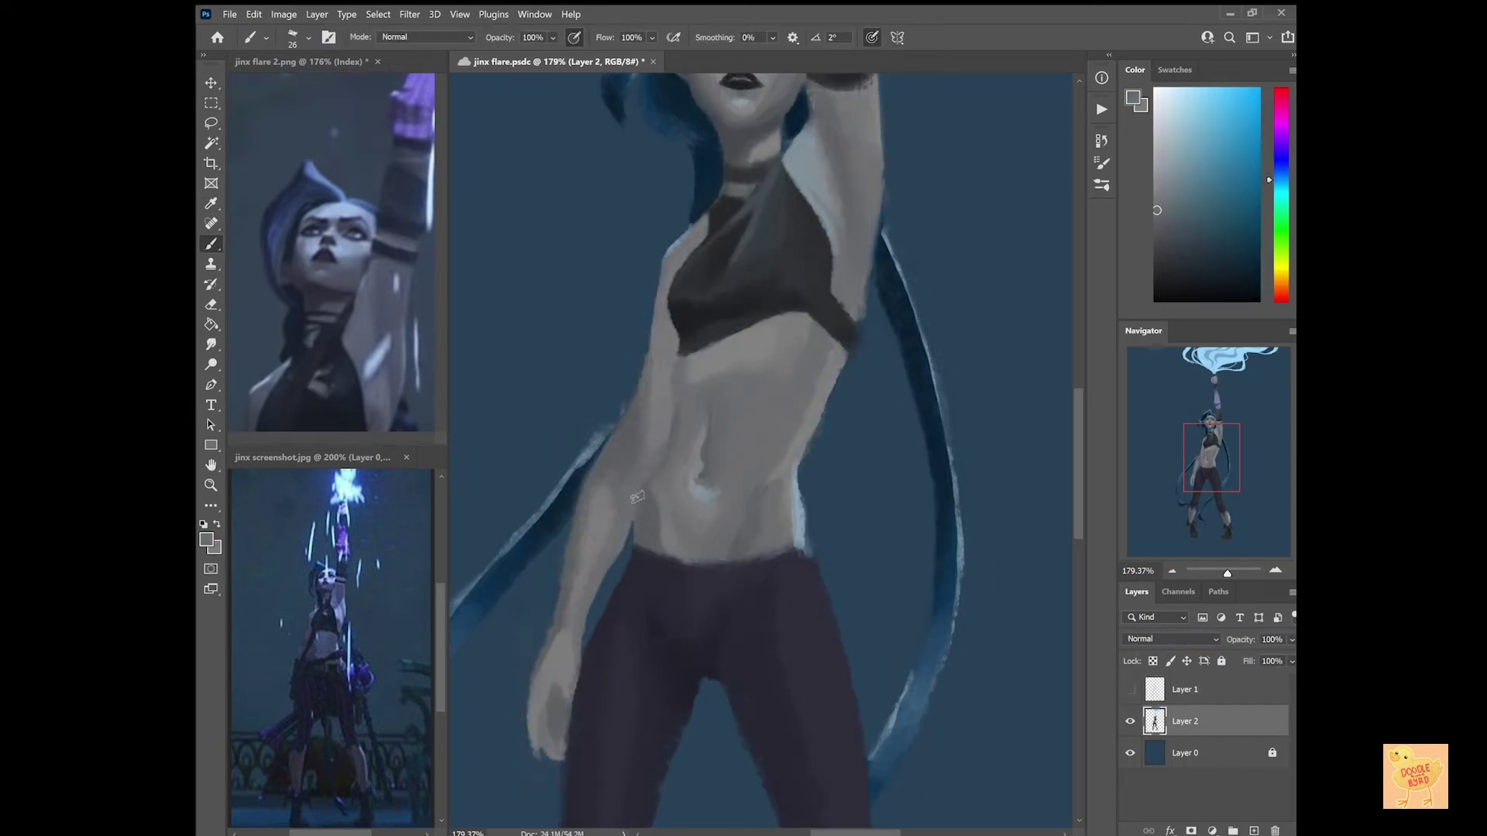
{"action": "key", "text": "i"}
{"action": "left_click", "coordinate": [659, 697]}
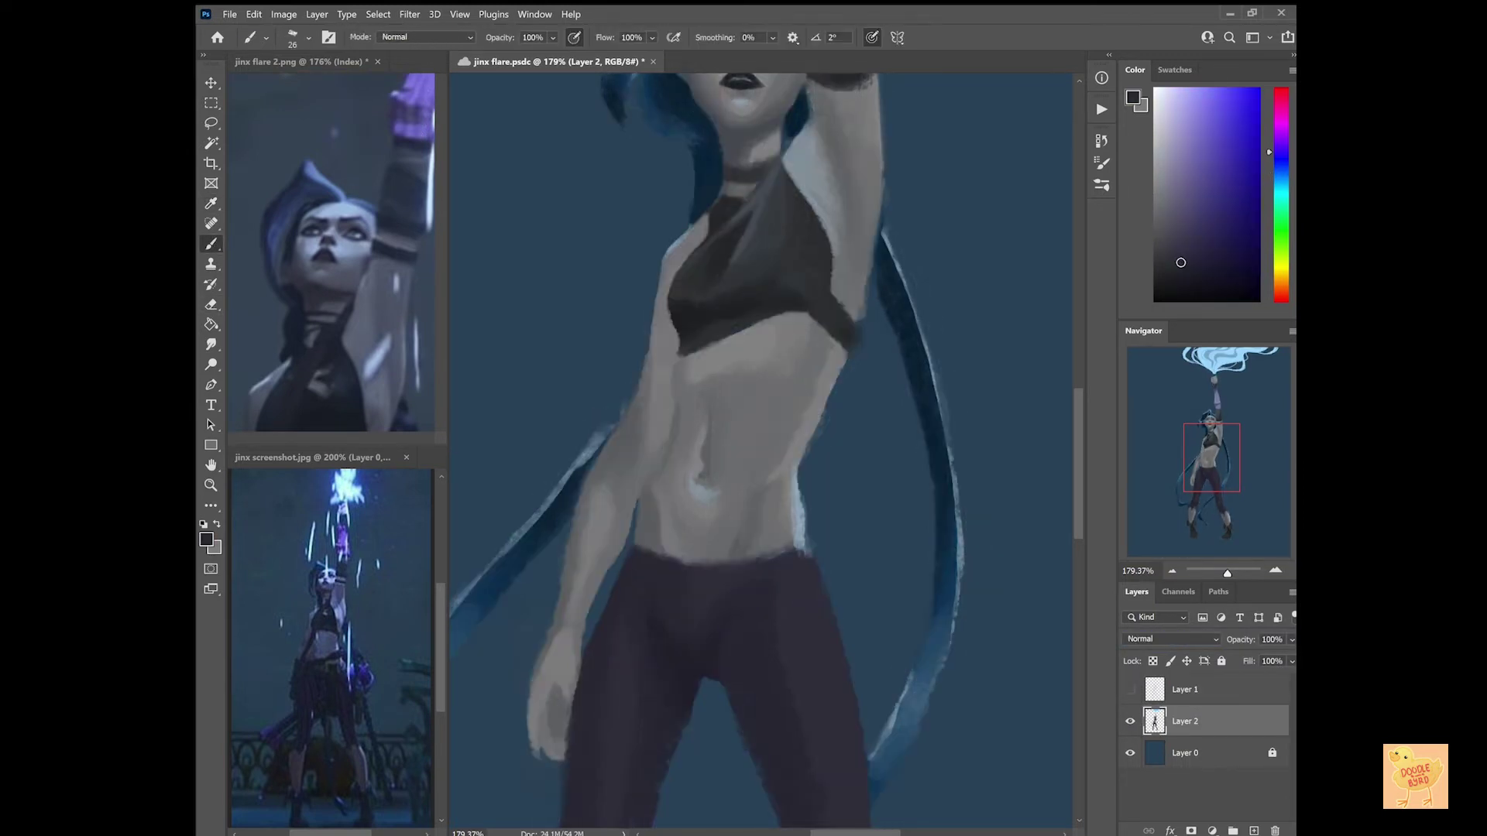
{"action": "key", "text": "e"}
{"action": "left_click_drag", "start_coordinate": [660, 412], "coordinate": [660, 434]}
{"action": "left_click_drag", "start_coordinate": [658, 443], "coordinate": [654, 473]}
{"action": "key", "text": "x"}
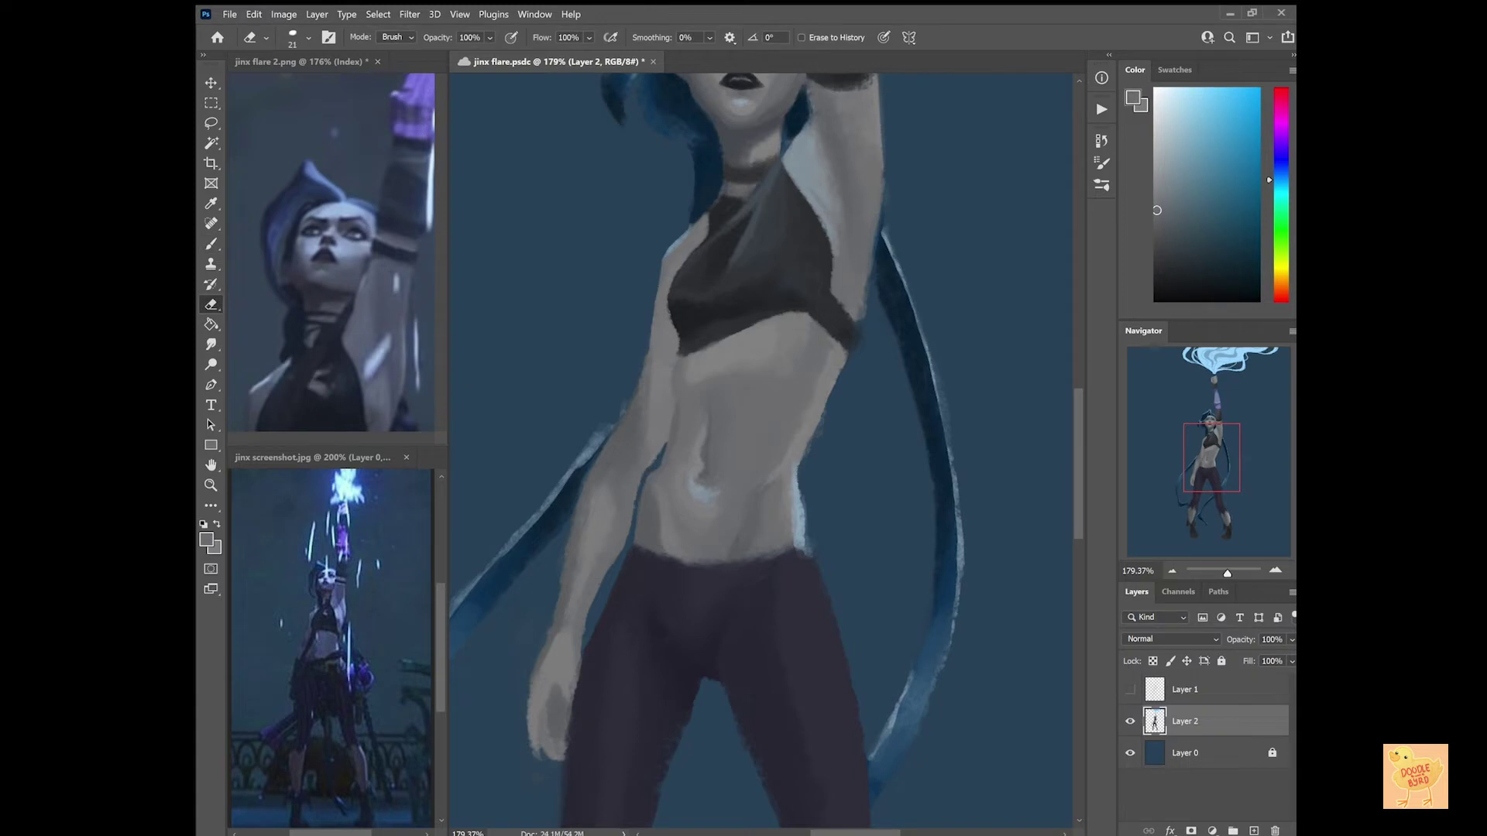
Check the arm against the sketch and refine the gap's edges along the forearm and waist with sampled skin grey.
{"action": "left_click", "coordinate": [1129, 689]}
{"action": "left_click", "coordinate": [1130, 689]}
{"action": "key", "text": "b"}
{"action": "left_click", "coordinate": [654, 448], "text": "alt"}
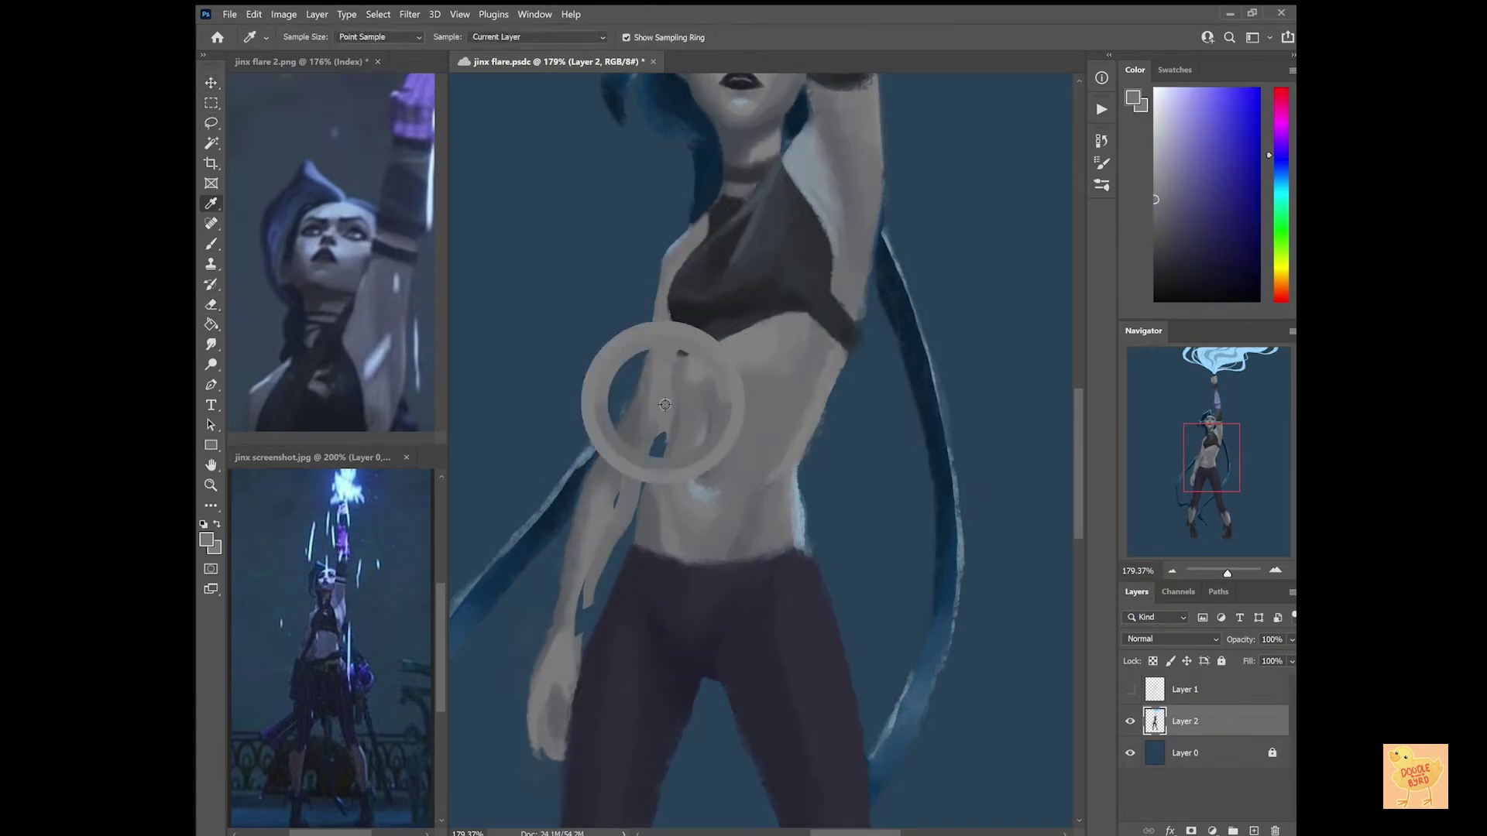
{"action": "key", "text": "e"}
{"action": "key", "text": "x"}
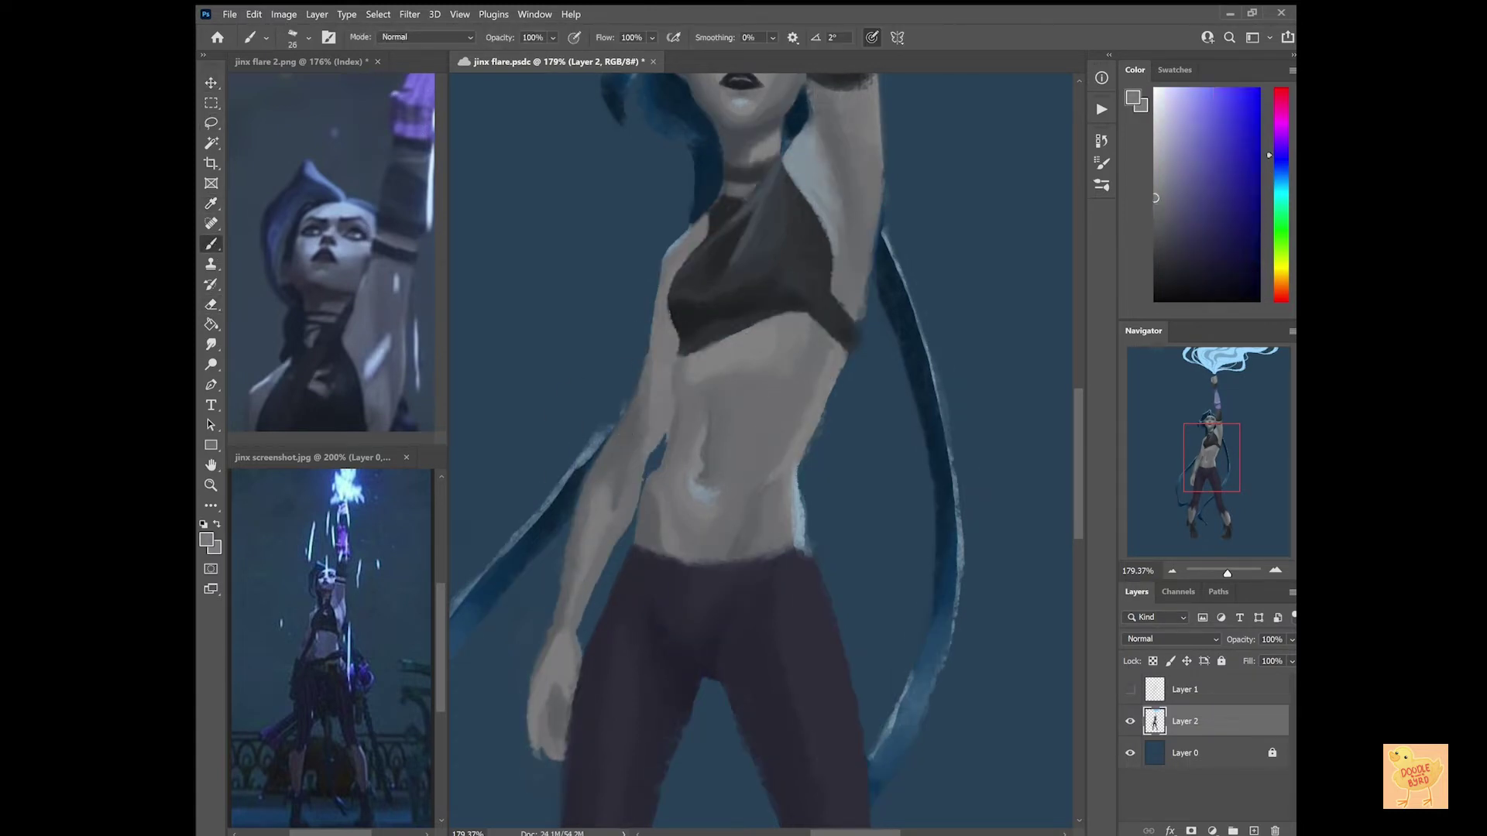
{"action": "key", "text": "b"}
{"action": "key", "text": "x"}
{"action": "key", "text": "x"}
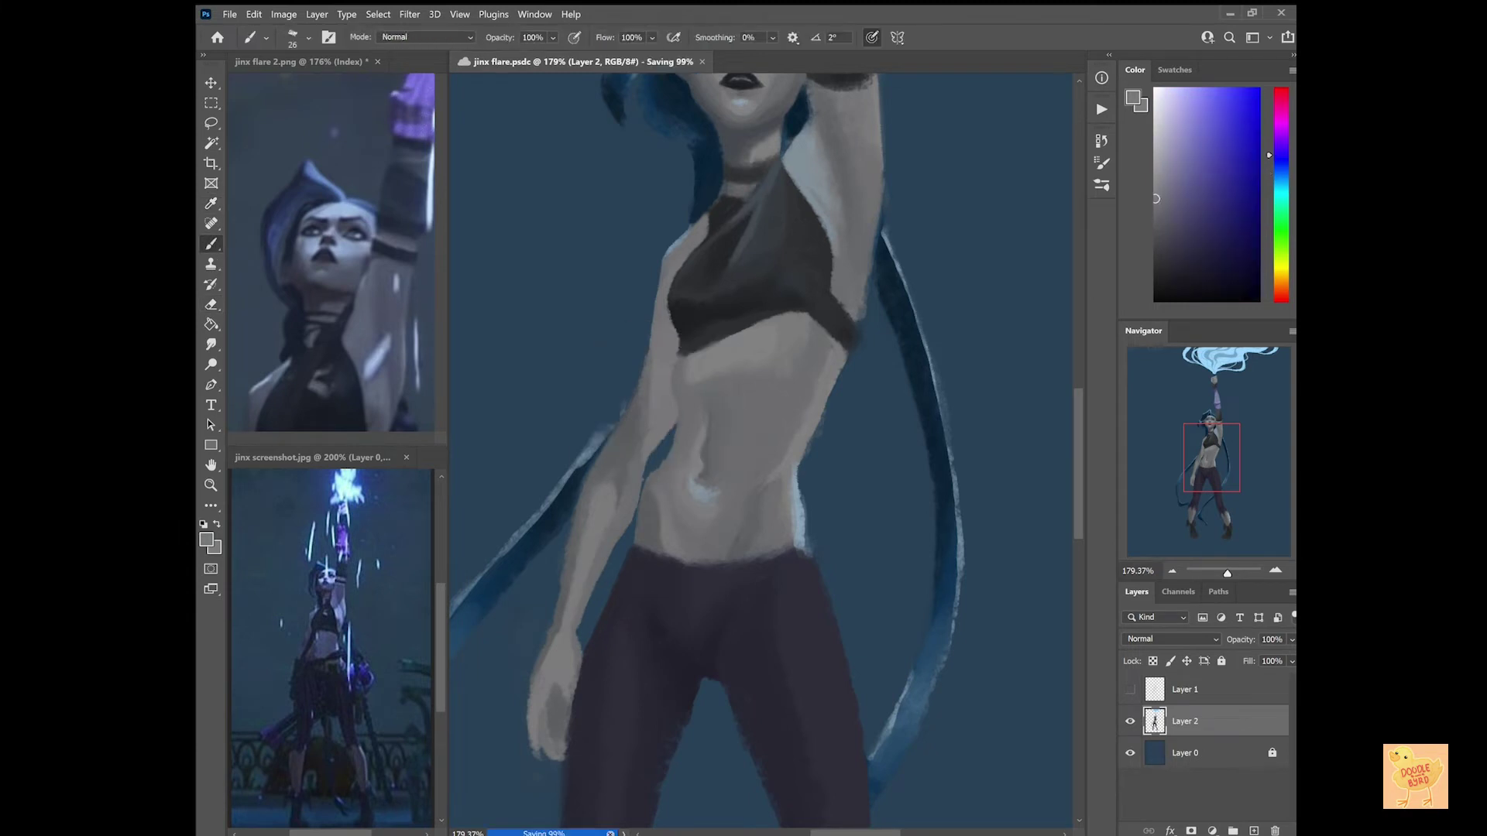
Touch up the torso beside the lowered arm and below the crop top with sampled skin greys, checking against the sketch.
{"action": "key", "text": "x"}
{"action": "left_click", "coordinate": [658, 418], "text": "alt"}
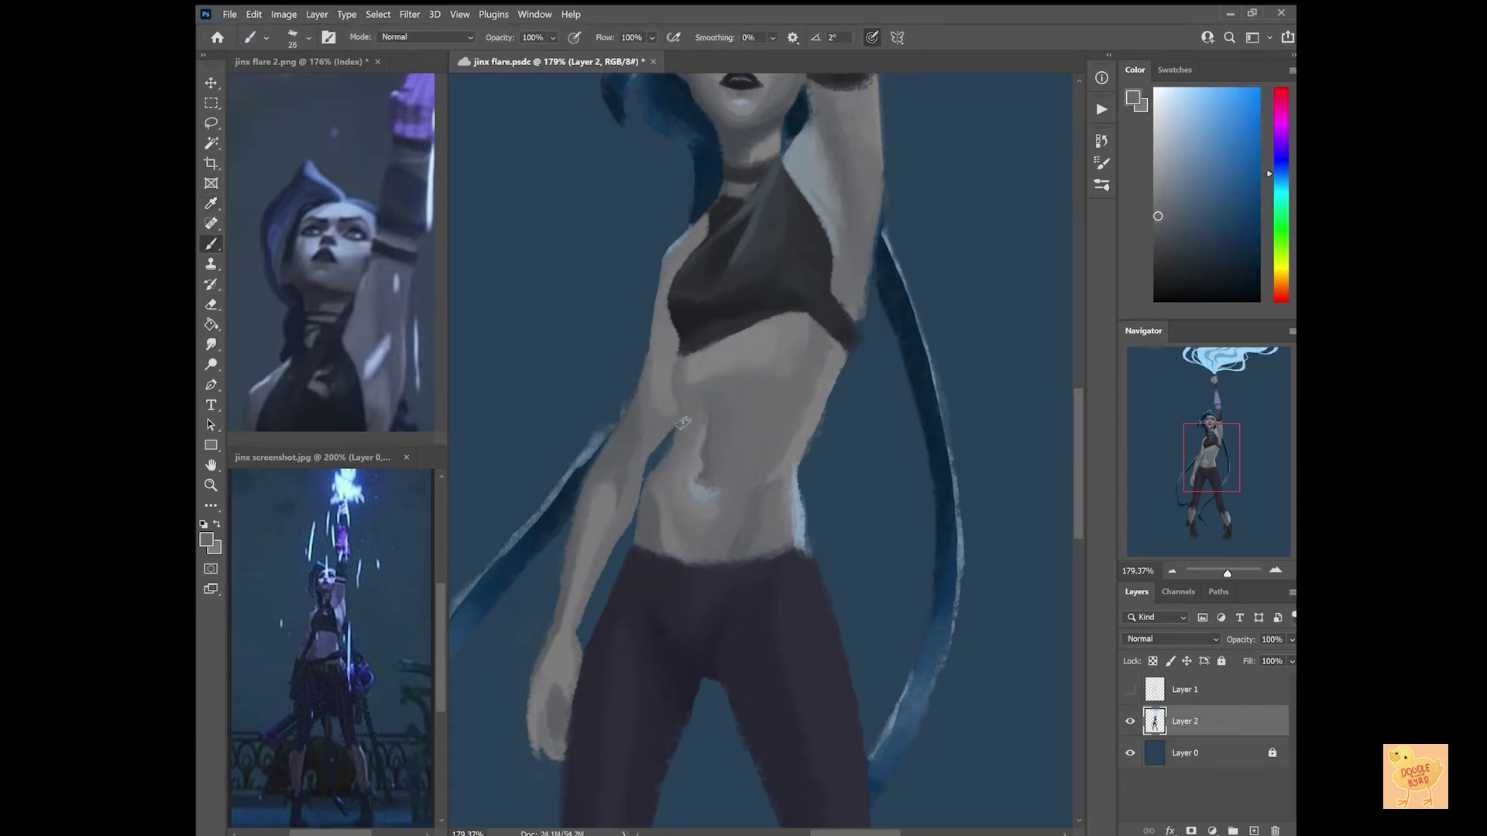
{"action": "key", "text": "e"}
{"action": "left_click", "coordinate": [1131, 676]}
{"action": "left_click", "coordinate": [1131, 681]}
{"action": "key", "text": "b"}
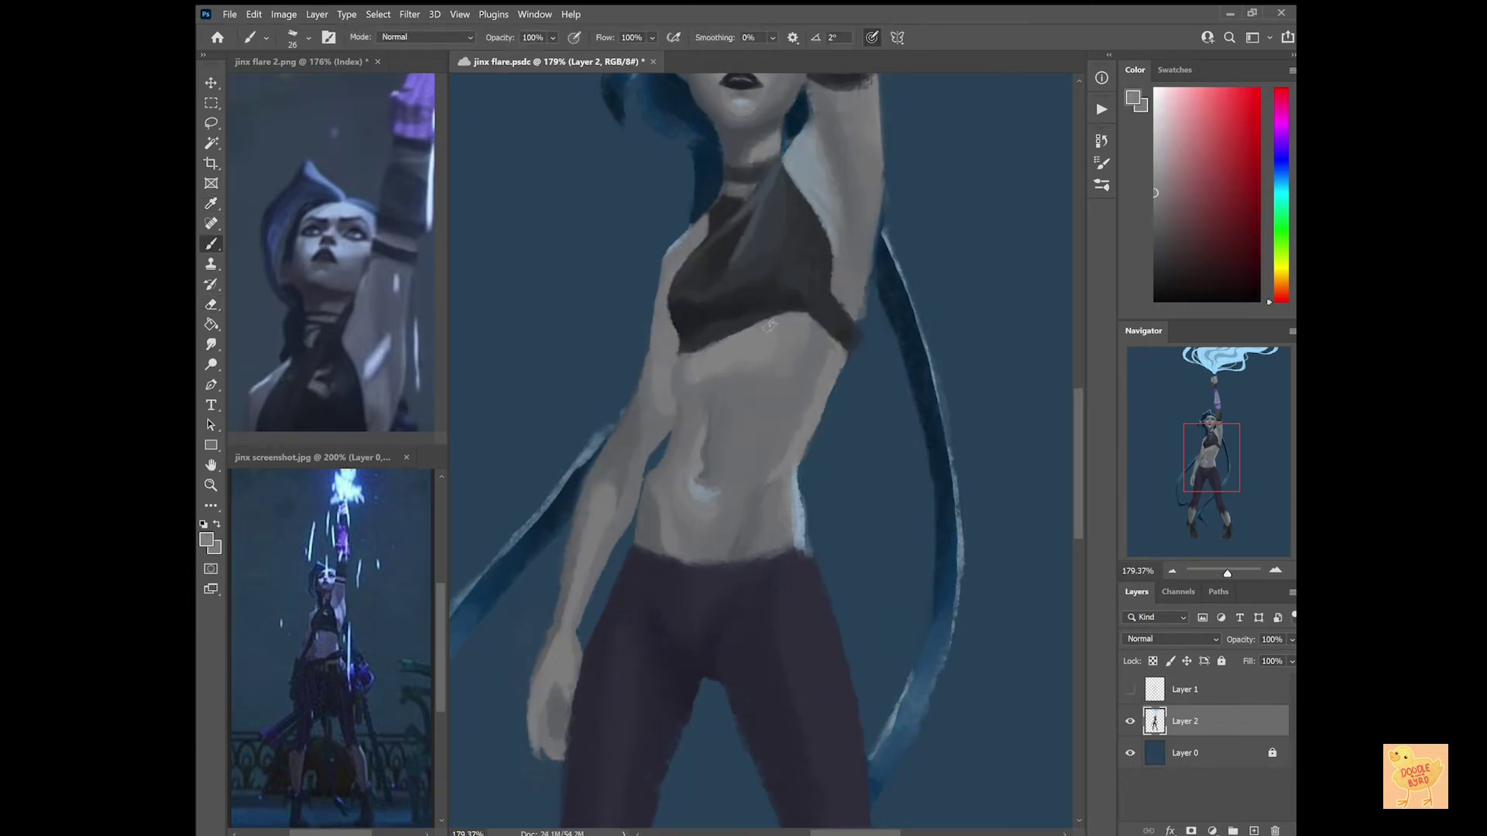
Refine the crop top's shading and lower edge with sampled dark greys, and compare it with the sketch layer.
{"action": "left_click", "coordinate": [681, 354], "text": "alt"}
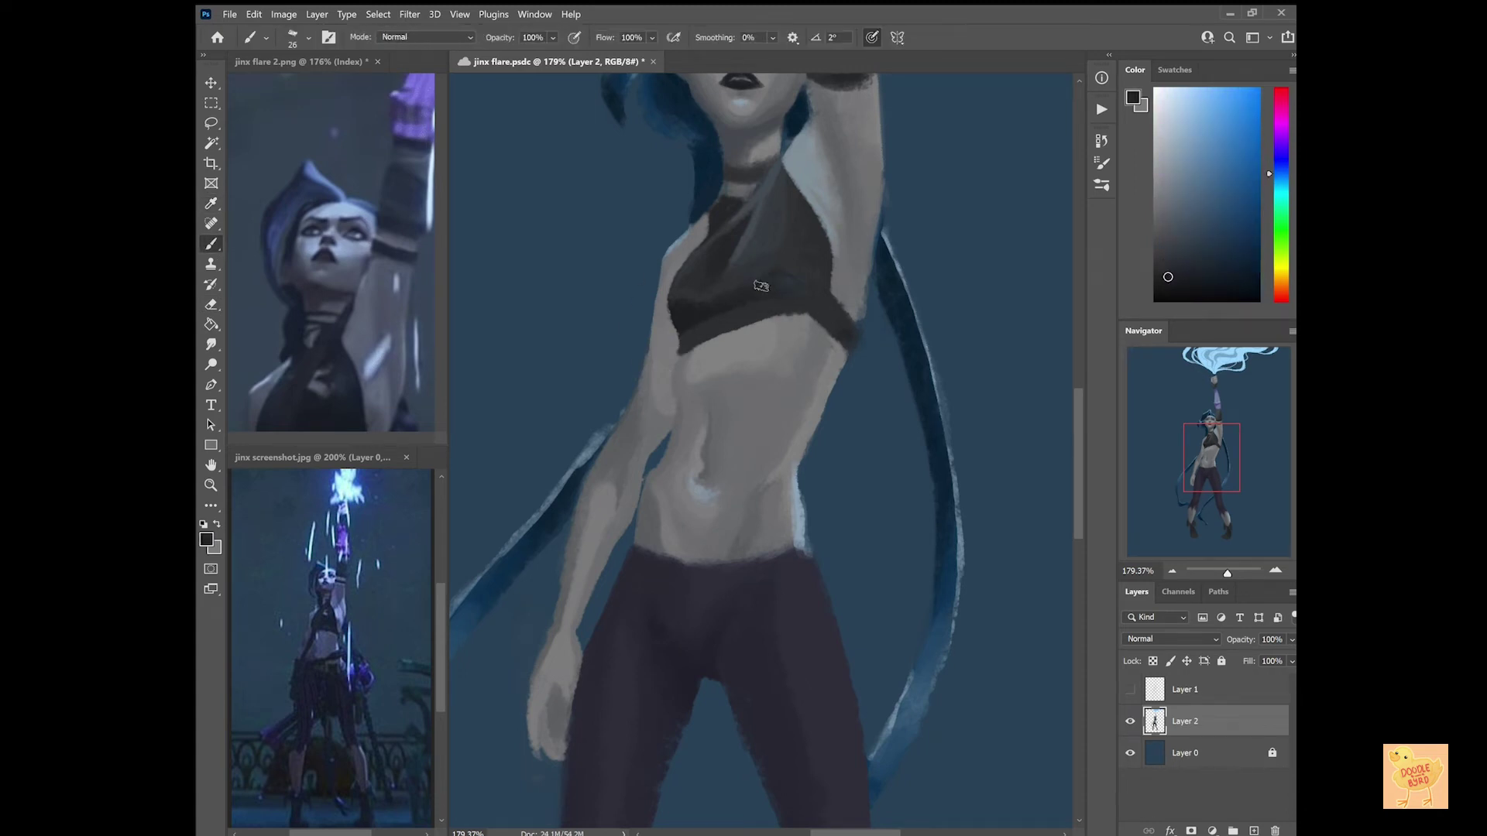
{"action": "left_click", "coordinate": [699, 252], "text": "alt"}
{"action": "left_click", "coordinate": [1131, 689]}
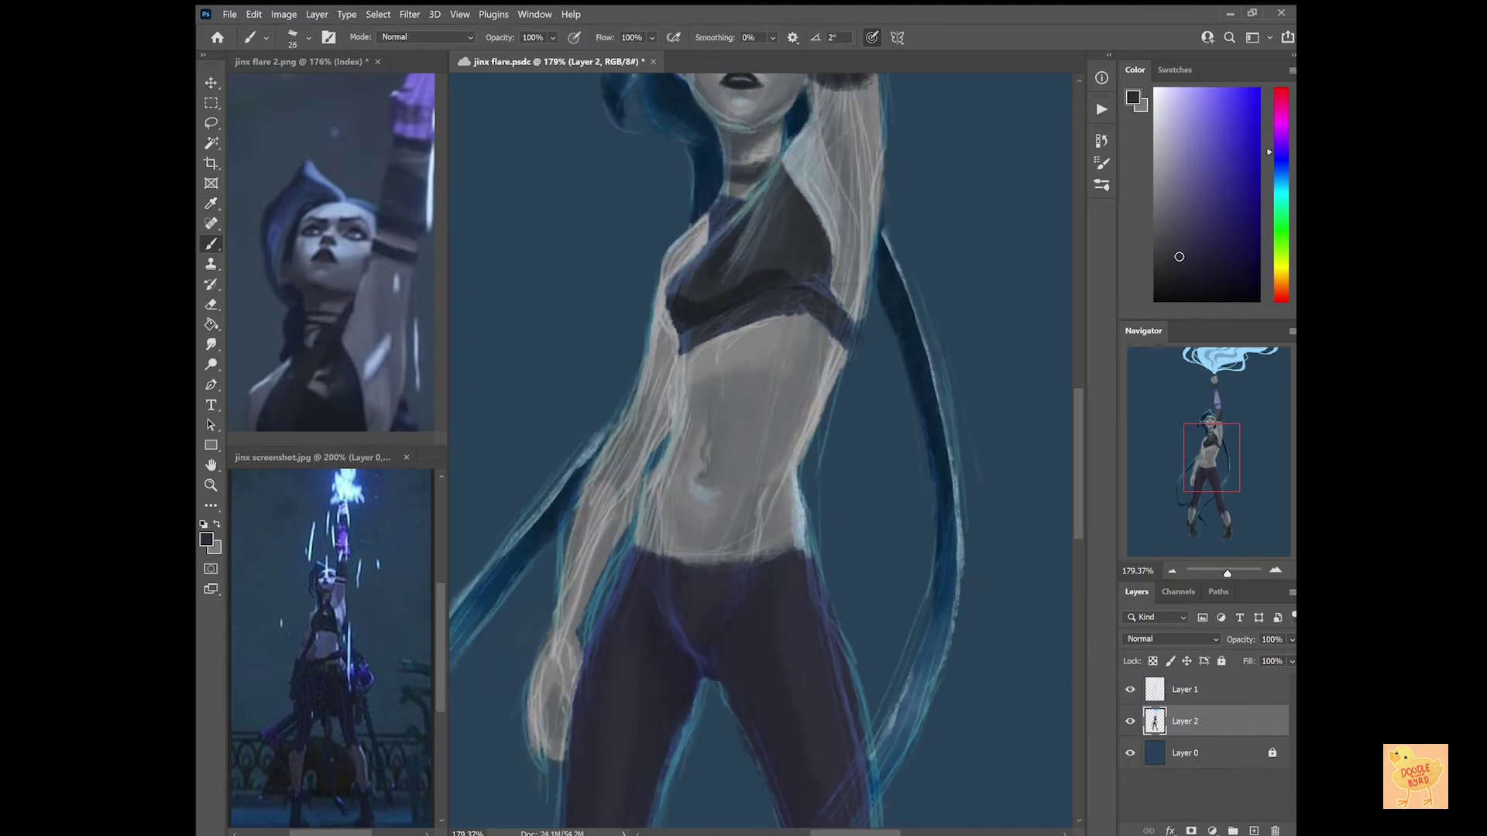
{"action": "left_click", "coordinate": [1130, 689]}
Examine the whole figure's proportions by alternating the visibility of the sketch and figure layers.
{"action": "key", "text": "h"}
{"action": "left_click", "coordinate": [1131, 689]}
{"action": "left_click", "coordinate": [1130, 721]}
{"action": "key", "text": "ctrl+0"}
{"action": "left_click", "coordinate": [1131, 721]}
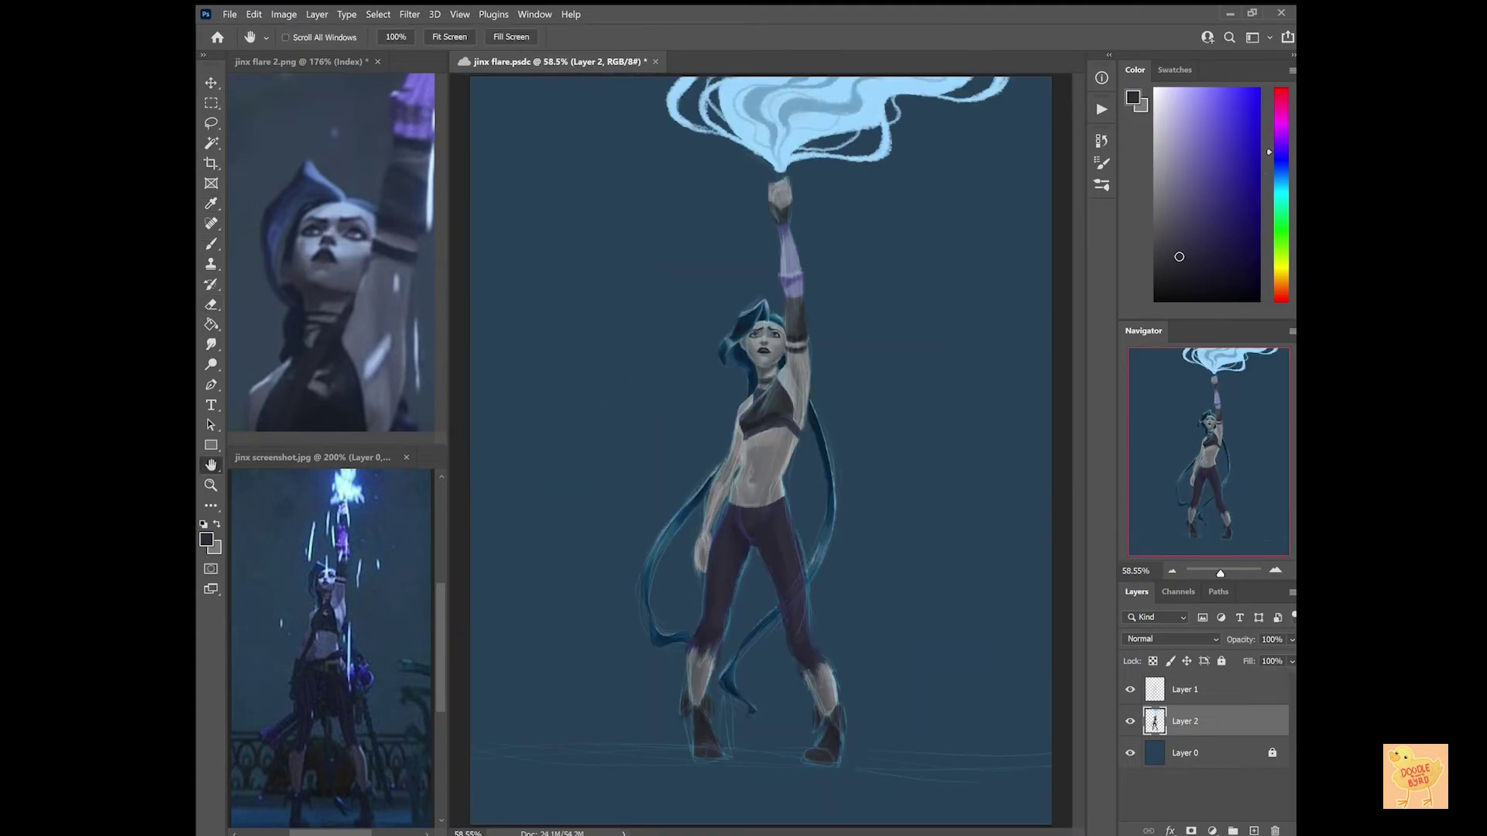
{"action": "left_click", "coordinate": [1130, 720]}
{"action": "left_click", "coordinate": [1131, 721]}
{"action": "left_click", "coordinate": [1131, 721]}
{"action": "left_click", "coordinate": [1130, 721]}
Refine the trousers' shading around the waistband and crotch with sampled dark purples, checking against the sketch.
{"action": "key", "text": "e"}
{"action": "scroll", "coordinate": [620, 394], "scroll_direction": "up", "scroll_amount": 5}
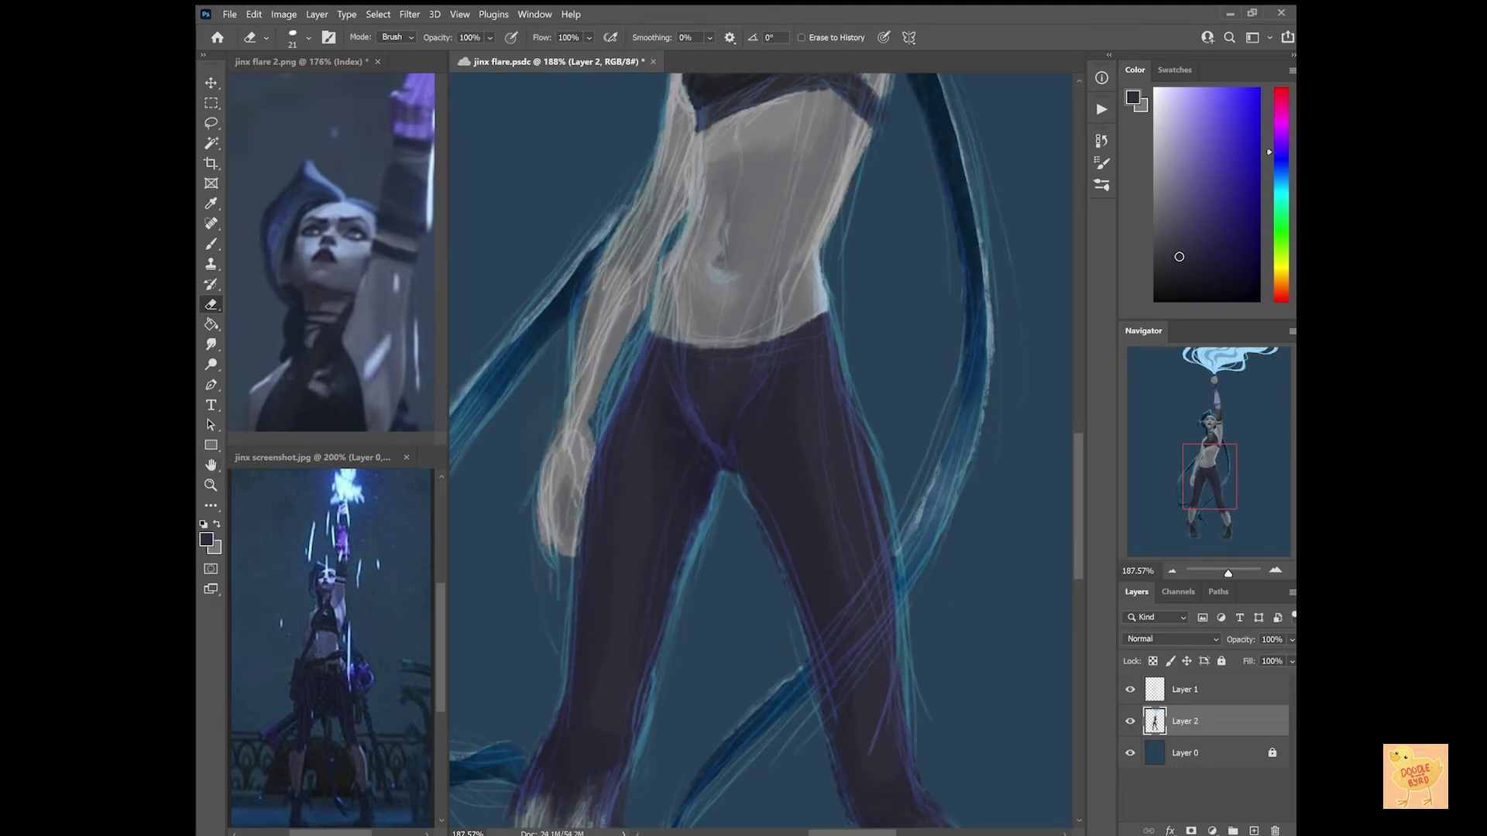
{"action": "key", "text": "b"}
{"action": "left_click", "coordinate": [1129, 689]}
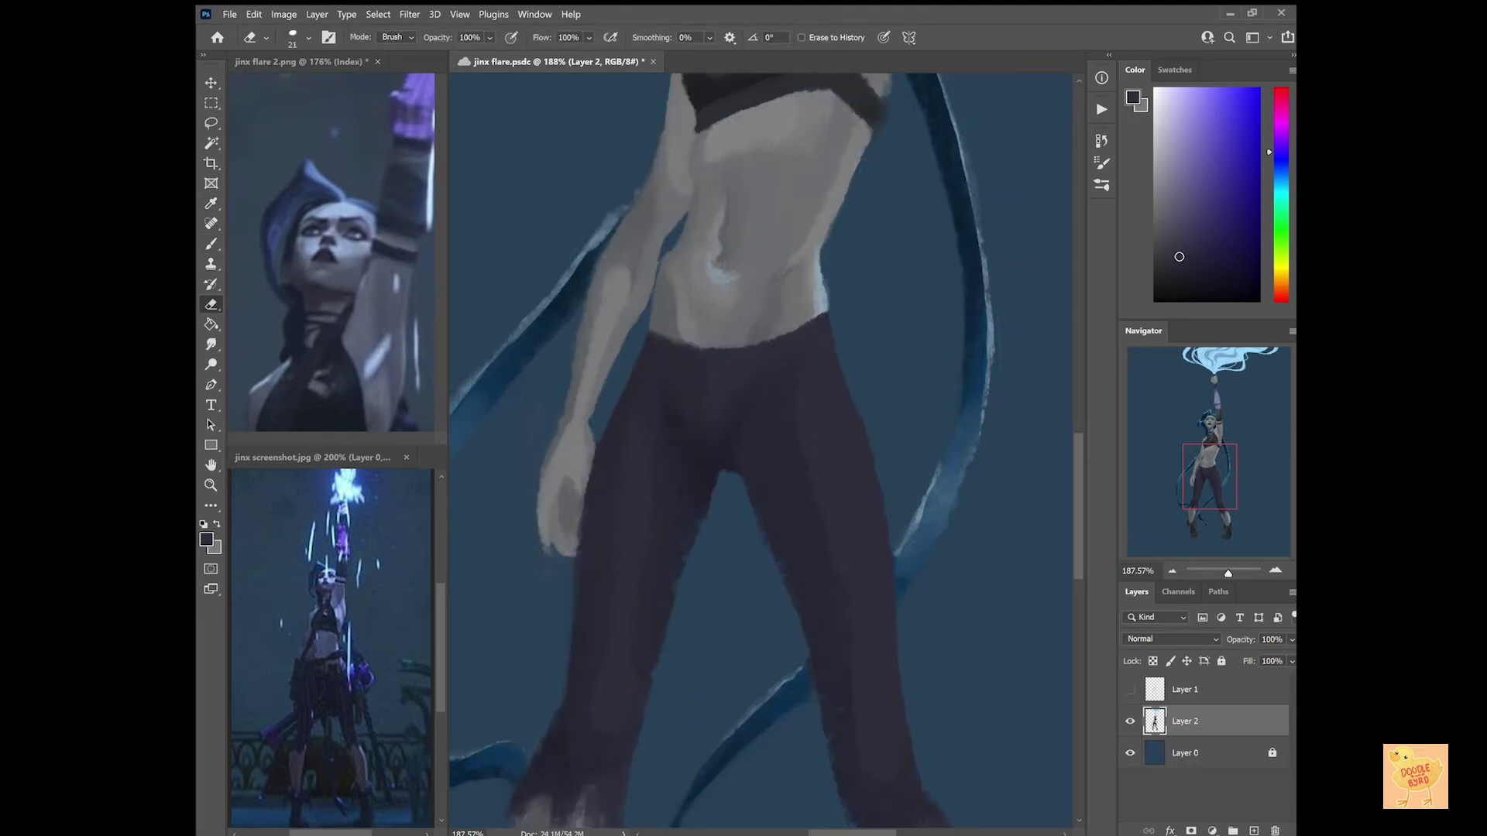
{"action": "left_click", "coordinate": [1130, 689]}
{"action": "left_click", "coordinate": [707, 464], "text": "alt"}
{"action": "left_click", "coordinate": [1128, 689]}
{"action": "left_click", "coordinate": [749, 342], "text": "alt"}
{"action": "left_click", "coordinate": [1185, 721]}
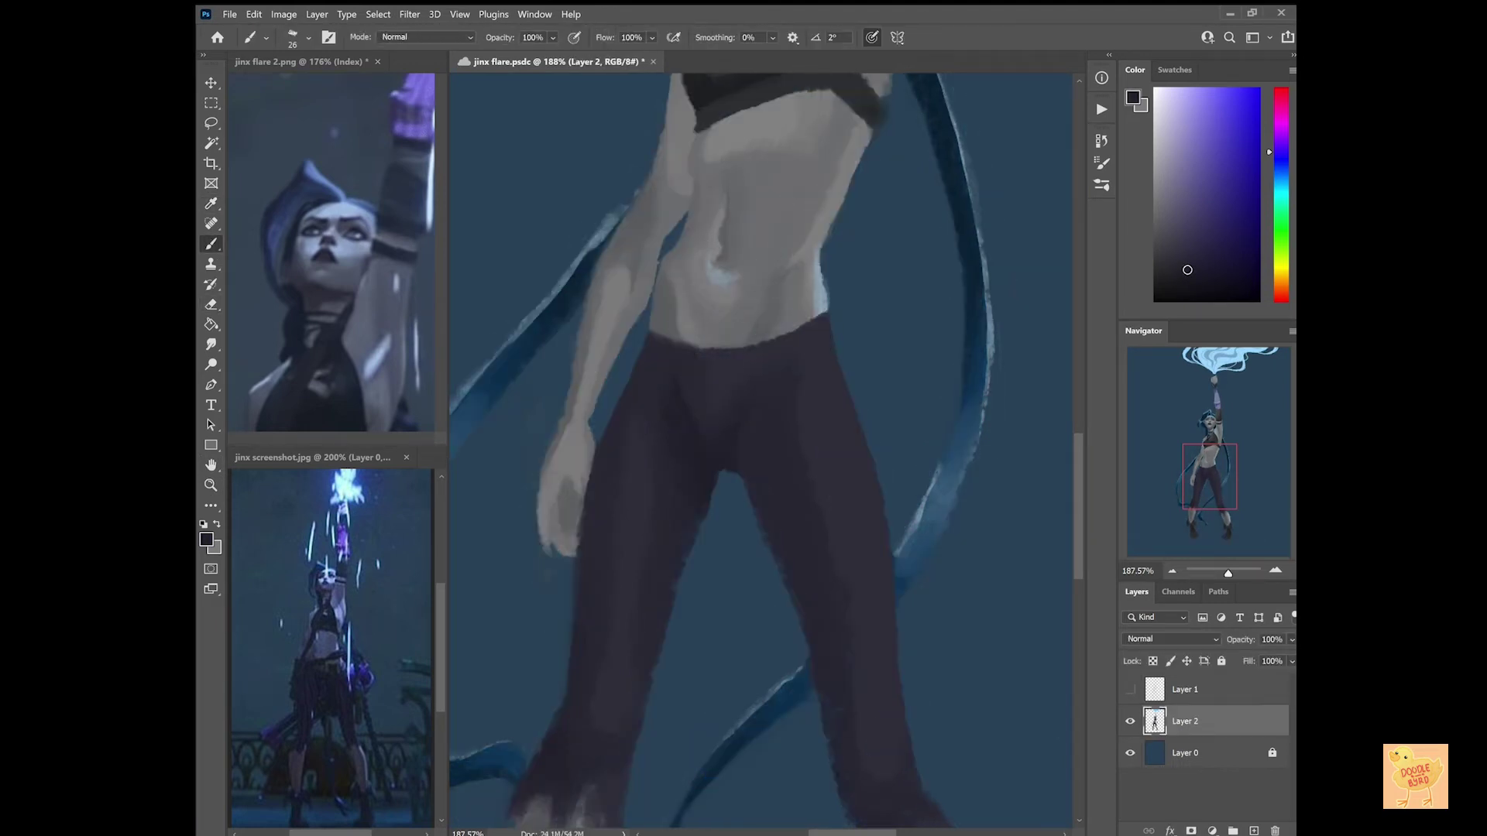
Lock the figure layer's transparent pixels, add a pale rim along the outer hip, and compare the whole figure with the sketch.
{"action": "left_click", "coordinate": [1129, 689]}
{"action": "left_click", "coordinate": [1130, 689]}
{"action": "left_click", "coordinate": [1130, 689]}
{"action": "left_click", "coordinate": [852, 397], "text": "alt"}
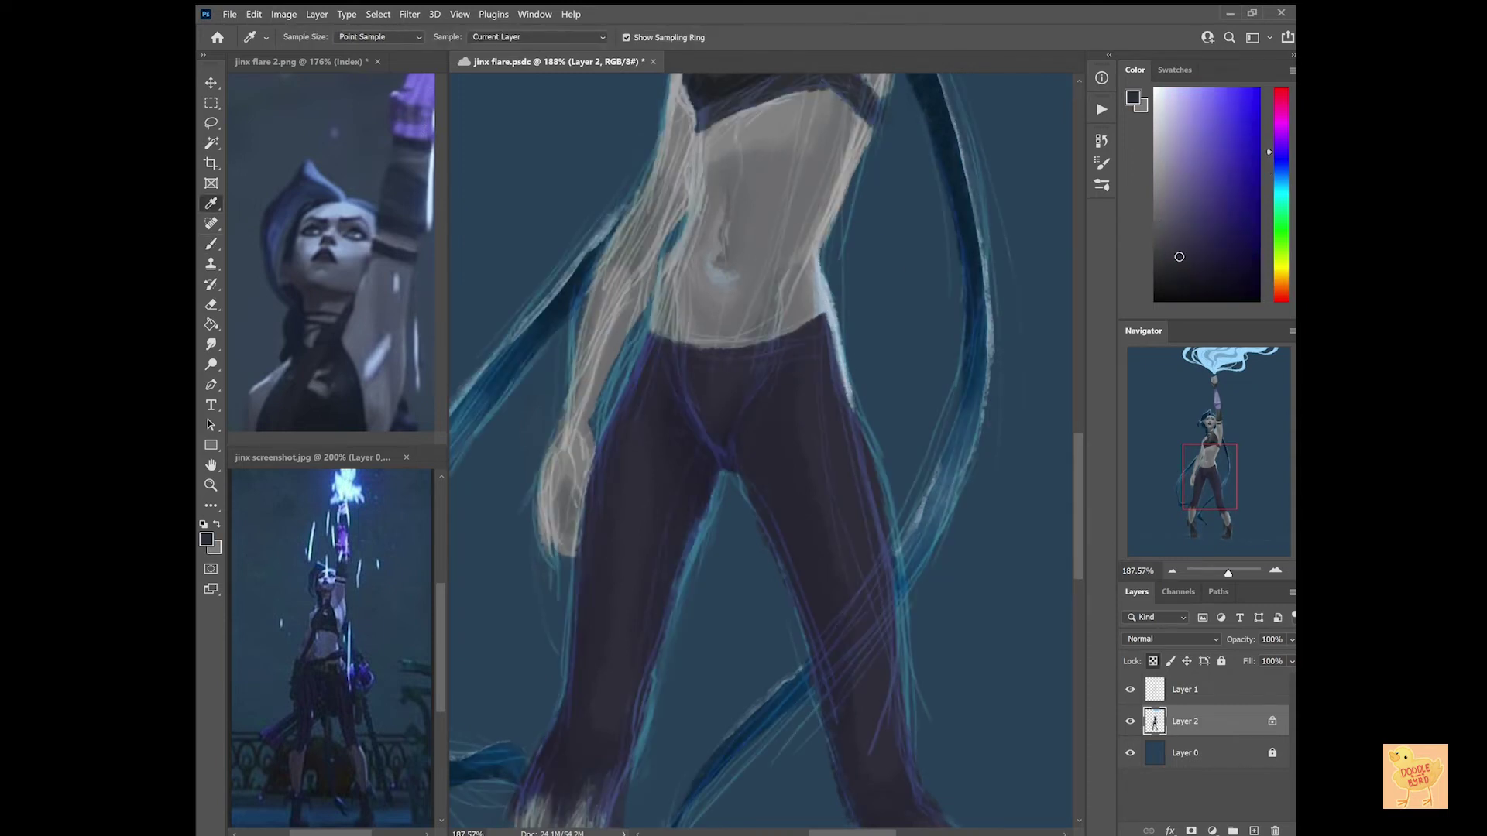
{"action": "key", "text": "h"}
{"action": "key", "text": "ctrl+0"}
{"action": "left_click", "coordinate": [1130, 721]}
{"action": "left_click", "coordinate": [1130, 721]}
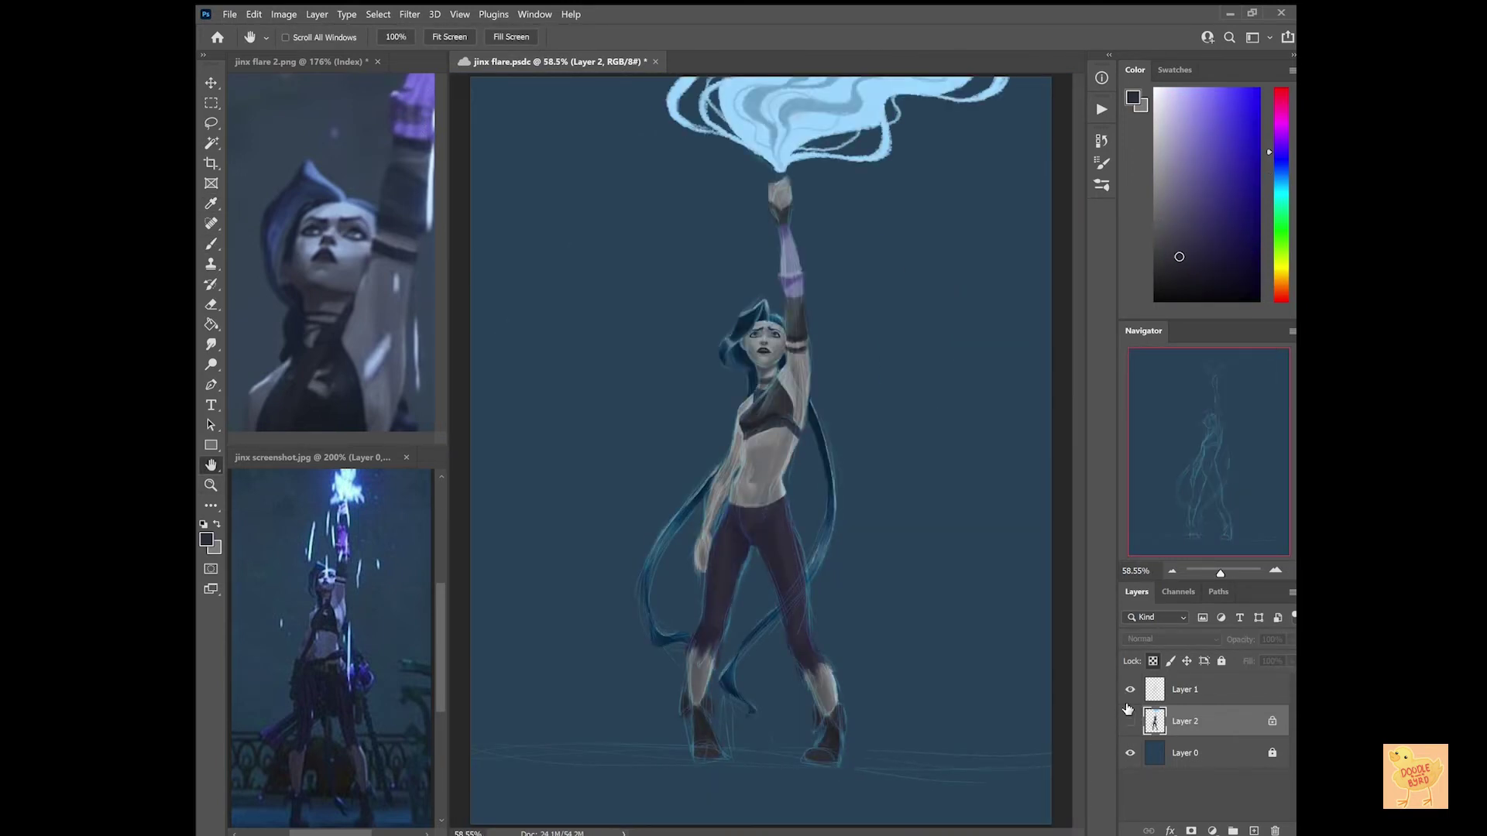
{"action": "left_click", "coordinate": [1130, 721]}
{"action": "left_click", "coordinate": [1130, 721]}
Select the facial features freehand and enlarge them to 102.52% width and 111.15% height with a slight skew.
{"action": "key", "text": "l"}
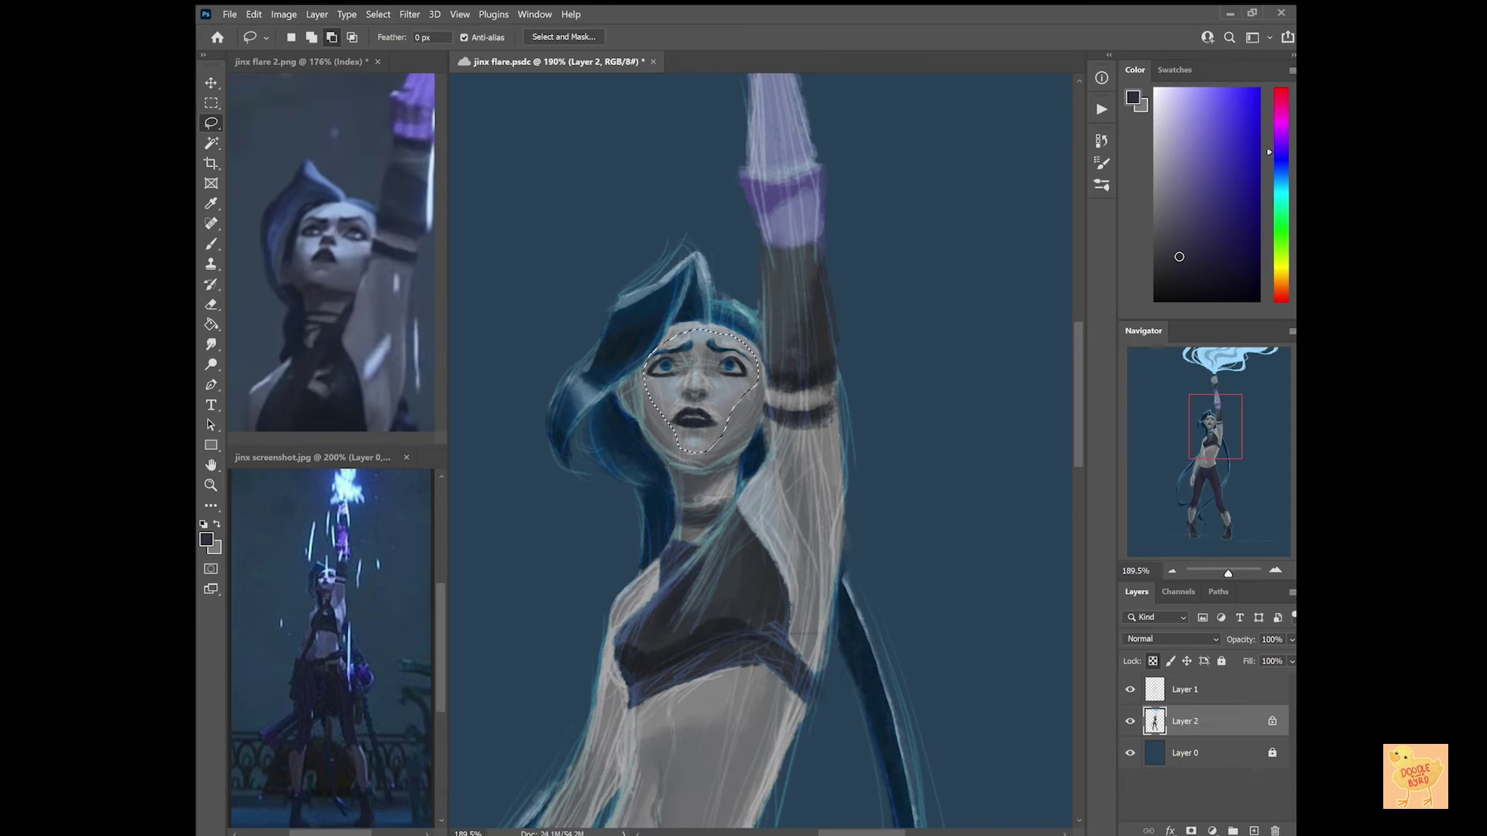
{"action": "key", "text": "v"}
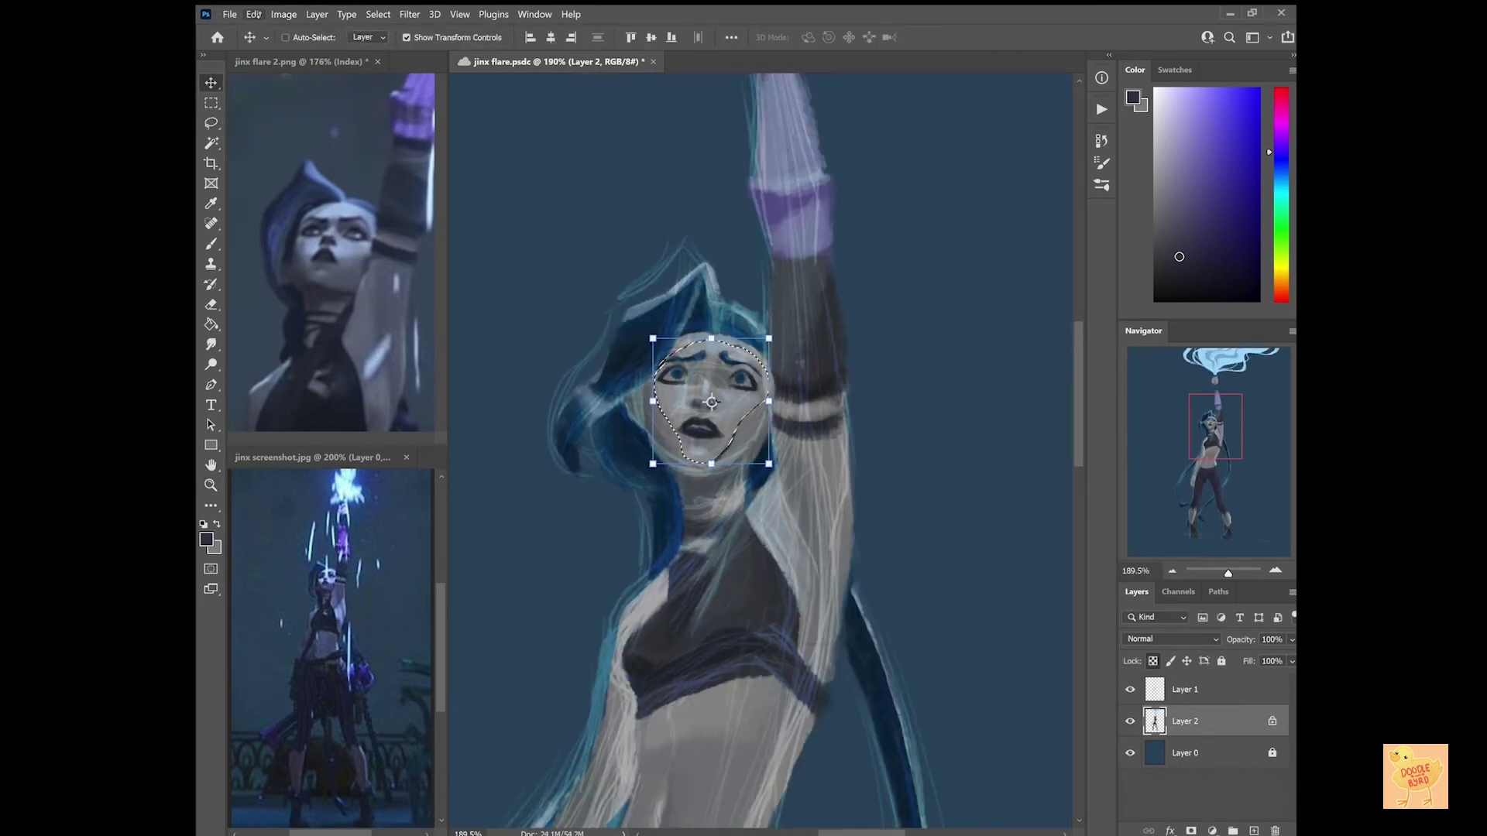
{"action": "left_click_drag", "start_coordinate": [653, 338], "coordinate": [649, 328]}
{"action": "left_click_drag", "start_coordinate": [711, 464], "coordinate": [709, 469]}
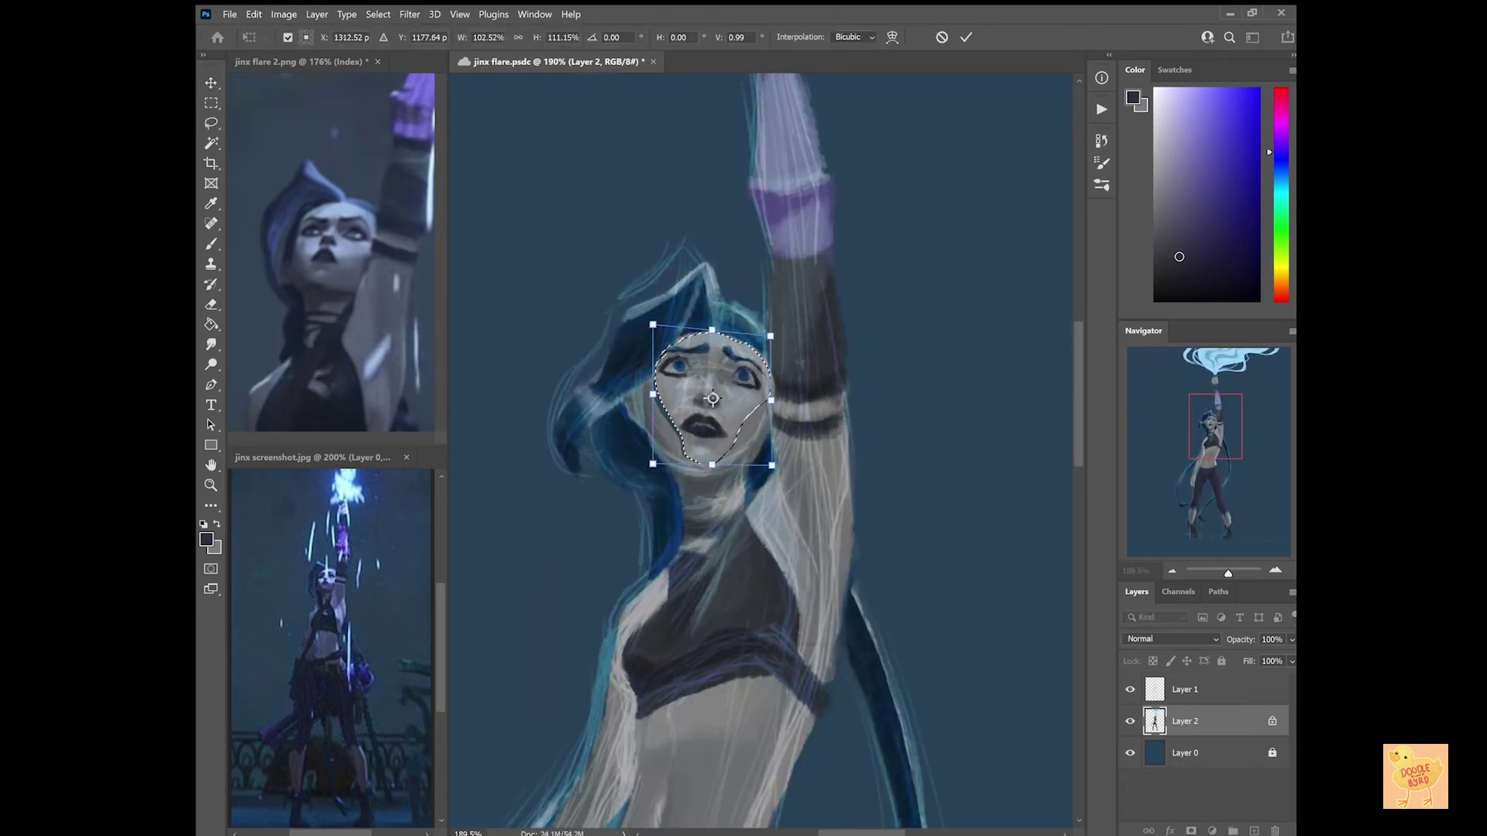
{"action": "key", "text": "Return"}
{"action": "key", "text": "ctrl+d"}
Refine the hair edge beside the jaw, the cheek highlights and the ear shadow with sampled blues and greys.
{"action": "key", "text": "z"}
{"action": "left_click_drag", "start_coordinate": [546, 246], "coordinate": [866, 593]}
{"action": "key", "text": "b"}
{"action": "mouse_move", "coordinate": [681, 424]}
{"action": "left_mouse_down", "text": "alt"}
{"action": "mouse_move", "coordinate": [717, 513]}
{"action": "mouse_move", "coordinate": [708, 504]}
{"action": "left_mouse_up", "text": "alt"}
{"action": "left_click", "coordinate": [881, 509], "text": "alt"}
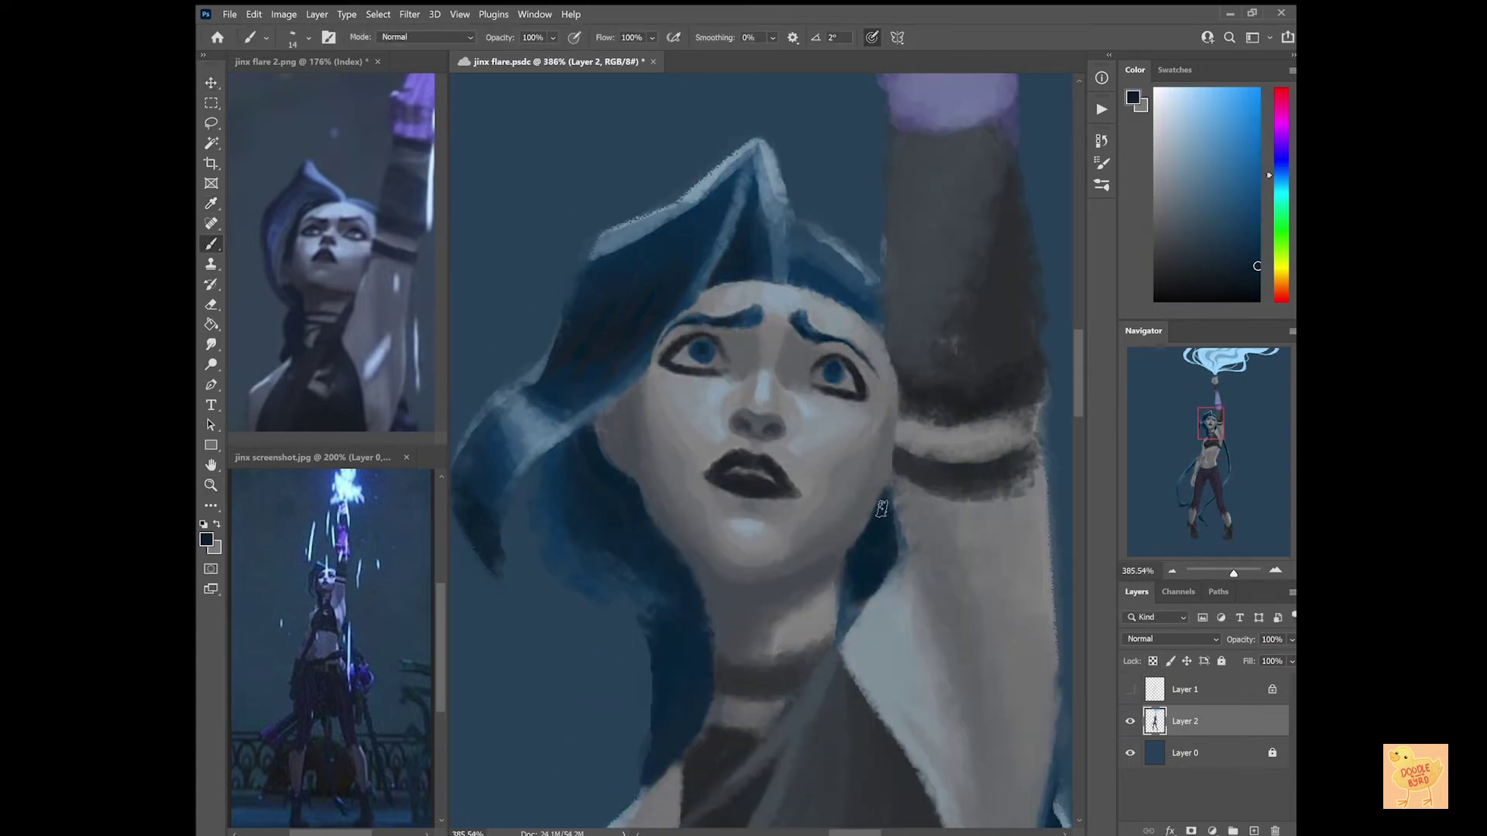
{"action": "left_click", "coordinate": [801, 403], "text": "alt"}
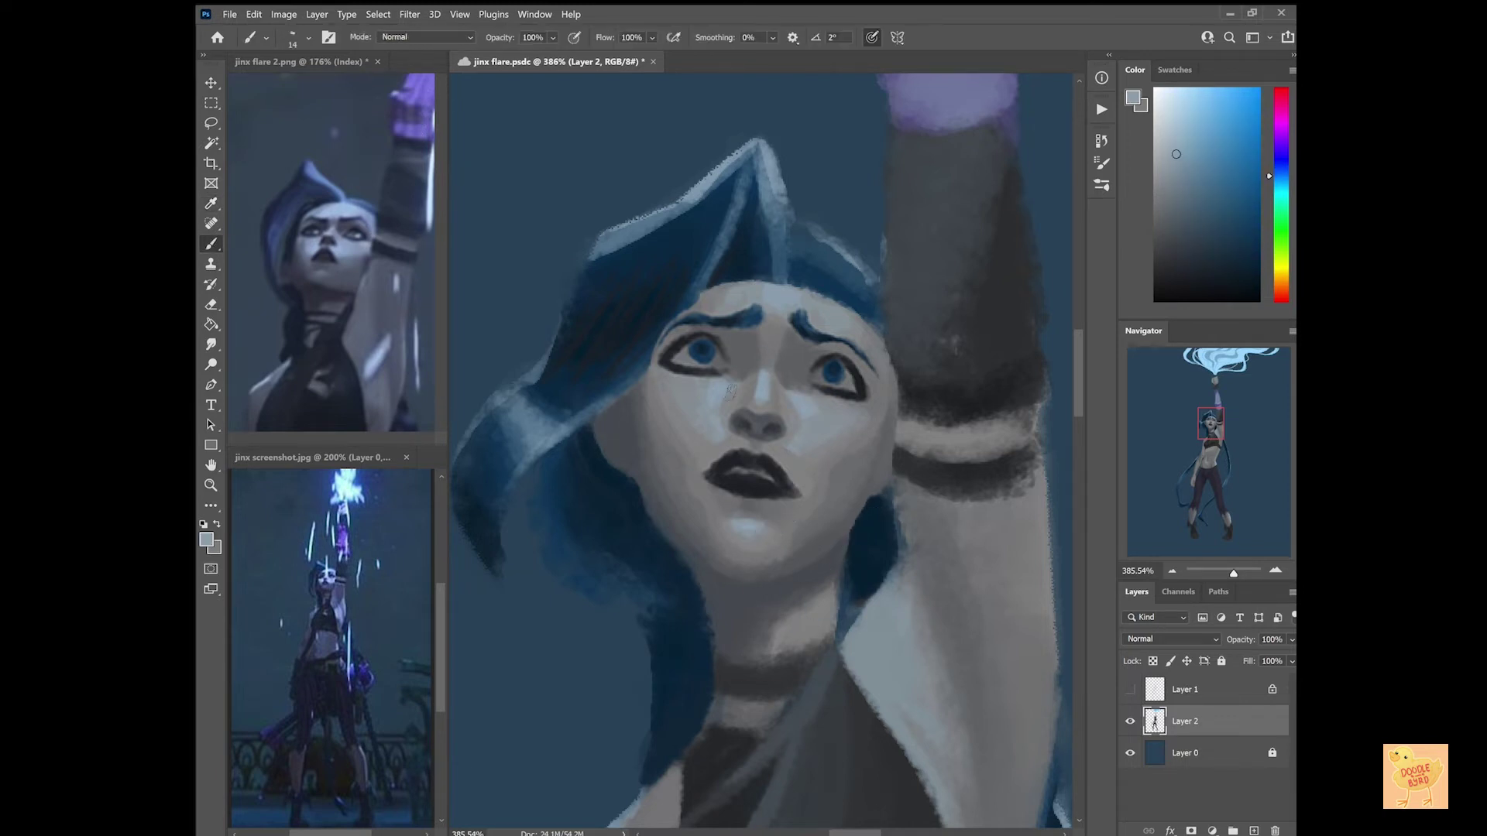
{"action": "left_click", "coordinate": [611, 432], "text": "alt"}
{"action": "left_click", "coordinate": [611, 432]}
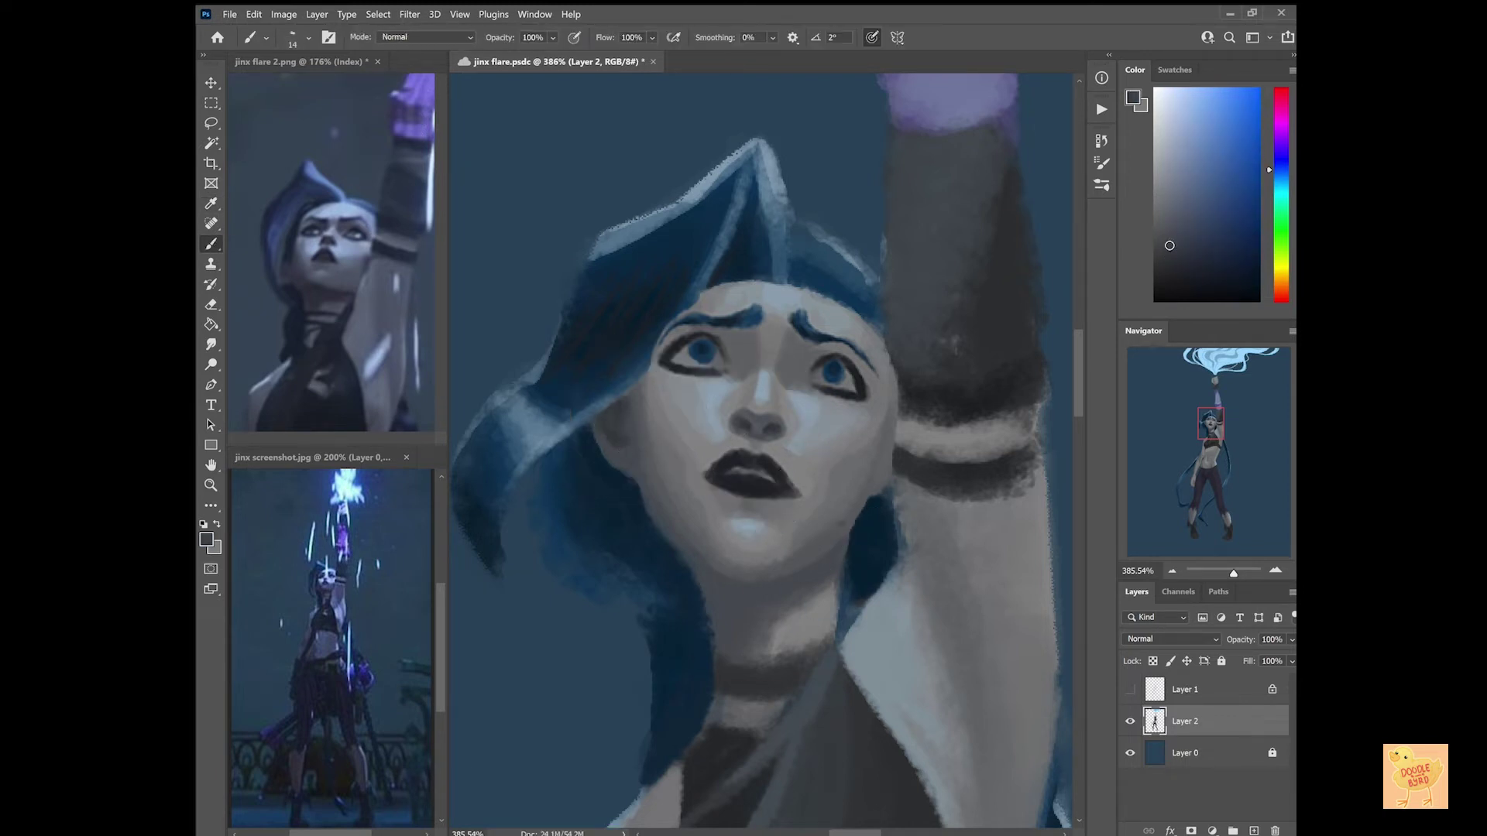
Blend the shading on the jaw, lower cheek and neck with sampled skin greys.
{"action": "scroll", "coordinate": [762, 451], "scroll_direction": "down", "scroll_amount": 3}
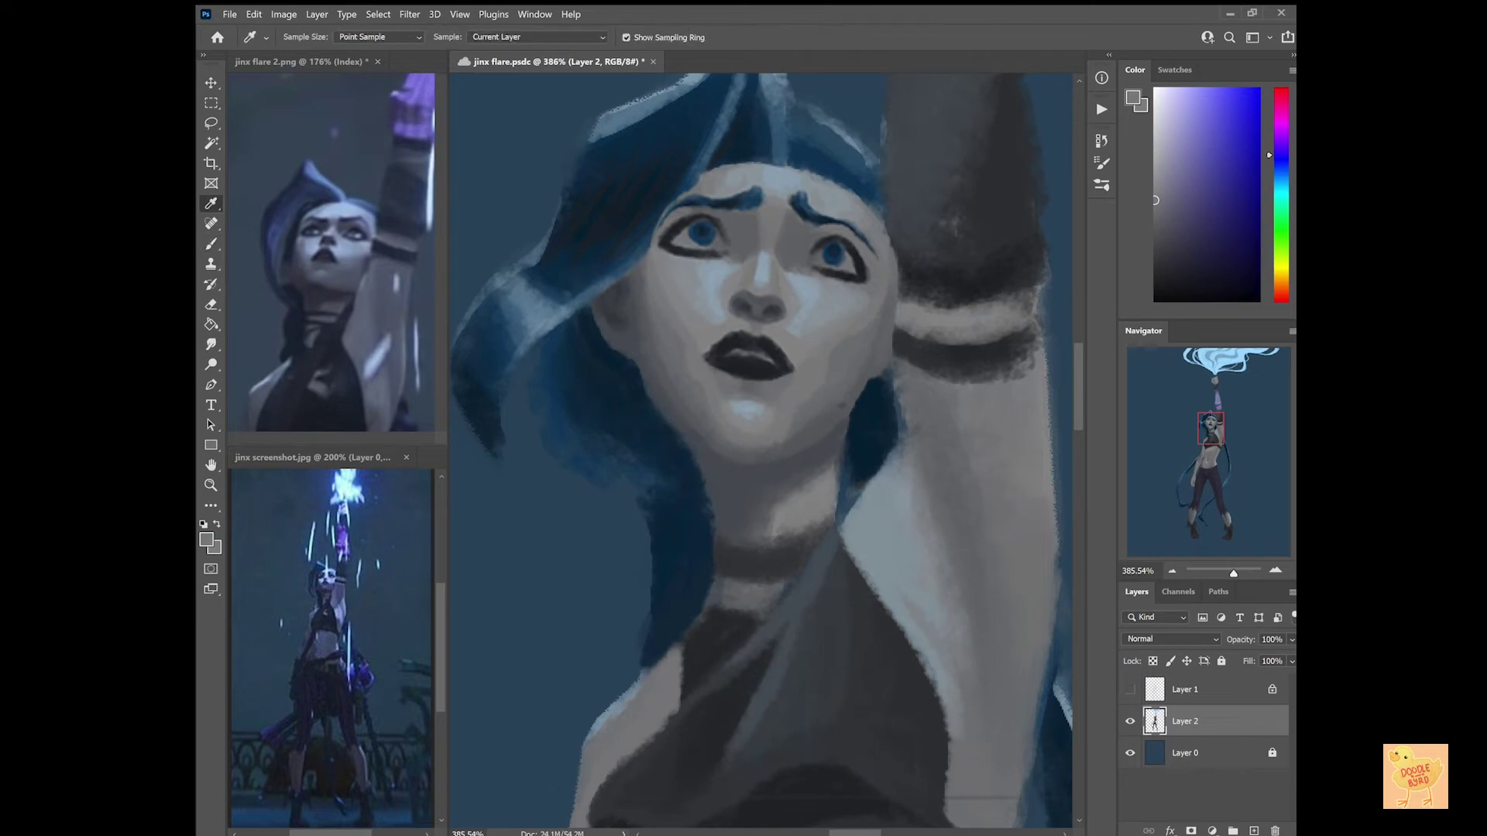
{"action": "left_click", "coordinate": [805, 370], "text": "alt"}
{"action": "left_click", "coordinate": [680, 388], "text": "alt"}
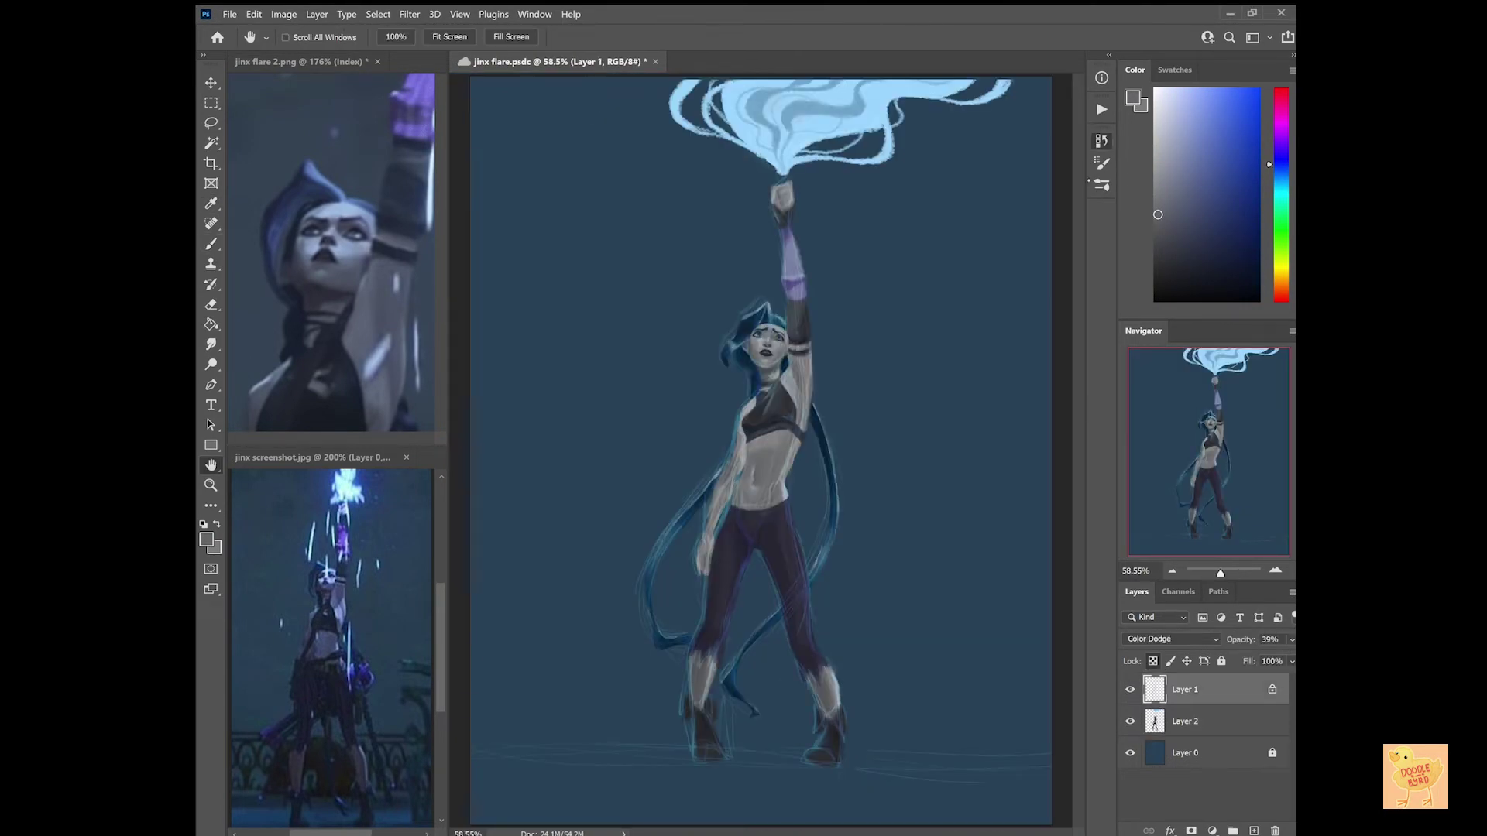
{"action": "key", "text": "v"}
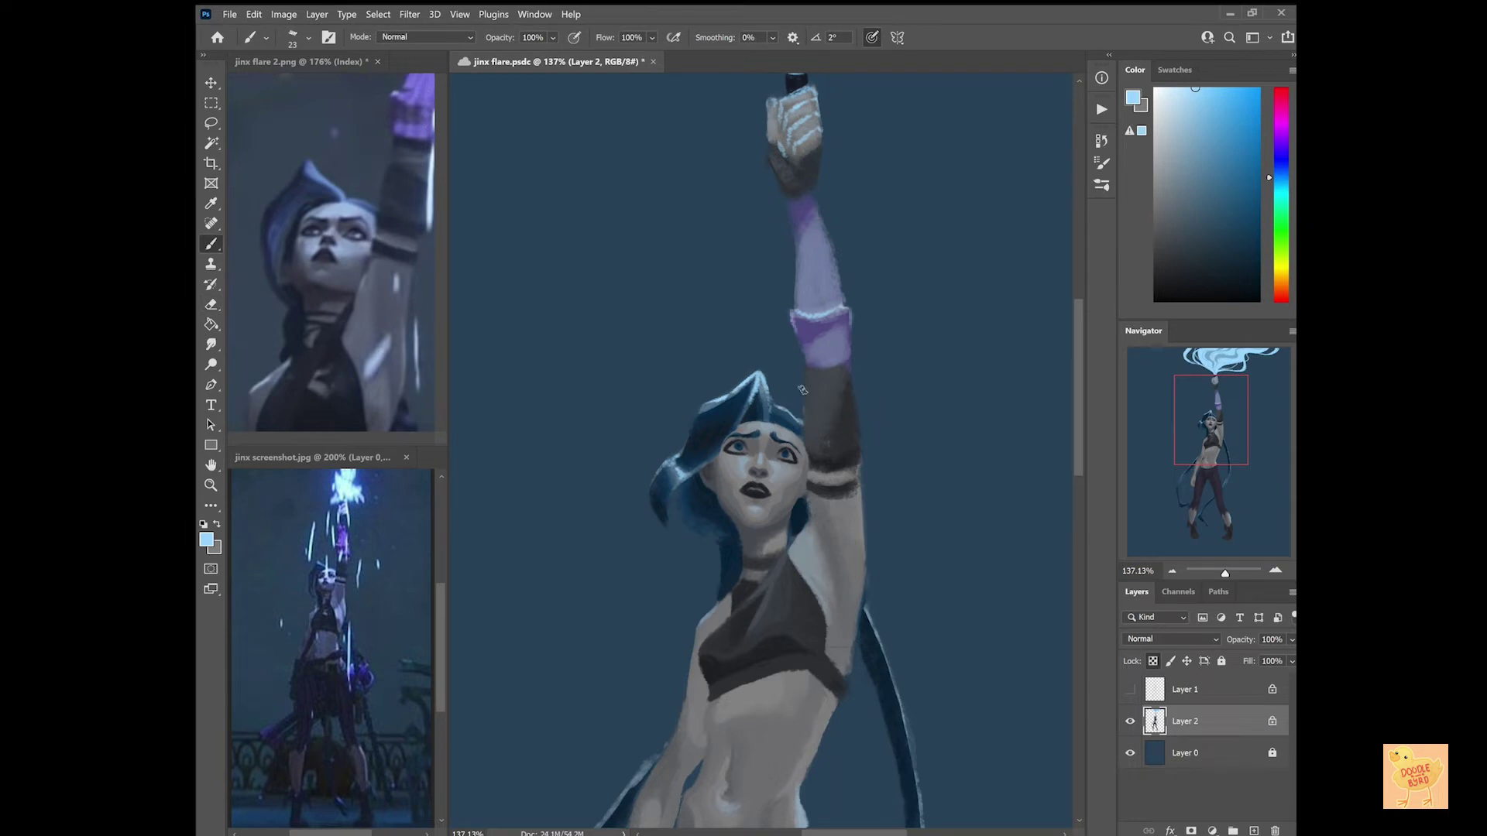
Paint light-blue rim lighting along the raised arm, the crop top's strap, the hip and the outer trouser leg.
{"action": "scroll", "coordinate": [809, 391], "scroll_direction": "down", "scroll_amount": 4}
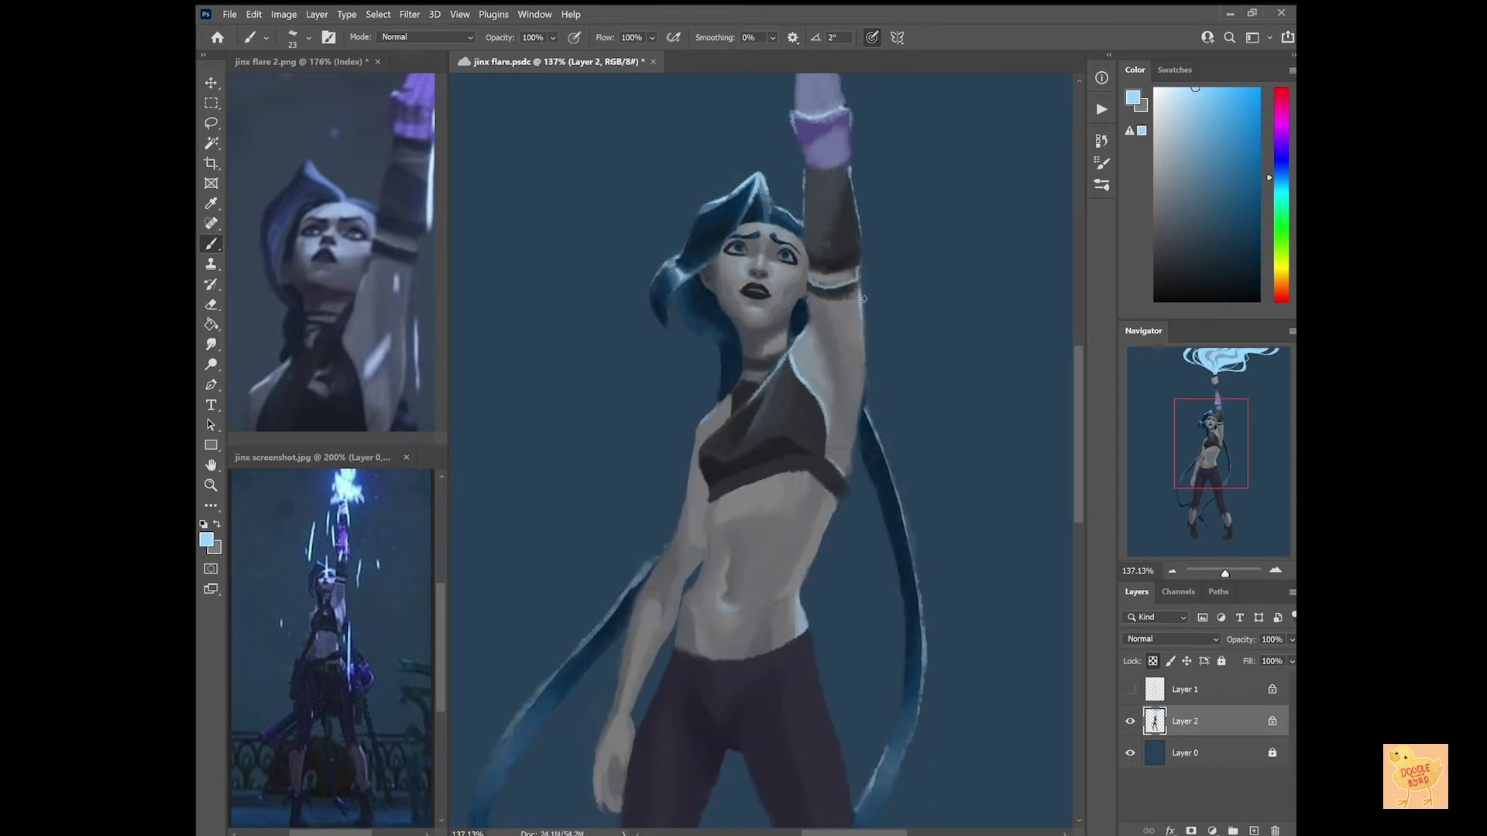
{"action": "scroll", "coordinate": [727, 396], "scroll_direction": "down", "scroll_amount": 7}
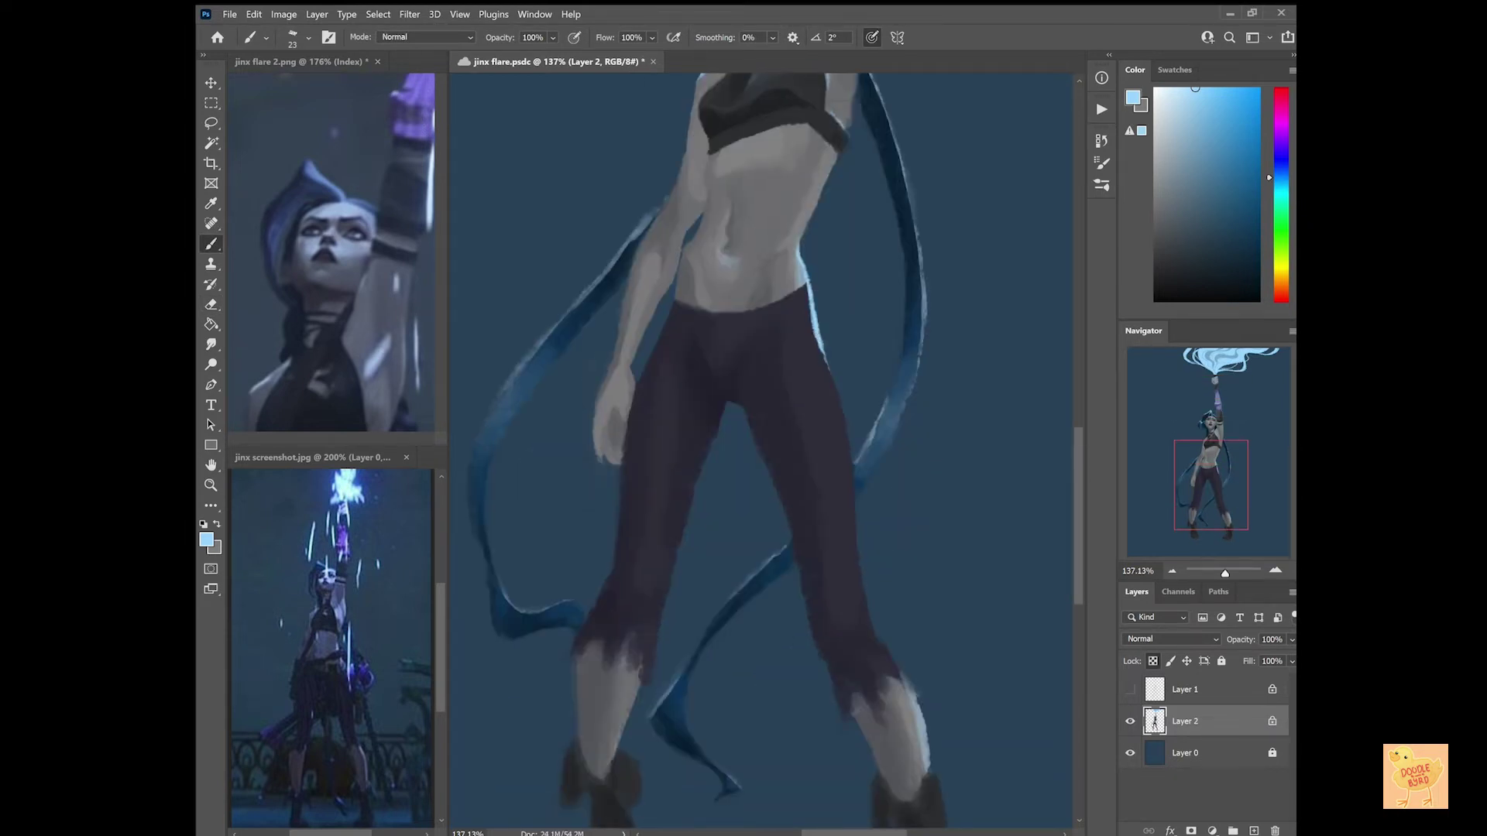
{"action": "scroll", "coordinate": [852, 475], "scroll_direction": "down", "scroll_amount": 2}
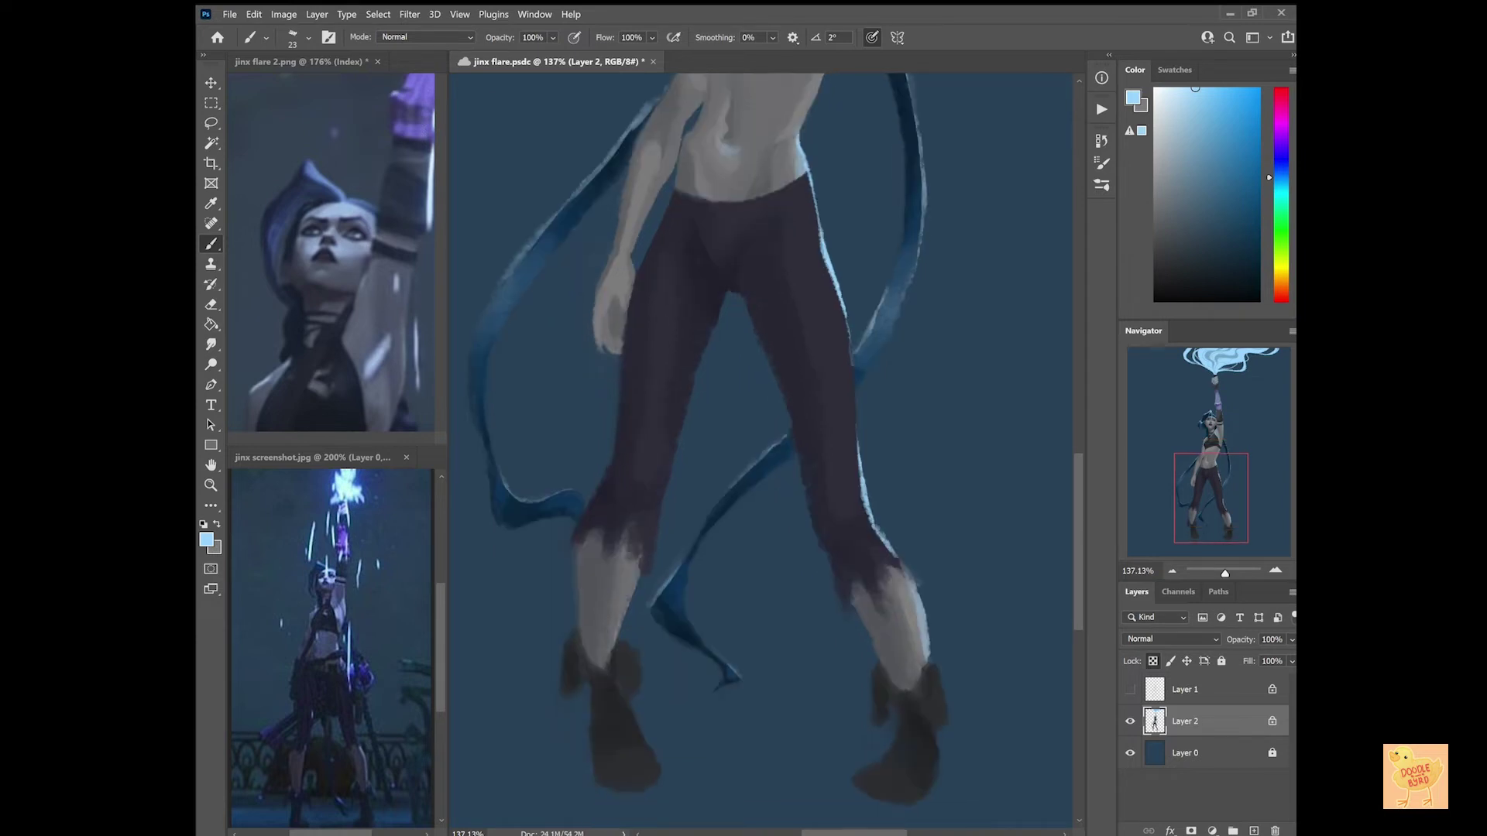
{"action": "scroll", "coordinate": [921, 455], "scroll_direction": "up", "scroll_amount": 7}
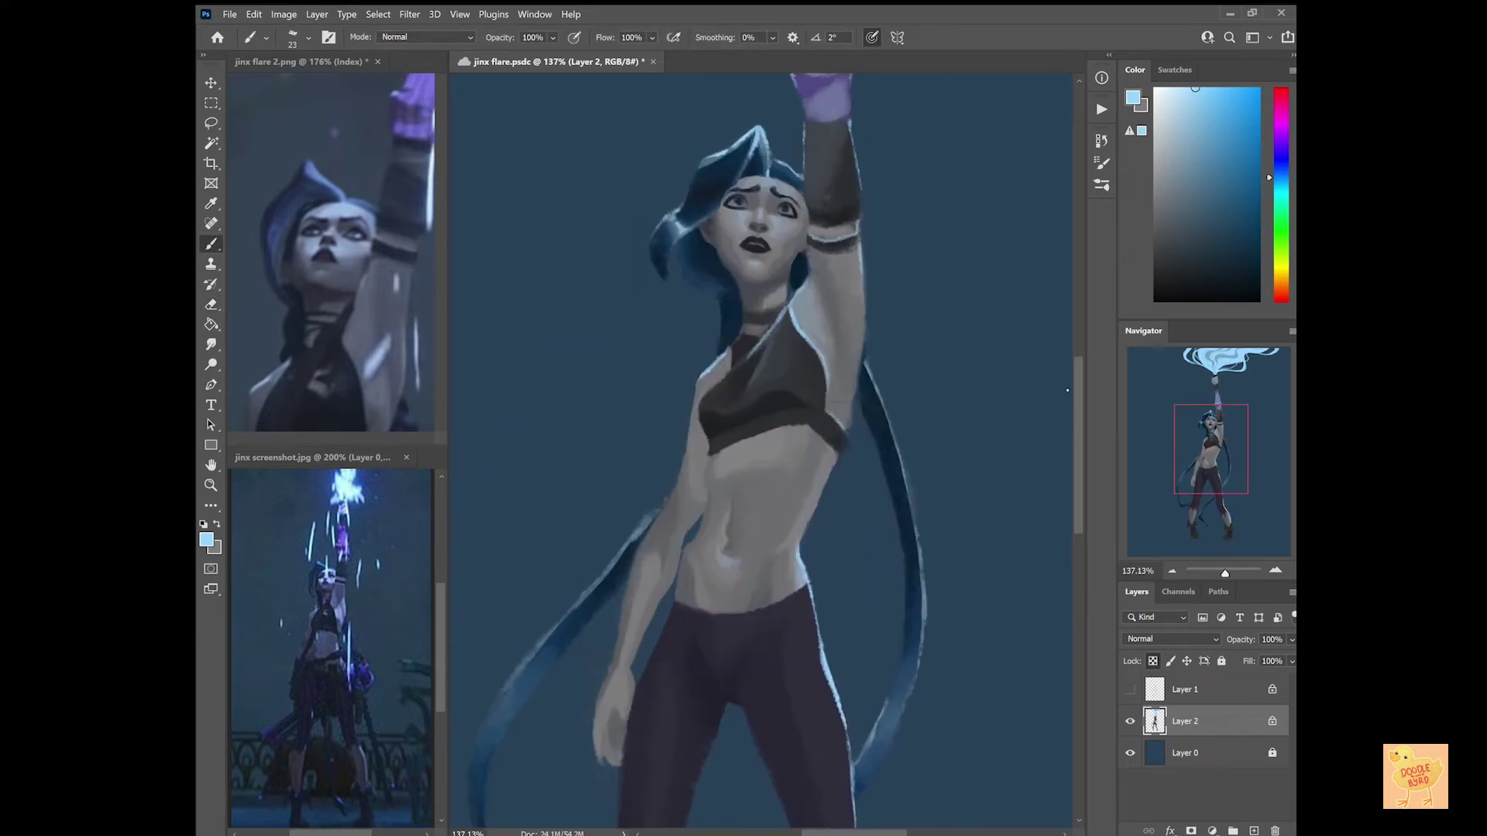
Add light-blue rim highlights and narrow bands along both long braids.
{"action": "mouse_move", "coordinate": [922, 455]}
{"action": "left_mouse_down"}
{"action": "mouse_move", "coordinate": [918, 557]}
{"action": "mouse_move", "coordinate": [871, 666]}
{"action": "left_mouse_up"}
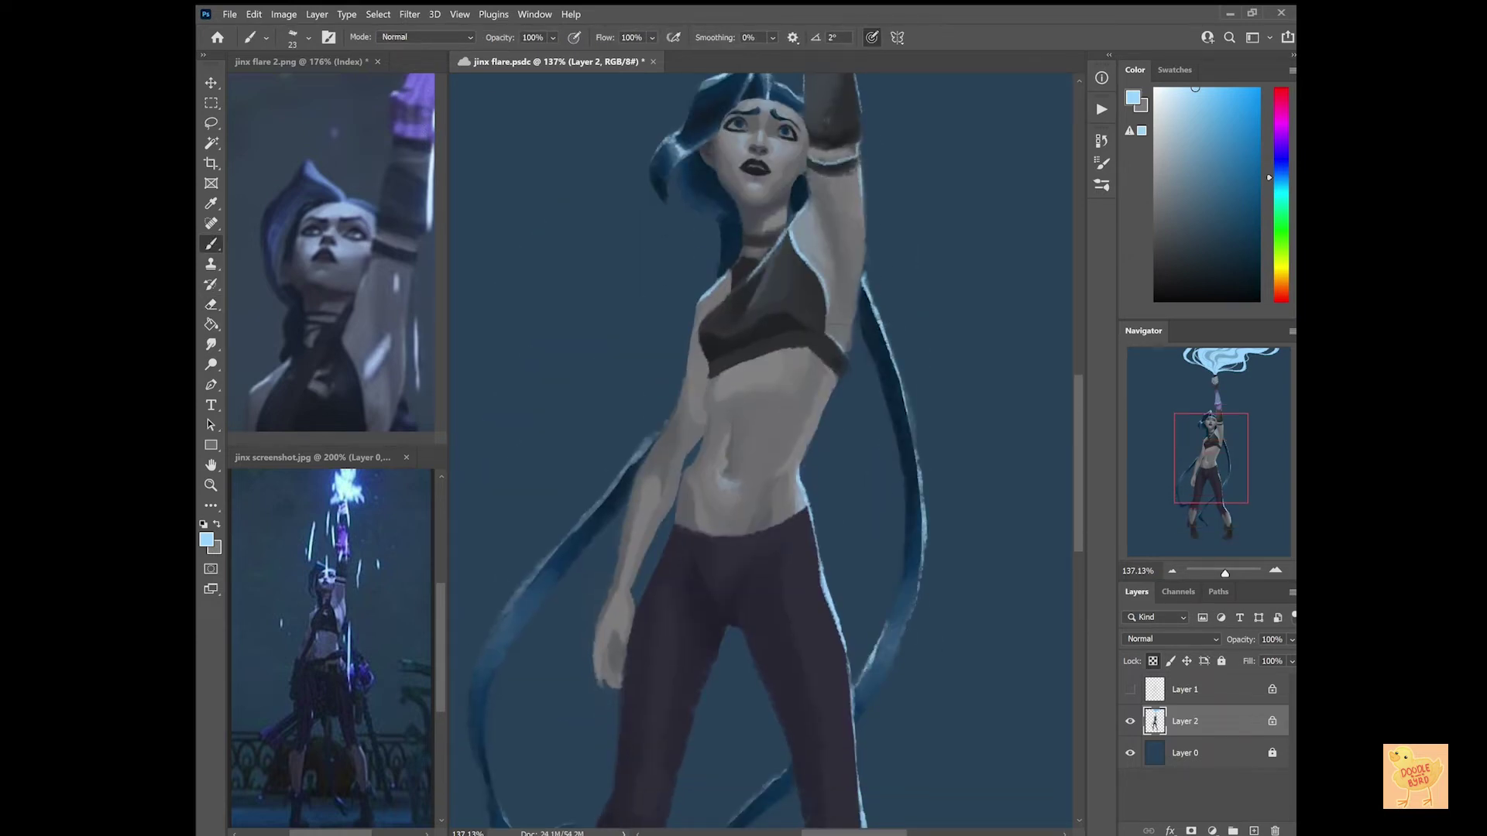
{"action": "scroll", "coordinate": [897, 637], "scroll_direction": "down", "scroll_amount": 4}
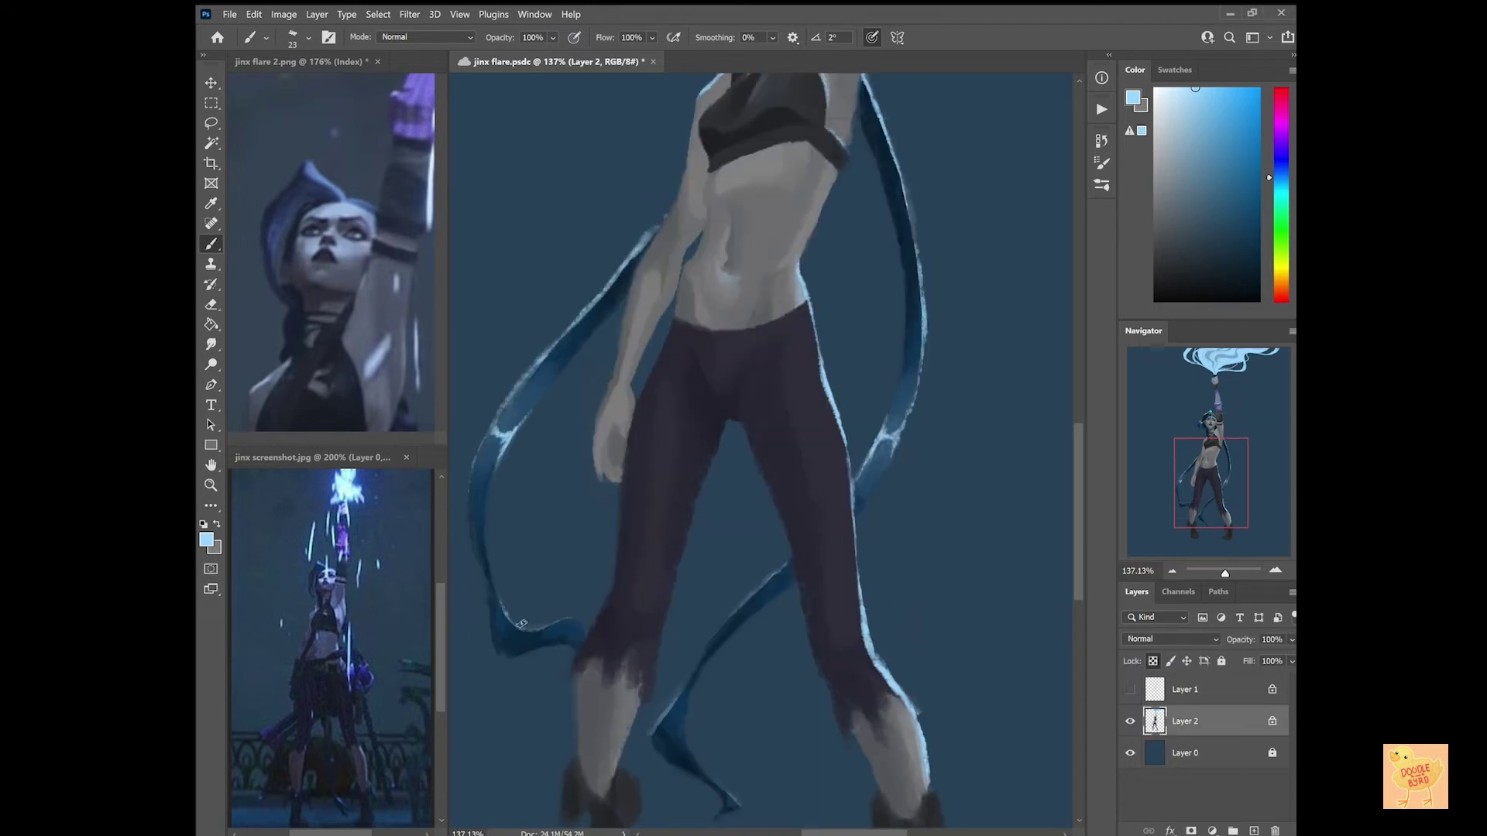
{"action": "scroll", "coordinate": [829, 678], "scroll_direction": "down", "scroll_amount": 5}
Set the brush opacity to 66% and paint light-blue rim light along the lowered arm, waistband, trouser legs and boot cuff.
{"action": "left_click", "coordinate": [1175, 70]}
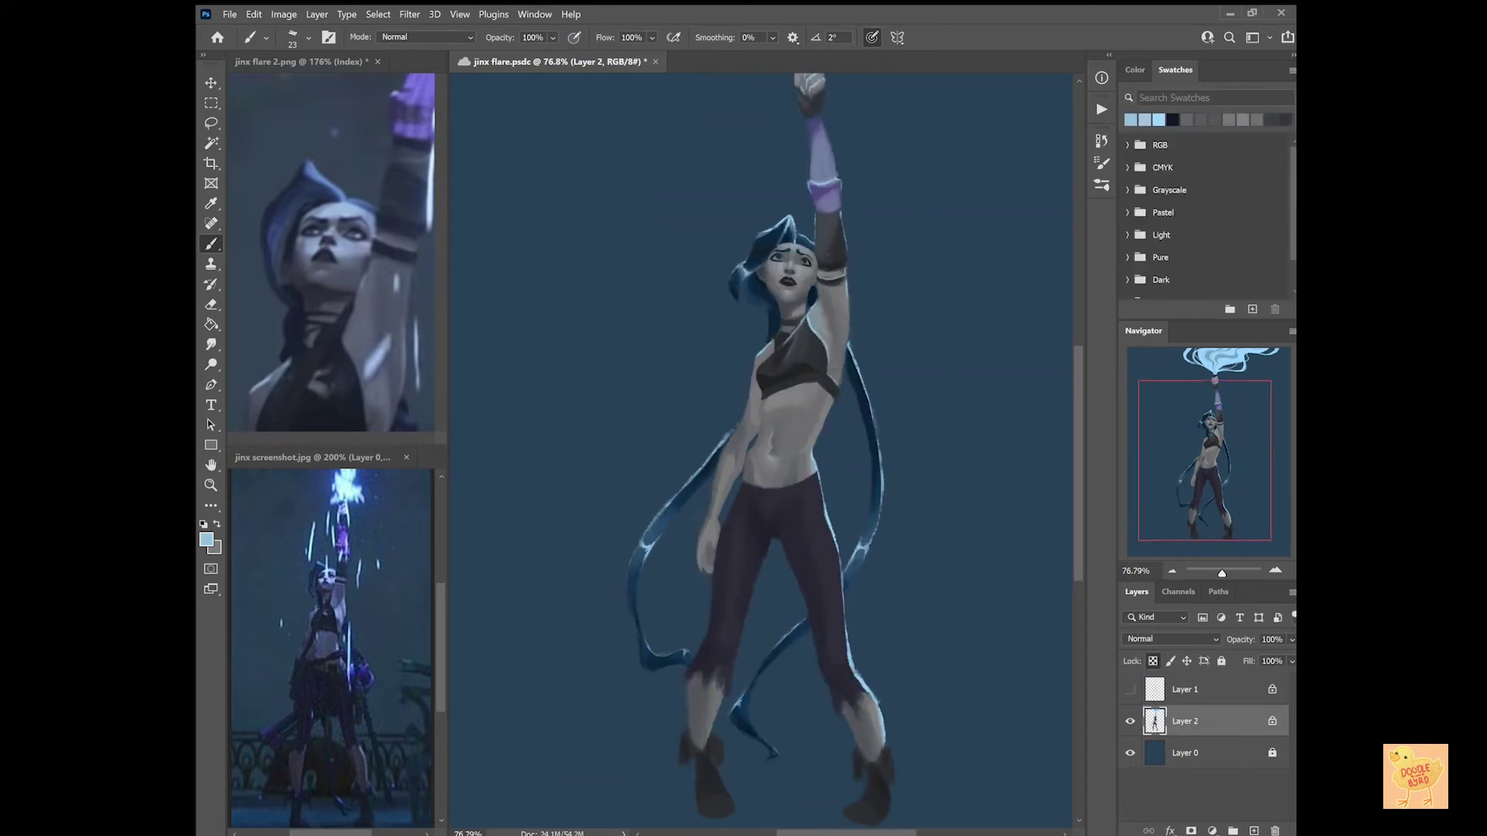
{"action": "key", "text": "6"}
{"action": "key", "text": "6"}
{"action": "scroll", "coordinate": [820, 319], "scroll_direction": "up", "scroll_amount": 4}
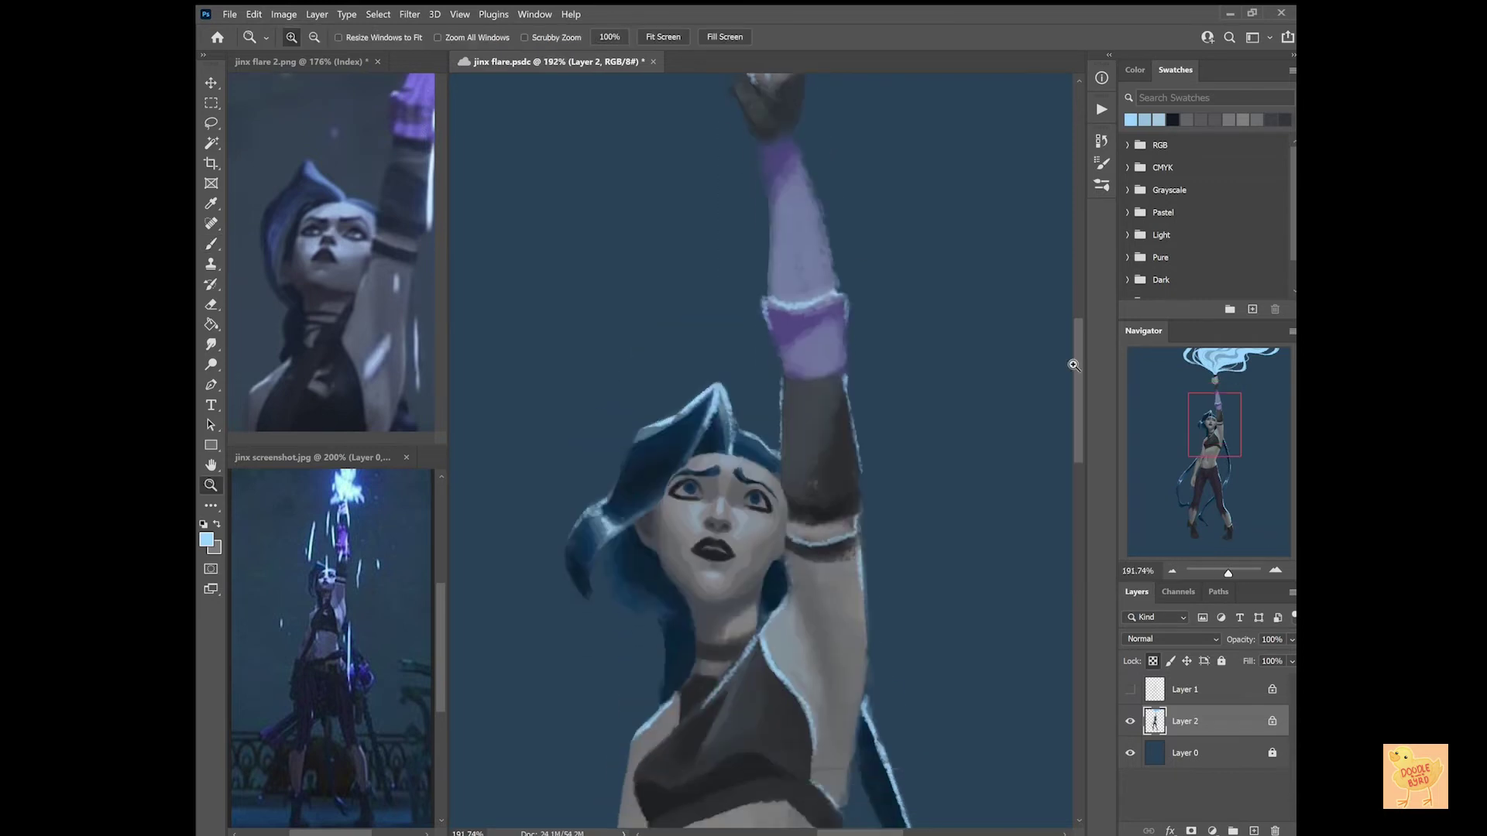
{"action": "scroll", "coordinate": [788, 291], "scroll_direction": "down", "scroll_amount": 4}
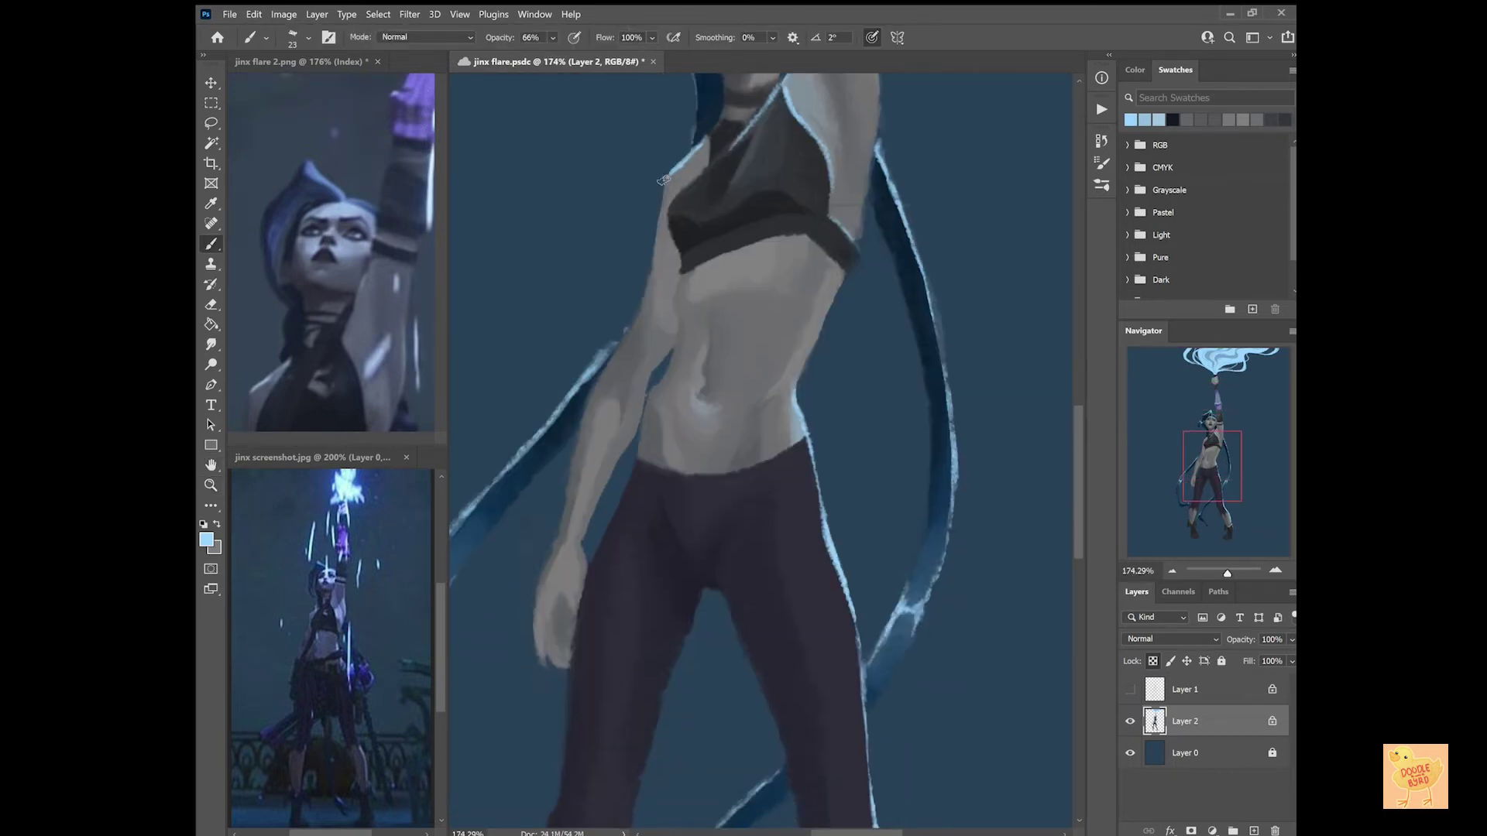
{"action": "scroll", "coordinate": [601, 493], "scroll_direction": "down", "scroll_amount": 3}
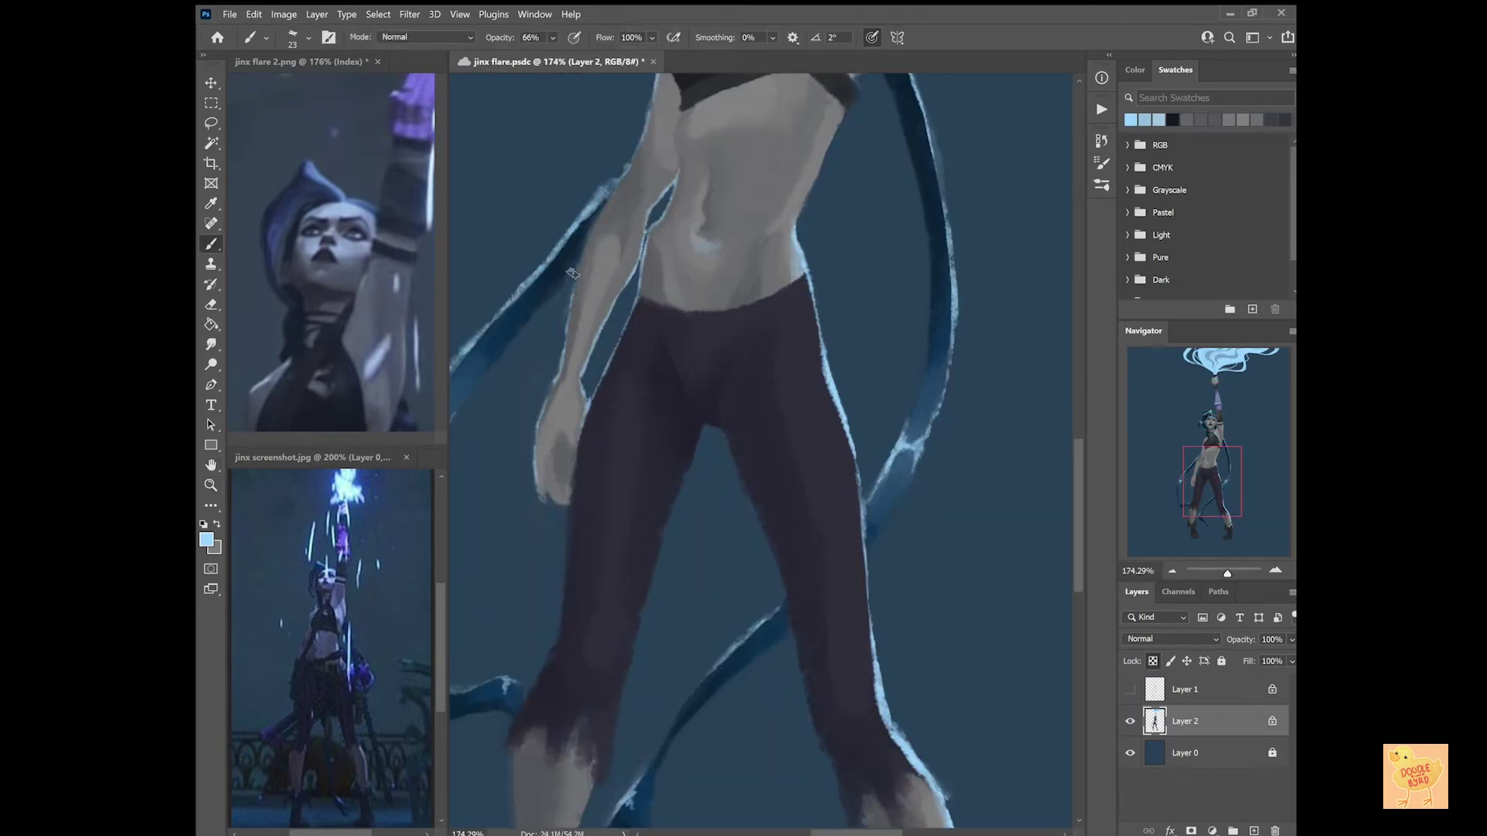
{"action": "scroll", "coordinate": [803, 114], "scroll_direction": "down", "scroll_amount": 4}
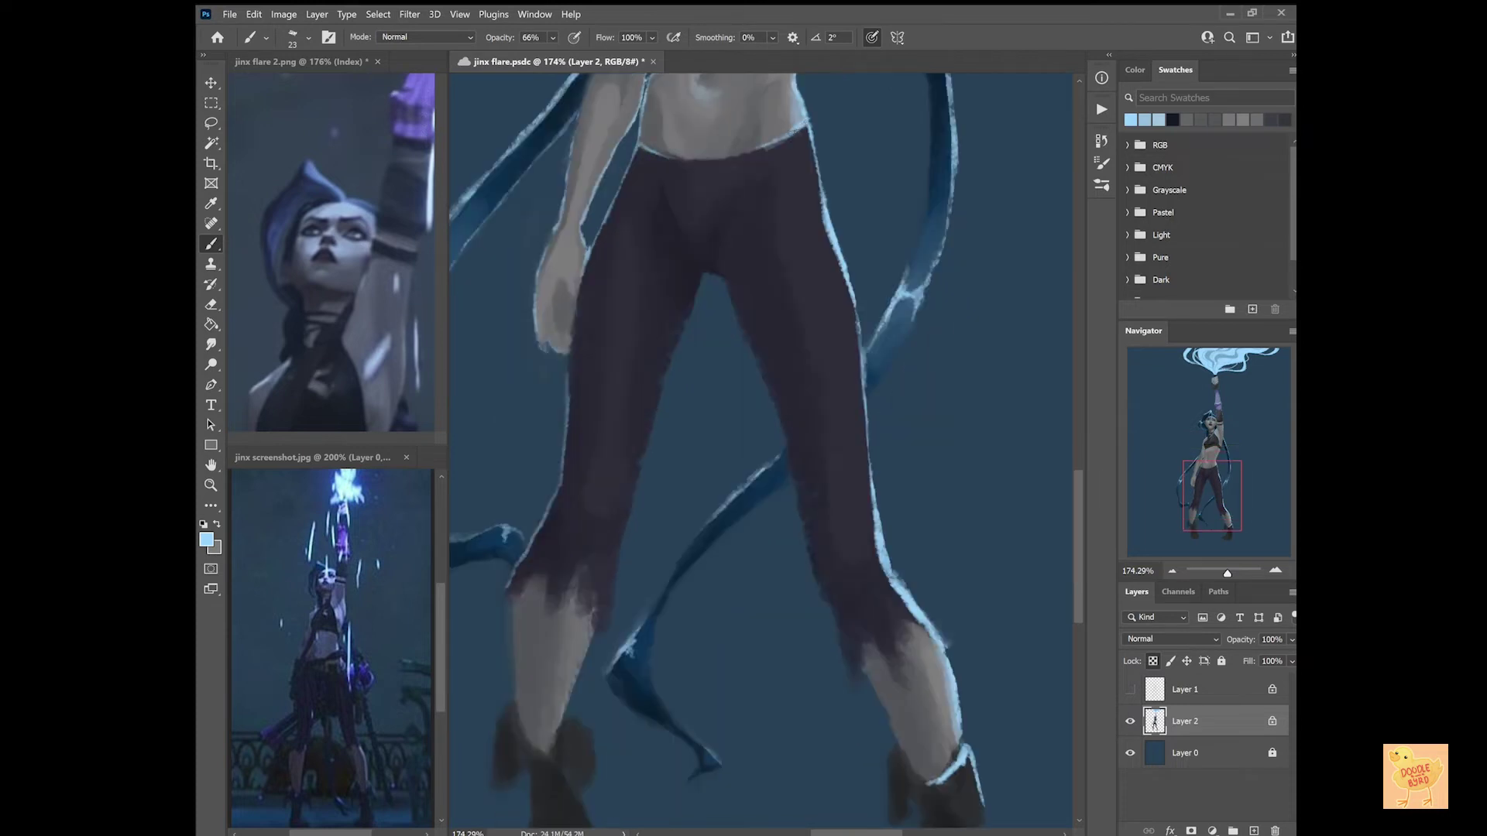
{"action": "scroll", "coordinate": [763, 449], "scroll_direction": "down", "scroll_amount": 3}
Flip the canvas horizontally, compare the painted figure with the sketch, and hide the sketch layer.
{"action": "key", "text": "h"}
{"action": "key", "text": "ctrl+0"}
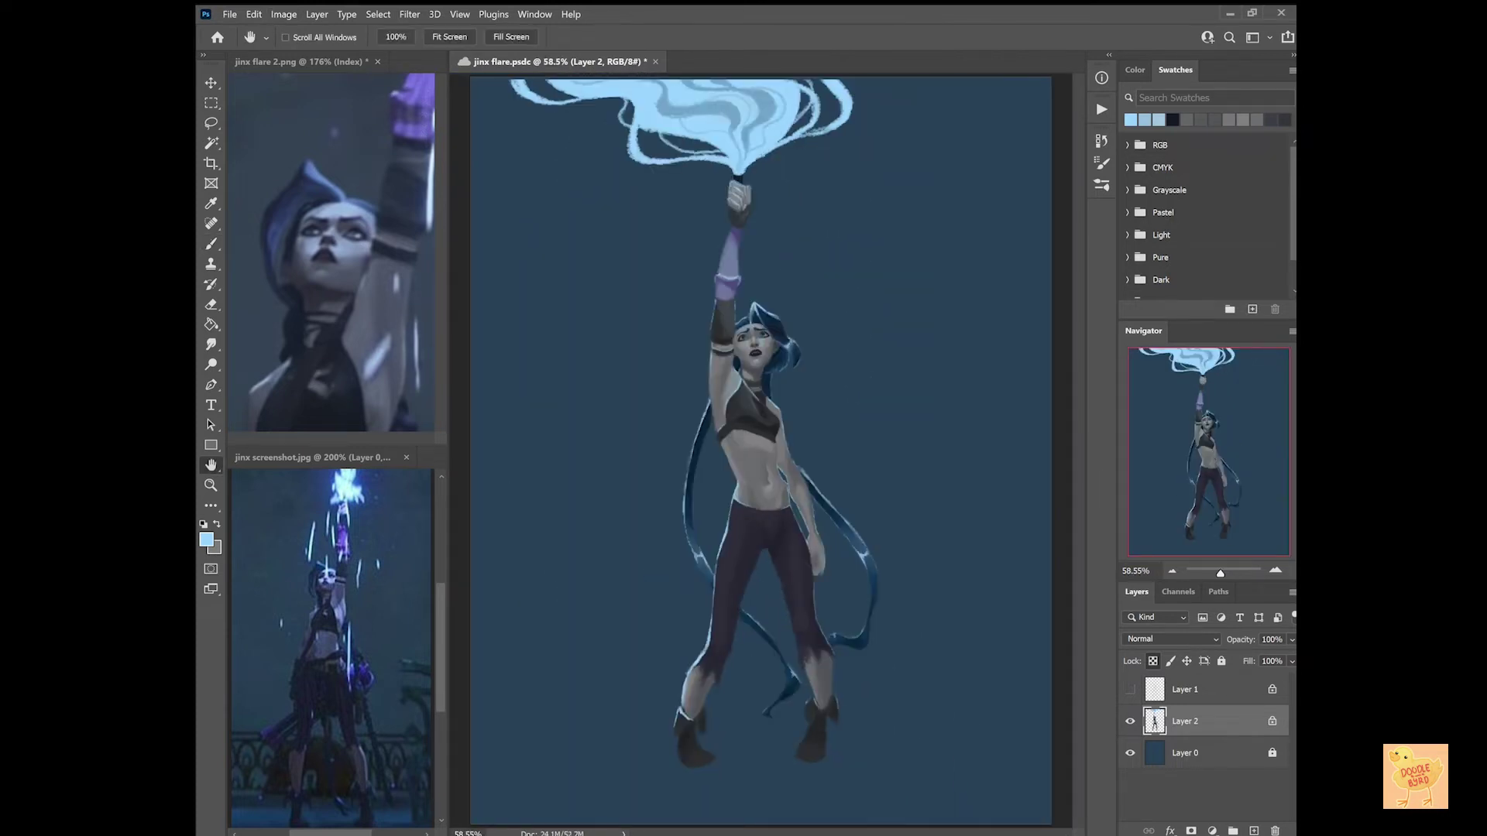
{"action": "left_click", "coordinate": [1130, 720]}
{"action": "left_click", "coordinate": [1130, 721]}
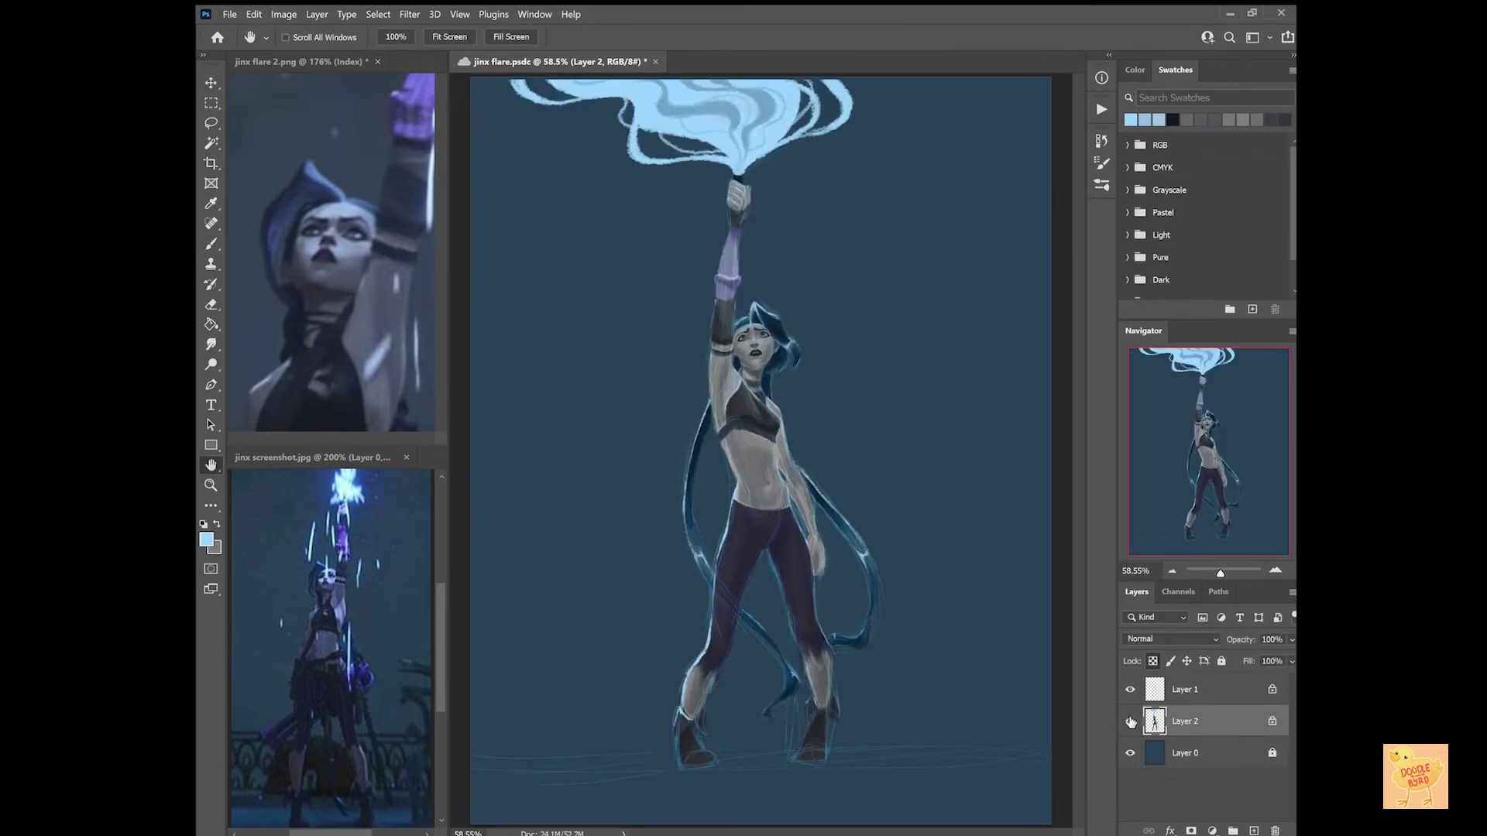
{"action": "left_click", "coordinate": [1130, 721]}
{"action": "left_click", "coordinate": [1129, 721]}
{"action": "left_click", "coordinate": [1129, 689]}
Reposition the foot on the lowered-arm side slightly outward using a freehand selection and transform.
{"action": "key", "text": "l"}
{"action": "scroll", "coordinate": [772, 697], "scroll_direction": "up", "scroll_amount": 2}
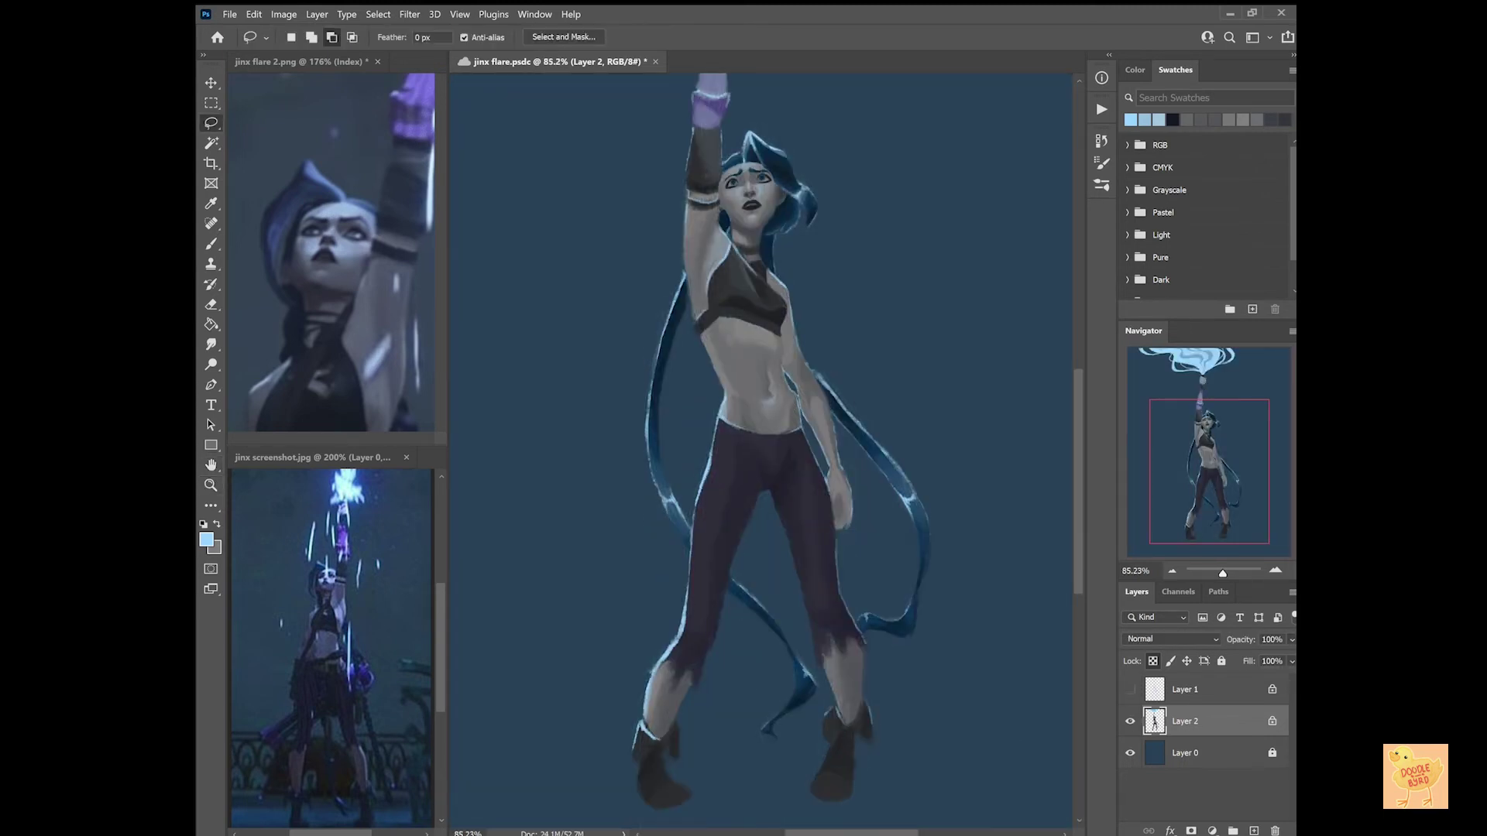
{"action": "key", "text": "v"}
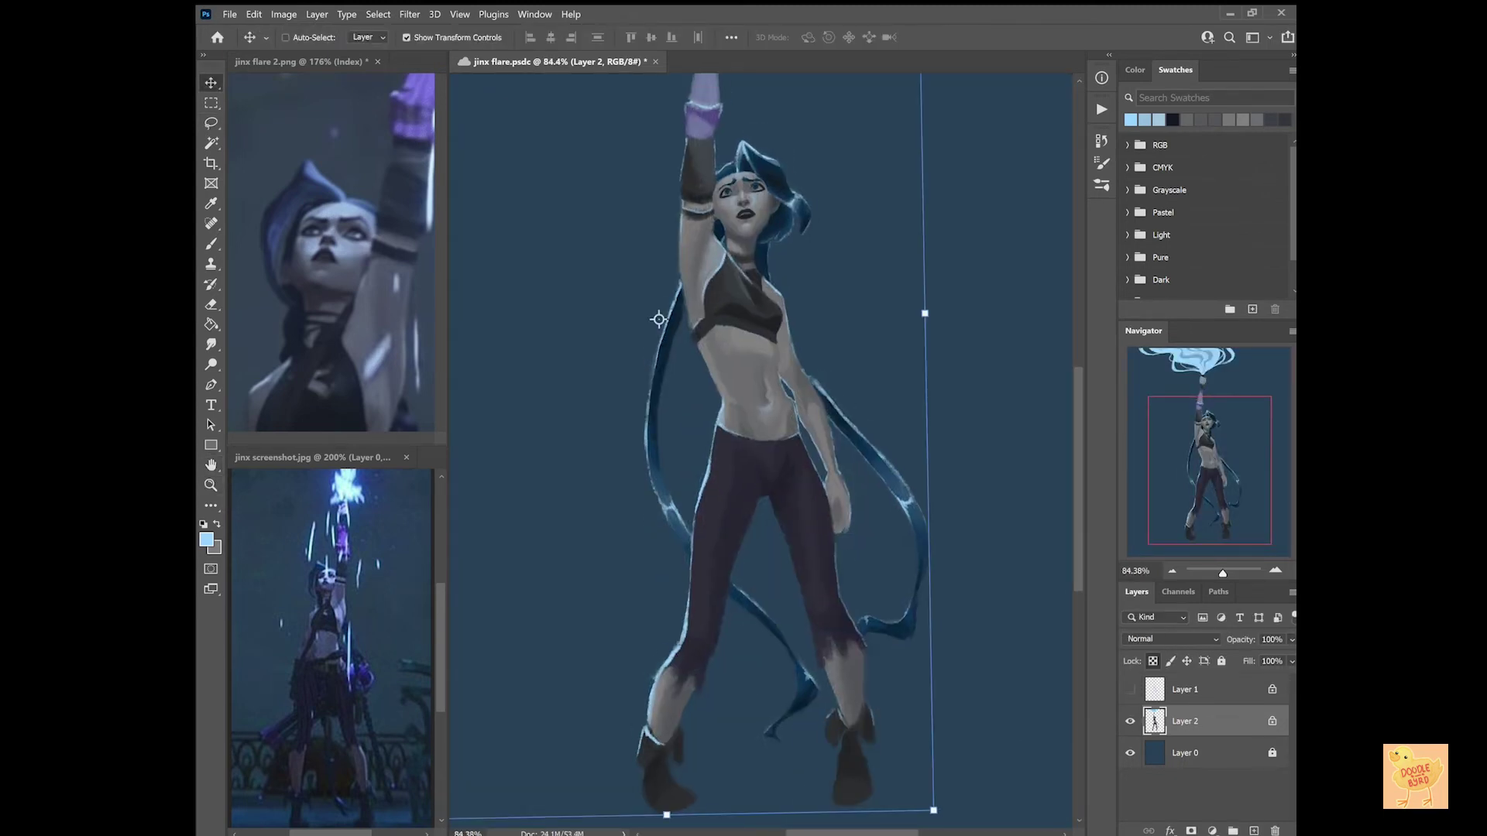
Freehand-select the lower leg on the raised-arm side and warp it to shorten and reshape the knee and calf.
{"action": "key", "text": "l"}
{"action": "left_click_drag", "start_coordinate": [689, 561], "coordinate": [686, 564]}
{"action": "key", "text": "v"}
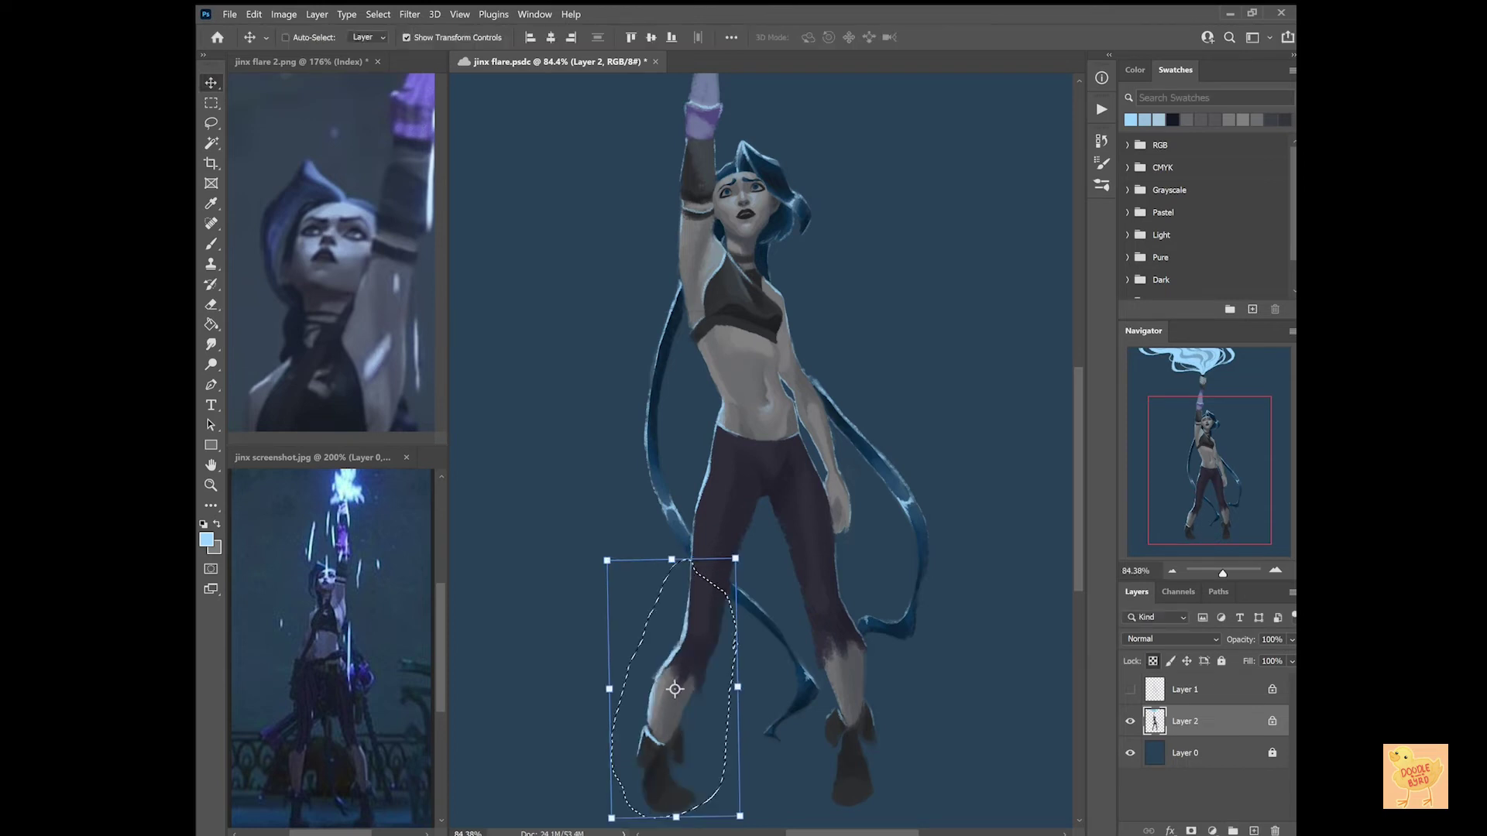
{"action": "left_click_drag", "start_coordinate": [612, 817], "coordinate": [625, 741]}
{"action": "left_click", "coordinate": [892, 37]}
{"action": "left_click_drag", "start_coordinate": [689, 651], "coordinate": [709, 623]}
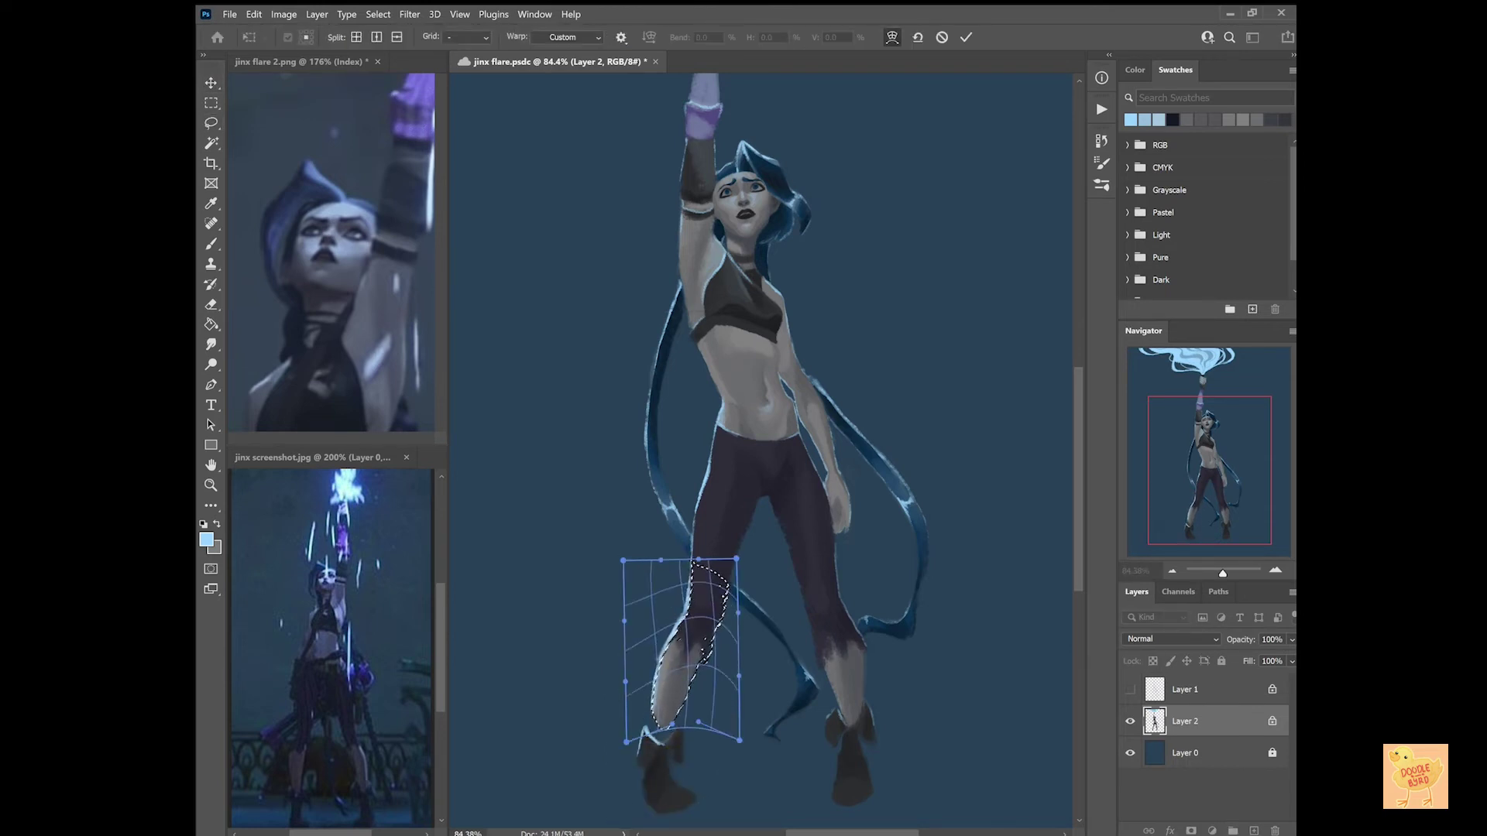
{"action": "key", "text": "Return"}
Select the boot area on the raised-arm side freehand, reposition it slightly against the calf, and deselect.
{"action": "key", "text": "l"}
{"action": "left_click_drag", "start_coordinate": [643, 720], "coordinate": [646, 724]}
{"action": "key", "text": "v"}
{"action": "left_click_drag", "start_coordinate": [672, 597], "coordinate": [671, 707]}
{"action": "key", "text": "ctrl+d"}
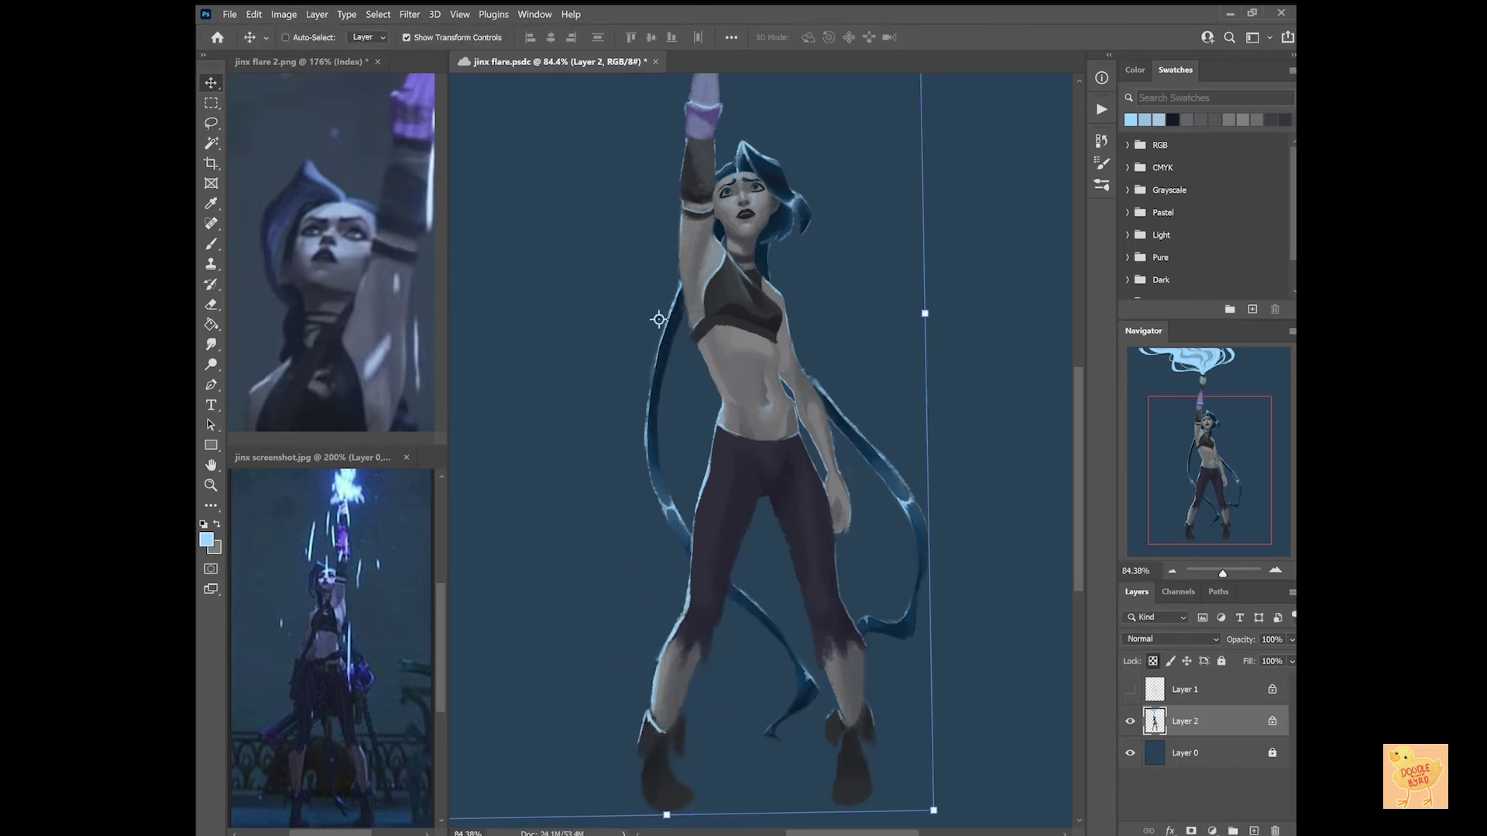
Show the sketch on Layer 1, toggle Layer 2's visibility to compare the figure with it, and save the document.
{"action": "left_click", "coordinate": [1129, 690]}
{"action": "left_click", "coordinate": [1131, 721]}
{"action": "left_click", "coordinate": [1131, 721]}
{"action": "left_click", "coordinate": [1130, 720]}
{"action": "left_click", "coordinate": [1131, 721]}
{"action": "key", "text": "ctrl+s"}
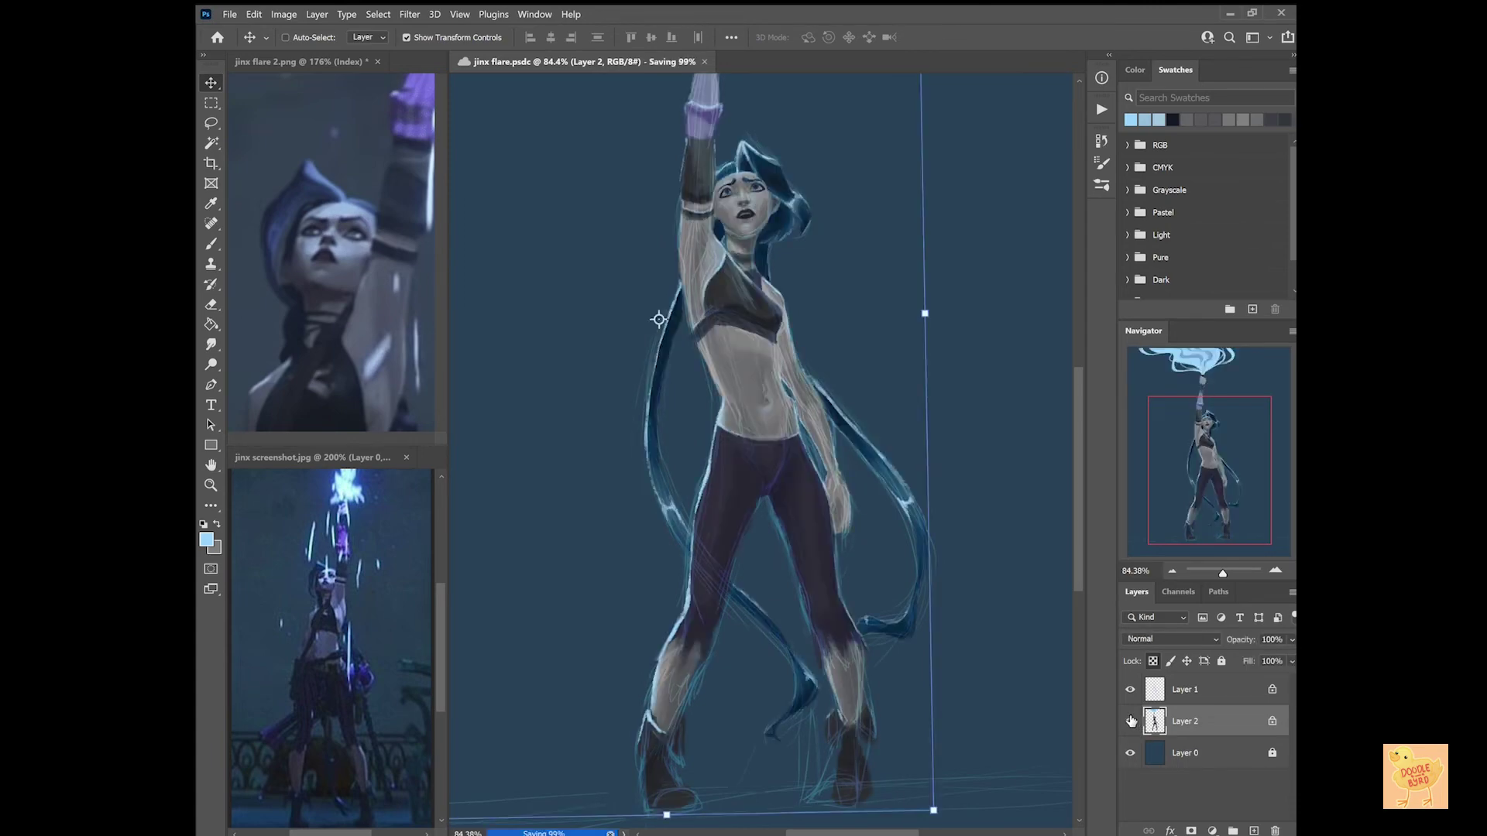
Hide the sketch, freehand-select the head and hair, and nudge them slightly on Layer 2.
{"action": "left_click", "coordinate": [1130, 689]}
{"action": "left_click", "coordinate": [1192, 689]}
{"action": "scroll", "coordinate": [697, 271], "scroll_direction": "up", "scroll_amount": 3}
{"action": "key", "text": "l"}
{"action": "mouse_move", "coordinate": [724, 192]}
{"action": "left_mouse_down"}
{"action": "mouse_move", "coordinate": [628, 350]}
{"action": "mouse_move", "coordinate": [658, 464]}
{"action": "mouse_move", "coordinate": [701, 491]}
{"action": "mouse_move", "coordinate": [720, 464]}
{"action": "left_mouse_up"}
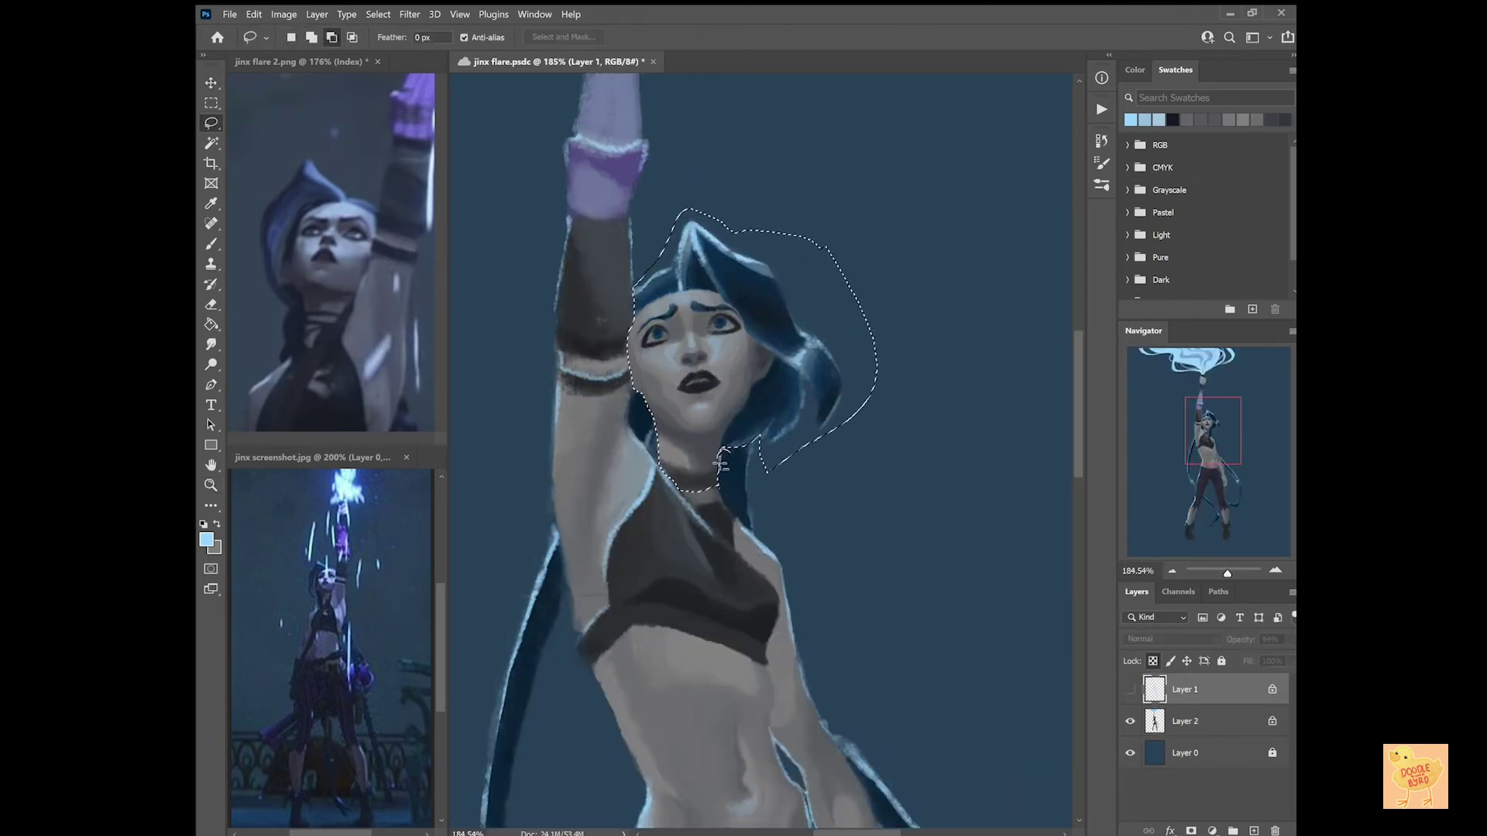
{"action": "key", "text": "v"}
{"action": "left_click", "coordinate": [1193, 720]}
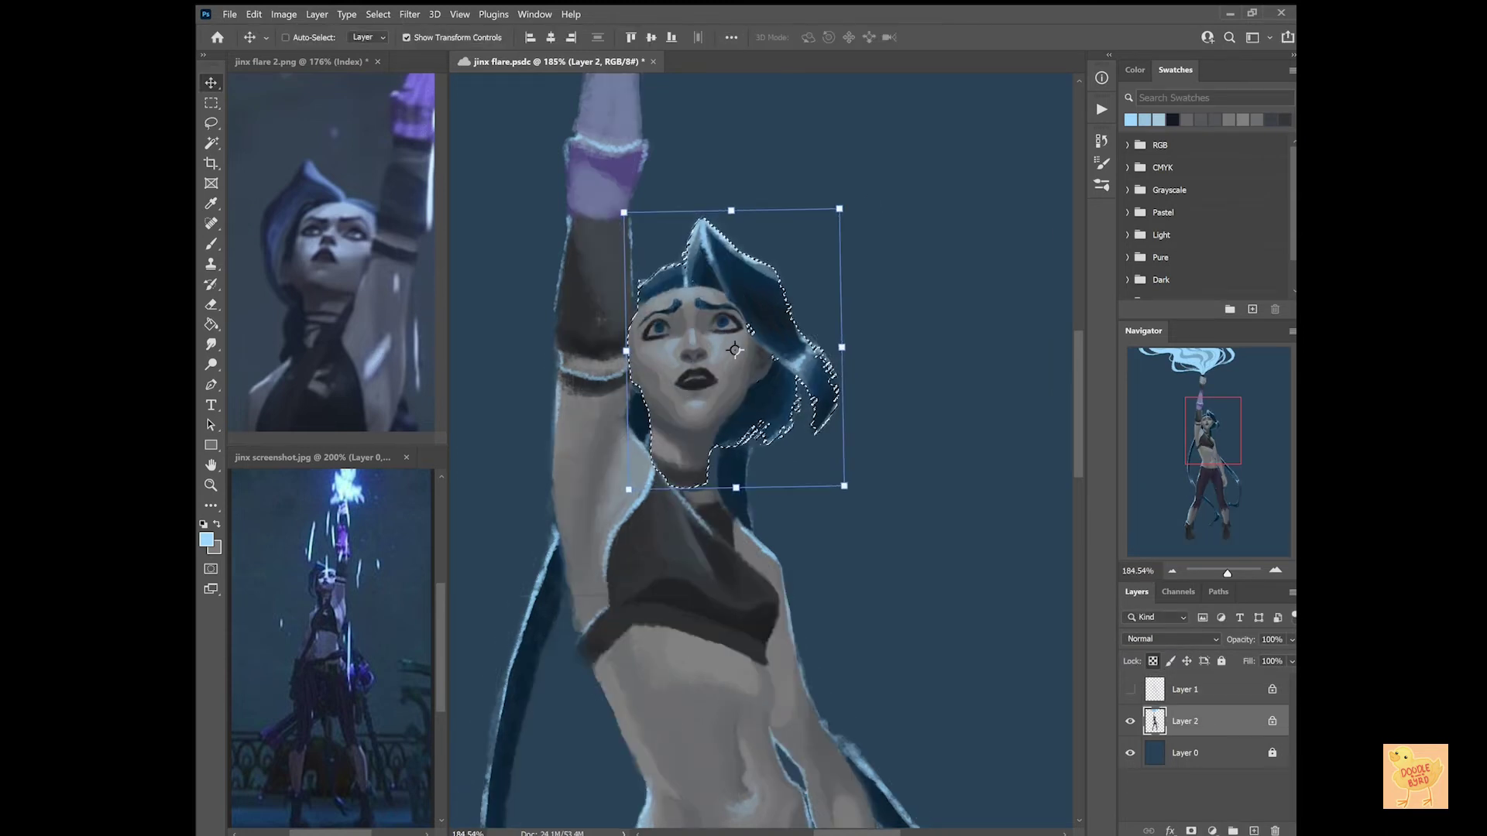
{"action": "key", "text": "ctrl+d"}
Unlock Layer 2's transparent pixels and touch up the hair edges, choker and collar with sampled colours.
{"action": "key", "text": "b"}
{"action": "key", "text": "d"}
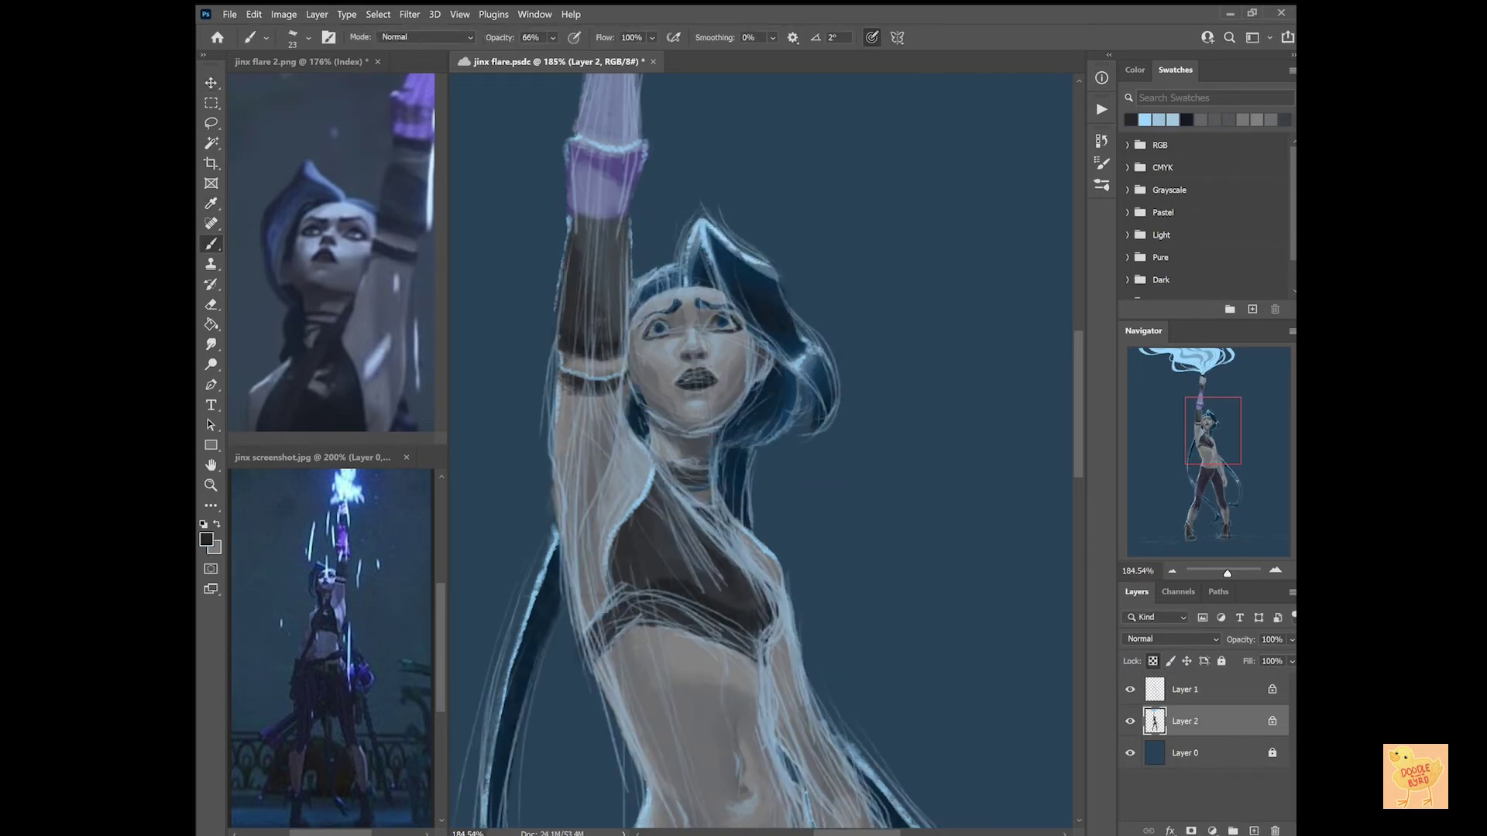
{"action": "key", "text": "e"}
{"action": "key", "text": "b"}
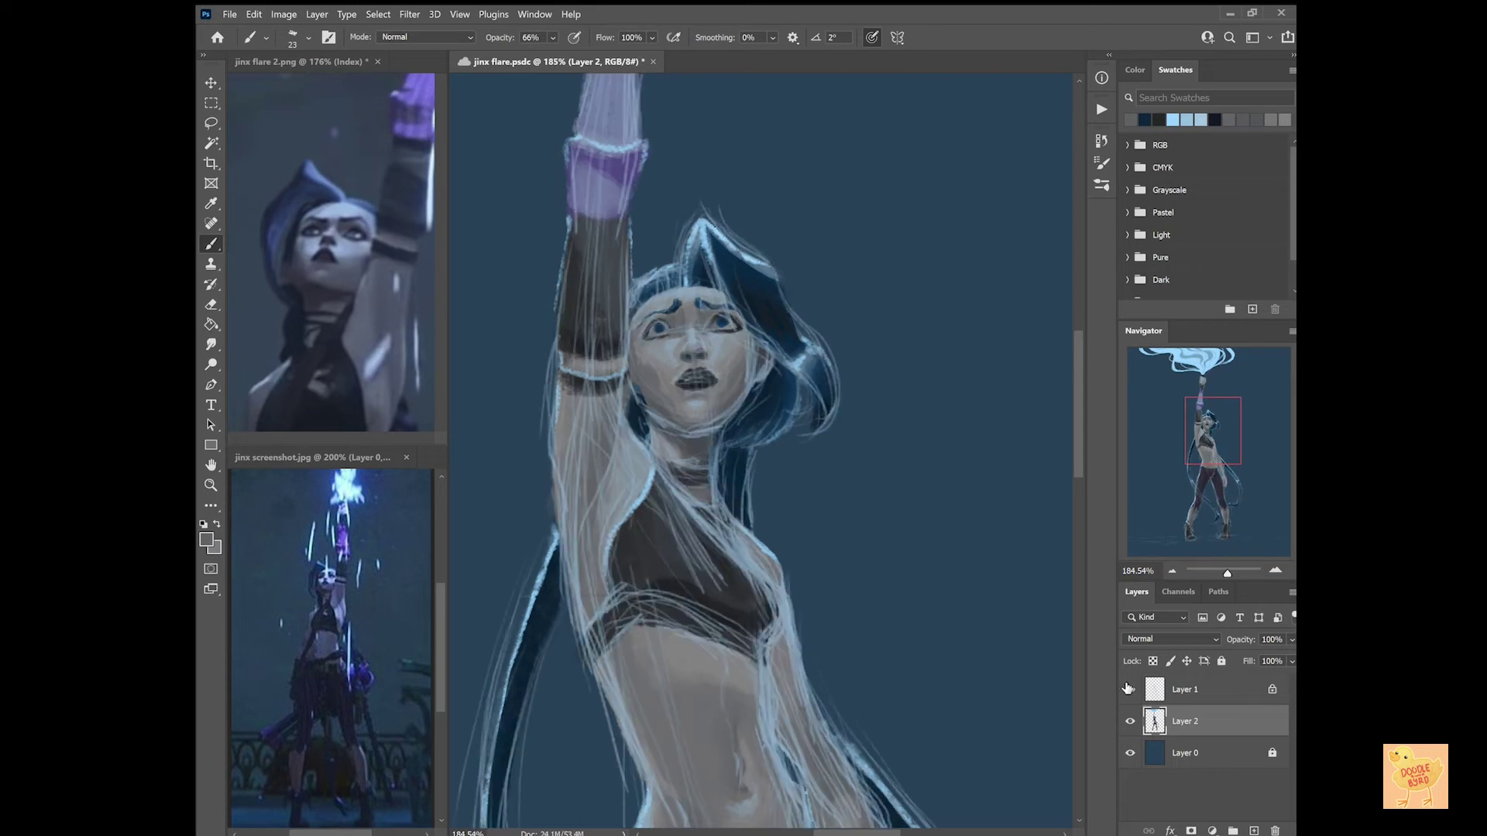
{"action": "key", "text": "slash"}
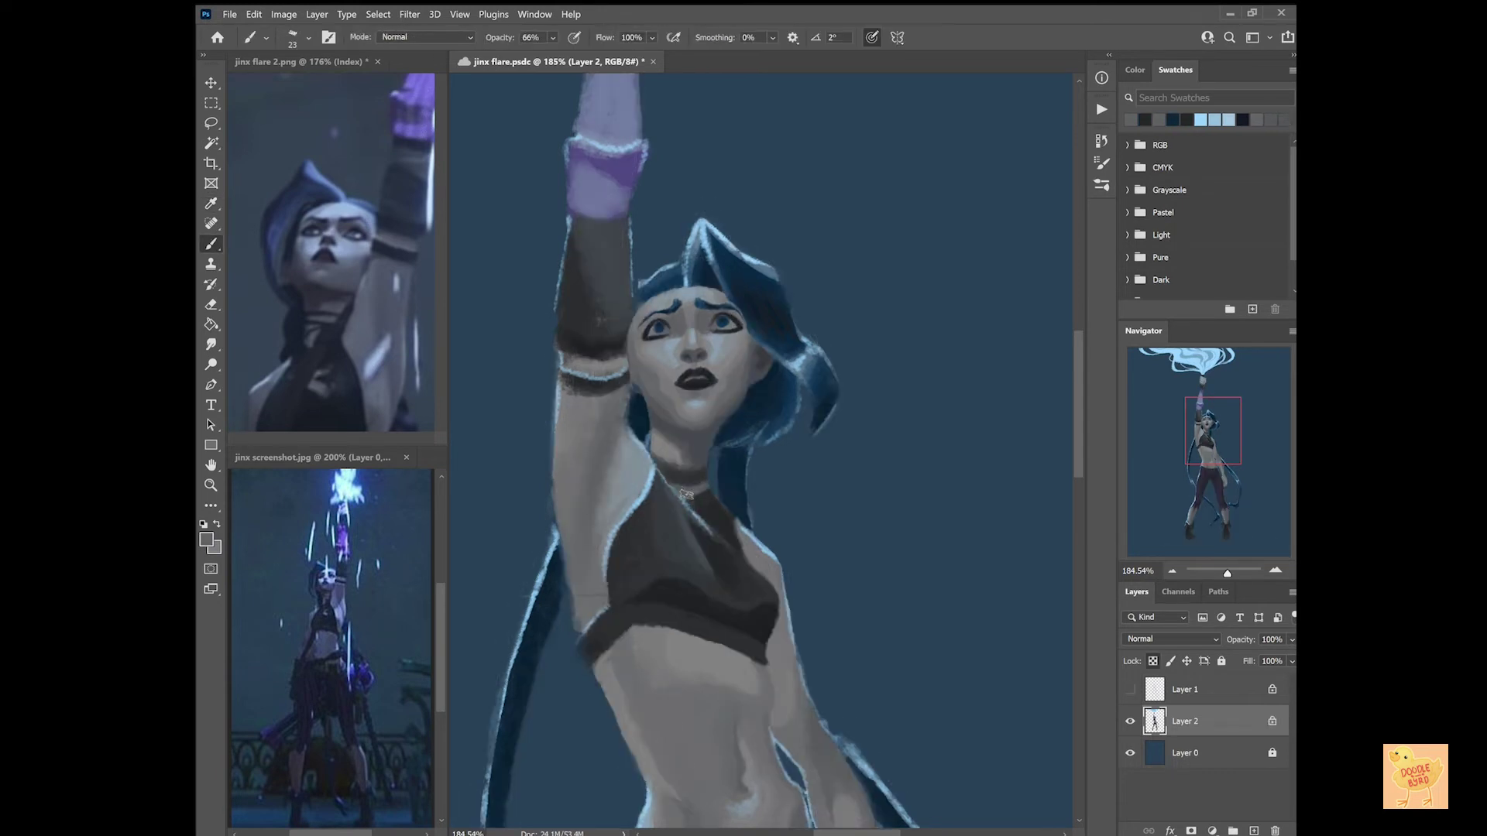
{"action": "left_click", "coordinate": [697, 496], "text": "alt"}
{"action": "left_click", "coordinate": [732, 538], "text": "alt"}
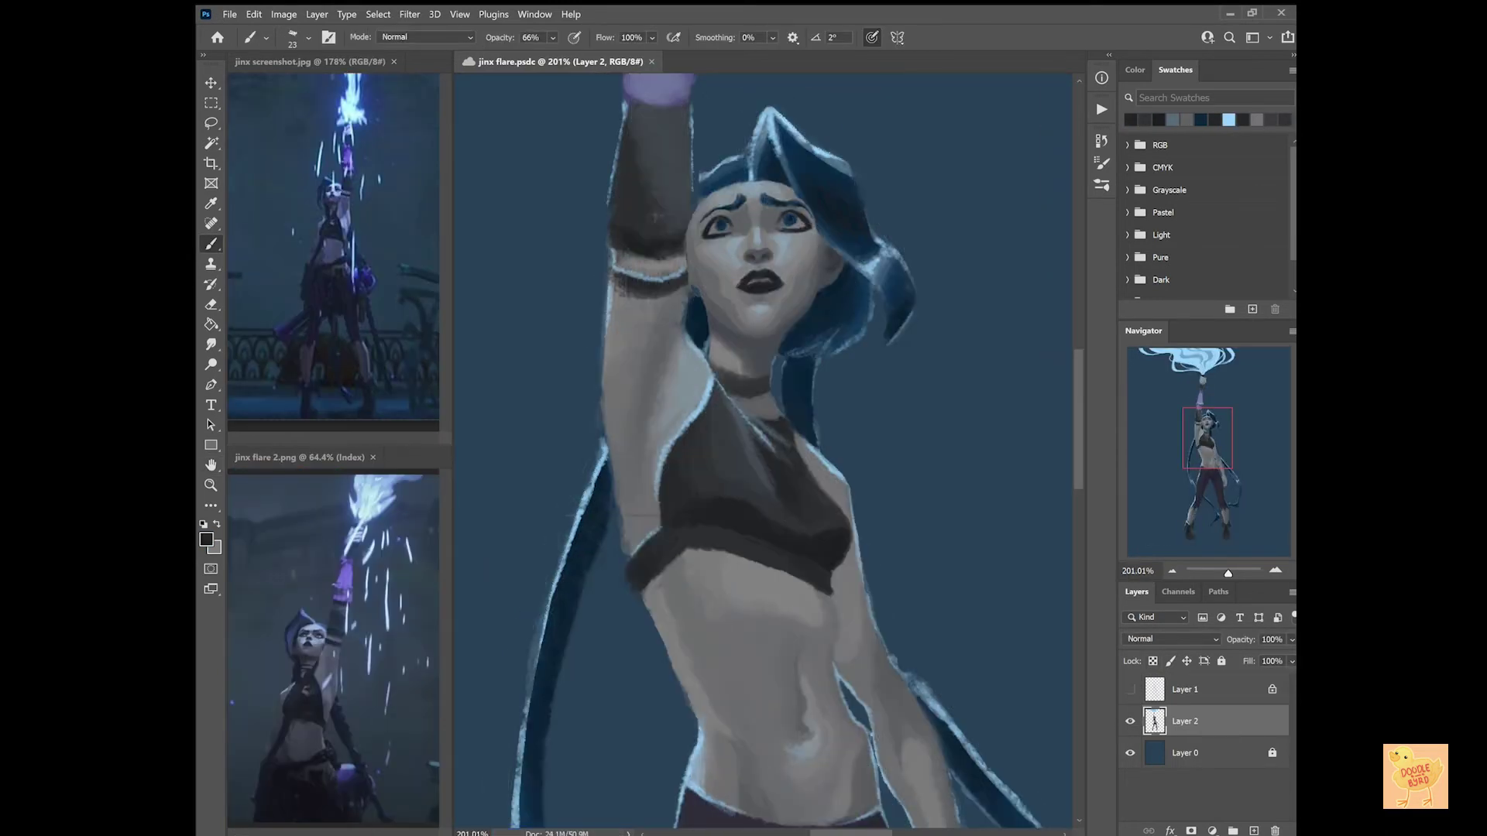
Set the brush opacity to 100%, cover the facial features with flat grey skin tone, and reshape the face's outline against the sketch.
{"action": "left_click", "coordinate": [813, 221], "text": "alt"}
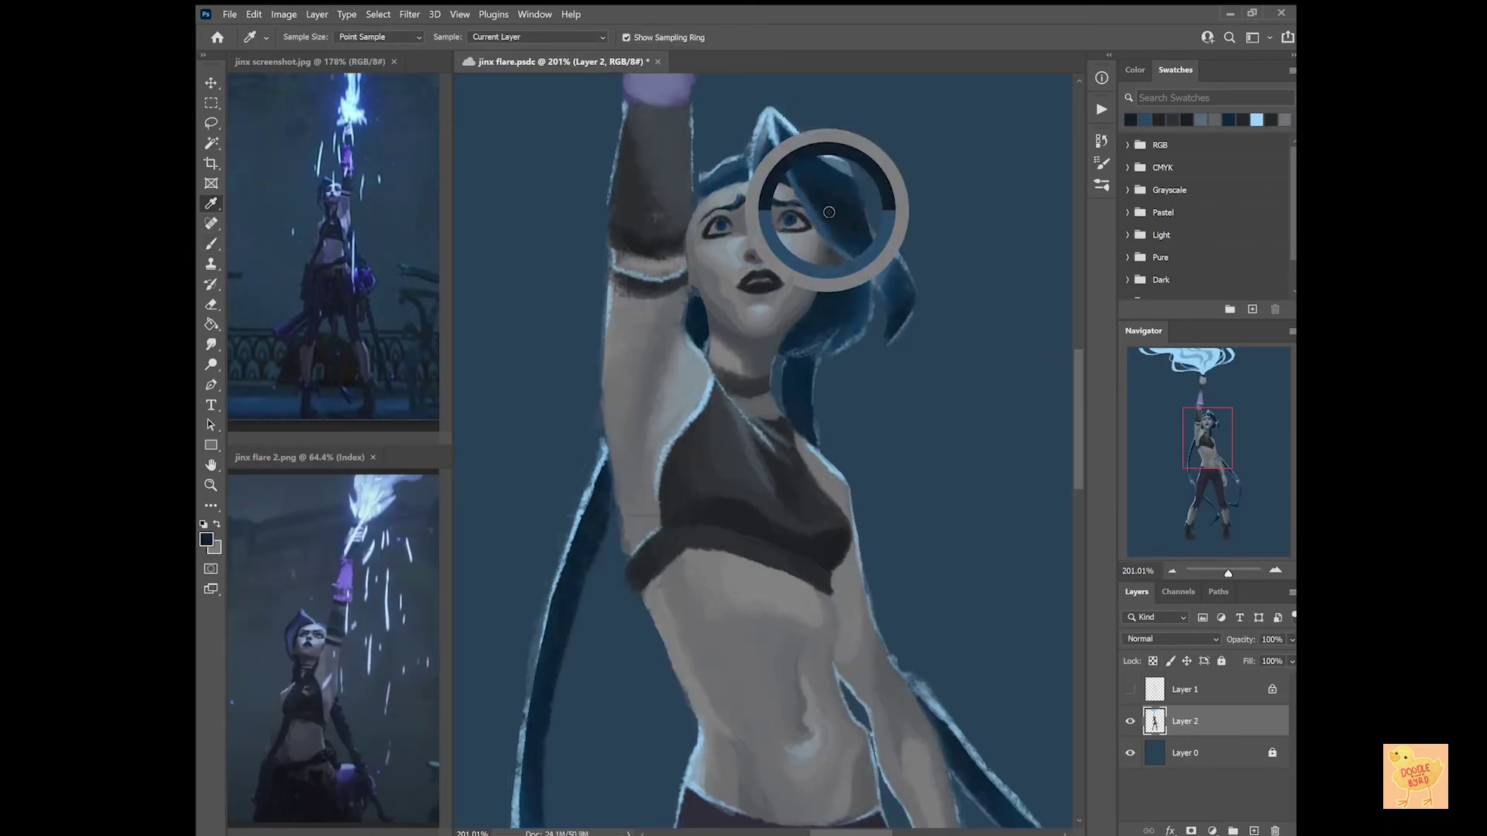
{"action": "key", "text": "0"}
{"action": "mouse_move", "coordinate": [755, 195]}
{"action": "left_mouse_down"}
{"action": "mouse_move", "coordinate": [728, 211]}
{"action": "mouse_move", "coordinate": [774, 294]}
{"action": "left_mouse_up"}
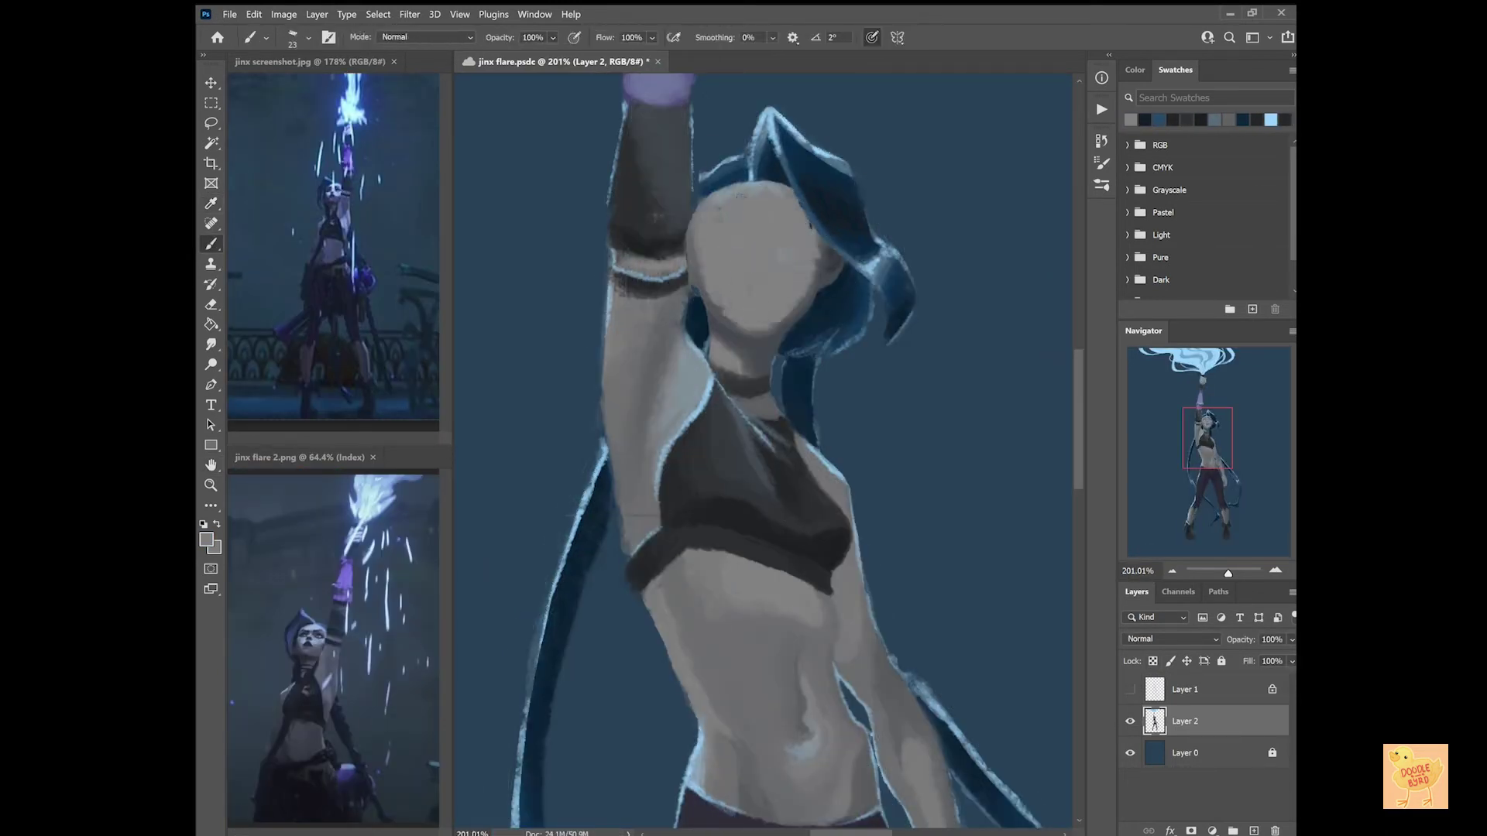
{"action": "left_click", "coordinate": [1129, 689]}
{"action": "left_click", "coordinate": [1130, 689]}
{"action": "scroll", "coordinate": [803, 480], "scroll_direction": "up", "scroll_amount": 4}
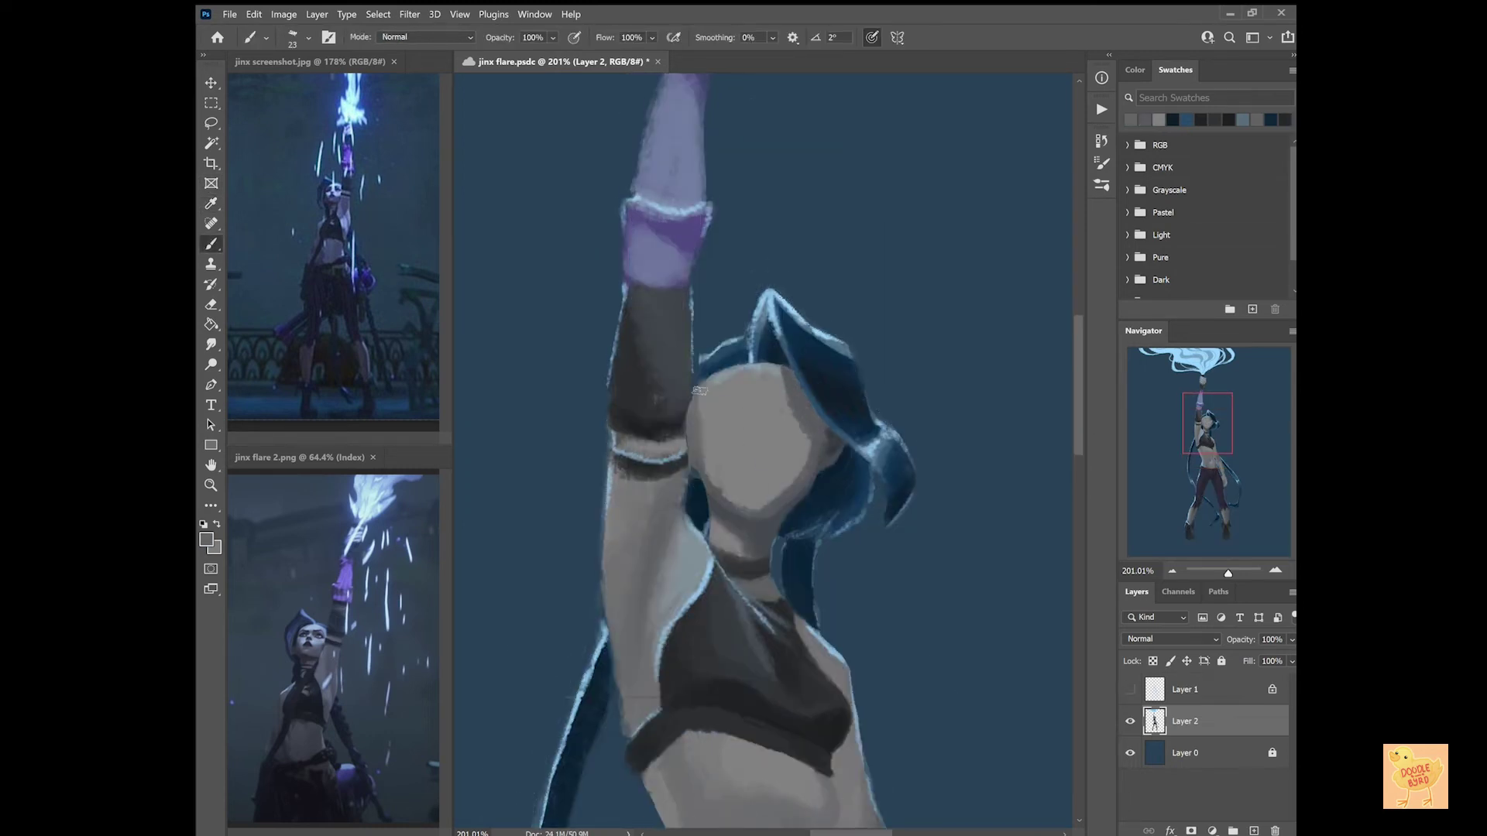
{"action": "mouse_move", "coordinate": [693, 391]}
{"action": "left_mouse_down"}
{"action": "mouse_move", "coordinate": [716, 480]}
{"action": "mouse_move", "coordinate": [805, 453]}
{"action": "mouse_move", "coordinate": [765, 454]}
{"action": "left_mouse_up"}
Block in shadow and light planes for the eye sockets, nose, mouth and chin with the sketch as guide.
{"action": "left_click", "coordinate": [1129, 689]}
{"action": "left_click", "coordinate": [1216, 689]}
{"action": "left_click", "coordinate": [1216, 721]}
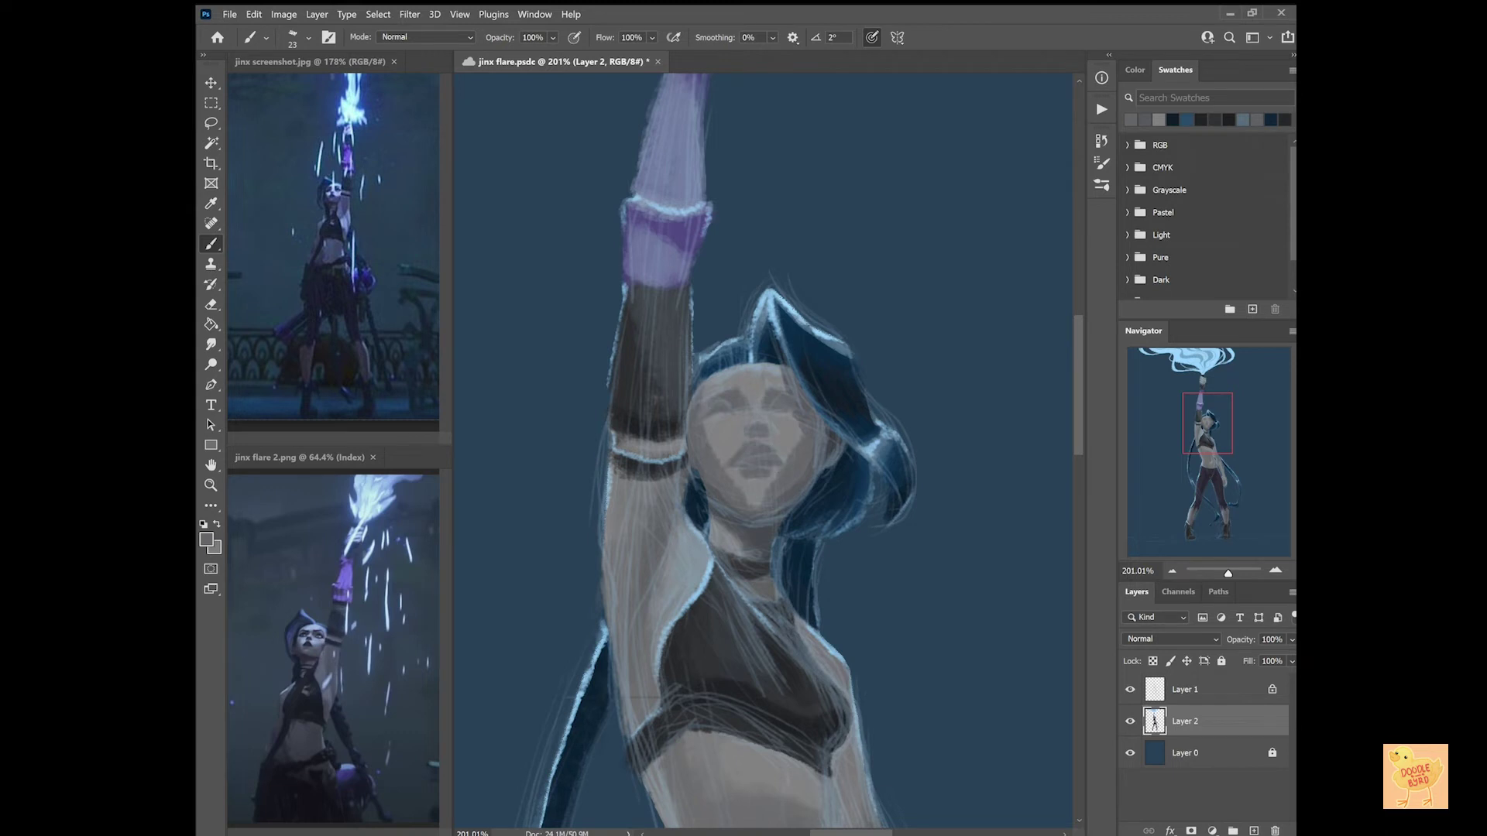
{"action": "left_click", "coordinate": [748, 383], "text": "alt"}
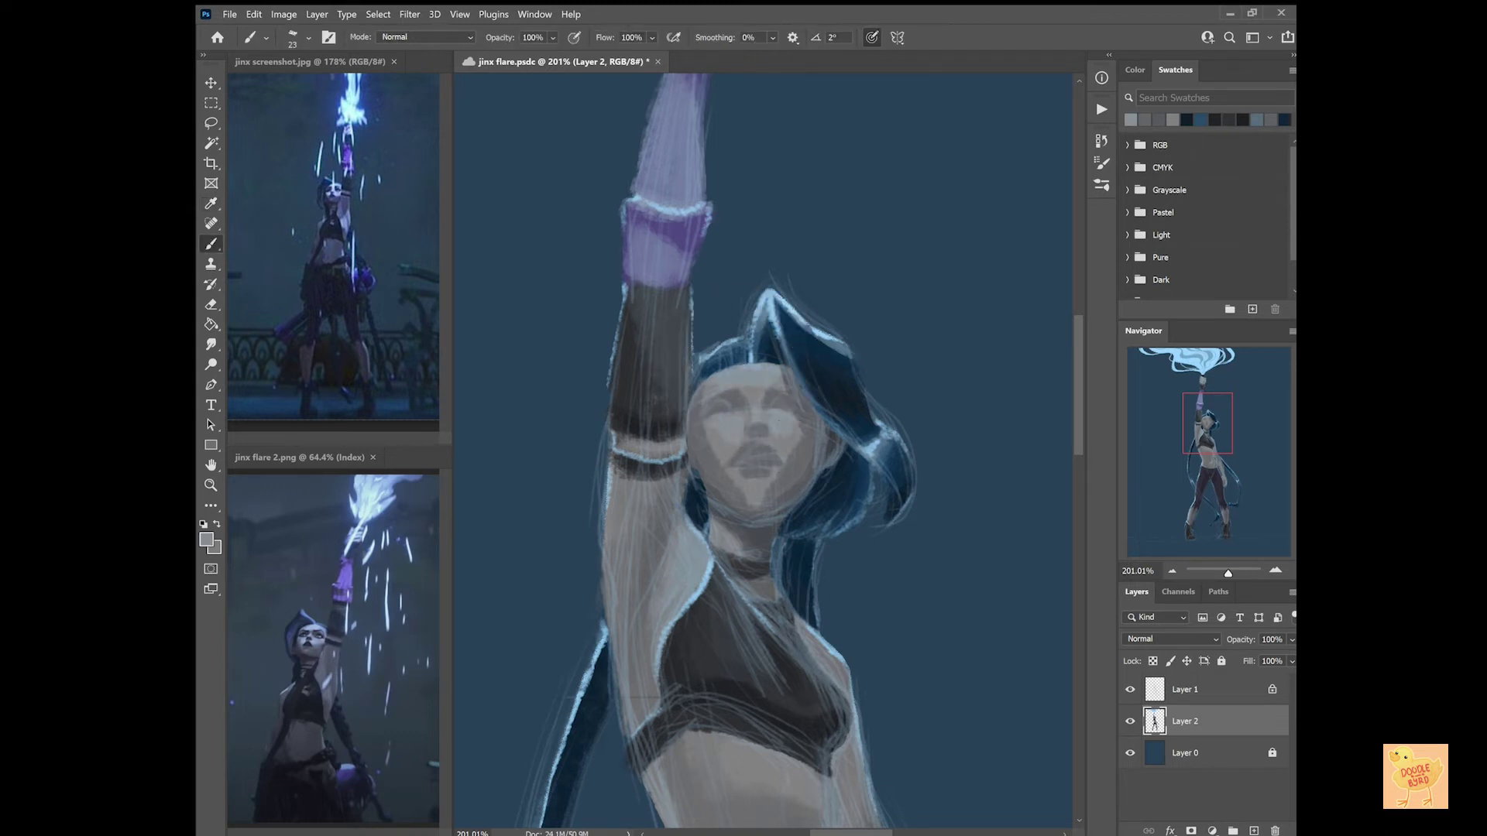
{"action": "left_click_drag", "start_coordinate": [750, 482], "coordinate": [766, 484]}
{"action": "left_click", "coordinate": [794, 453], "text": "alt"}
{"action": "left_click", "coordinate": [1130, 689]}
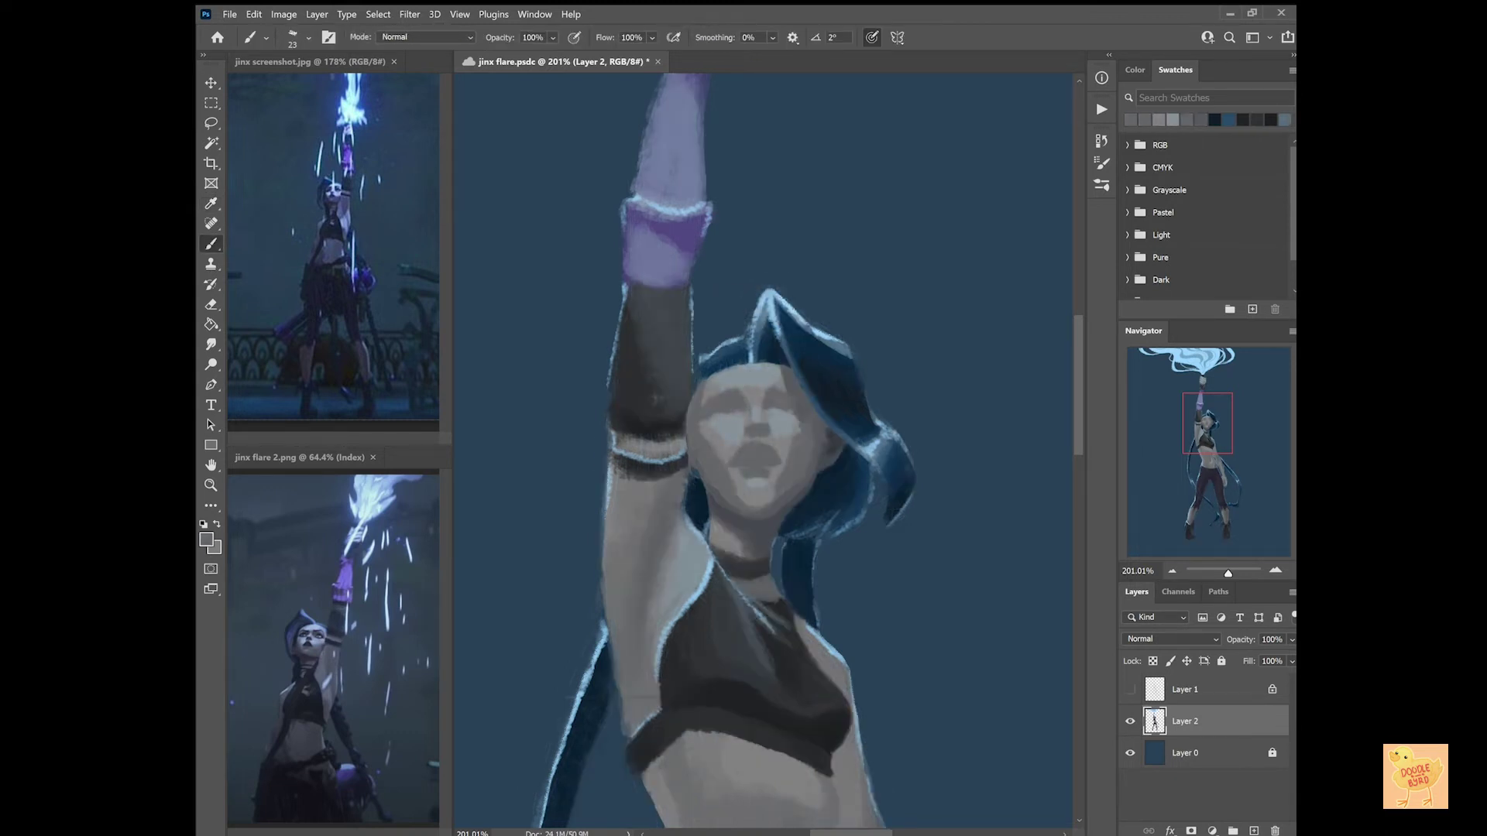
Extend the blue hair along the face edge beside the raised arm and paint dark outlines around both eyes over the sketch.
{"action": "scroll", "coordinate": [713, 514], "scroll_direction": "up", "scroll_amount": 3}
{"action": "left_click_drag", "start_coordinate": [693, 270], "coordinate": [672, 449]}
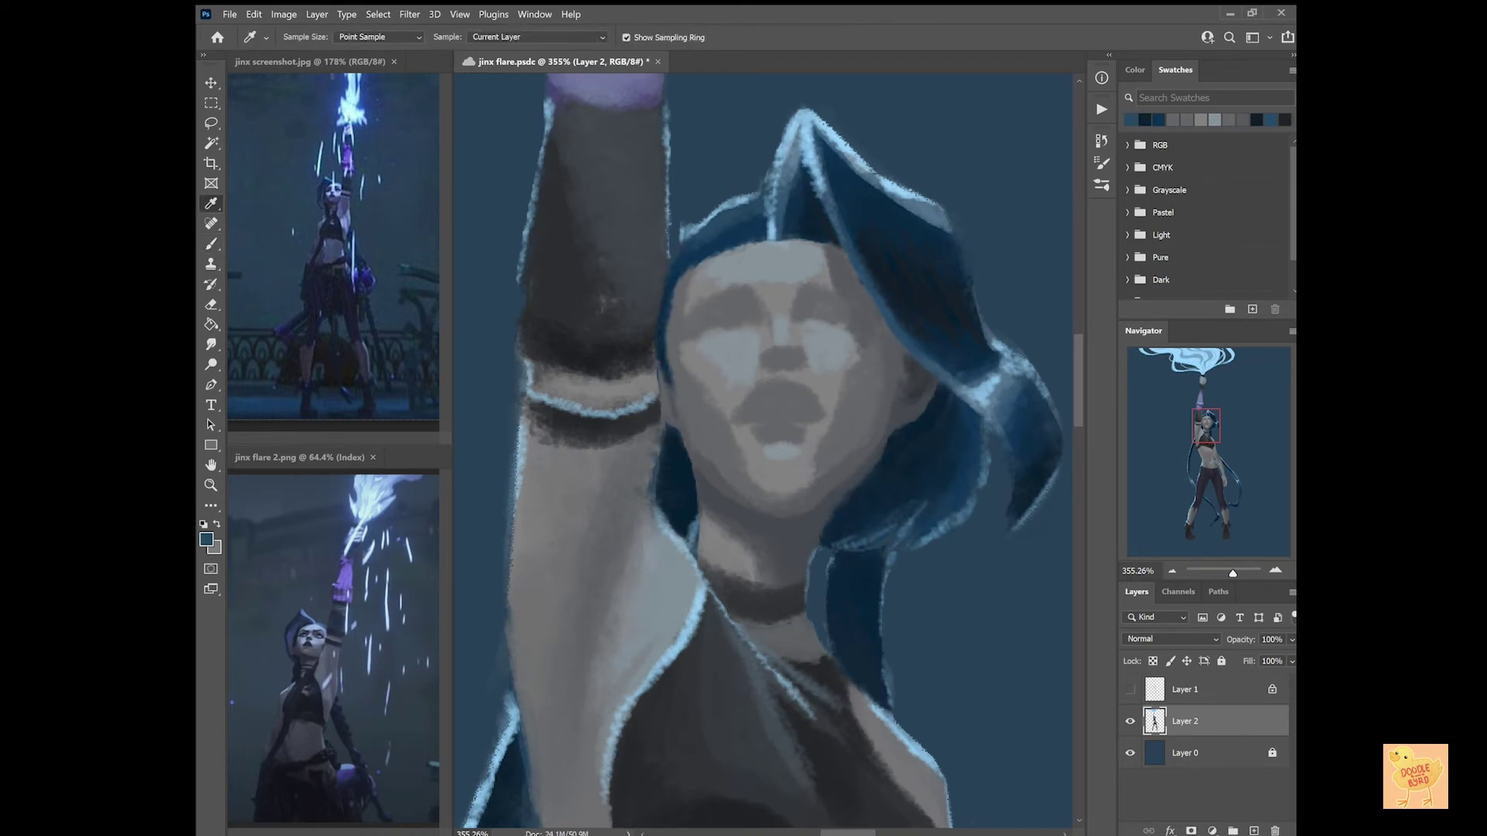
{"action": "left_click", "coordinate": [914, 293], "text": "alt"}
{"action": "left_click", "coordinate": [1130, 689]}
{"action": "mouse_move", "coordinate": [676, 339]}
{"action": "left_mouse_down"}
{"action": "mouse_move", "coordinate": [737, 311]}
{"action": "mouse_move", "coordinate": [871, 320]}
{"action": "left_mouse_up"}
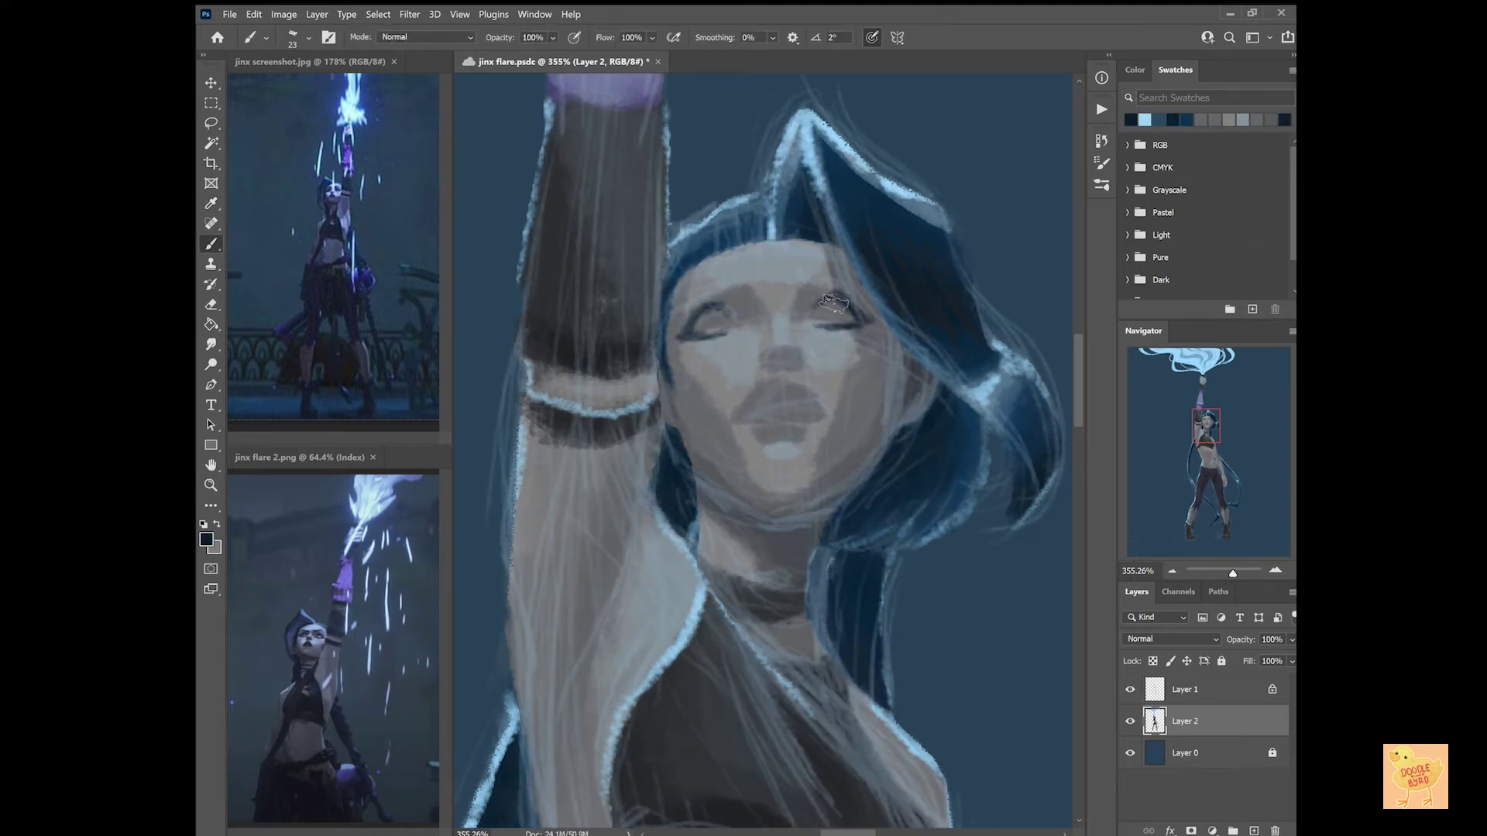
Hide the sketch, freehand-select and transform the eye nearest the raised arm, and clean up its outer corner with sampled colours.
{"action": "left_click", "coordinate": [1130, 689]}
{"action": "key", "text": "l"}
{"action": "left_click_drag", "start_coordinate": [673, 340], "coordinate": [711, 319]}
{"action": "key", "text": "ctrl+t"}
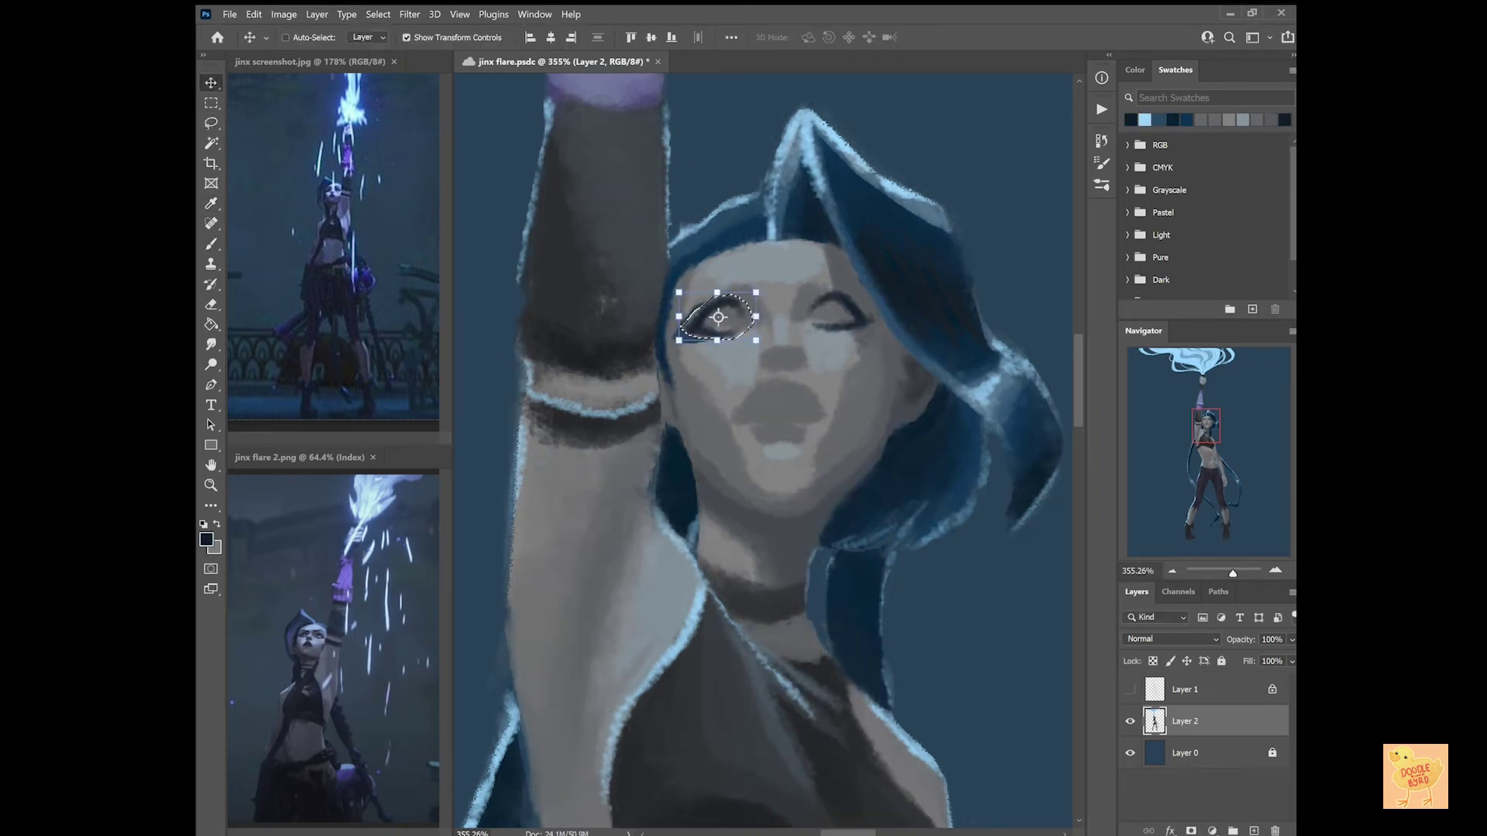
{"action": "key", "text": "Return"}
{"action": "key", "text": "ctrl+d"}
{"action": "key", "text": "b"}
{"action": "left_click", "coordinate": [684, 339], "text": "alt"}
{"action": "left_click", "coordinate": [691, 332], "text": "alt"}
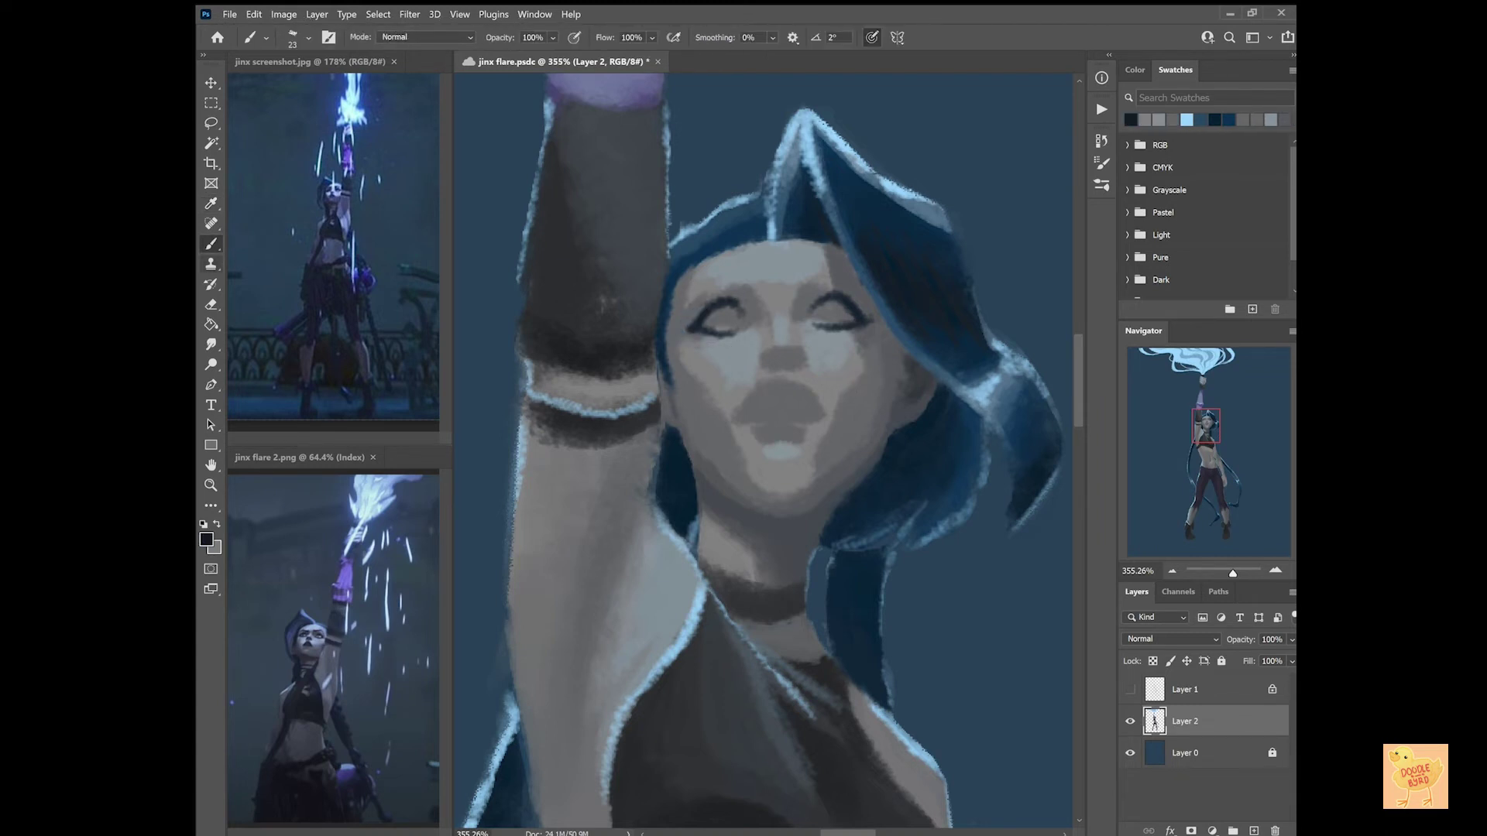
Paint slightly parted dark lips and fill both eyes with blue irises.
{"action": "mouse_move", "coordinate": [736, 413]}
{"action": "left_mouse_down"}
{"action": "mouse_move", "coordinate": [819, 409]}
{"action": "mouse_move", "coordinate": [780, 395]}
{"action": "mouse_move", "coordinate": [817, 414]}
{"action": "left_mouse_up"}
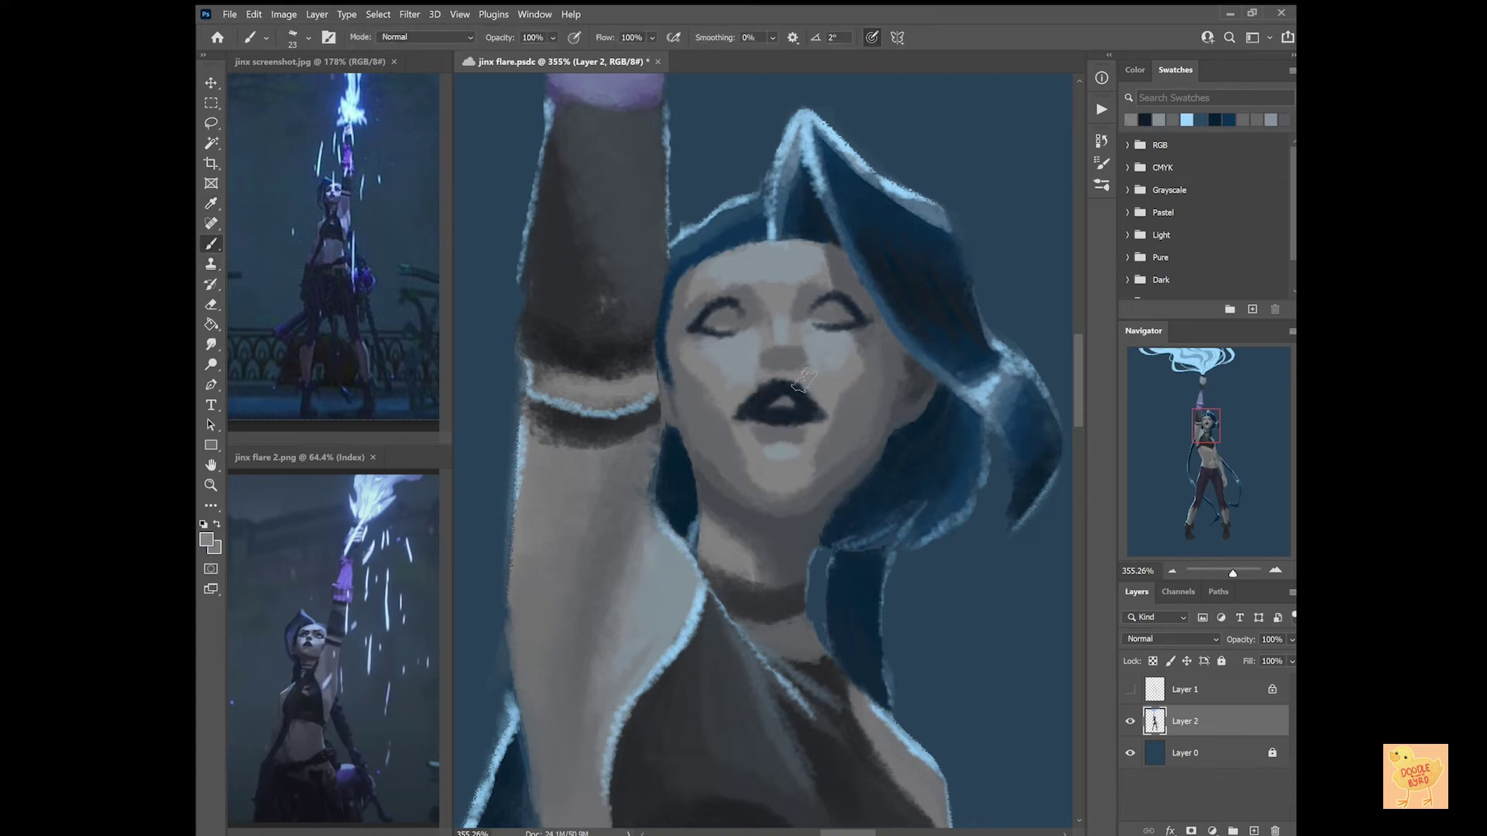
{"action": "left_click_drag", "start_coordinate": [823, 305], "coordinate": [834, 314]}
{"action": "left_click_drag", "start_coordinate": [718, 310], "coordinate": [728, 314]}
{"action": "key", "text": "bracketright"}
{"action": "key", "text": "bracketright"}
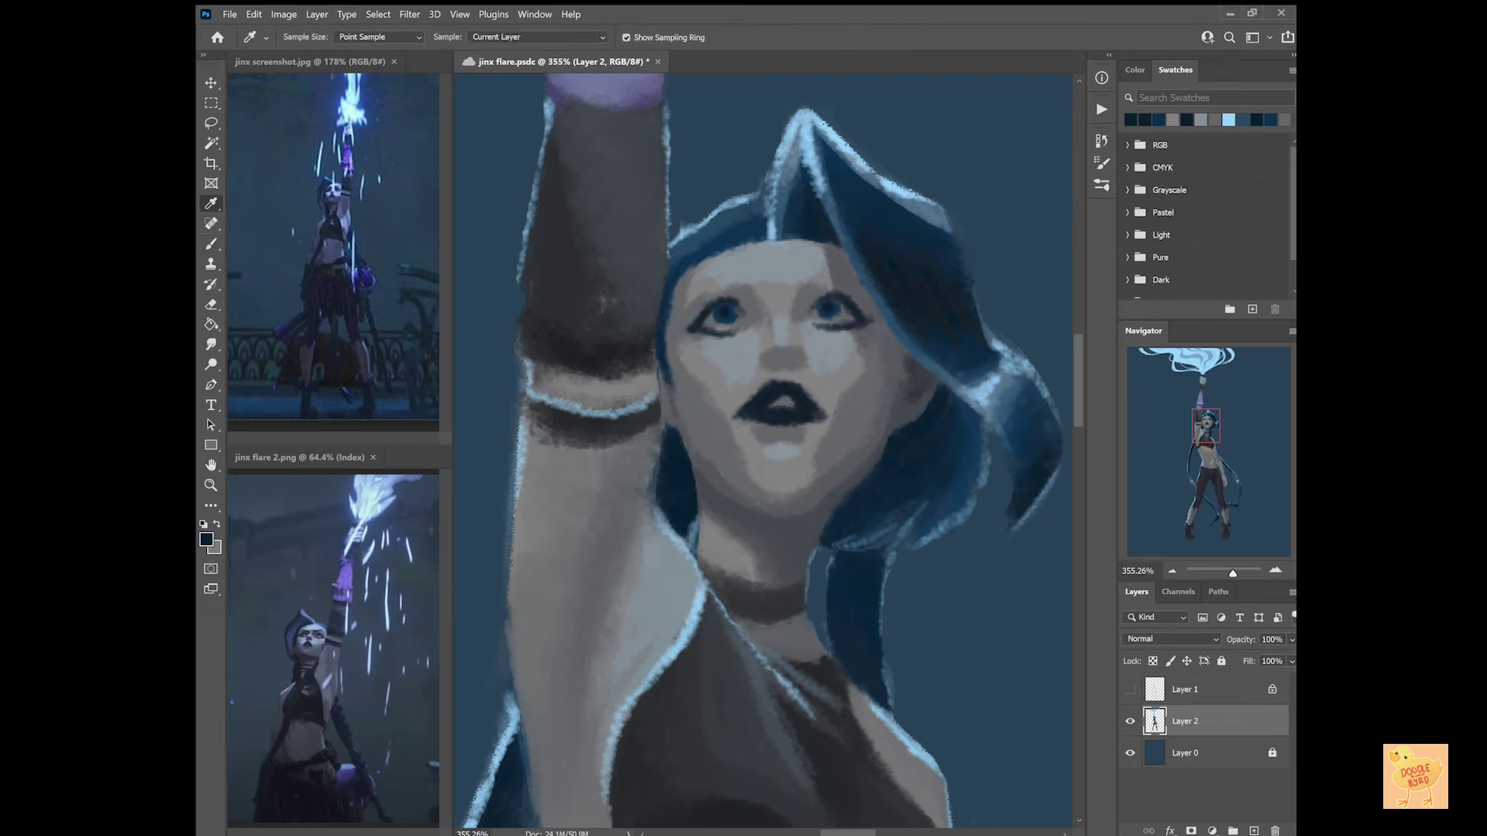
Paint worried, dark-blue eyebrows above both eyes using a colour sampled from the hair.
{"action": "left_click", "coordinate": [911, 511], "text": "alt"}
{"action": "left_click_drag", "start_coordinate": [751, 275], "coordinate": [680, 308]}
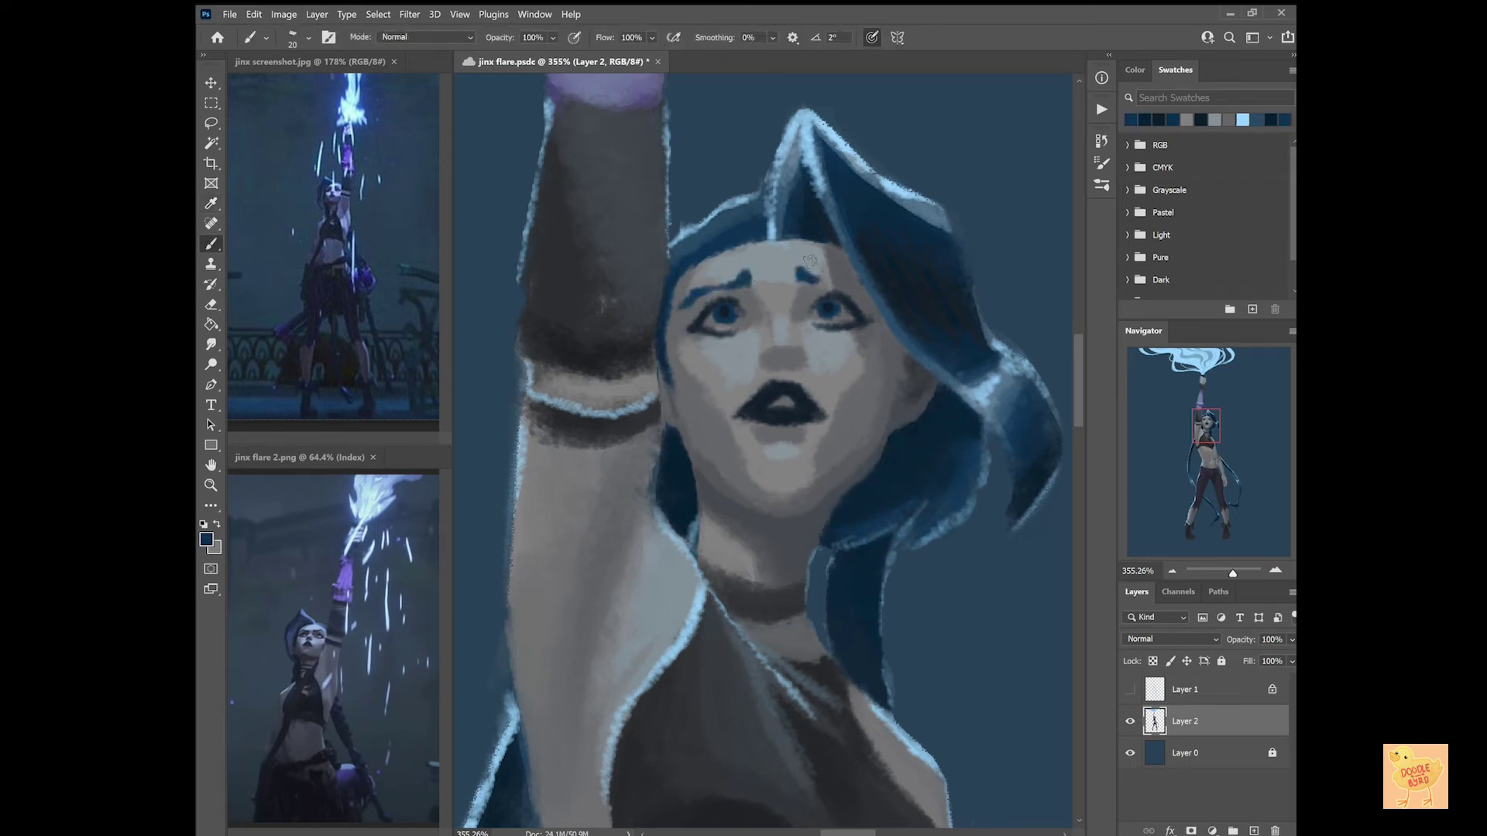
{"action": "mouse_move", "coordinate": [797, 273]}
{"action": "left_mouse_down"}
{"action": "mouse_move", "coordinate": [867, 294]}
{"action": "mouse_move", "coordinate": [678, 310]}
{"action": "left_mouse_up"}
{"action": "left_click_drag", "start_coordinate": [829, 273], "coordinate": [869, 295]}
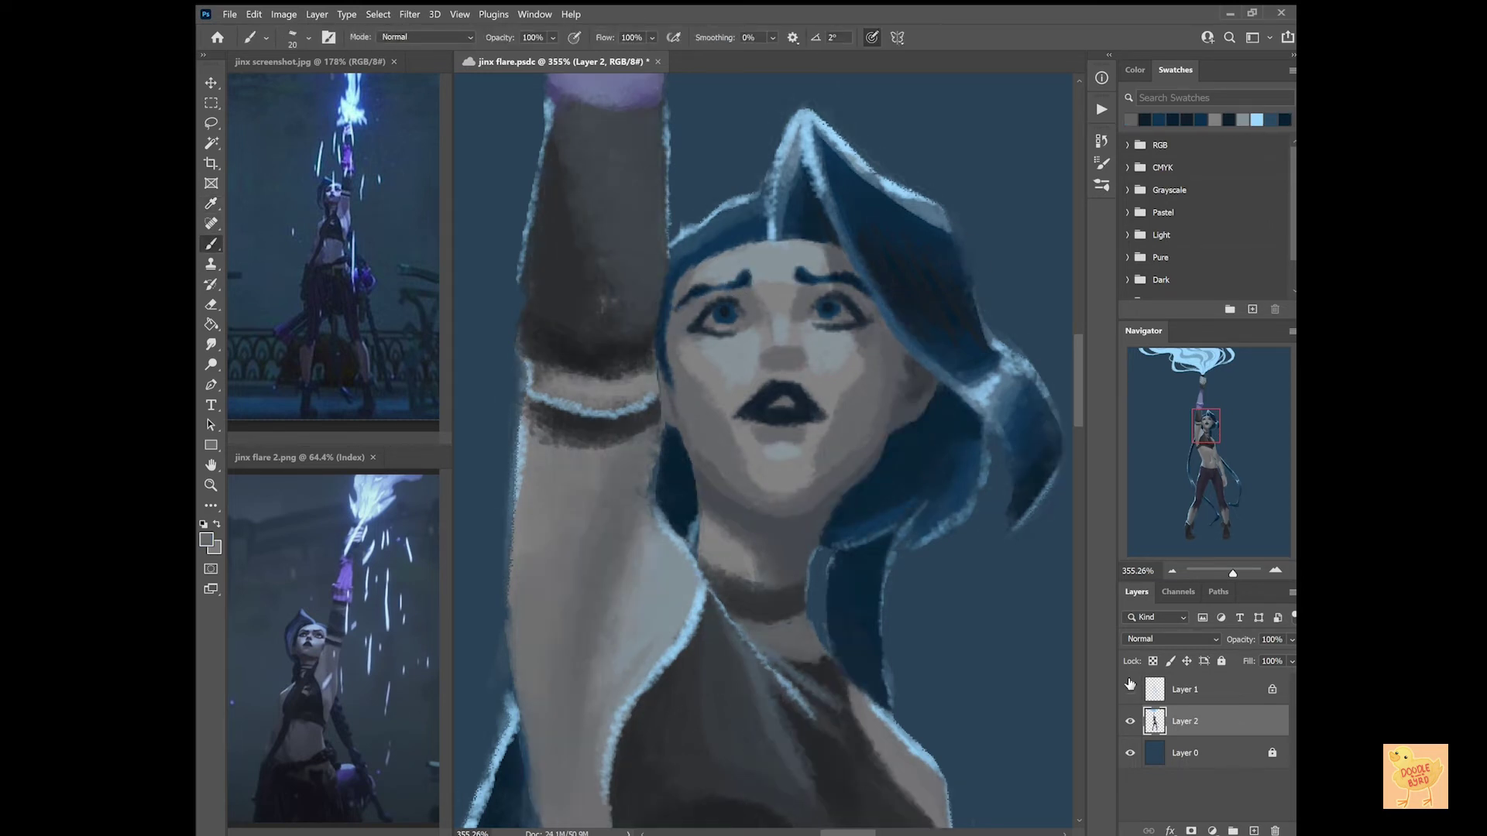
Refine the ear, jawline and adjoining hair edge on the side of the face away from the raised arm.
{"action": "left_click", "coordinate": [1130, 687]}
{"action": "mouse_move", "coordinate": [902, 345]}
{"action": "left_mouse_down"}
{"action": "mouse_move", "coordinate": [906, 438]}
{"action": "mouse_move", "coordinate": [856, 496]}
{"action": "left_mouse_up"}
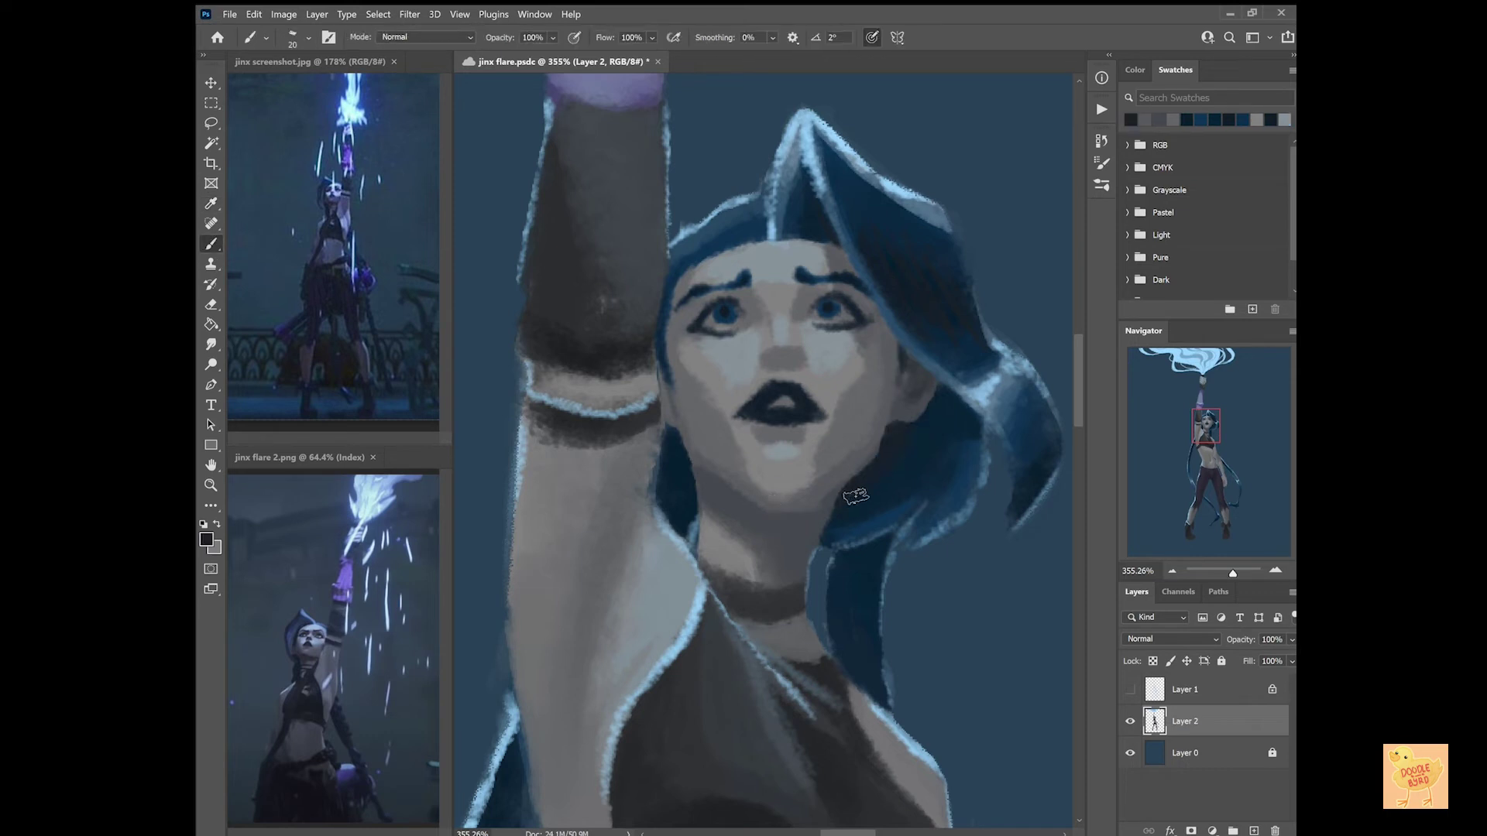
{"action": "left_click", "coordinate": [879, 361], "text": "alt"}
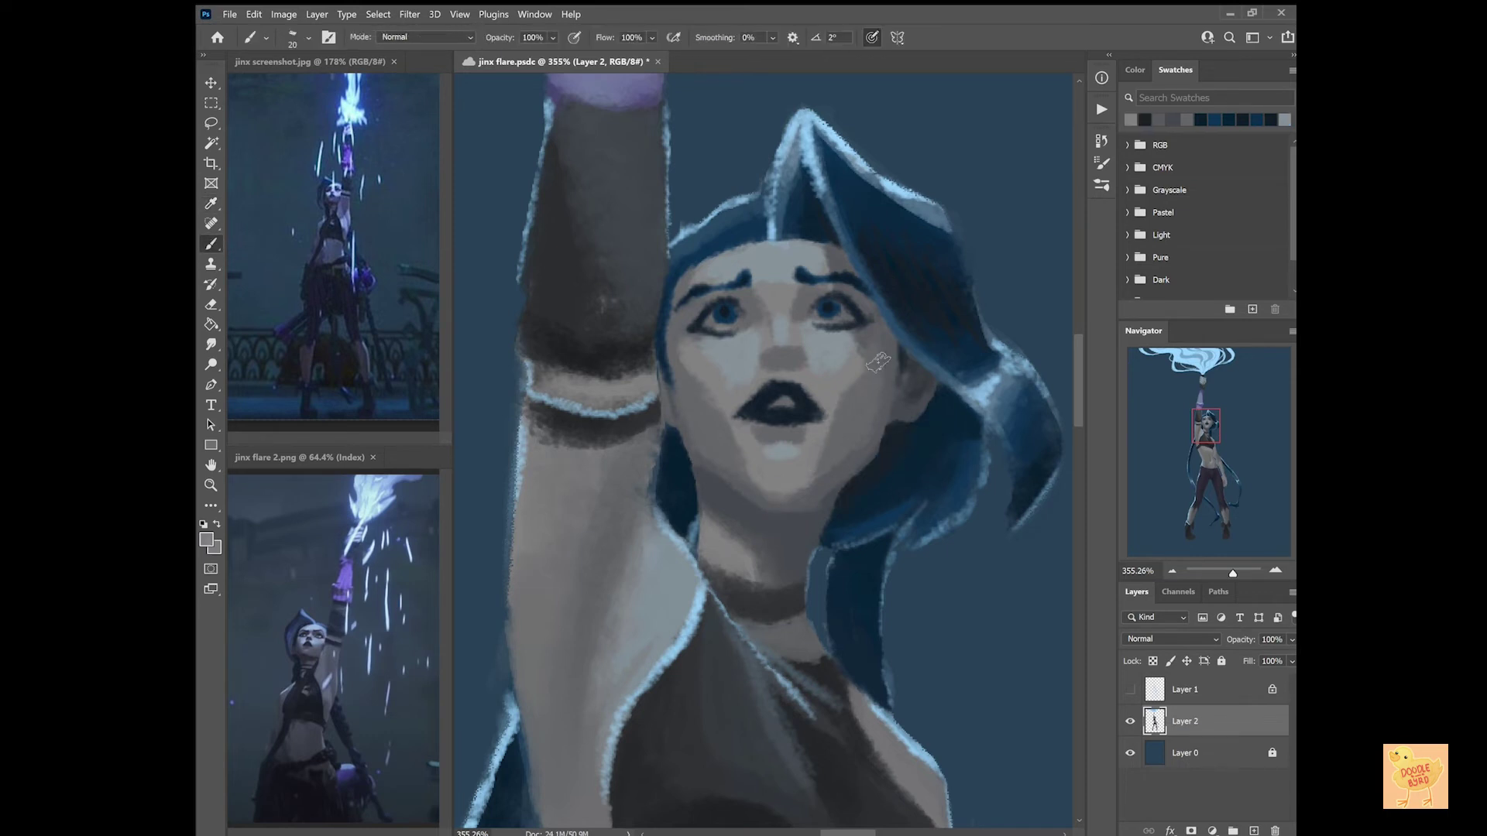
Reduce the brush size and paint darker nostrils and shading under the nose.
{"action": "key", "text": "bracketleft"}
{"action": "key", "text": "bracketleft"}
{"action": "left_click", "coordinate": [779, 361], "text": "alt"}
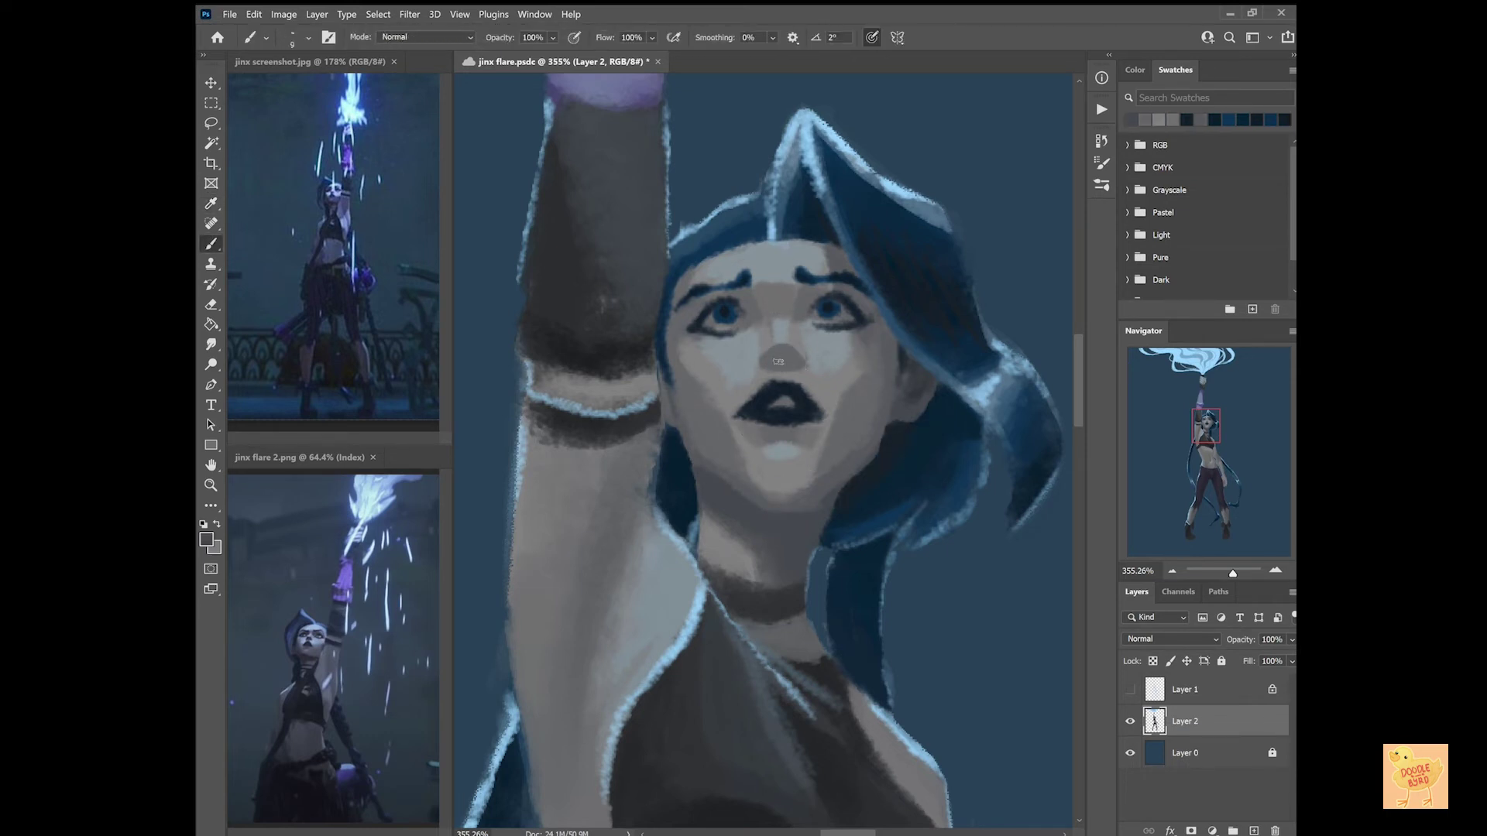
{"action": "left_click", "coordinate": [782, 401], "text": "alt"}
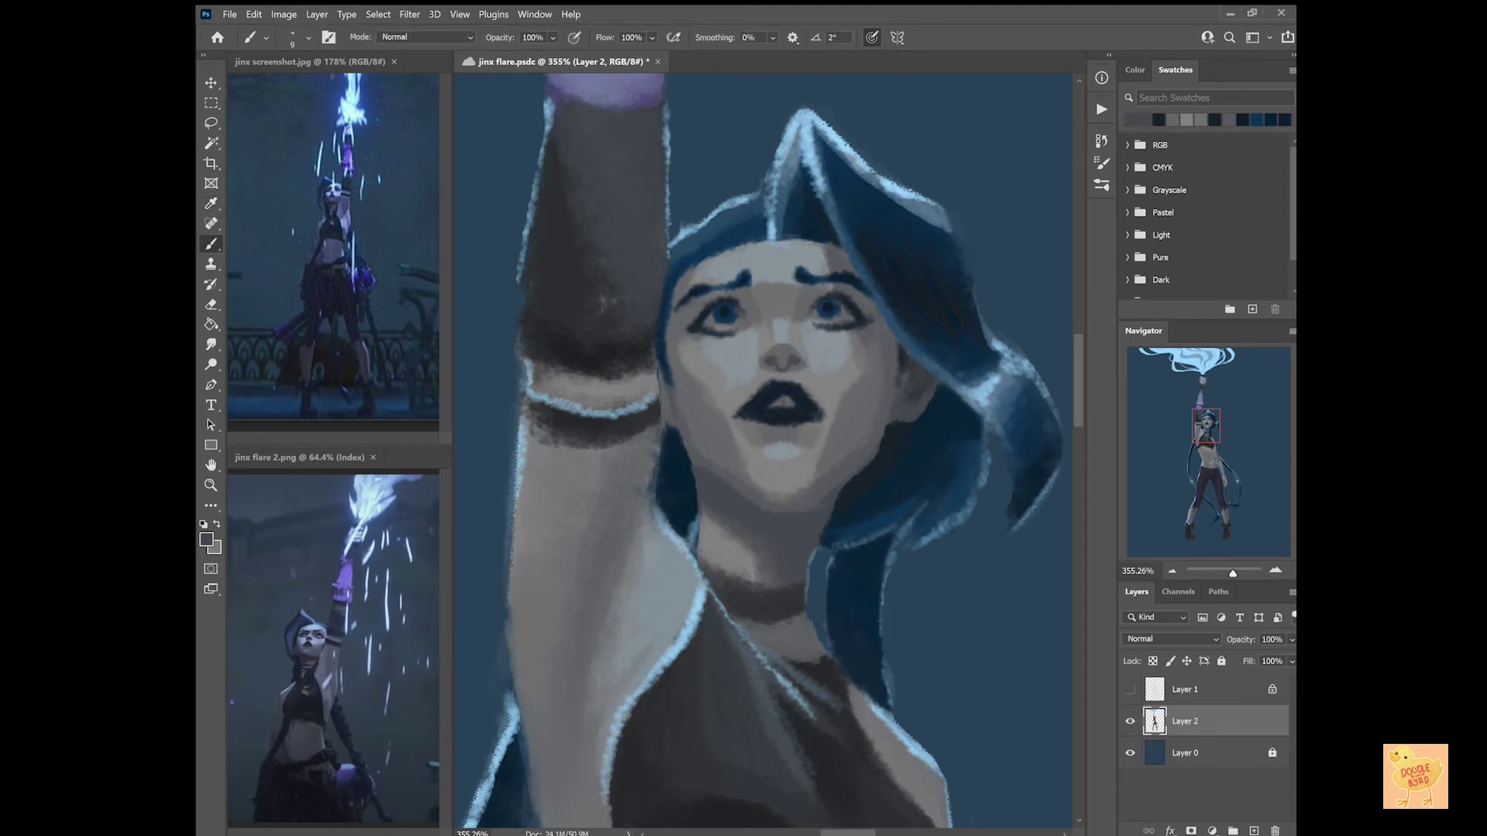
Lighten the nose bridge and paint light-blue highlights on the nose tip, between the brows, and on the lips and chin.
{"action": "left_click", "coordinate": [766, 360], "text": "alt"}
{"action": "left_click", "coordinate": [774, 316]}
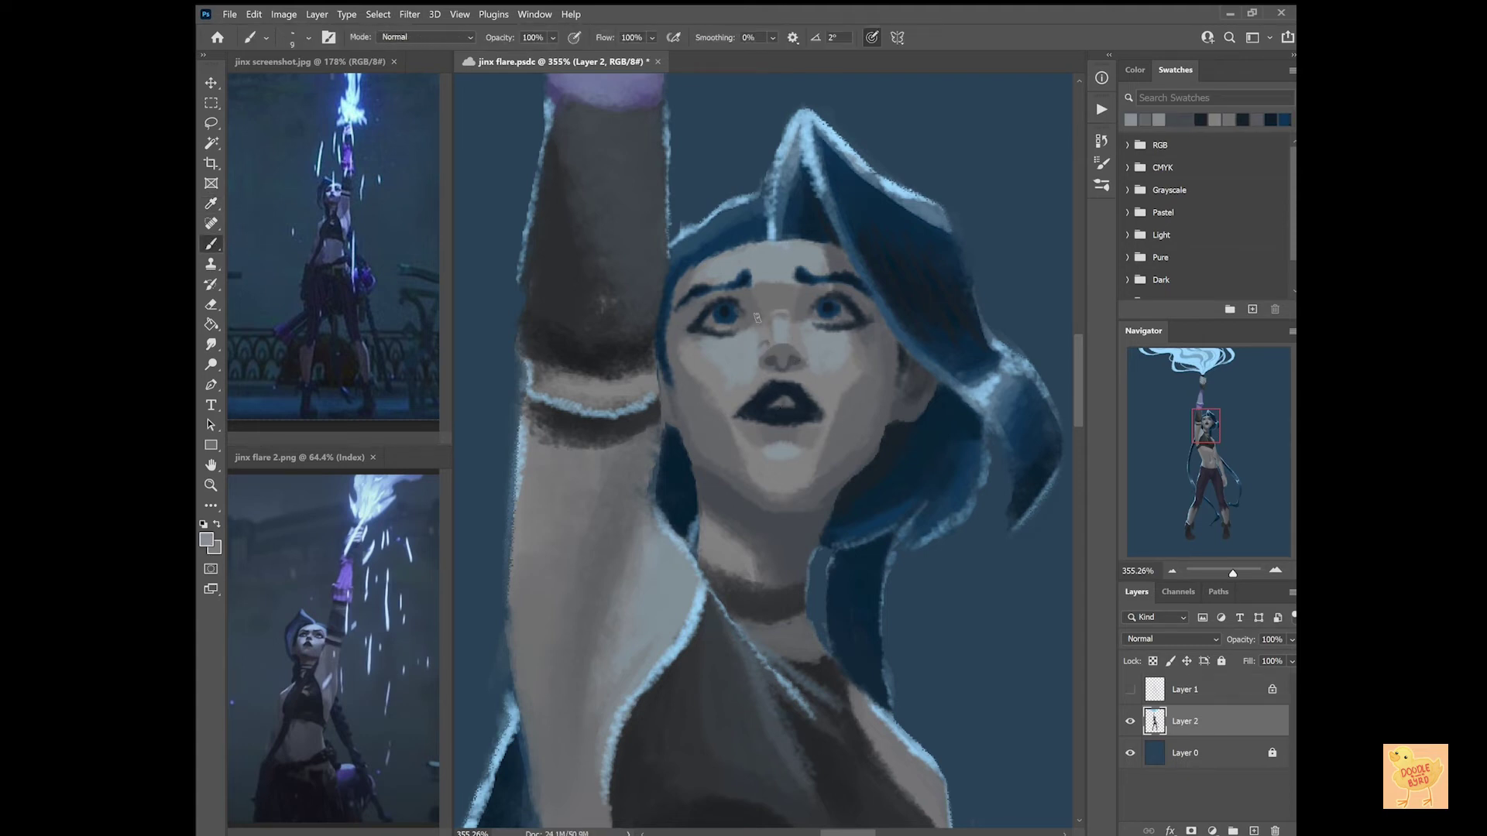
{"action": "key", "text": "F6"}
{"action": "left_click_drag", "start_coordinate": [772, 349], "coordinate": [800, 345]}
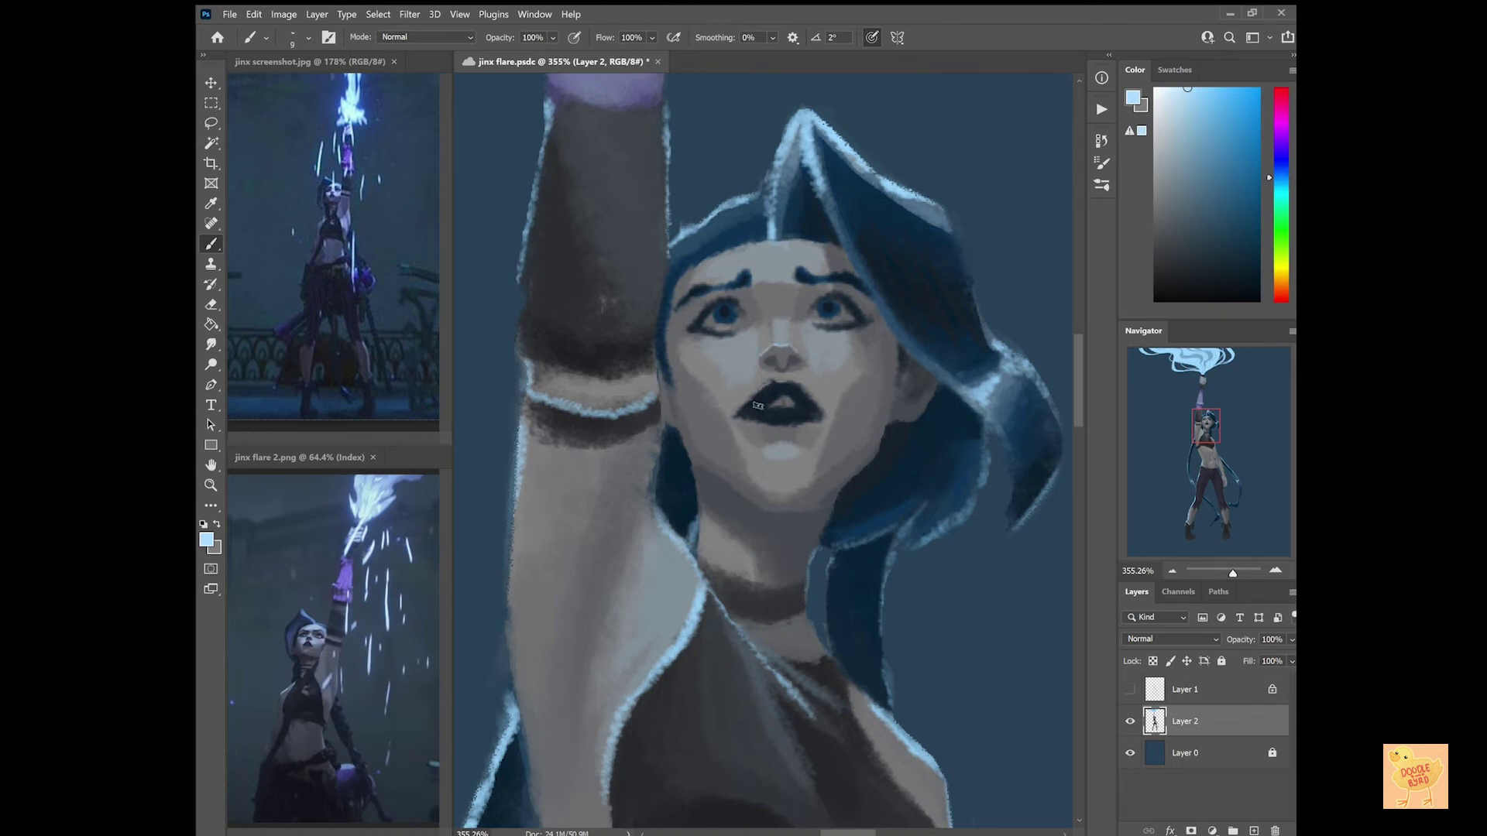
{"action": "key", "text": "ctrl+1"}
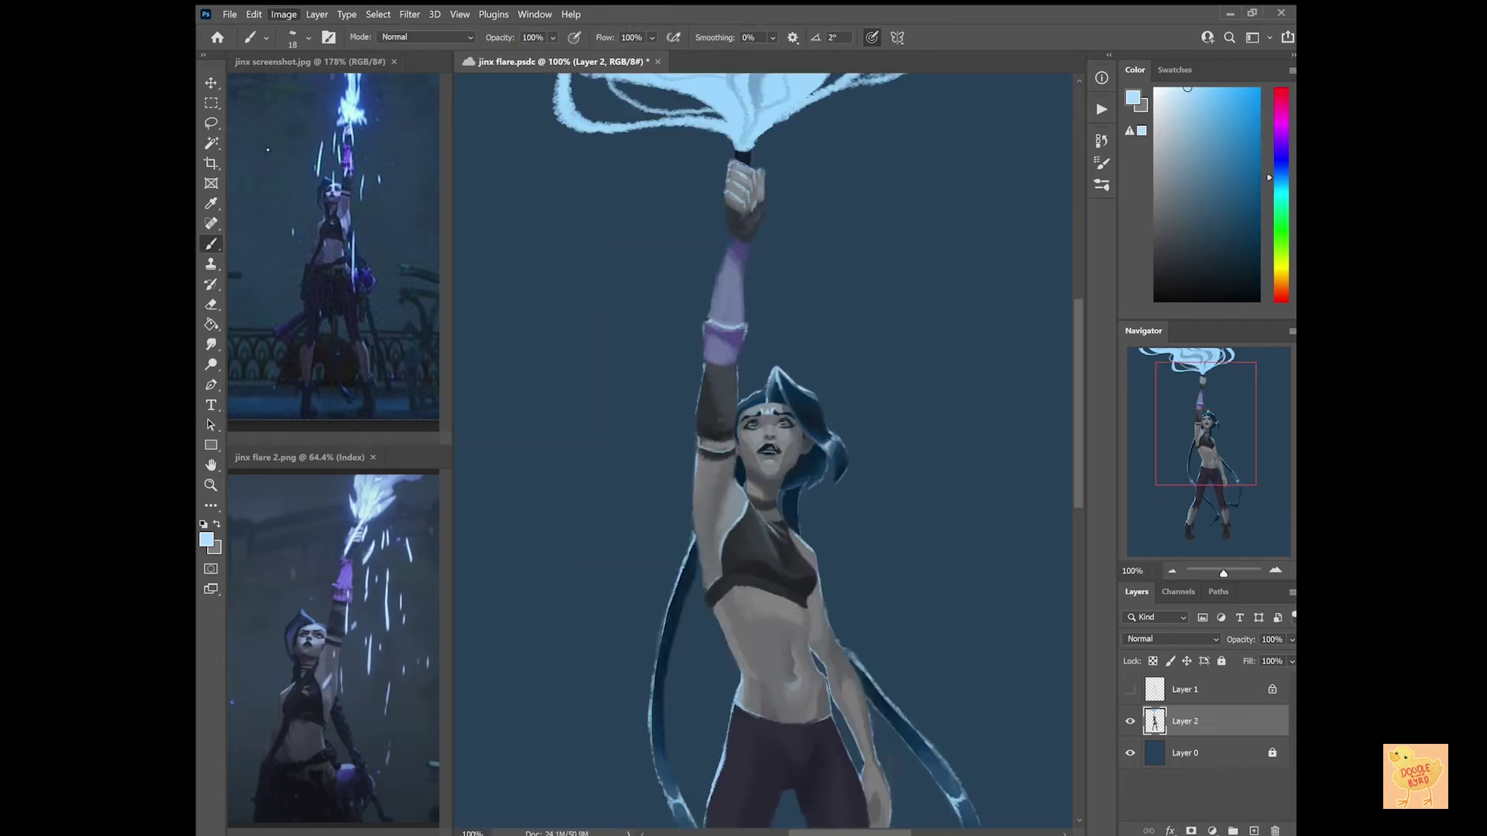
Flip the canvas horizontally and refine the lips, cheek, hair edge and jawline with colours sampled from the painting.
{"action": "scroll", "coordinate": [767, 434], "scroll_direction": "down", "scroll_amount": 2}
{"action": "scroll", "coordinate": [767, 434], "scroll_direction": "up", "scroll_amount": 5}
{"action": "left_click", "coordinate": [743, 480], "text": "alt"}
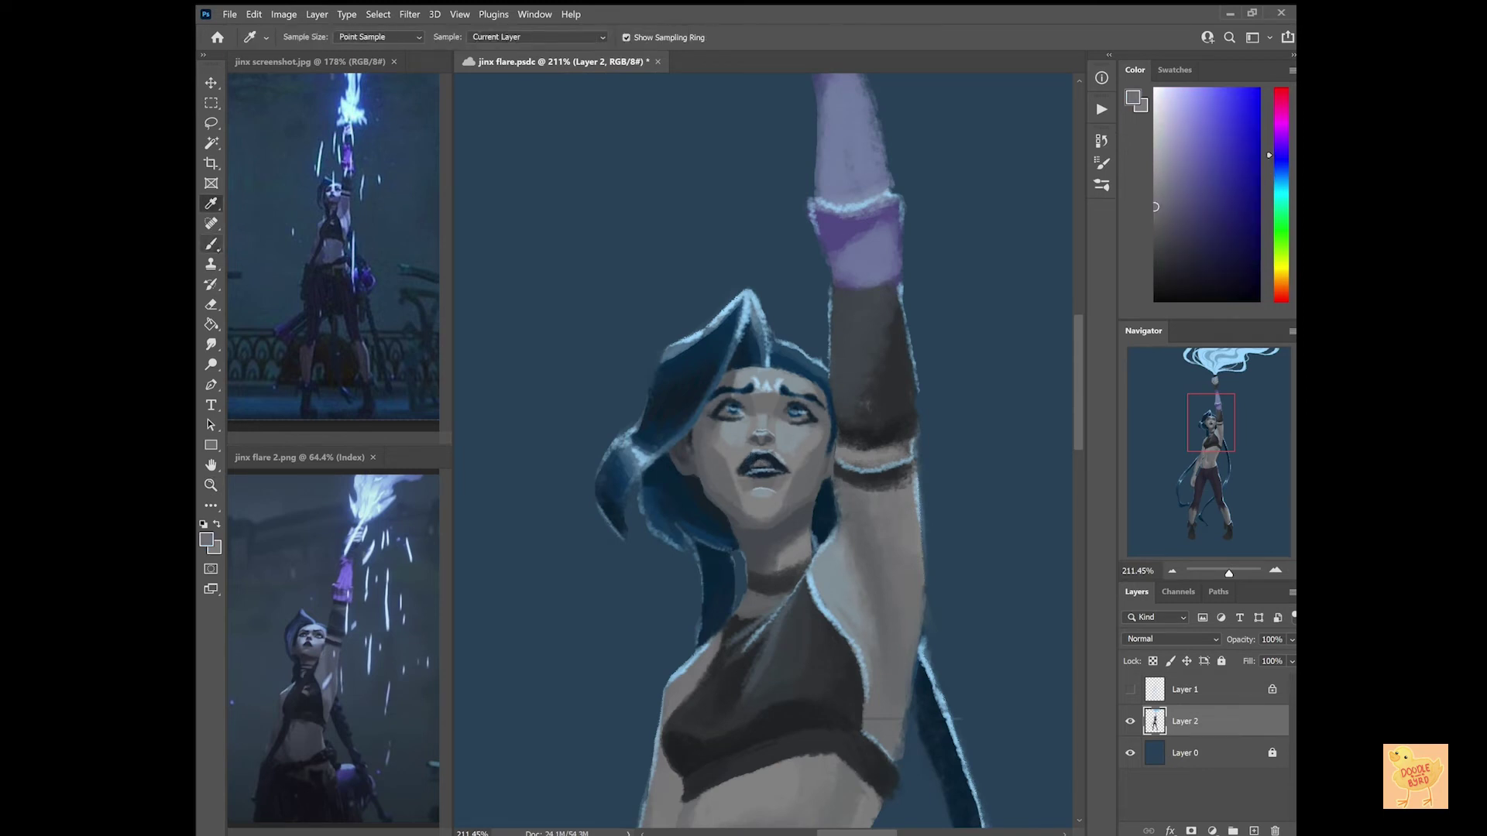
{"action": "left_click", "coordinate": [782, 464], "text": "alt"}
{"action": "left_click", "coordinate": [695, 438], "text": "alt"}
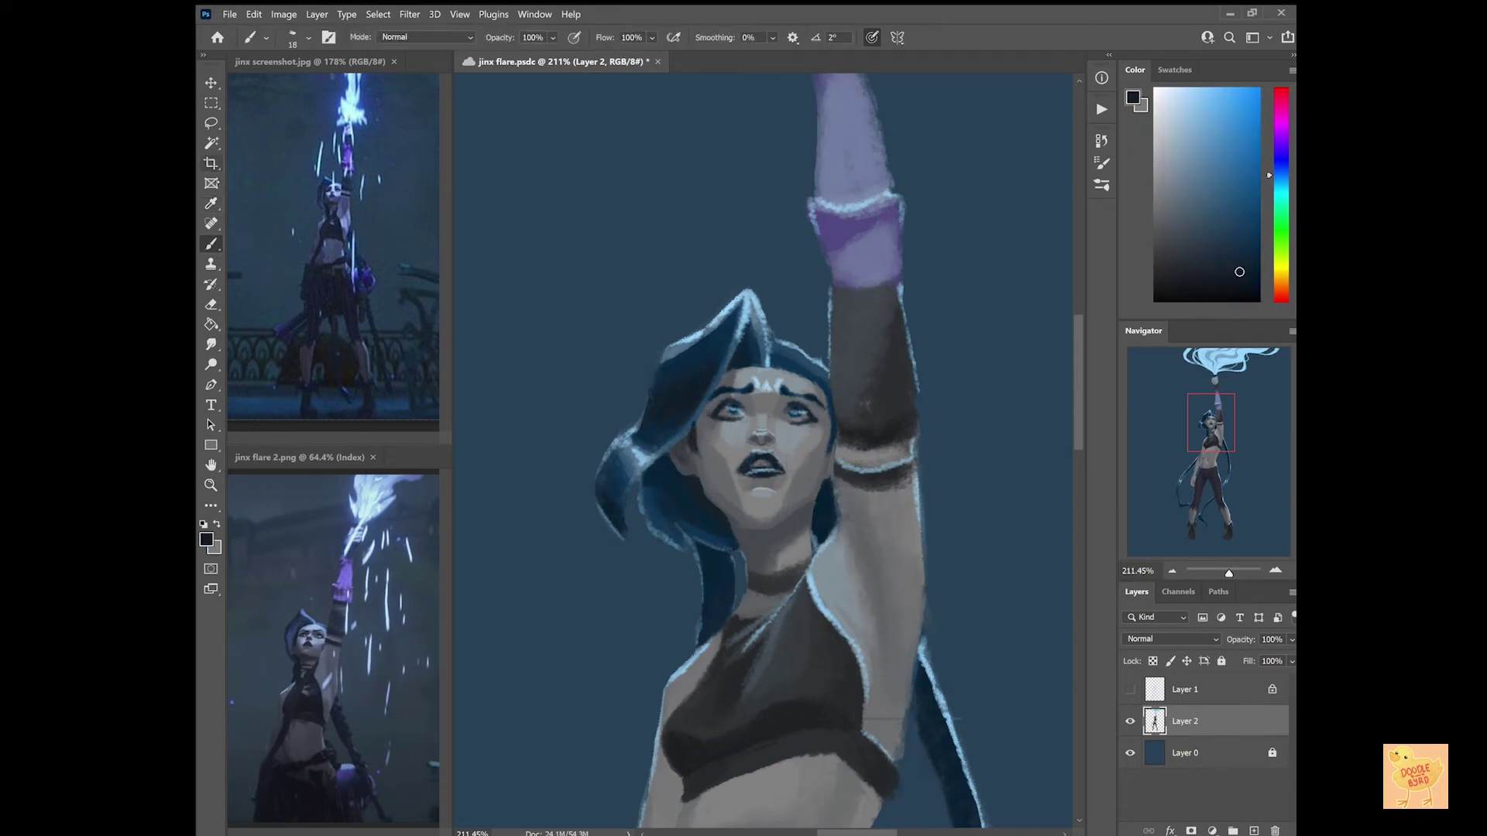
{"action": "left_click", "coordinate": [690, 492], "text": "alt"}
{"action": "left_click", "coordinate": [792, 518], "text": "alt"}
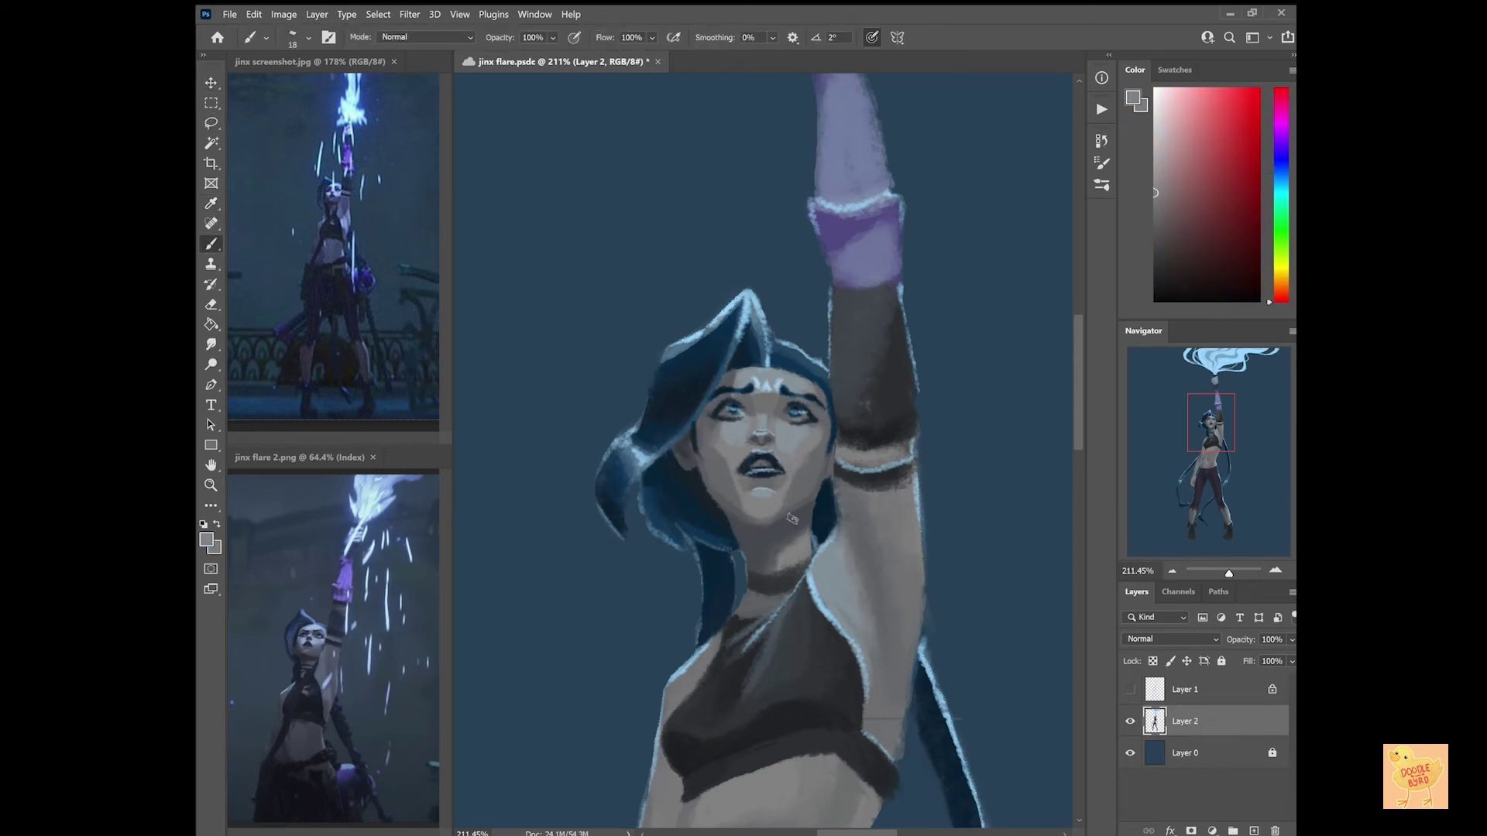
{"action": "scroll", "coordinate": [766, 434], "scroll_direction": "down", "scroll_amount": 3}
{"action": "scroll", "coordinate": [767, 434], "scroll_direction": "up", "scroll_amount": 2}
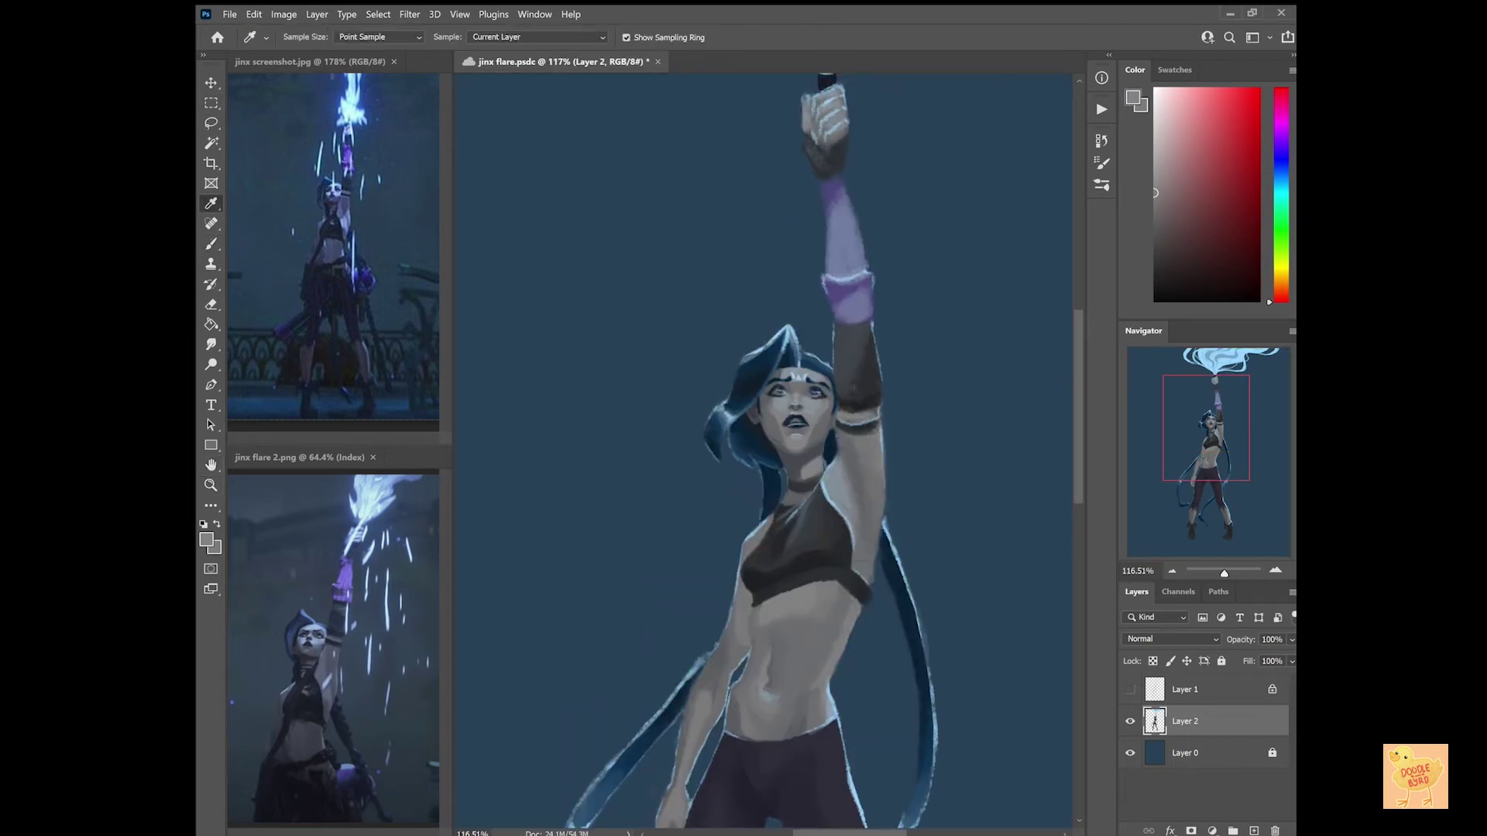
Enlarge the brush and refine the eyebrows and facial shading with grey and dark tones sampled from the painting.
{"action": "key", "text": "bracketright"}
{"action": "key", "text": "bracketright"}
{"action": "left_click", "coordinate": [834, 404], "text": "alt"}
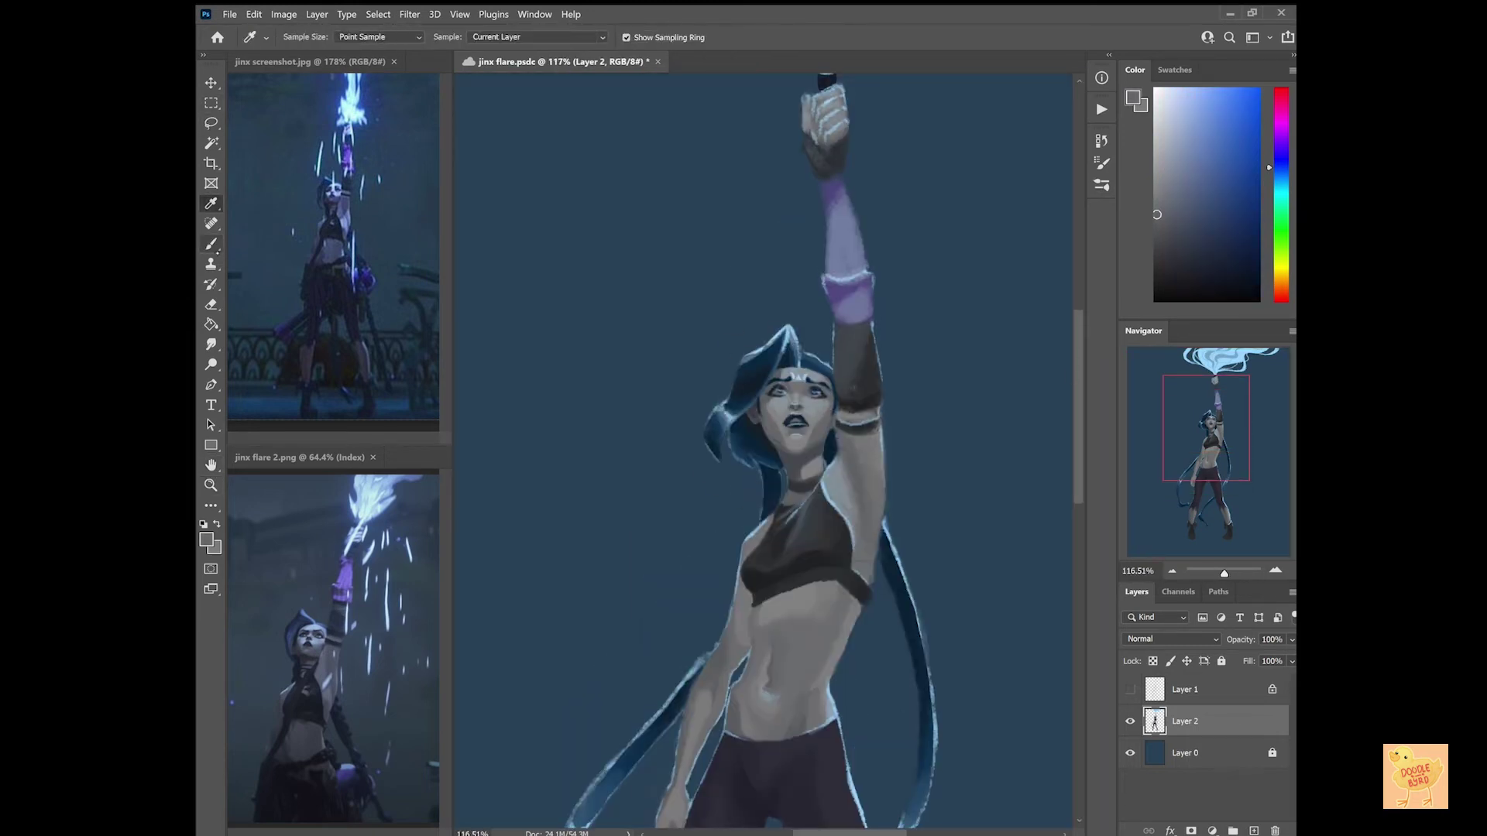
{"action": "left_click", "coordinate": [1174, 70]}
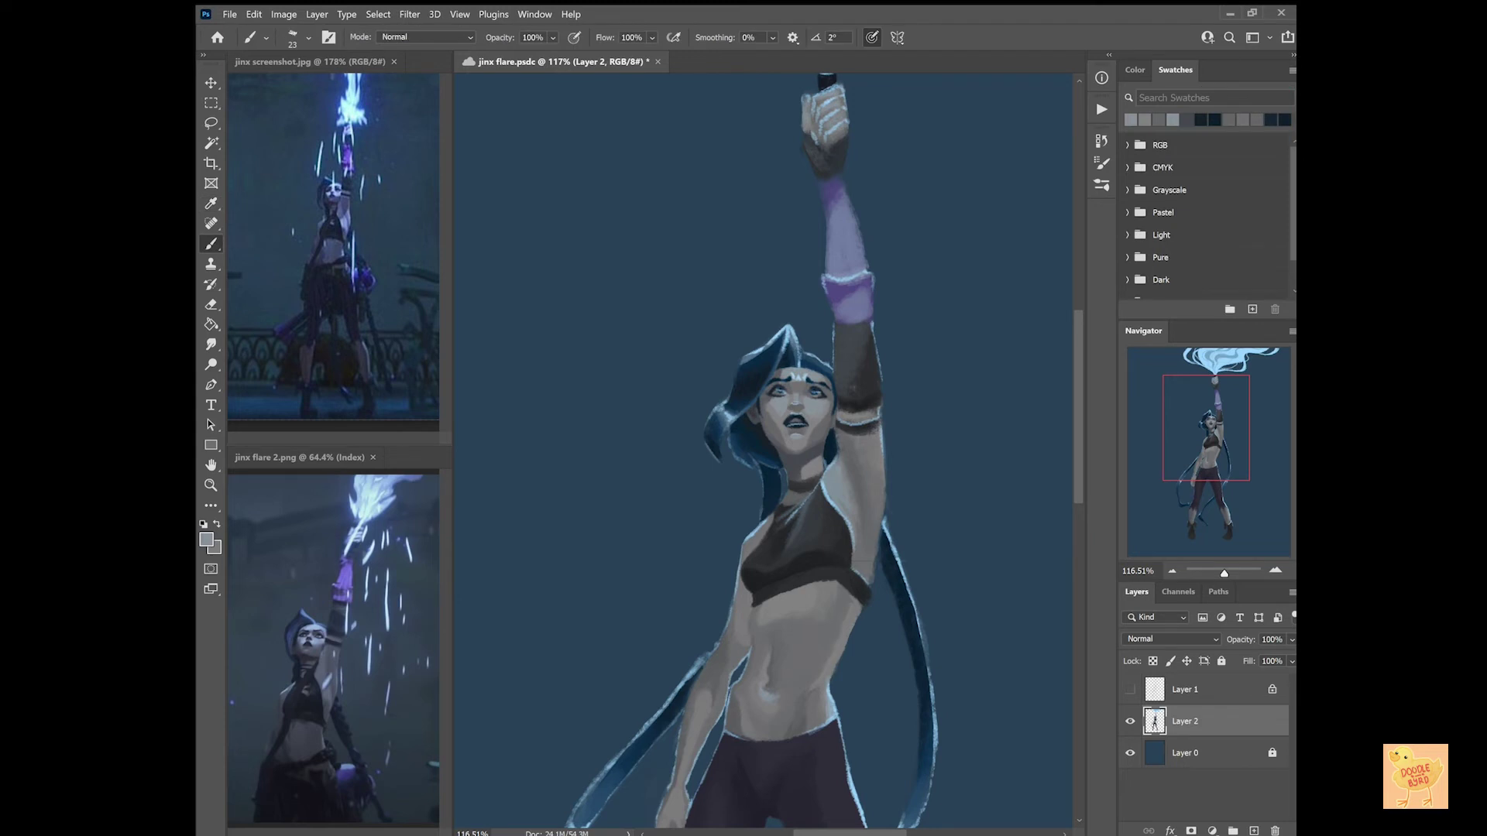
{"action": "left_click", "coordinate": [806, 371], "text": "alt"}
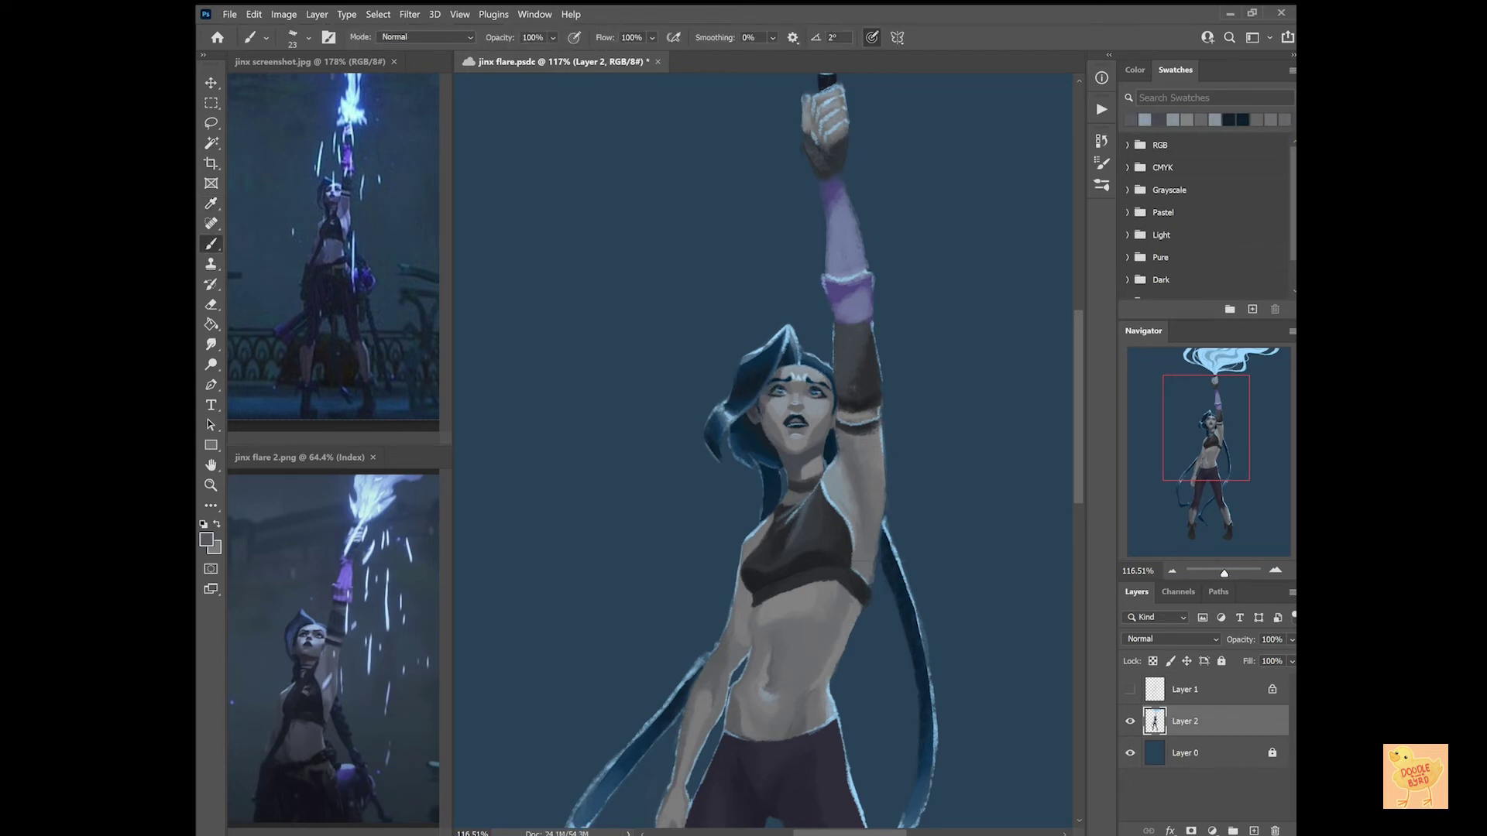
{"action": "scroll", "coordinate": [875, 418], "scroll_direction": "up", "scroll_amount": 3}
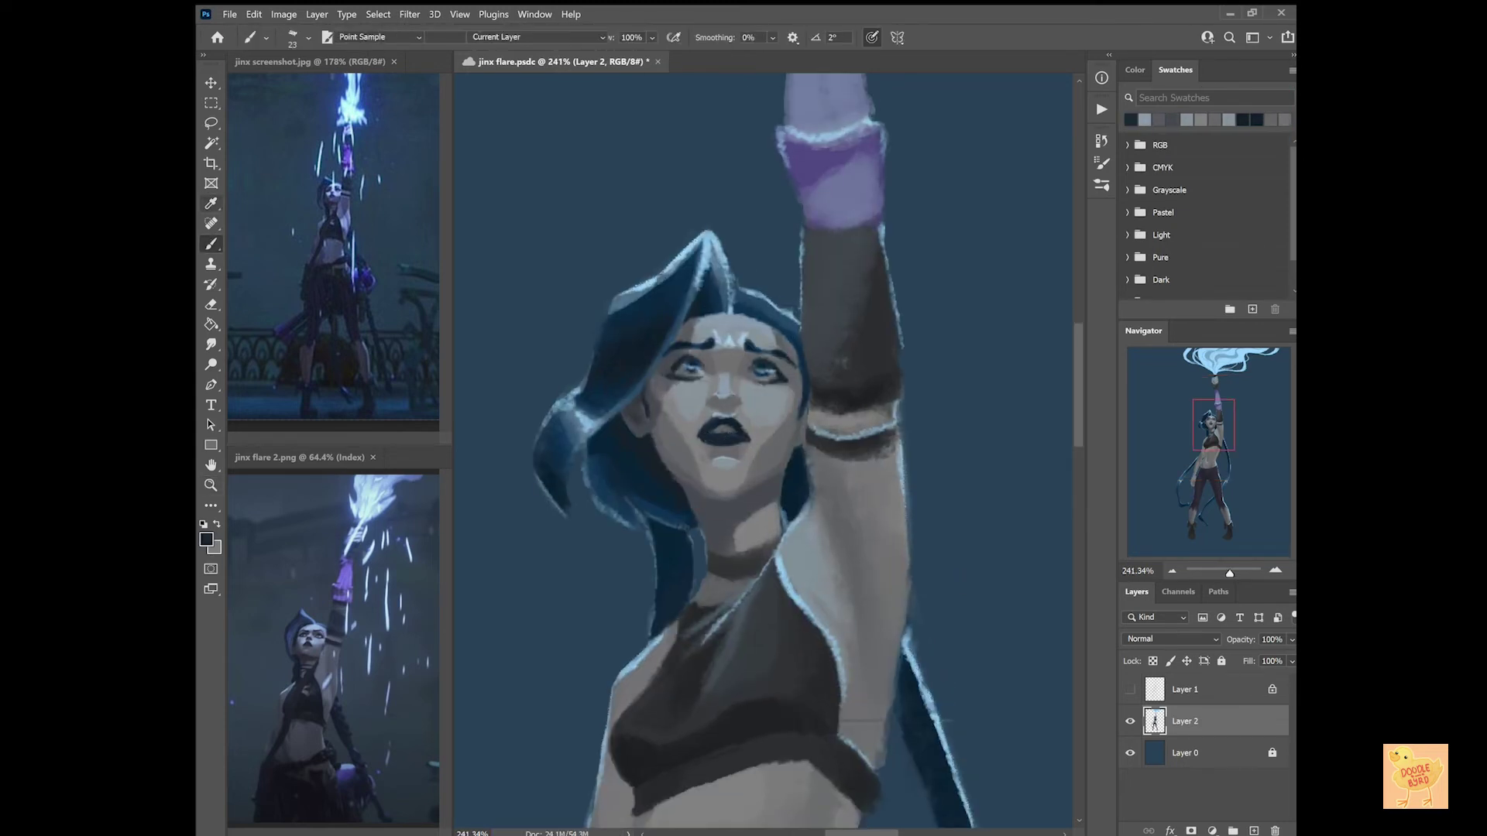
{"action": "left_click", "coordinate": [1135, 70]}
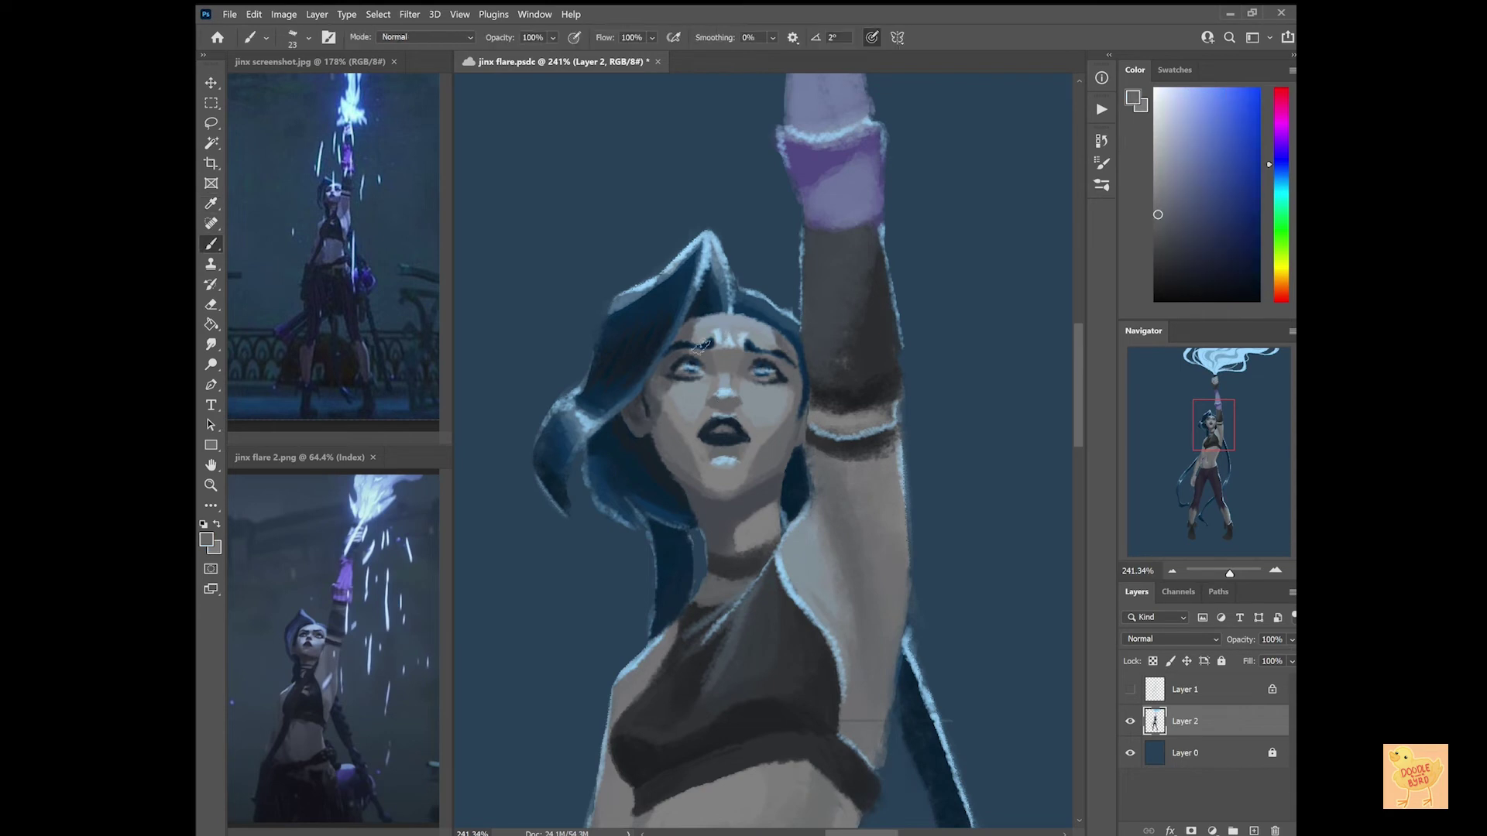
Try a blue Outer Glow effect on the figure layer.
{"action": "key", "text": "ctrl+0"}
{"action": "key", "text": "Escape"}
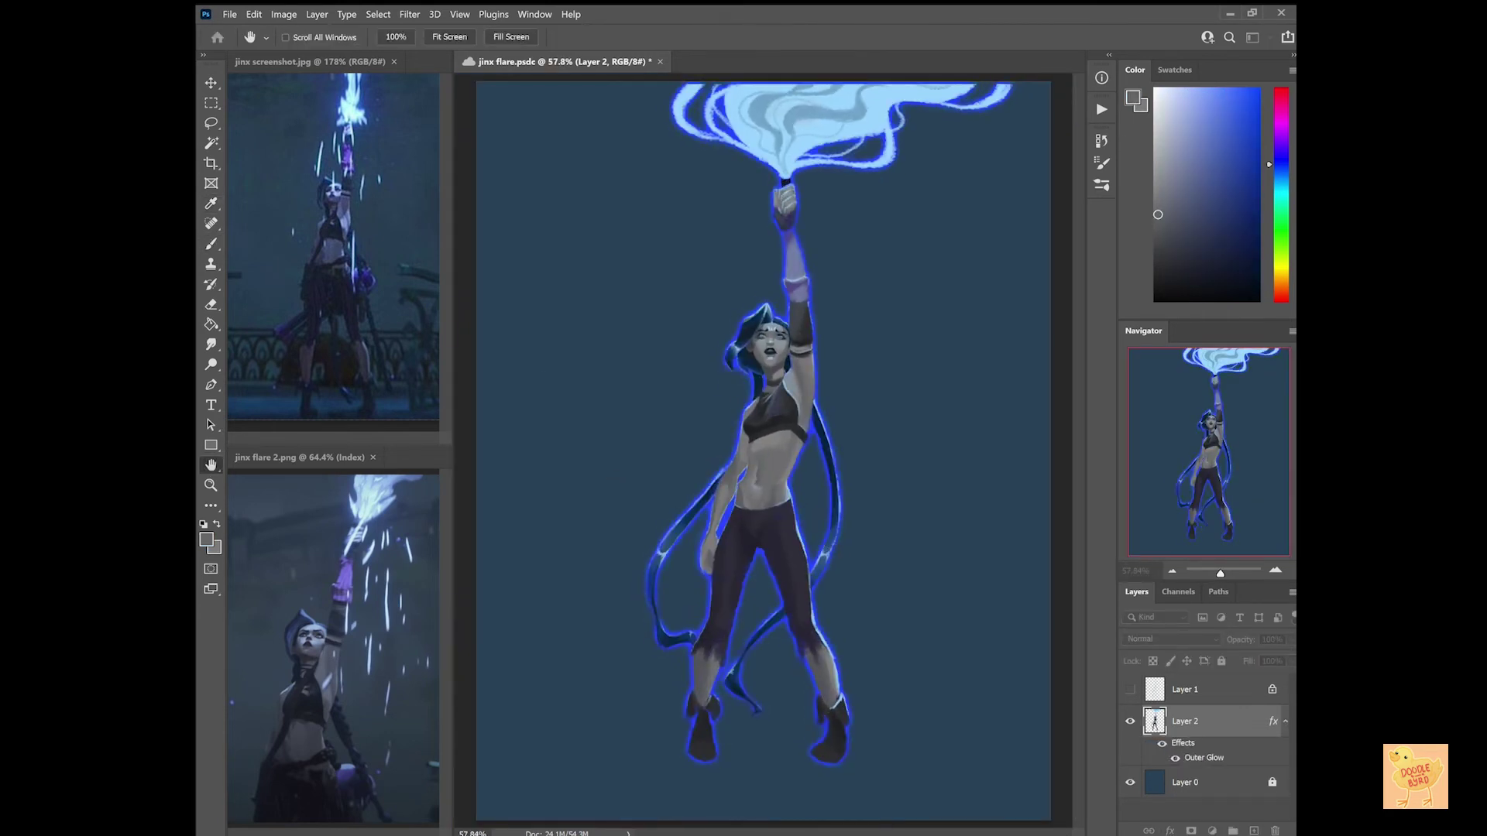
{"action": "key", "text": "r"}
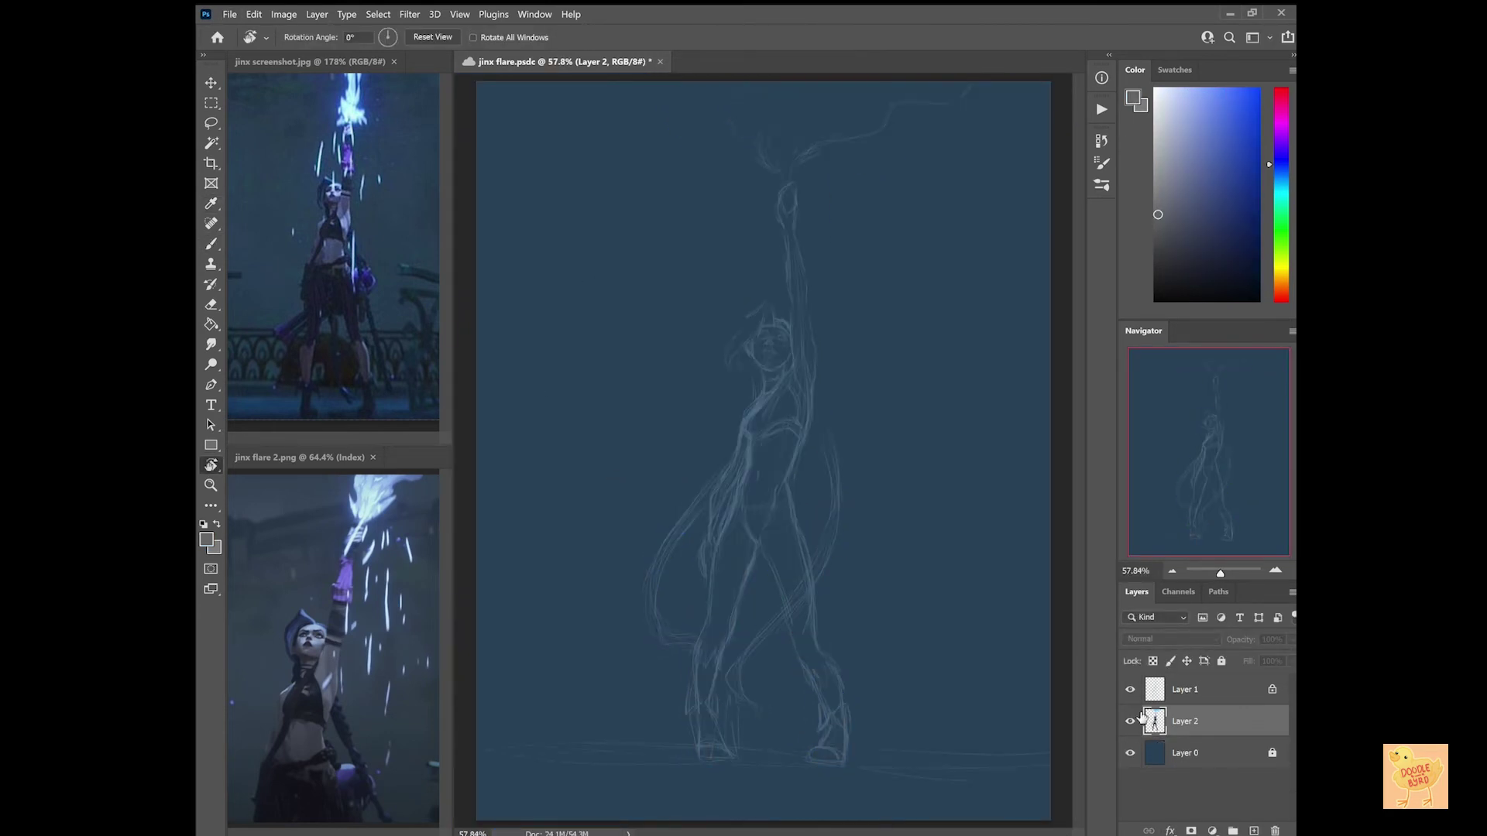
Refine the grey shading on the face around the cheek nearest the raised arm.
{"action": "key", "text": "z"}
{"action": "left_click_drag", "start_coordinate": [651, 230], "coordinate": [917, 452]}
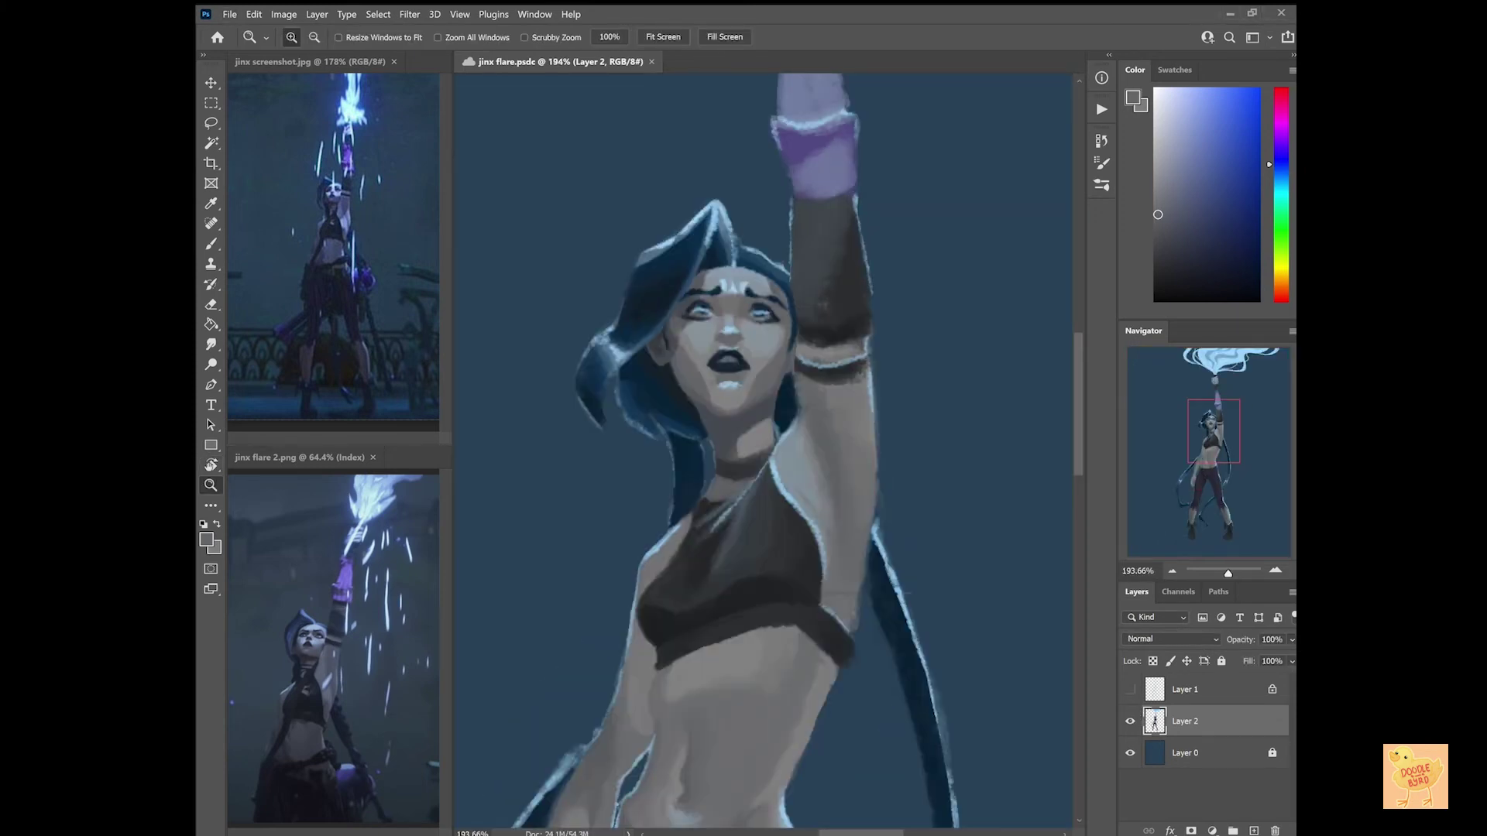
{"action": "key", "text": "b"}
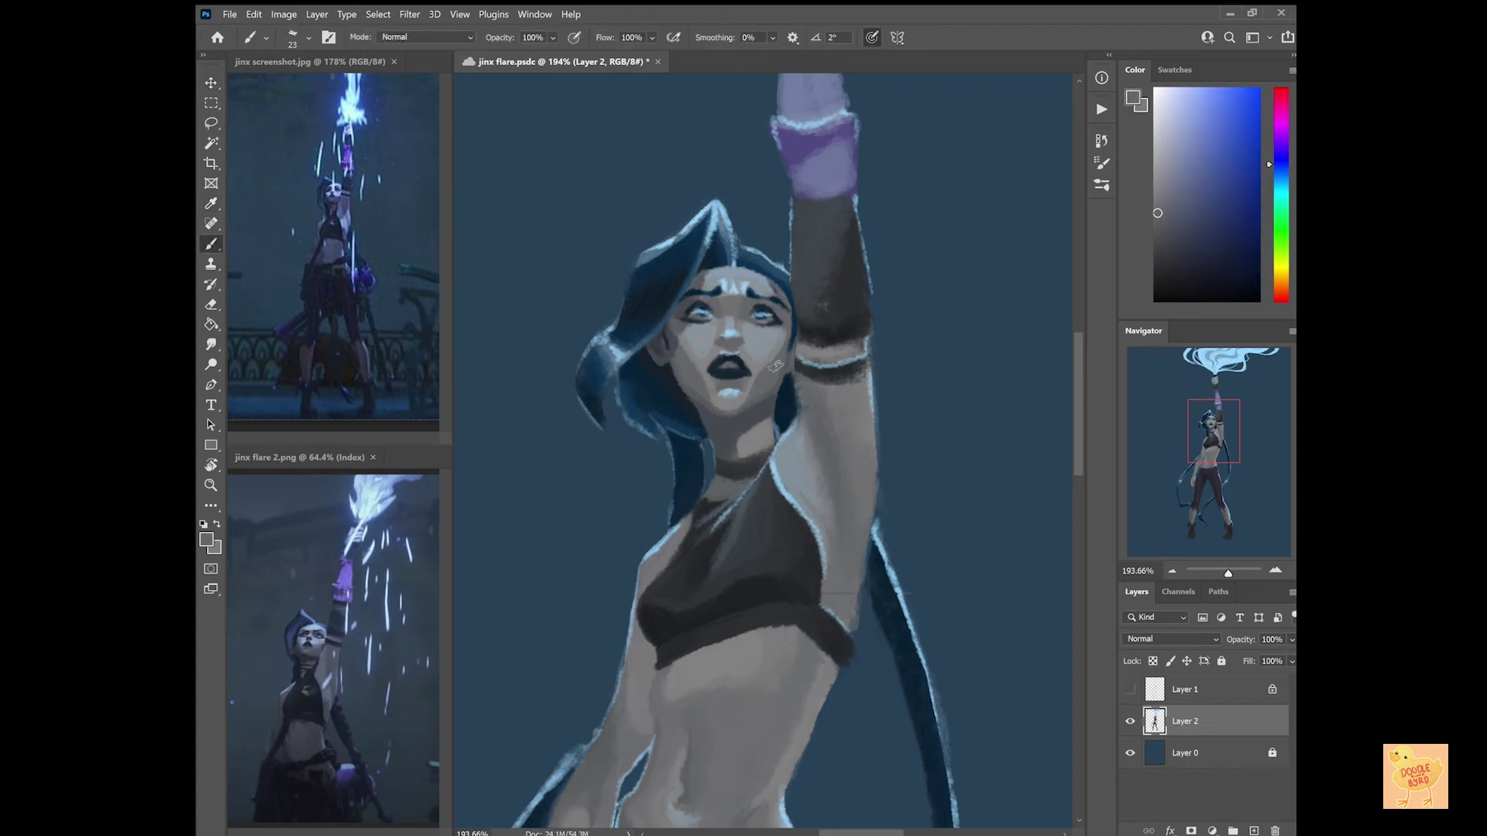
Create a new layer above the figure layer and clip it to the figure.
{"action": "key", "text": "h"}
{"action": "key", "text": "ctrl+0"}
{"action": "key", "text": "ctrl+shift+alt+n"}
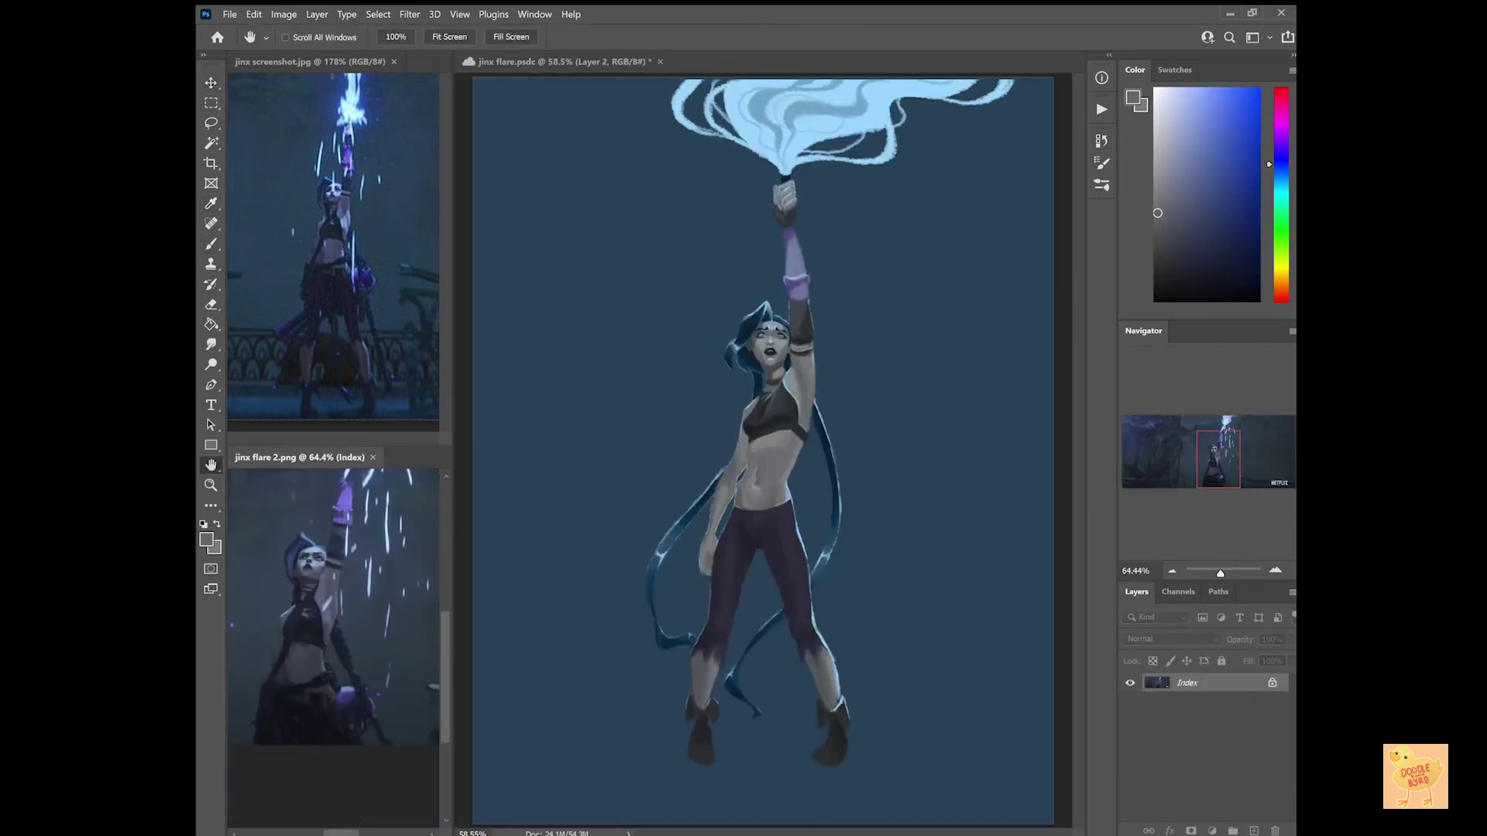
{"action": "key", "text": "b"}
{"action": "scroll", "coordinate": [786, 631], "scroll_direction": "up", "scroll_amount": 5}
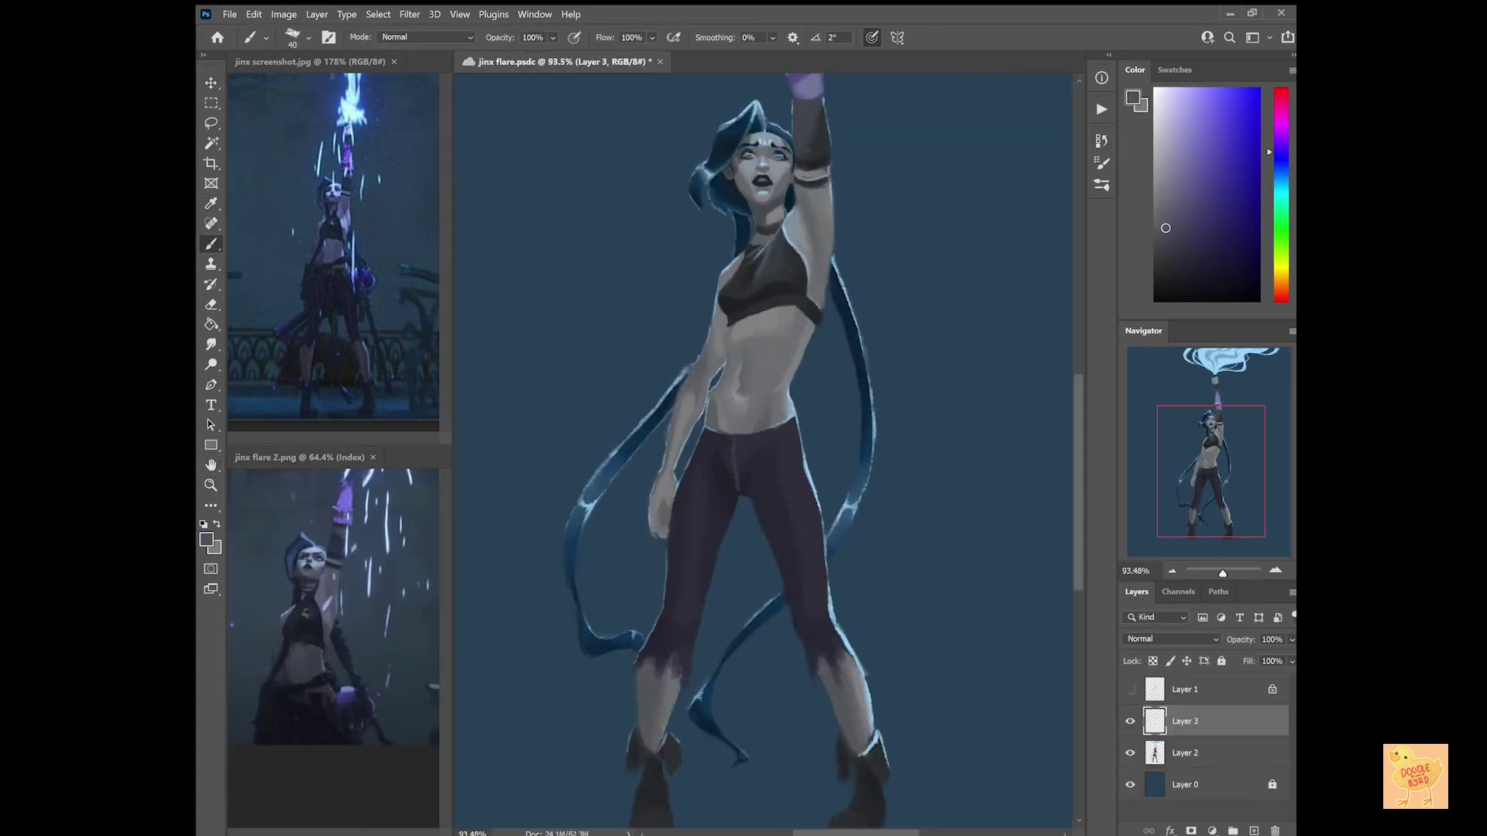
{"action": "key", "text": "ctrl+alt+g"}
Paint lengthwise grey-purple stripes down both trouser legs on the clipped layer.
{"action": "left_click_drag", "start_coordinate": [701, 442], "coordinate": [701, 615]}
{"action": "left_click_drag", "start_coordinate": [681, 474], "coordinate": [675, 655]}
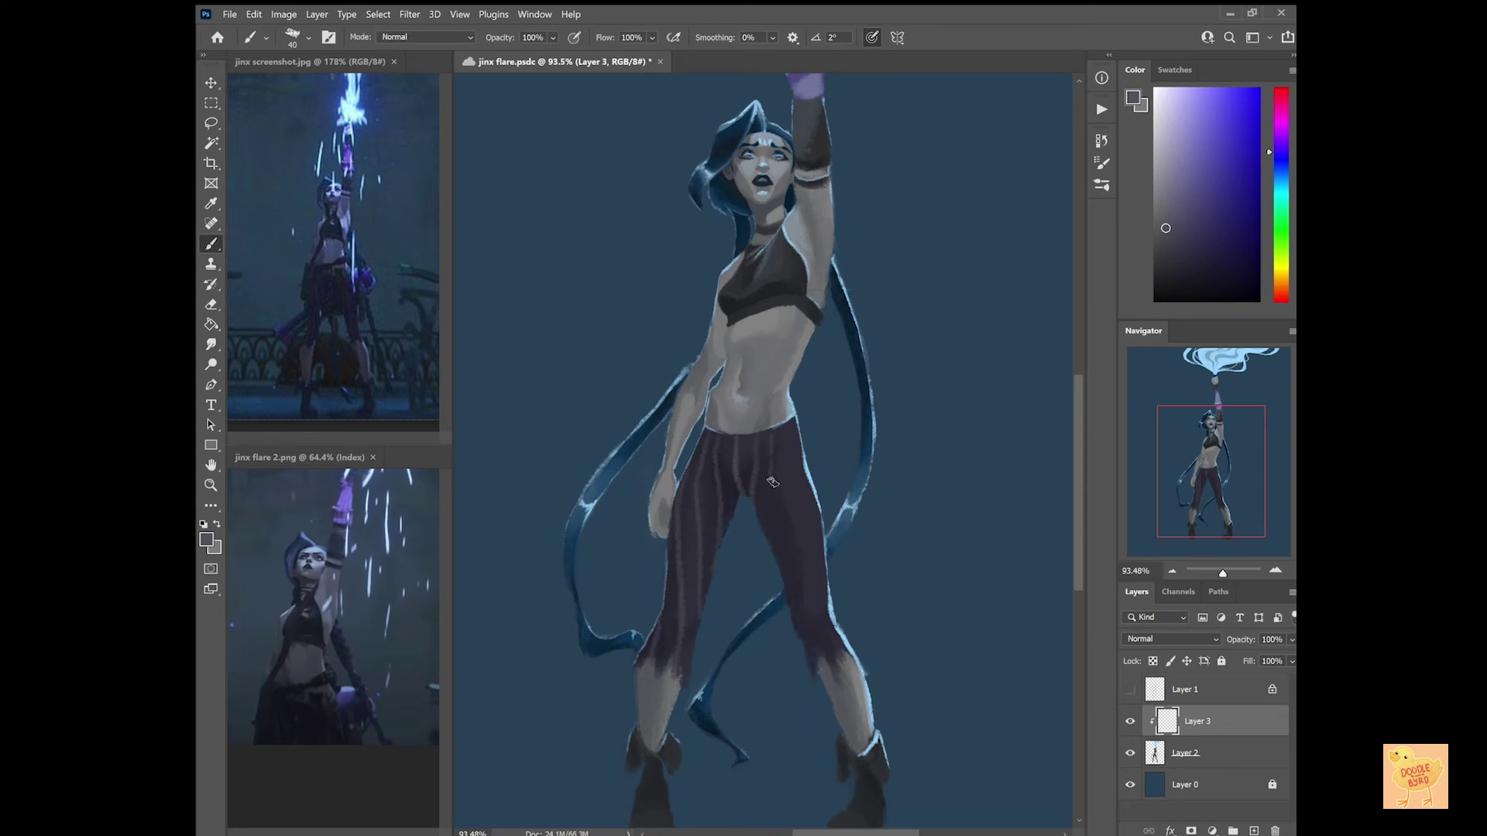
{"action": "left_click_drag", "start_coordinate": [791, 476], "coordinate": [809, 639]}
{"action": "left_click_drag", "start_coordinate": [815, 505], "coordinate": [837, 653]}
Reduce the brush size and paint near-black lines along the trouser stripes on both legs to thin them.
{"action": "left_click", "coordinate": [726, 427], "text": "alt"}
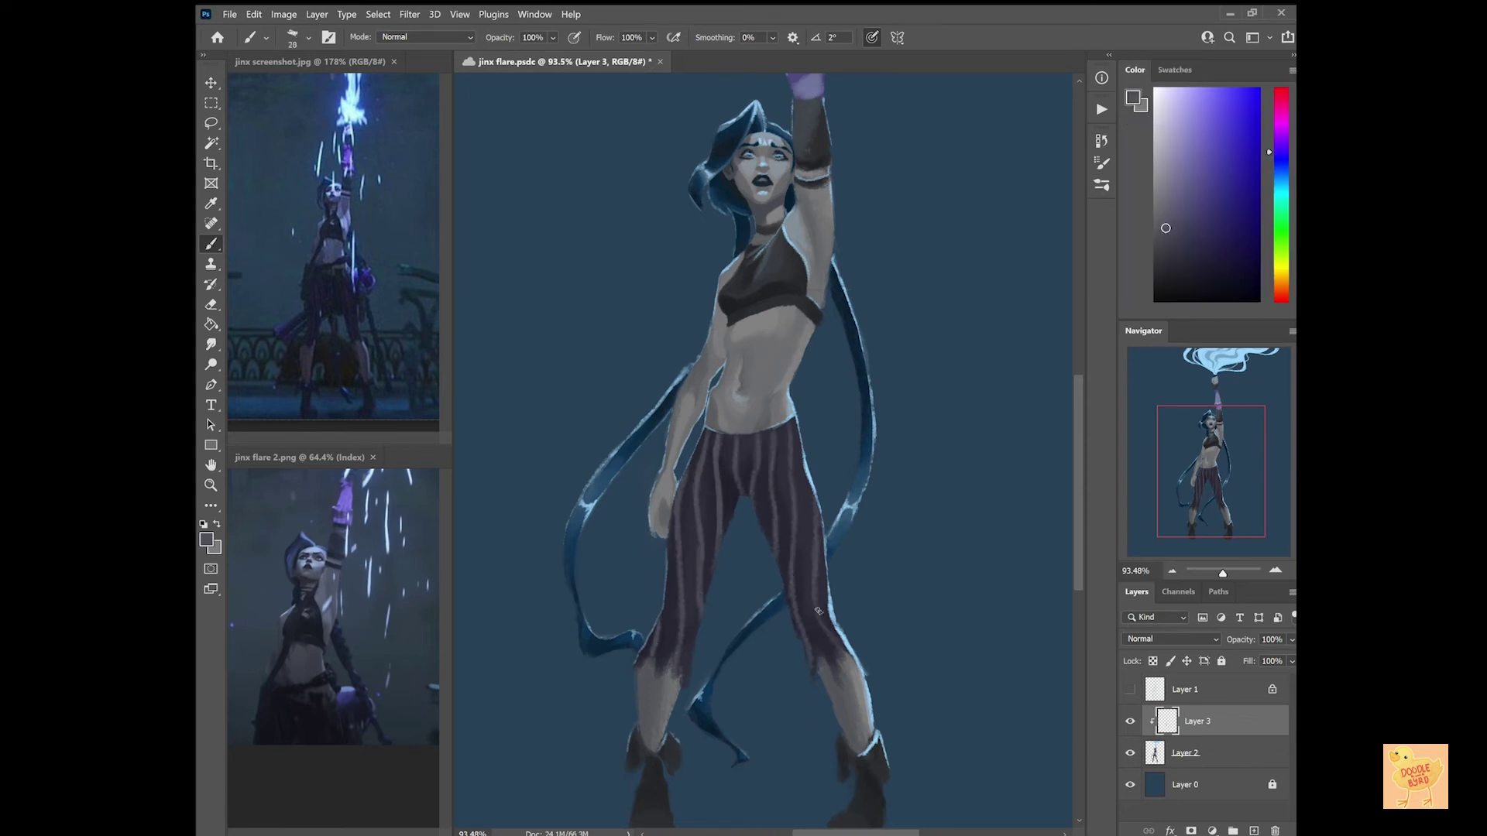
{"action": "left_click", "coordinate": [1174, 70]}
{"action": "left_click", "coordinate": [1130, 119]}
{"action": "left_click_drag", "start_coordinate": [701, 430], "coordinate": [701, 608]}
{"action": "left_click_drag", "start_coordinate": [678, 472], "coordinate": [675, 675]}
{"action": "left_click_drag", "start_coordinate": [770, 433], "coordinate": [766, 553]}
{"action": "left_click_drag", "start_coordinate": [802, 427], "coordinate": [813, 512]}
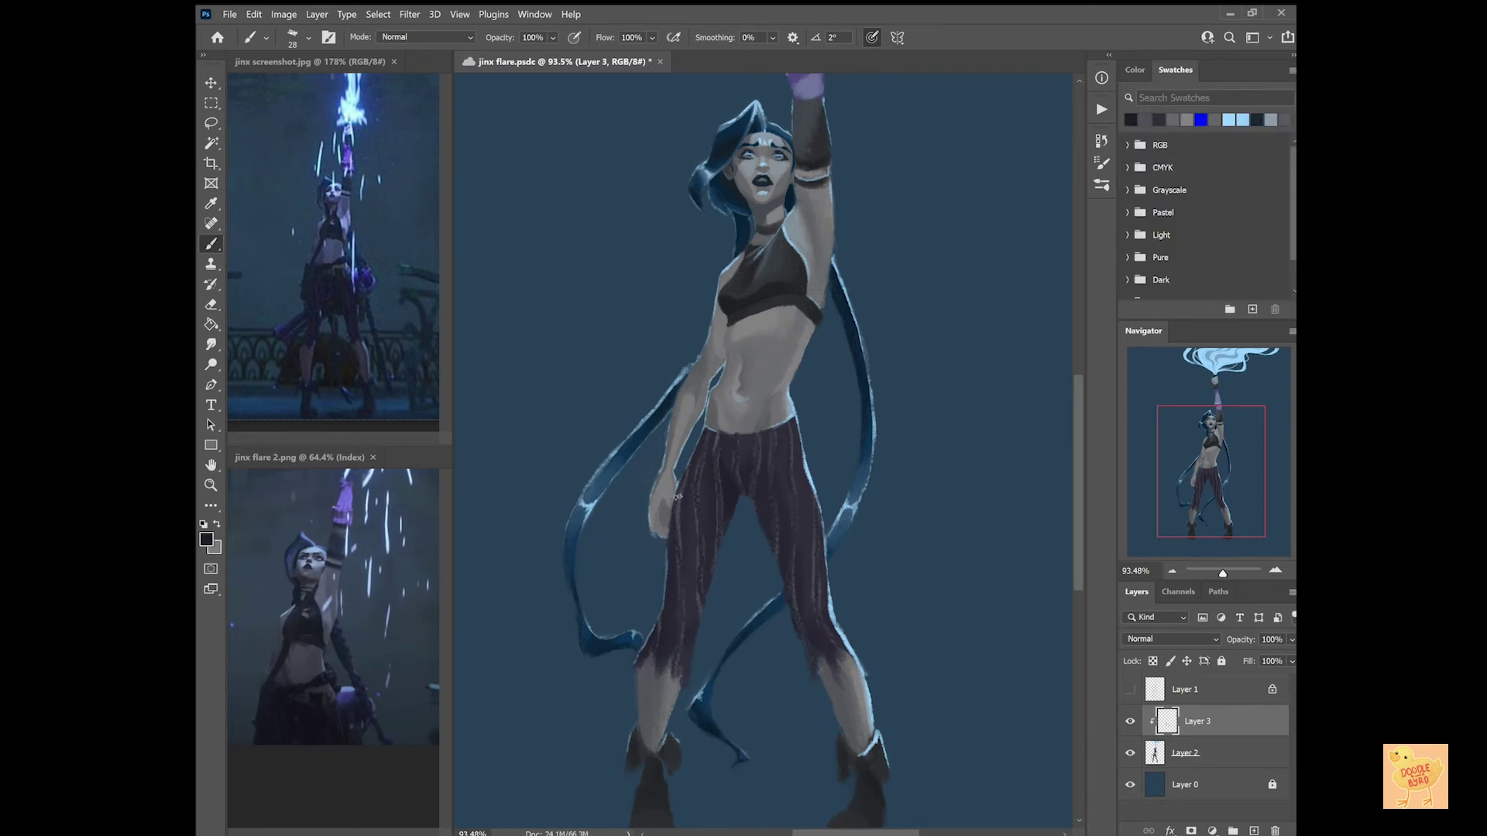
Sample a grey-purple and define thin, slightly wavy light stripes down both trouser legs with a smaller brush.
{"action": "left_click", "coordinate": [713, 436], "text": "alt"}
{"action": "key", "text": "bracketleft"}
{"action": "key", "text": "bracketleft"}
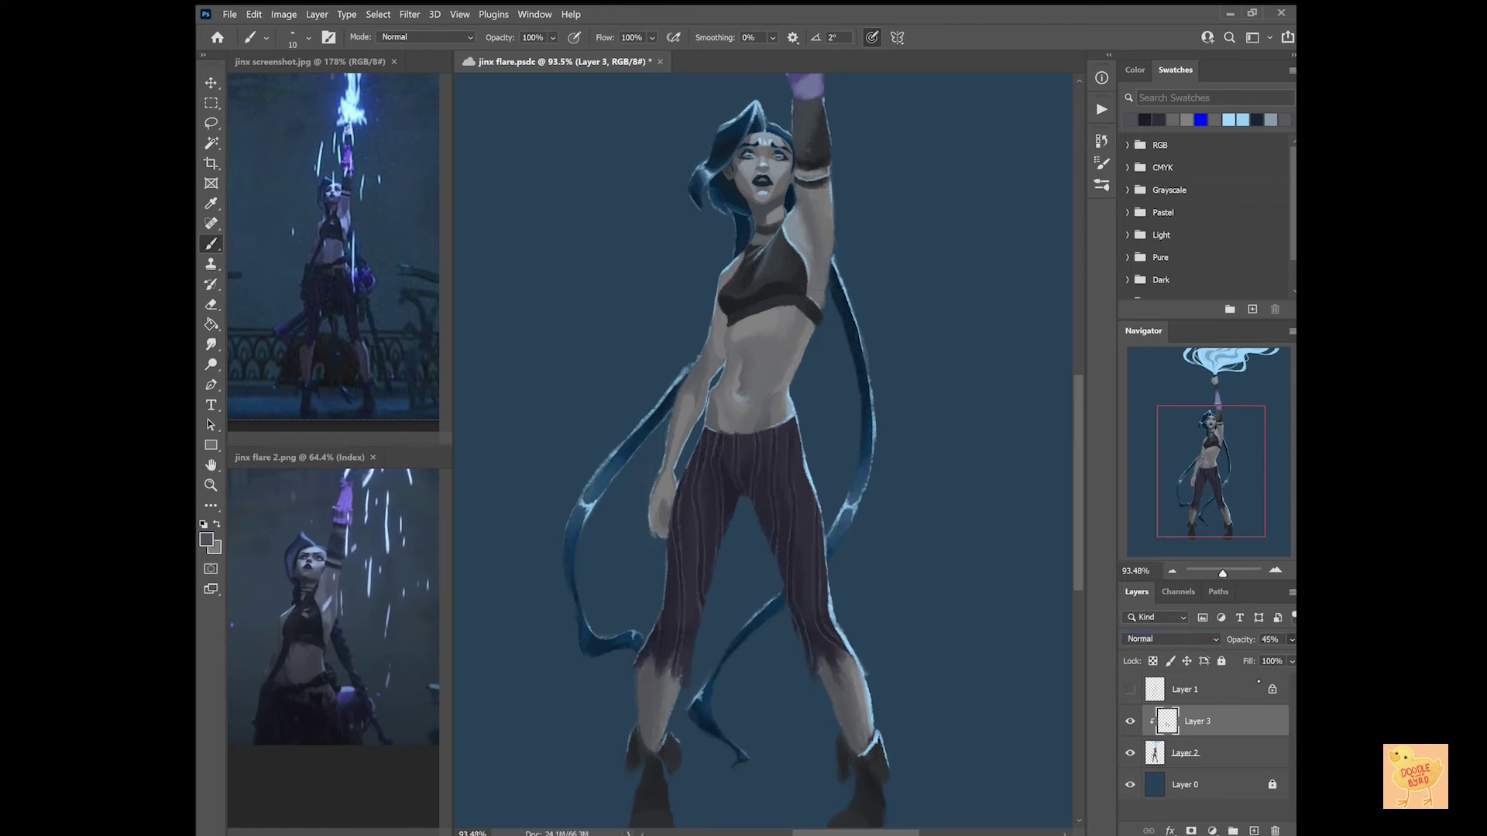
{"action": "key", "text": "e"}
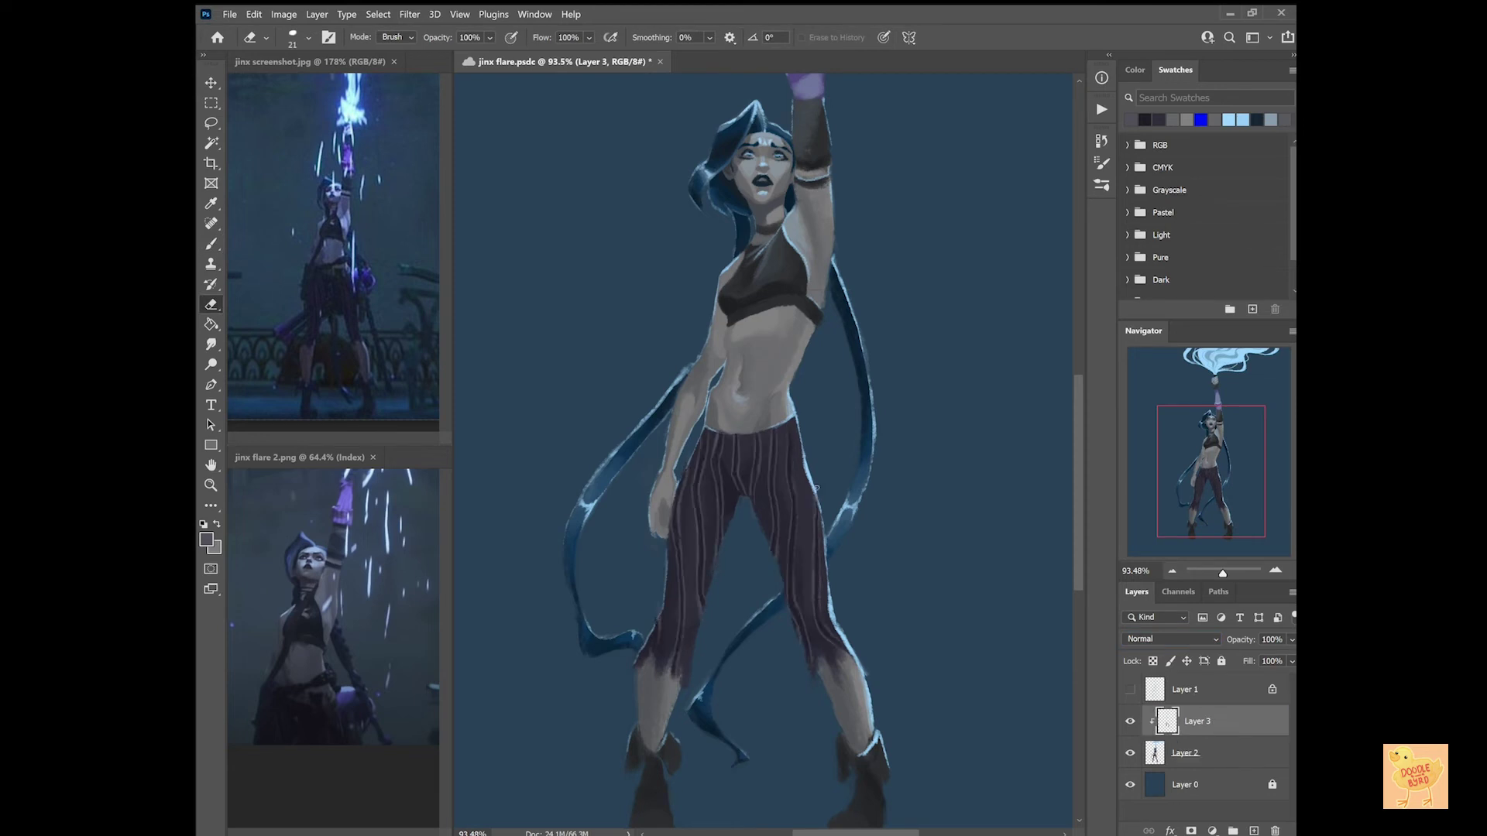
{"action": "key", "text": "b"}
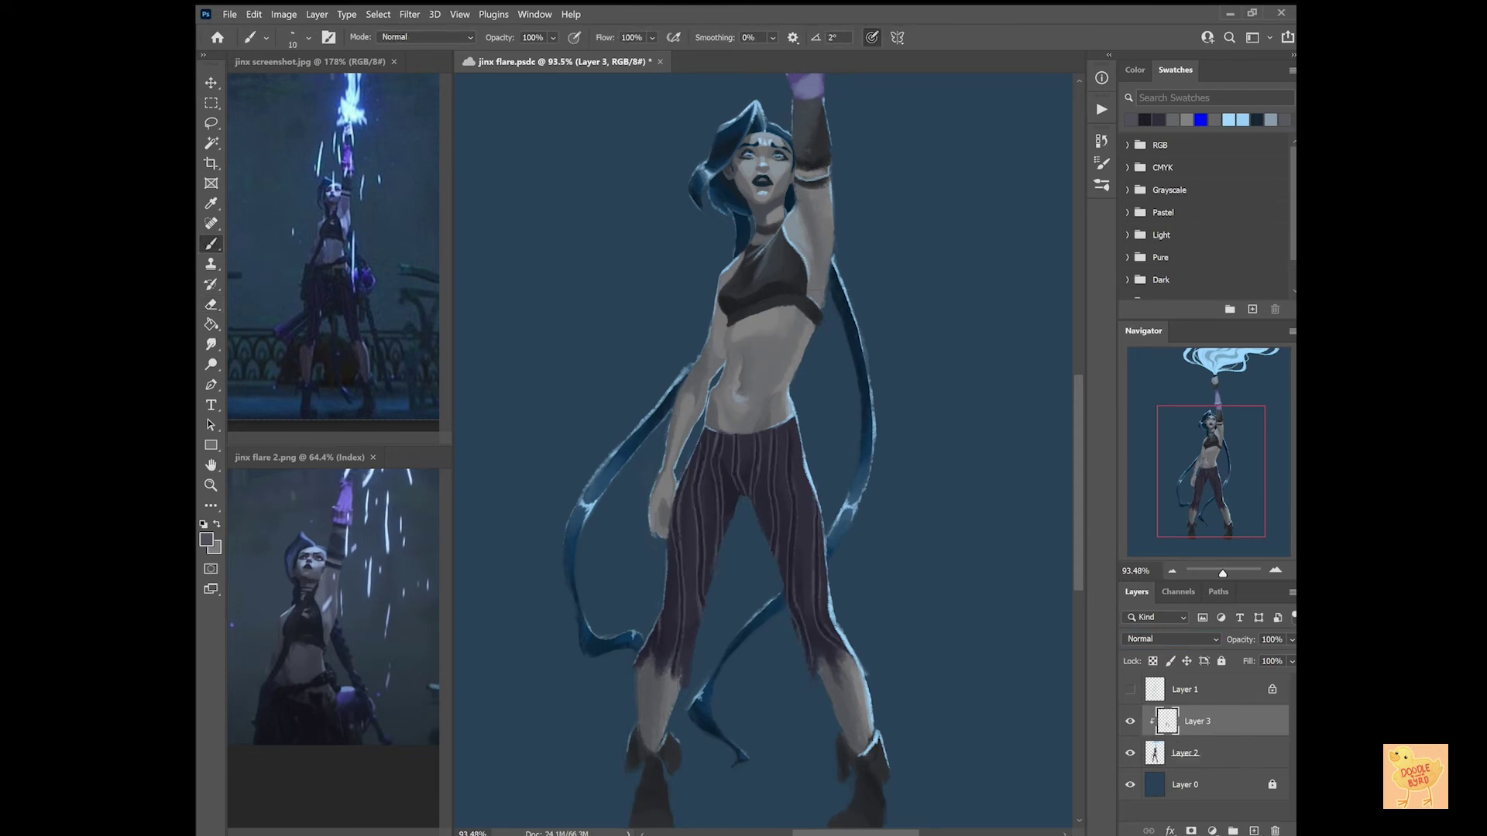
Lock the stripe layer's transparency, darken some stripes with a Multiply brush, and return to the figure layer.
{"action": "key", "text": "slash"}
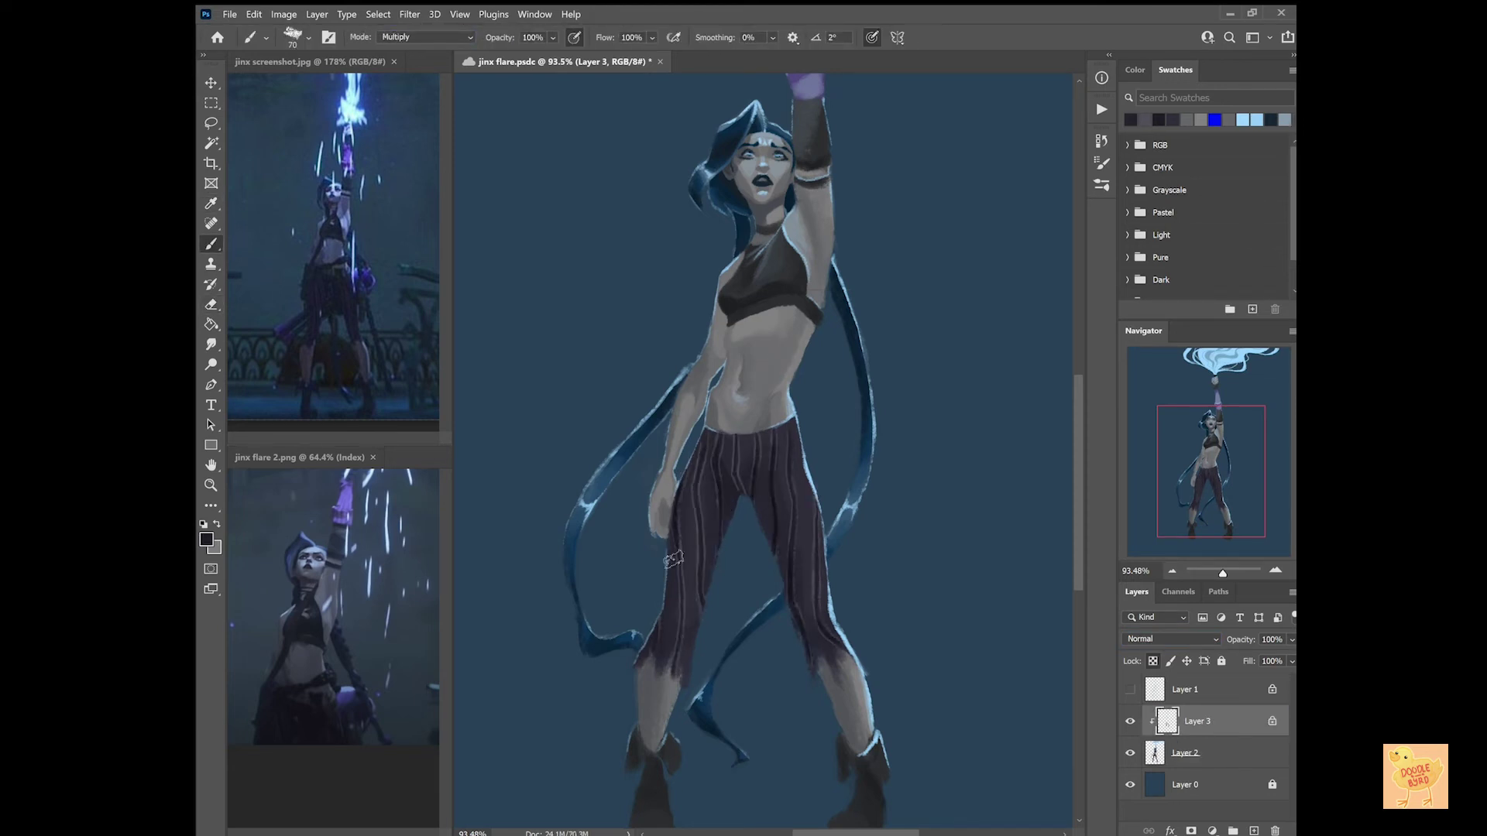
{"action": "left_click_drag", "start_coordinate": [673, 559], "coordinate": [780, 571]}
{"action": "scroll", "coordinate": [763, 449], "scroll_direction": "down", "scroll_amount": 2}
{"action": "key", "text": "alt+bracketleft"}
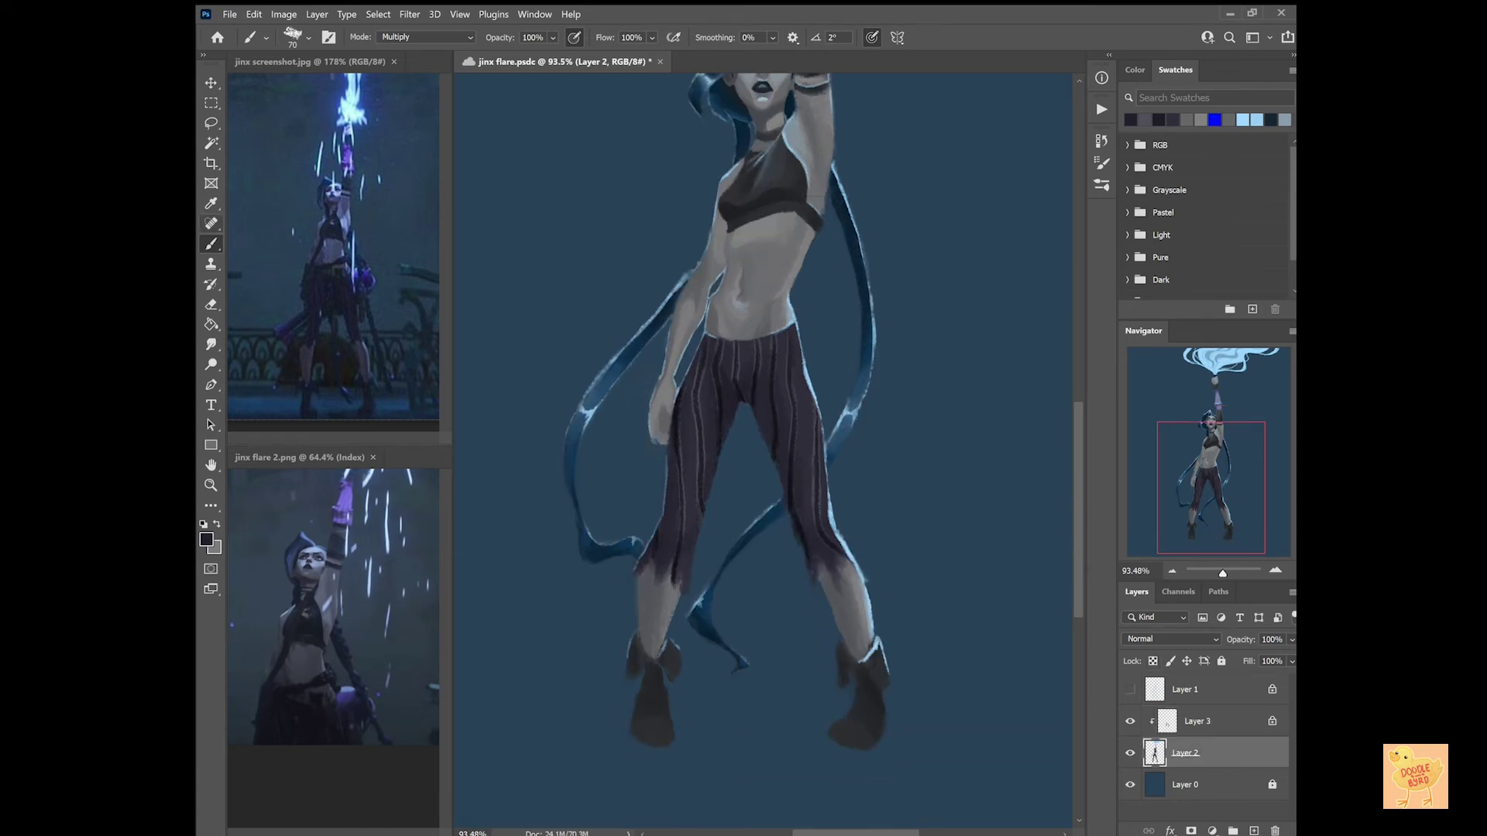
Try painting dark strokes over both boots on the figure layer, and undo them.
{"action": "key", "text": "e"}
{"action": "key", "text": "b"}
{"action": "left_click_drag", "start_coordinate": [655, 666], "coordinate": [666, 731]}
{"action": "left_click_drag", "start_coordinate": [852, 682], "coordinate": [867, 739]}
{"action": "key", "text": "ctrl+z"}
{"action": "key", "text": "ctrl+z"}
Repaint both boots in dark grey with a Normal-mode brush, using the sketch layer as a temporary guide, and clean their outlines.
{"action": "key", "text": "shift+alt+n"}
{"action": "left_click_drag", "start_coordinate": [658, 674], "coordinate": [668, 729]}
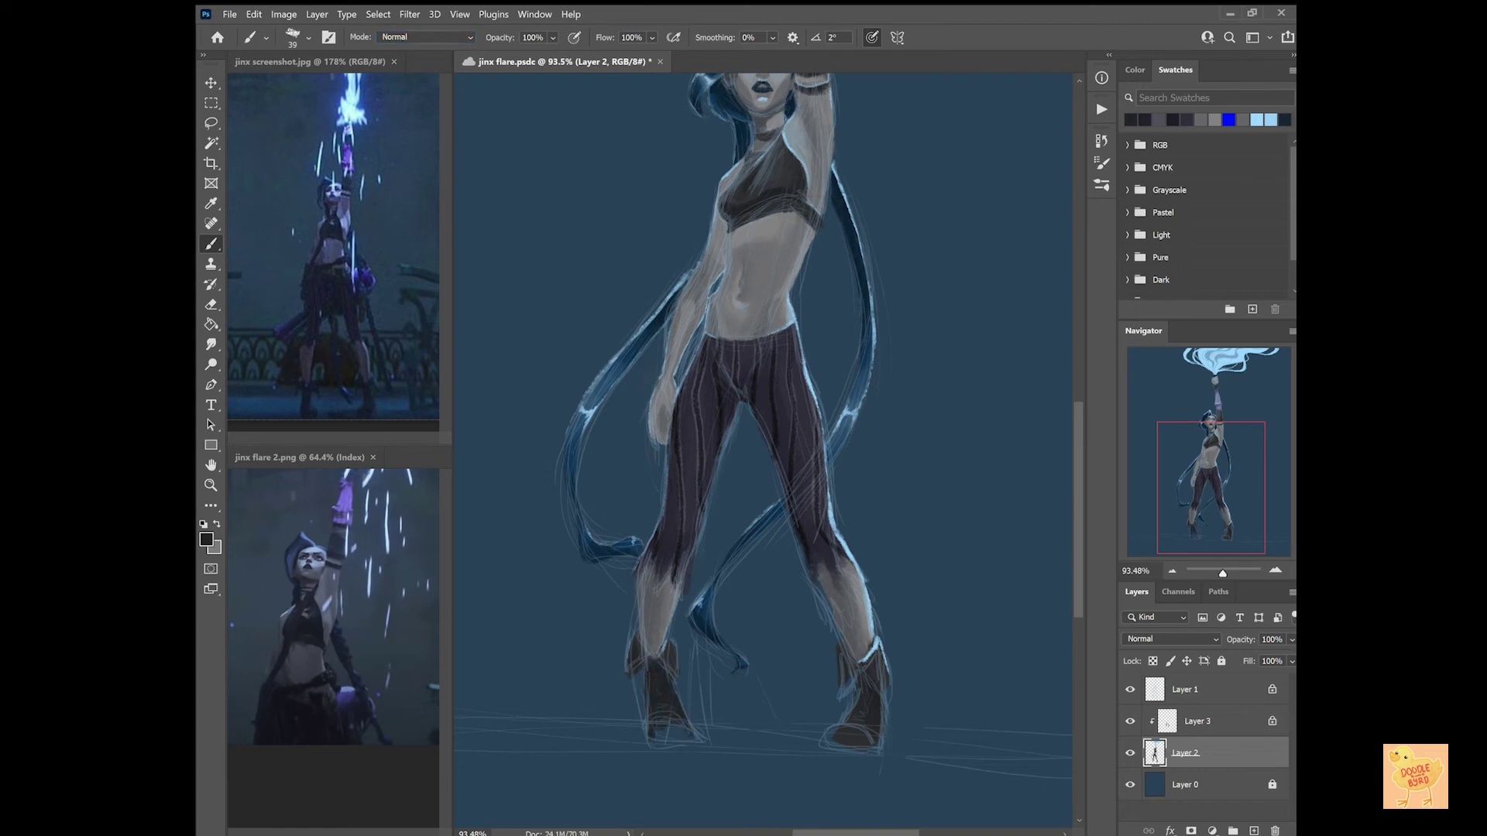
{"action": "left_click_drag", "start_coordinate": [878, 692], "coordinate": [870, 740]}
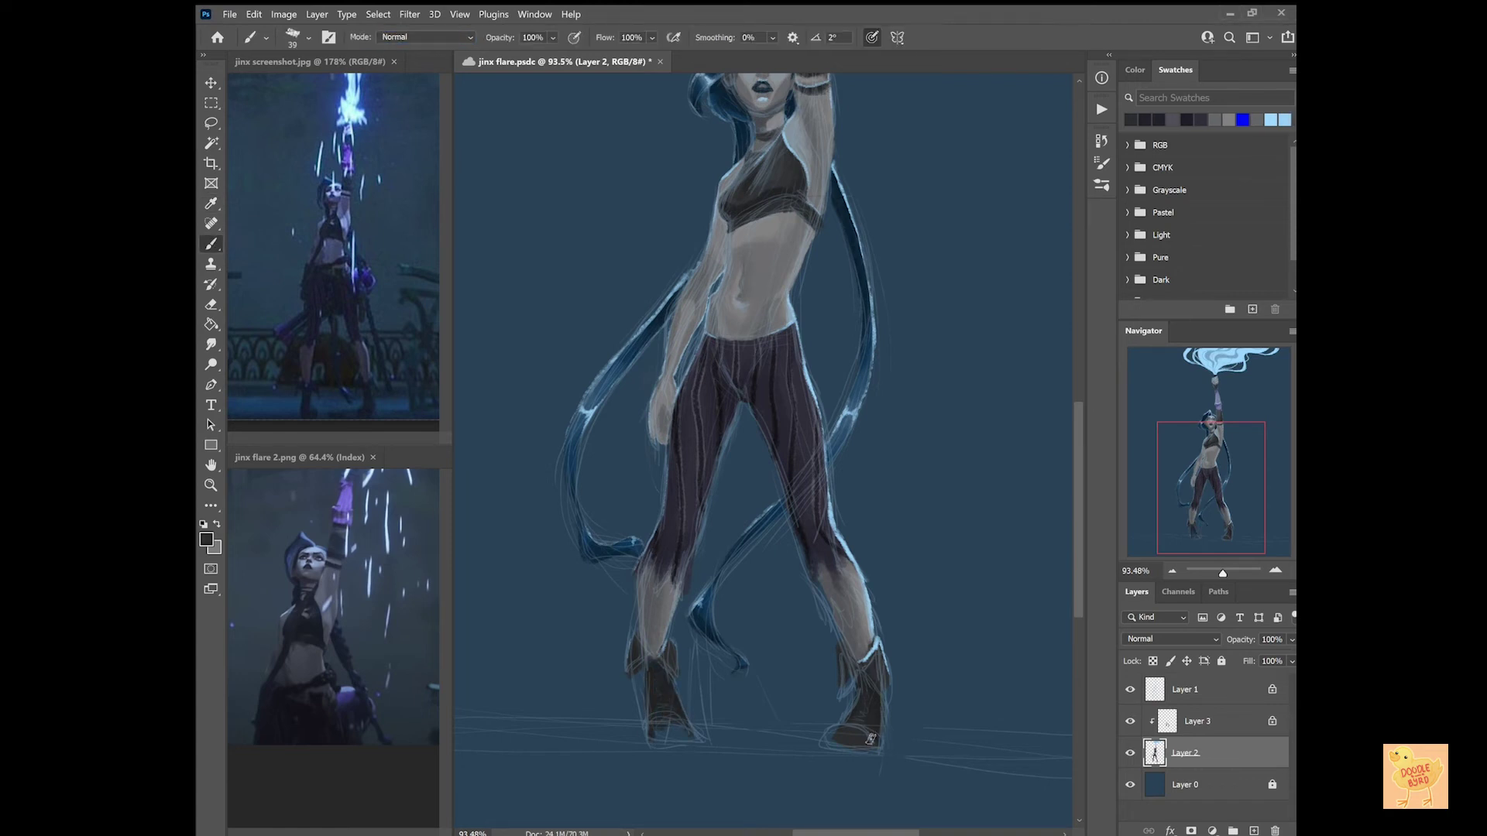
{"action": "left_click", "coordinate": [1130, 690]}
{"action": "key", "text": "e"}
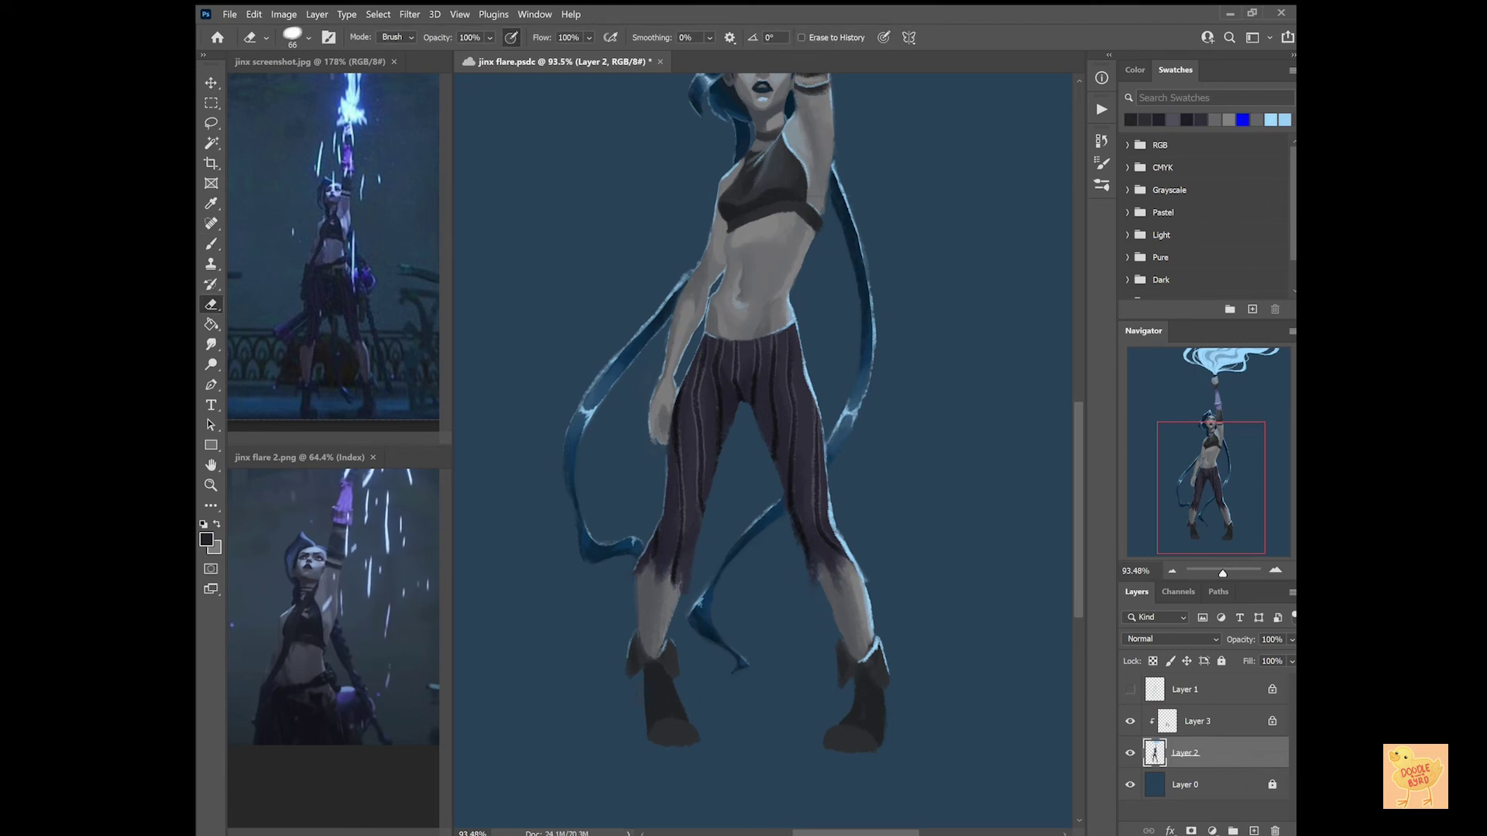
Sample dark blue from the braid and paint darker plait texture in the hair beside the neck.
{"action": "key", "text": "ctrl+0"}
{"action": "key", "text": "i"}
{"action": "scroll", "coordinate": [578, 656], "scroll_direction": "up", "scroll_amount": 8}
{"action": "left_click", "coordinate": [578, 656]}
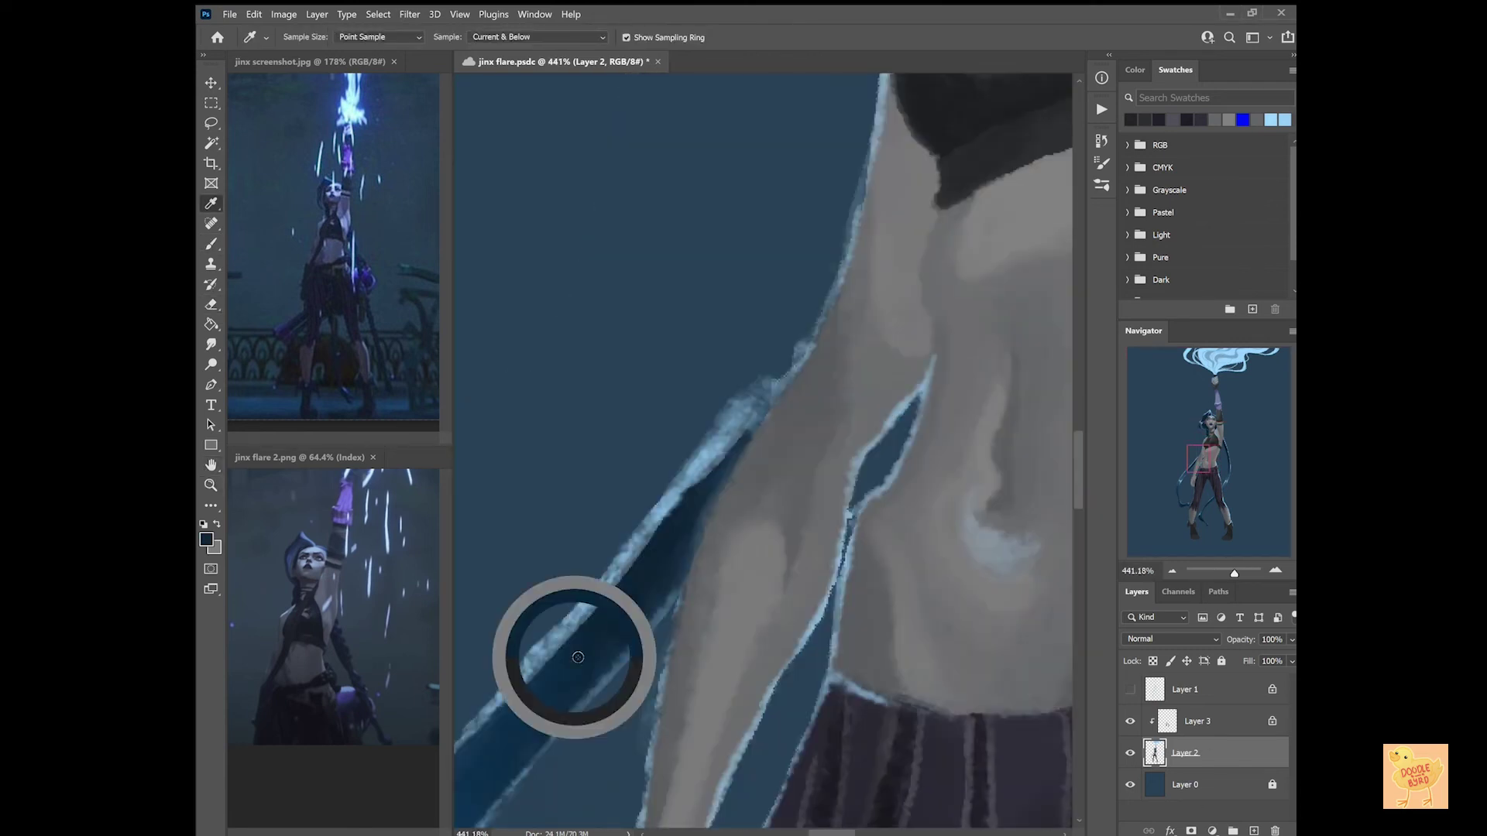
{"action": "scroll", "coordinate": [578, 657], "scroll_direction": "up", "scroll_amount": 8}
{"action": "key", "text": "b"}
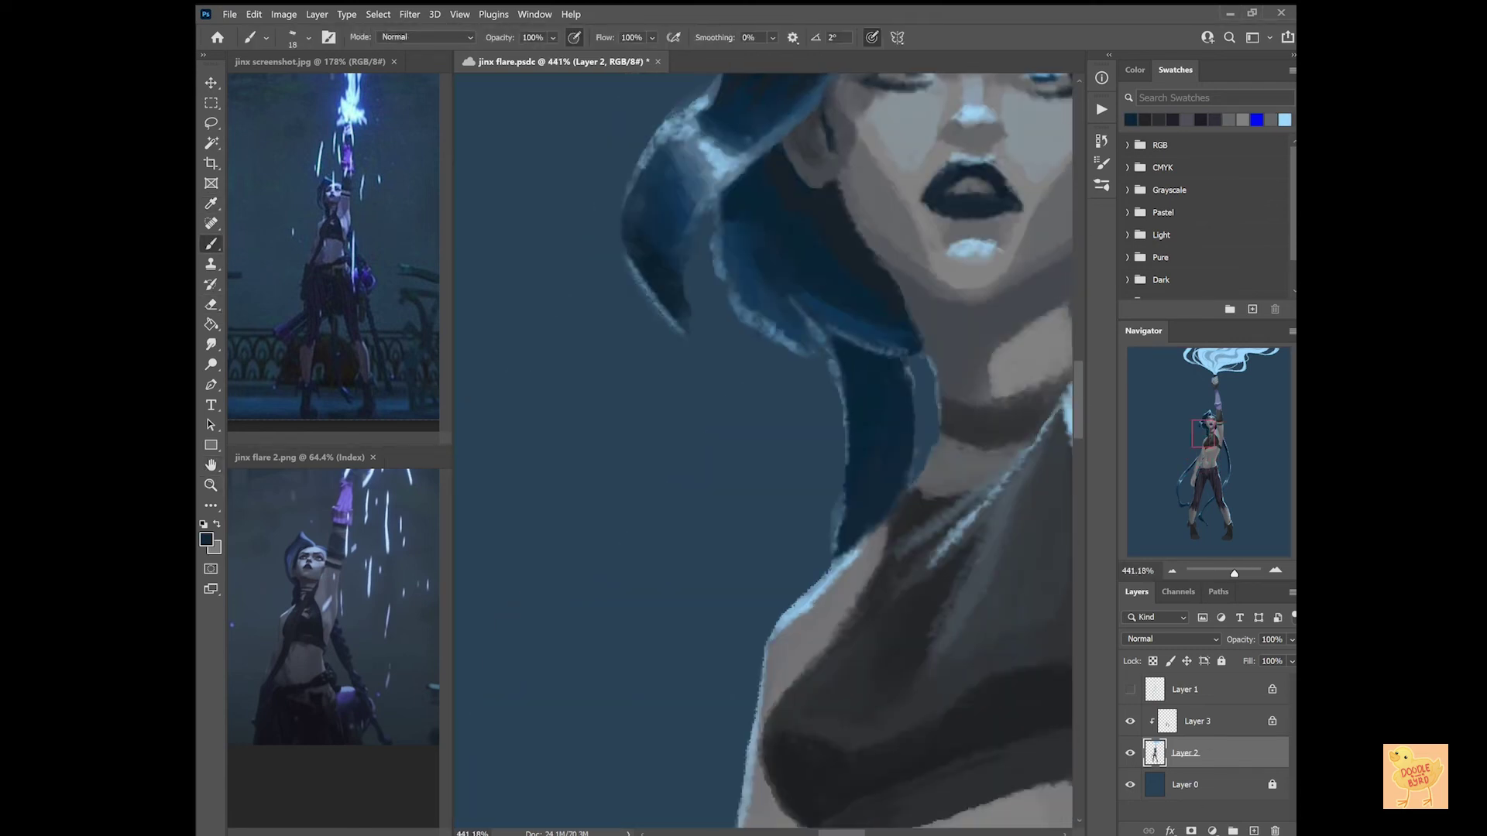
Paint overlapping blue plait texture along the braid beside the lowered arm, down through its lower curve.
{"action": "scroll", "coordinate": [867, 392], "scroll_direction": "down", "scroll_amount": 8}
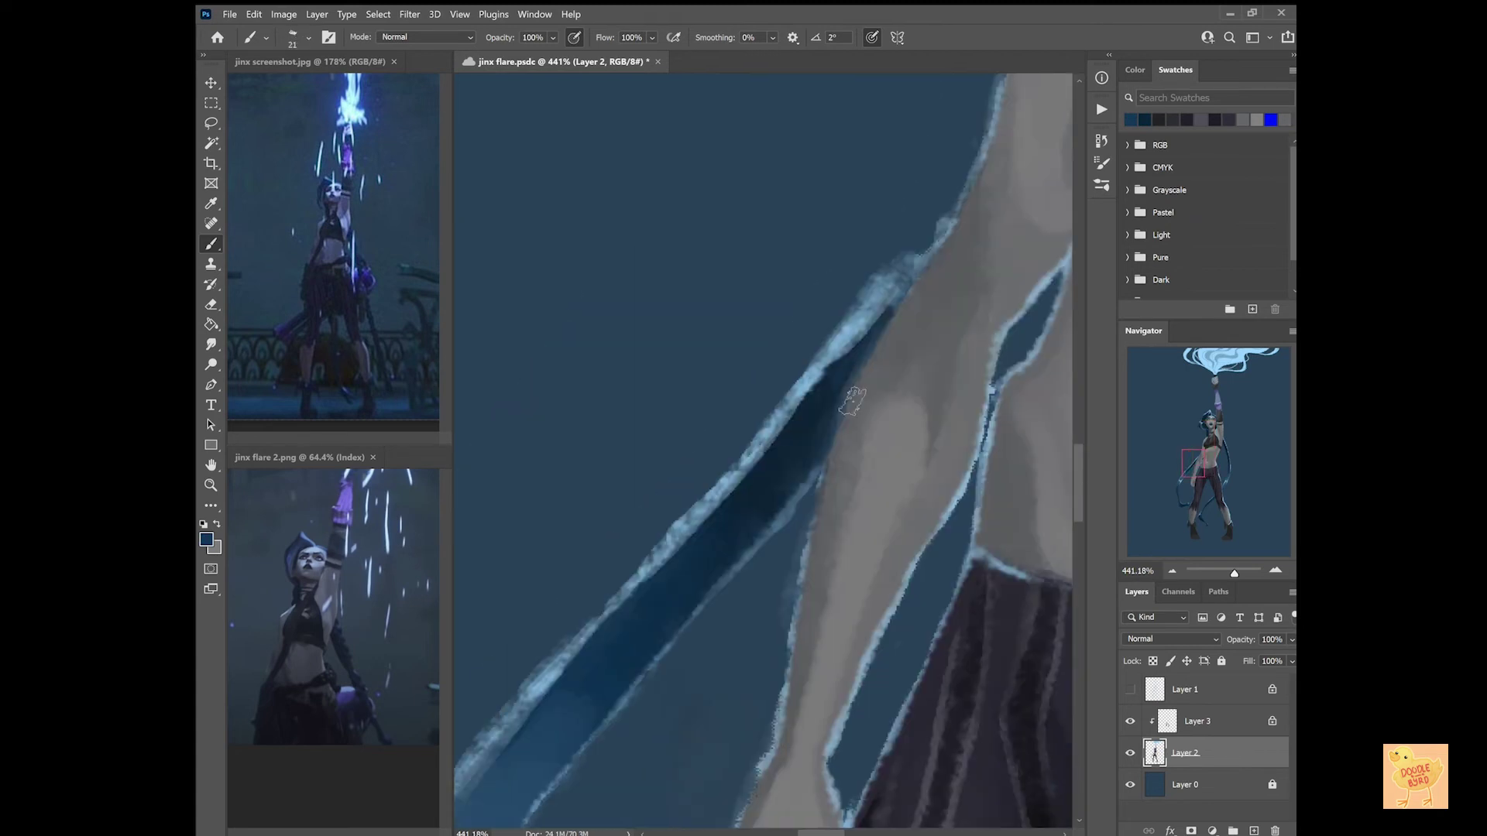
{"action": "scroll", "coordinate": [851, 400], "scroll_direction": "down", "scroll_amount": 5}
{"action": "scroll", "coordinate": [846, 333], "scroll_direction": "left", "scroll_amount": 3}
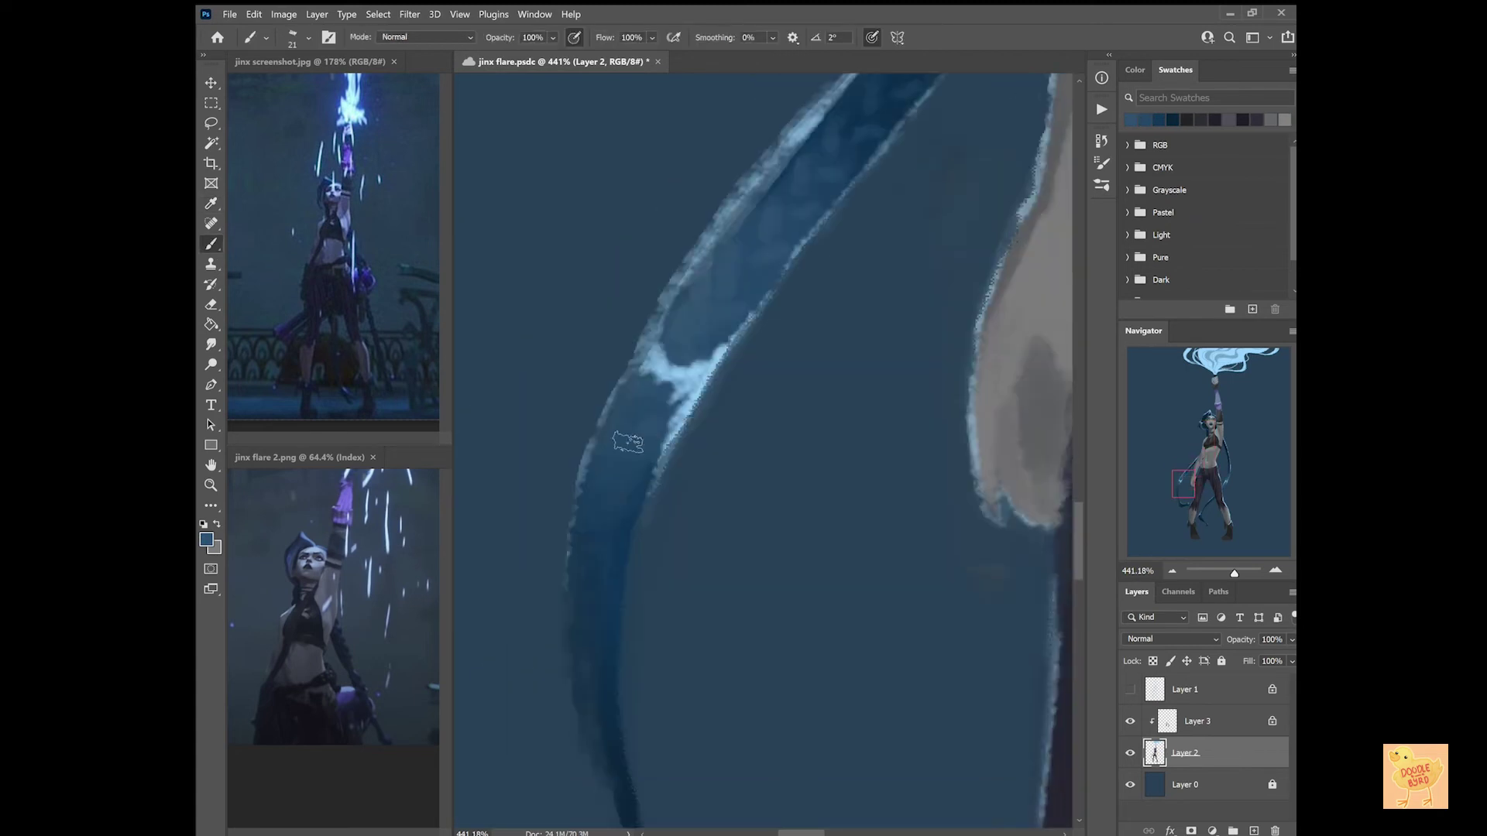
{"action": "scroll", "coordinate": [628, 441], "scroll_direction": "down", "scroll_amount": 3}
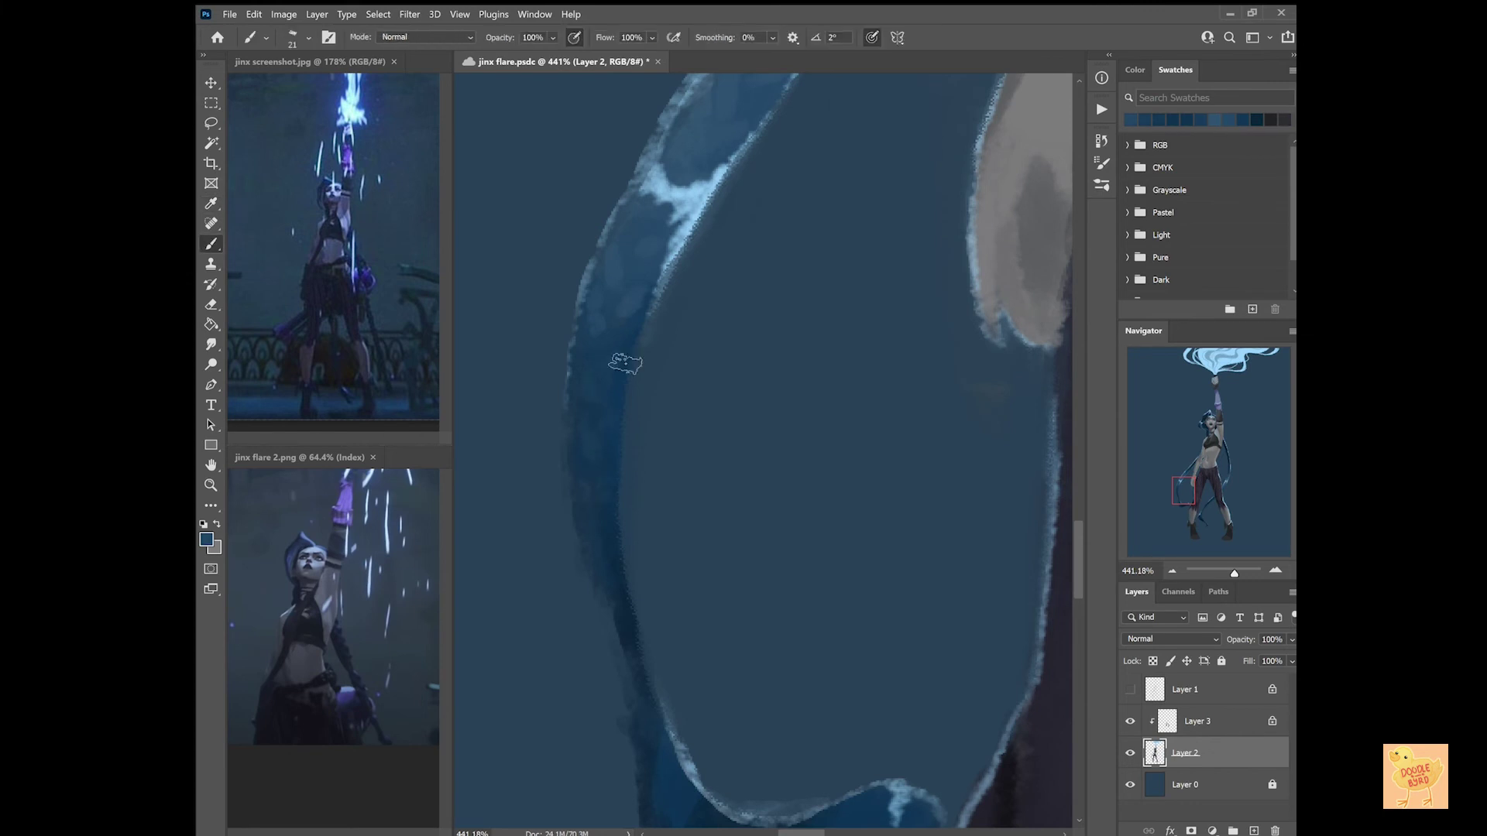
{"action": "scroll", "coordinate": [626, 363], "scroll_direction": "down", "scroll_amount": 5}
Lock the figure layer's transparency and paint plait texture along the braid on the raised arm's side.
{"action": "scroll", "coordinate": [701, 255], "scroll_direction": "up", "scroll_amount": 3}
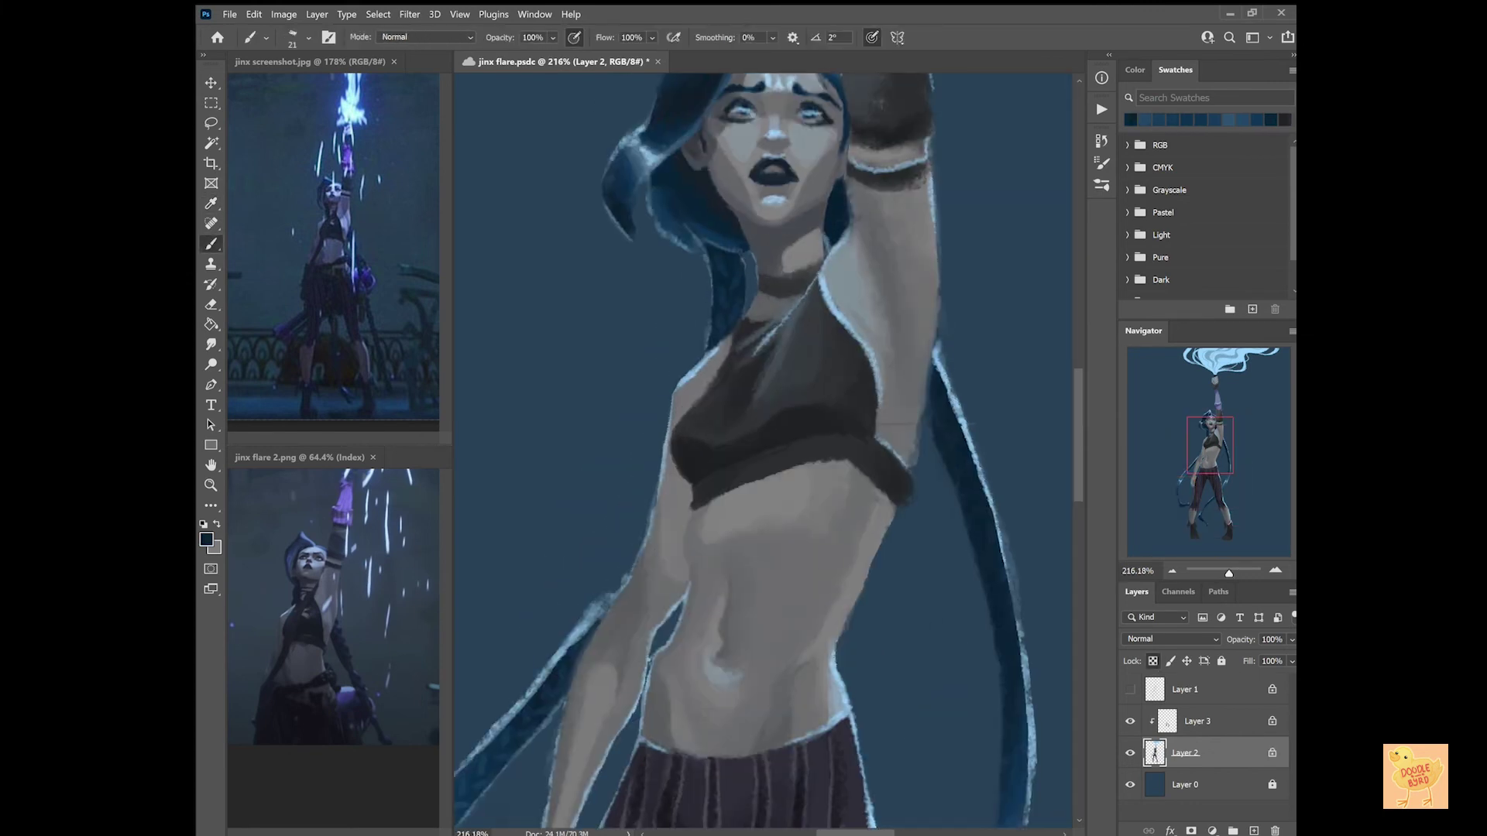
{"action": "left_click_drag", "start_coordinate": [838, 223], "coordinate": [710, 122]}
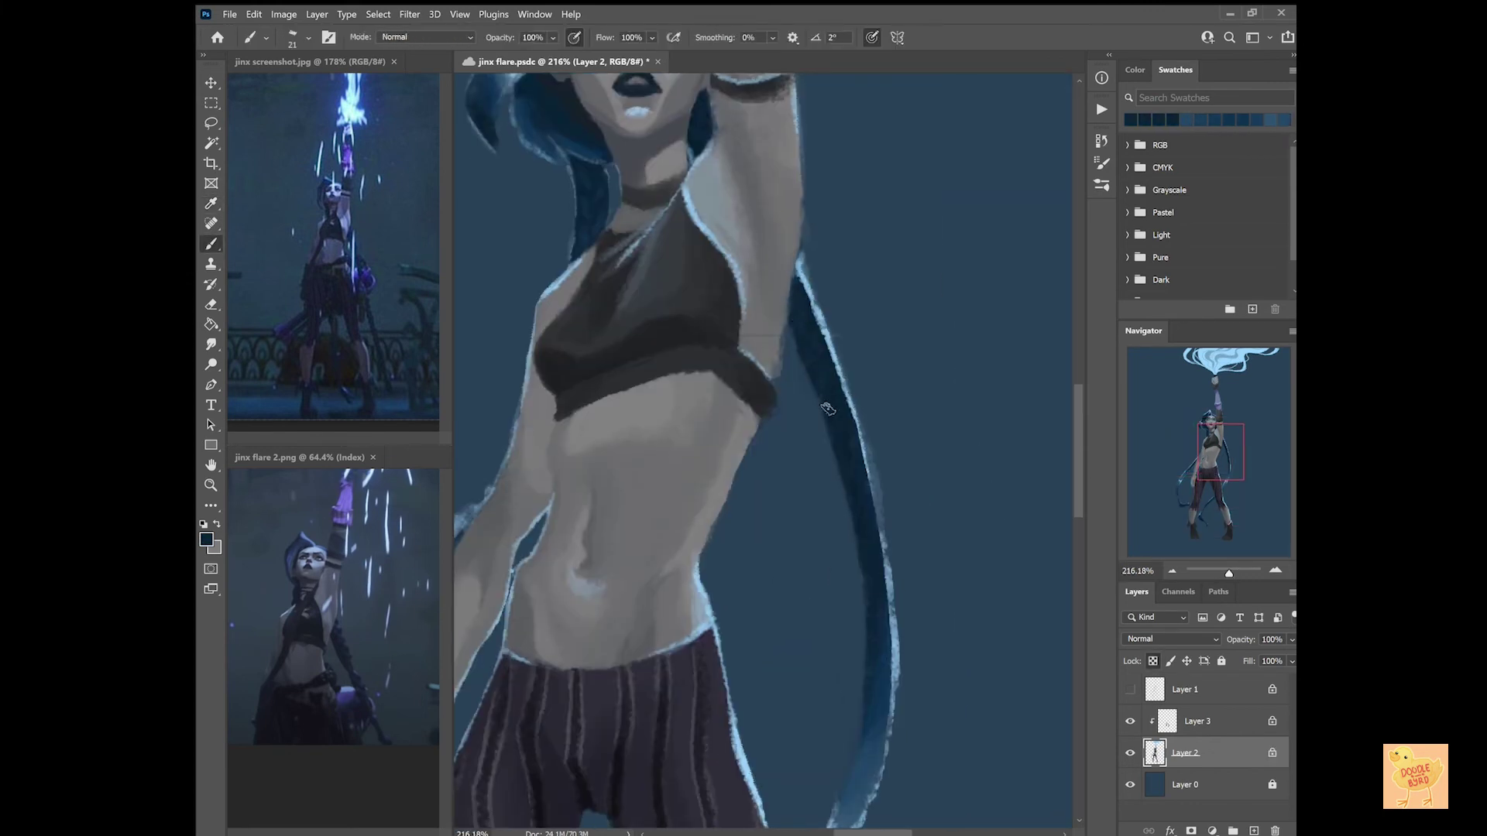
{"action": "scroll", "coordinate": [827, 408], "scroll_direction": "down", "scroll_amount": 6}
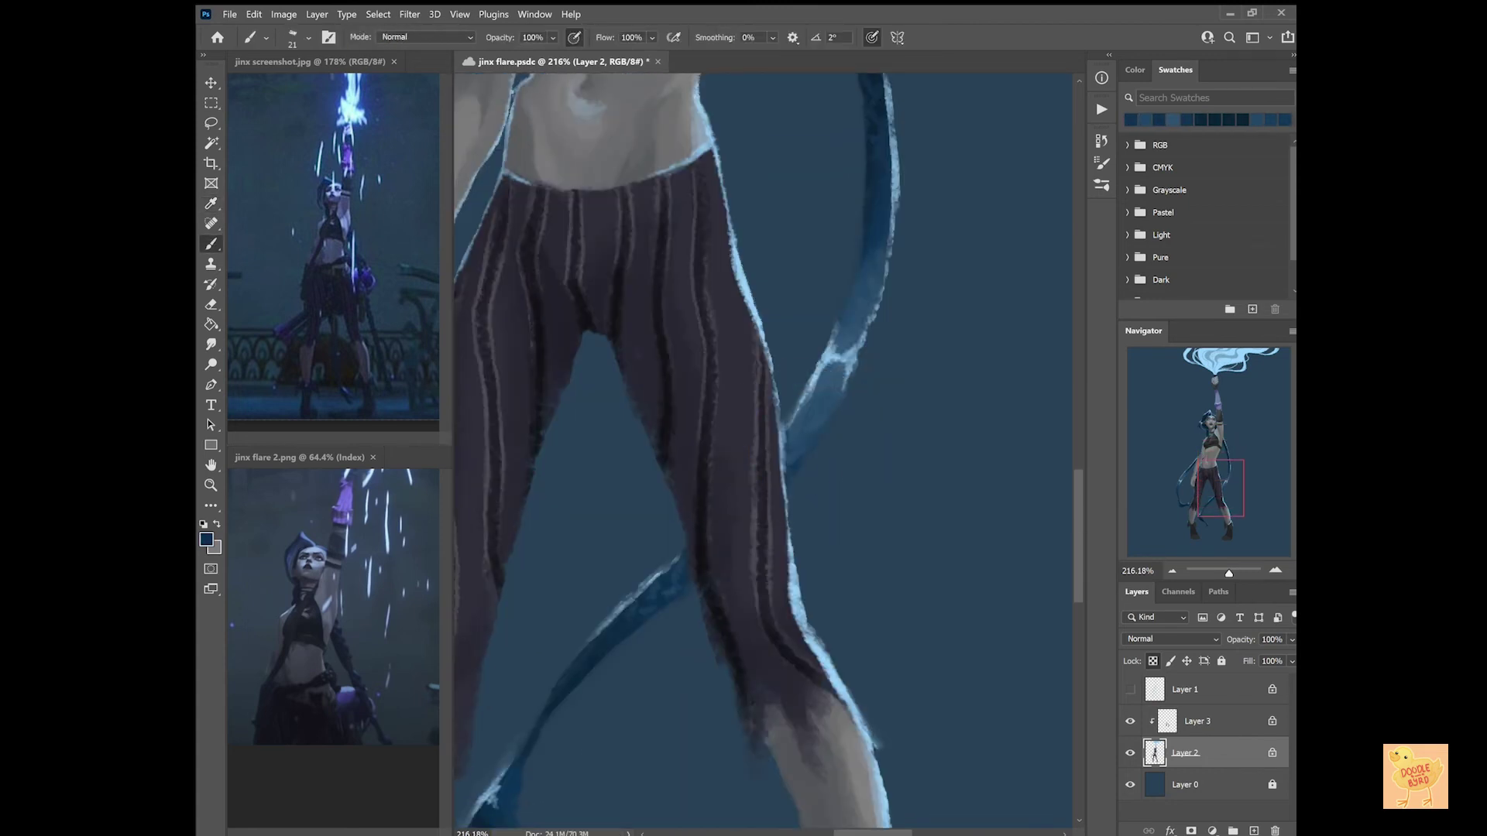
Unlock the layer's transparency and erase small notches along the outer edge of the braid on the raised arm's side.
{"action": "key", "text": "e"}
{"action": "scroll", "coordinate": [763, 449], "scroll_direction": "up", "scroll_amount": 8}
{"action": "key", "text": "slash"}
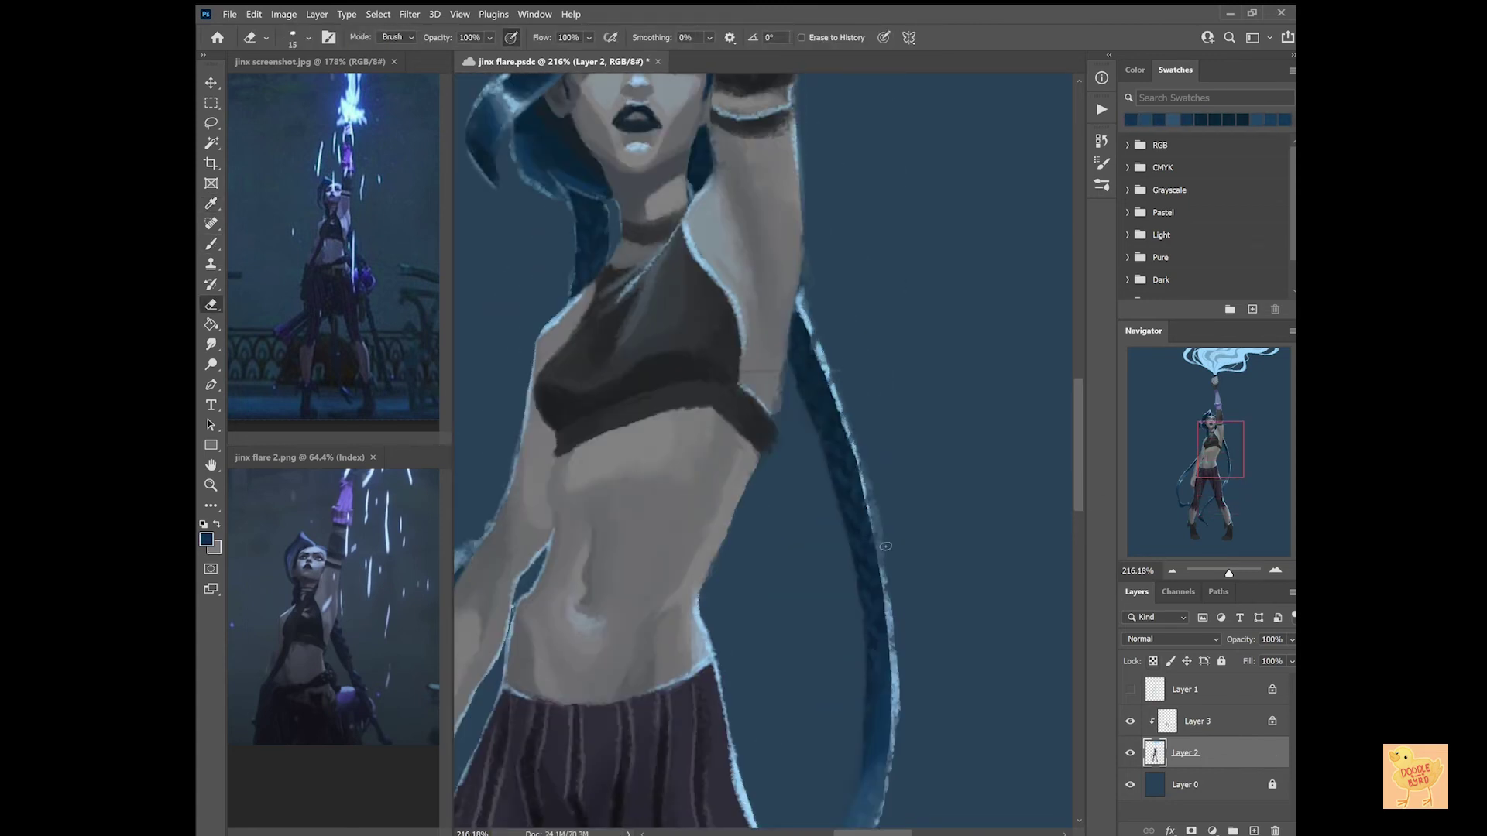
{"action": "left_click_drag", "start_coordinate": [885, 546], "coordinate": [890, 620]}
{"action": "scroll", "coordinate": [763, 449], "scroll_direction": "down", "scroll_amount": 8}
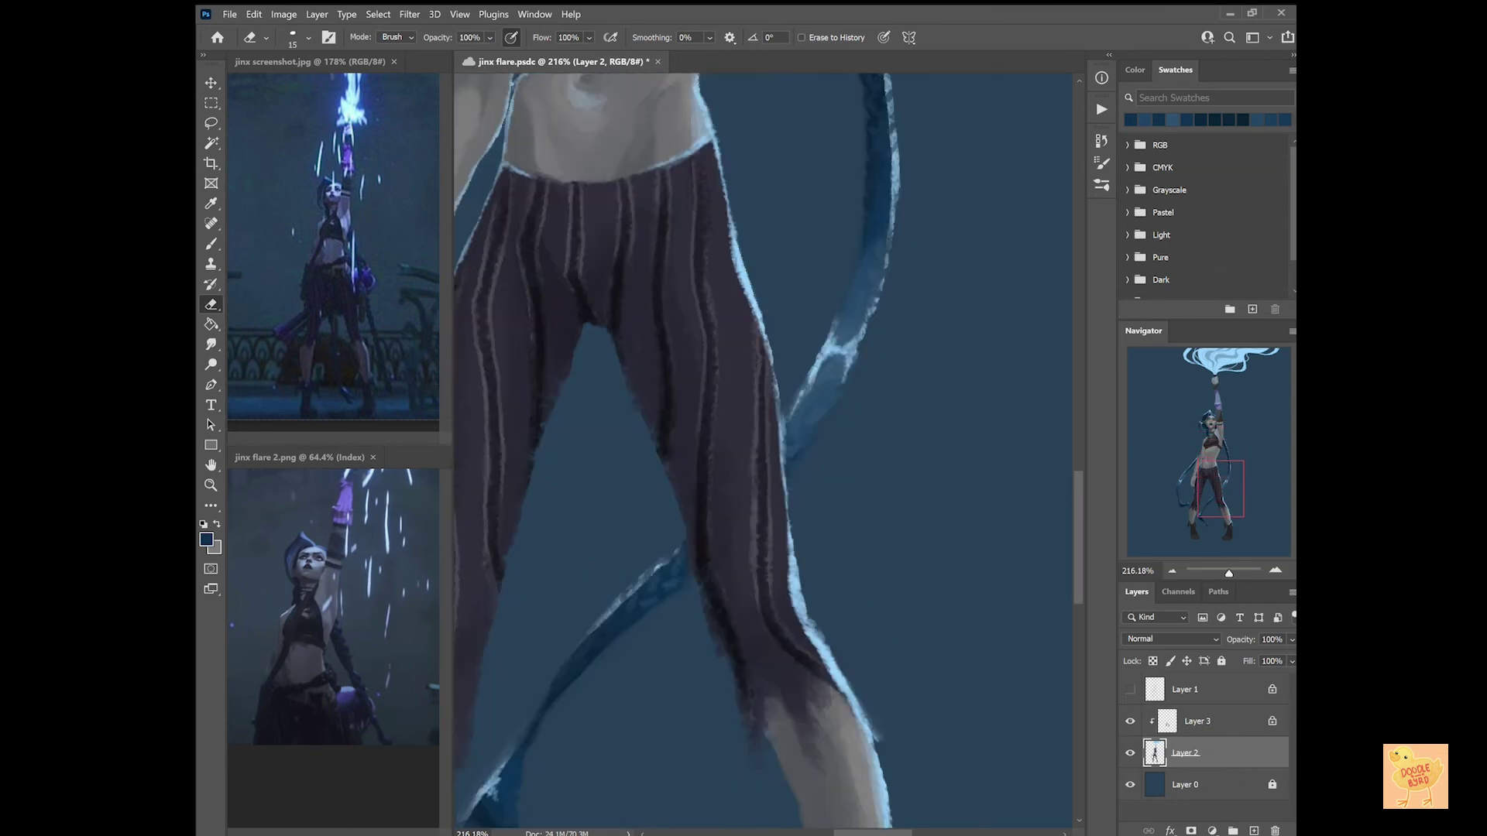
Inspect both braids' plait texture up close and against the whole figure.
{"action": "scroll", "coordinate": [787, 433], "scroll_direction": "up", "scroll_amount": 8}
{"action": "scroll", "coordinate": [786, 433], "scroll_direction": "left", "scroll_amount": 6}
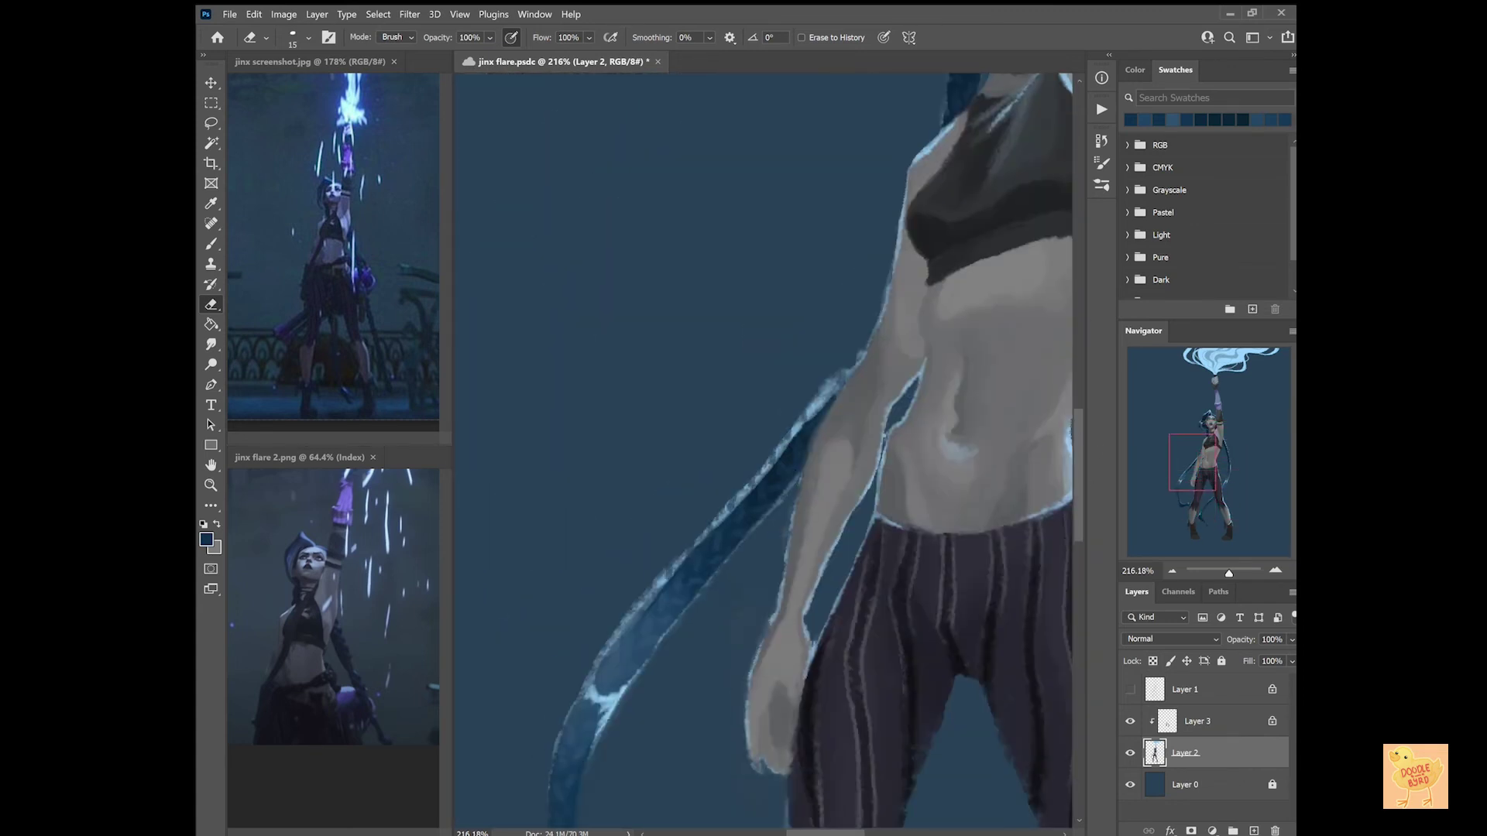
{"action": "scroll", "coordinate": [763, 449], "scroll_direction": "down", "scroll_amount": 4}
{"action": "key", "text": "h"}
{"action": "key", "text": "ctrl+0"}
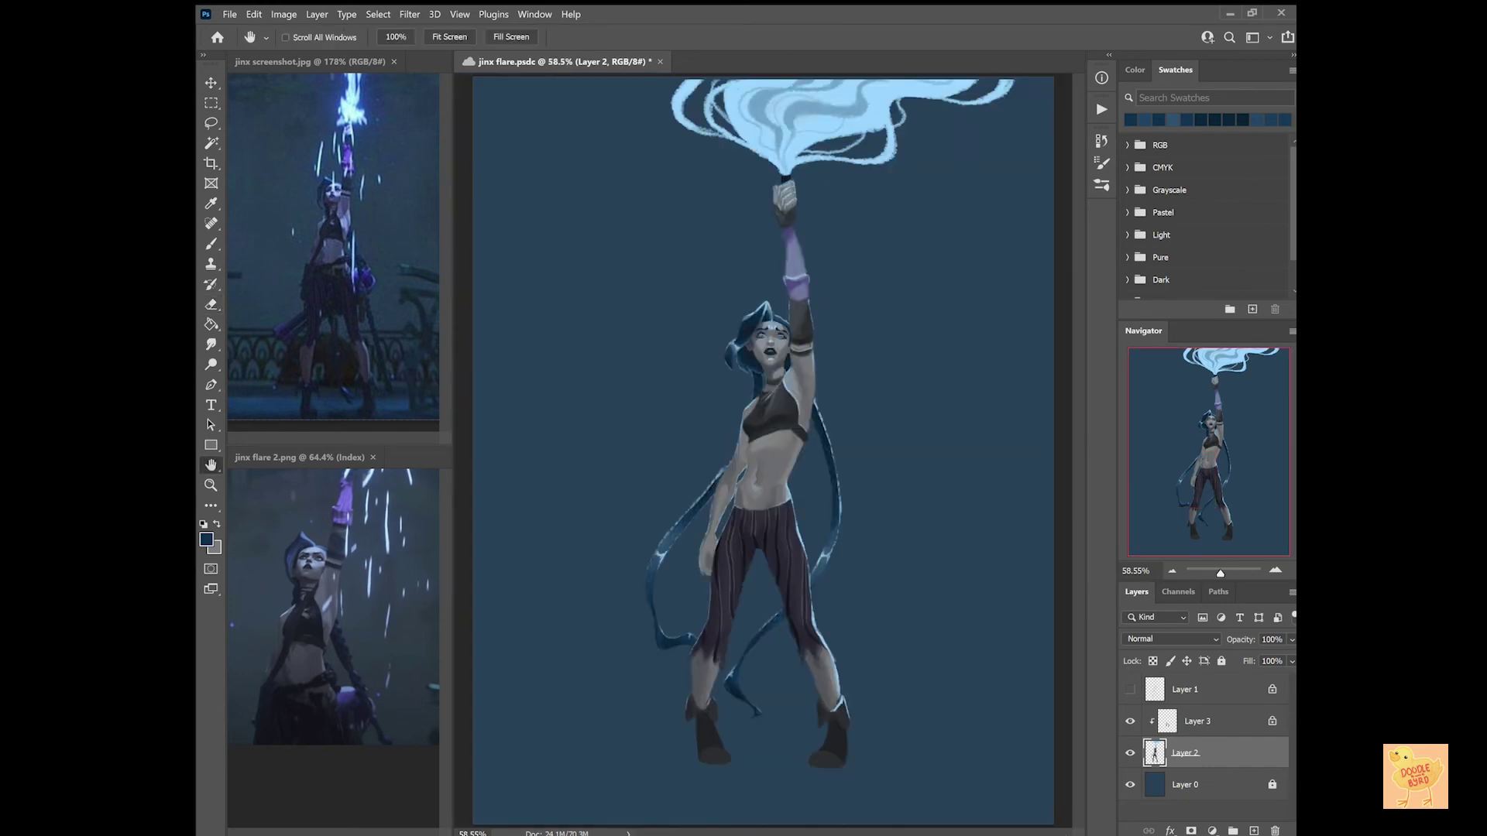
{"action": "scroll", "coordinate": [727, 499], "scroll_direction": "up", "scroll_amount": 5}
{"action": "key", "text": "e"}
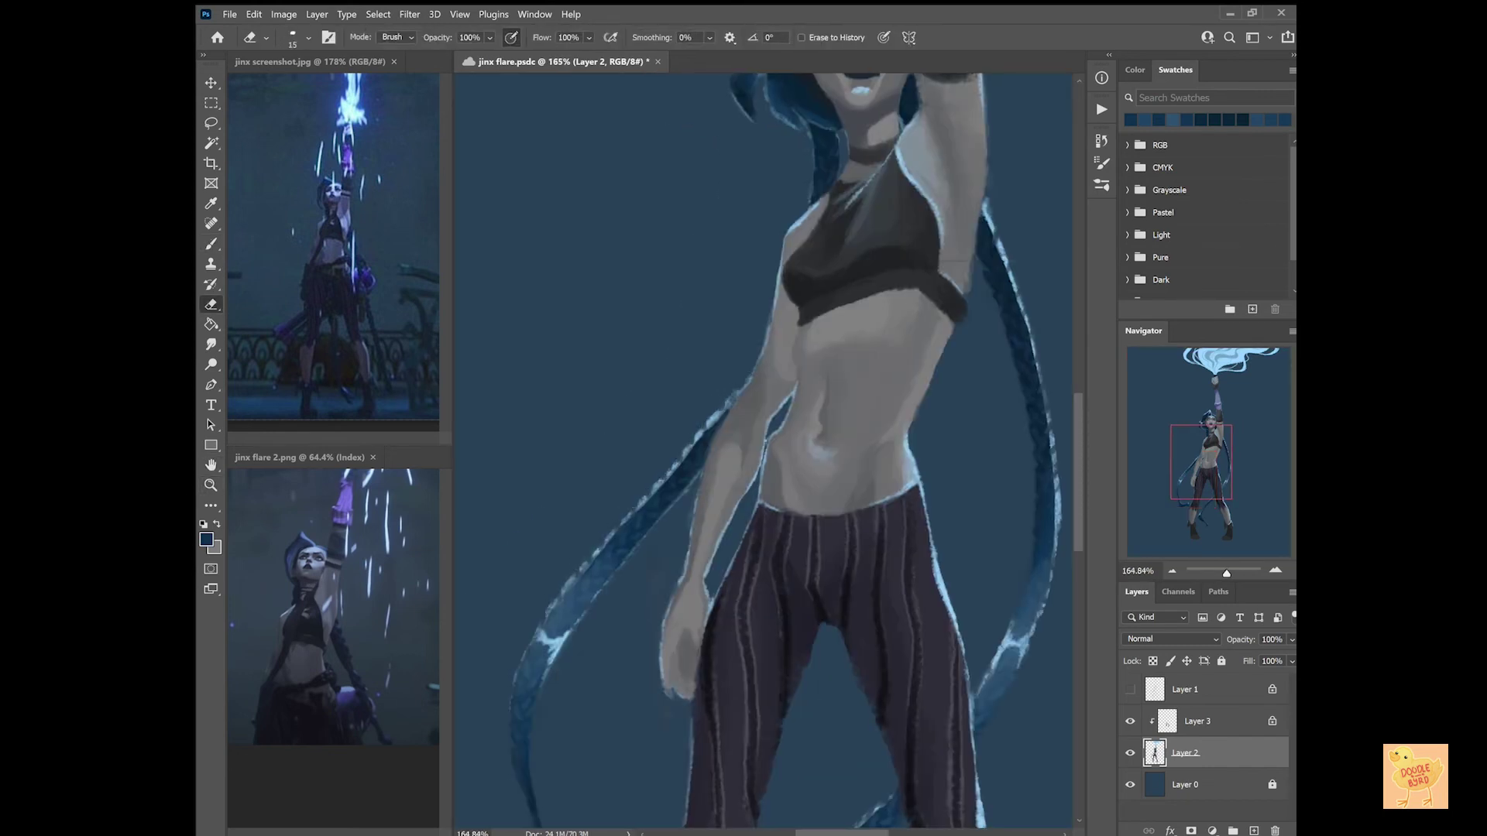
{"action": "key", "text": "ctrl+0"}
Sample colours from the raised arm and paint darker purple ribbing down its sleeve and texture on the dark glove.
{"action": "scroll", "coordinate": [744, 387], "scroll_direction": "up", "scroll_amount": 4}
{"action": "key", "text": "b"}
{"action": "left_click", "coordinate": [794, 248], "text": "alt"}
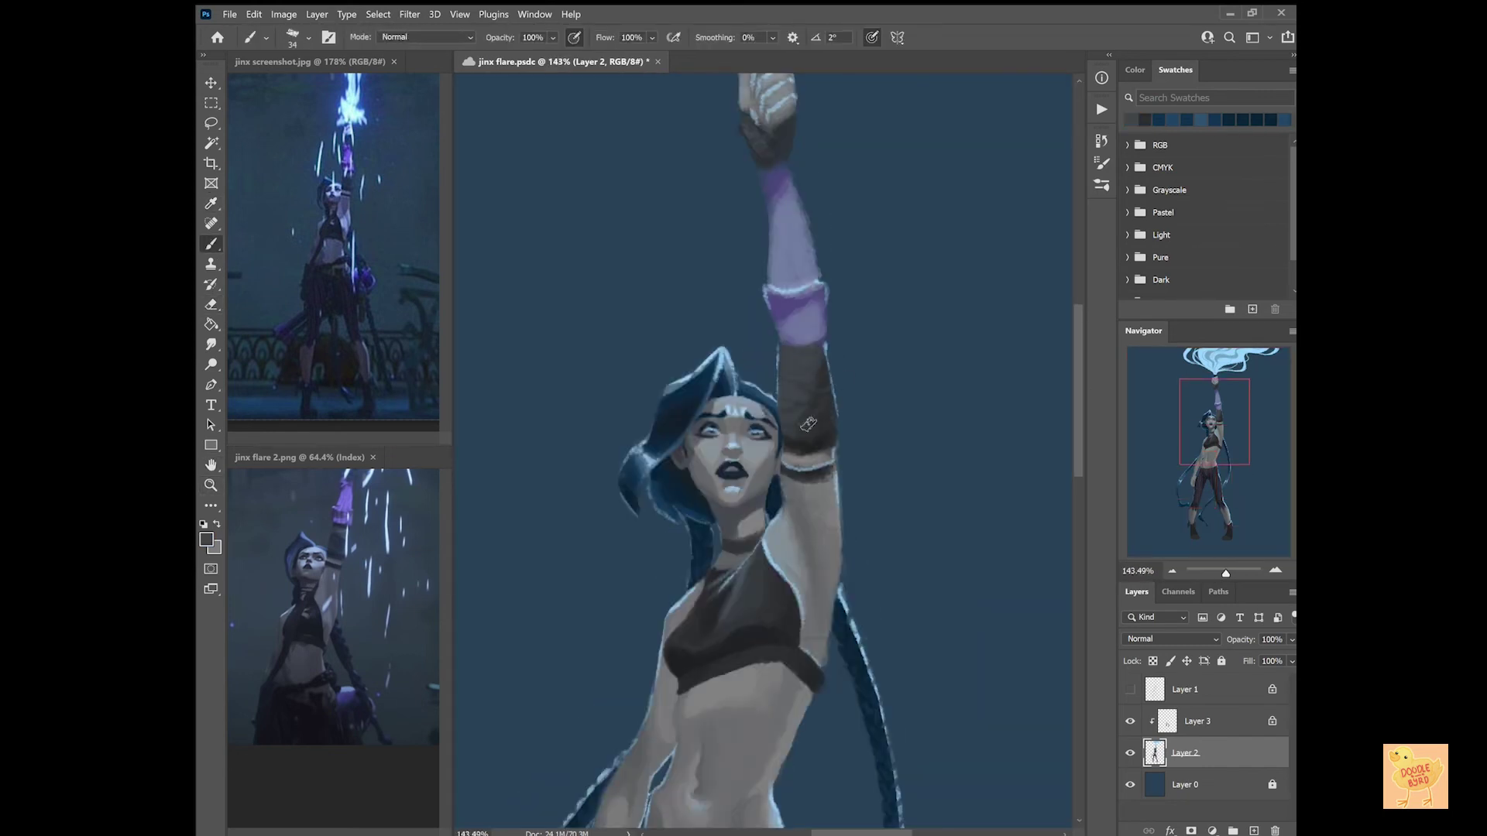
{"action": "left_click_drag", "start_coordinate": [798, 298], "coordinate": [785, 182]}
{"action": "key", "text": "d"}
Sample the flame's light blue and paint small flame tips over the dark end of the flare.
{"action": "scroll", "coordinate": [763, 449], "scroll_direction": "up", "scroll_amount": 3}
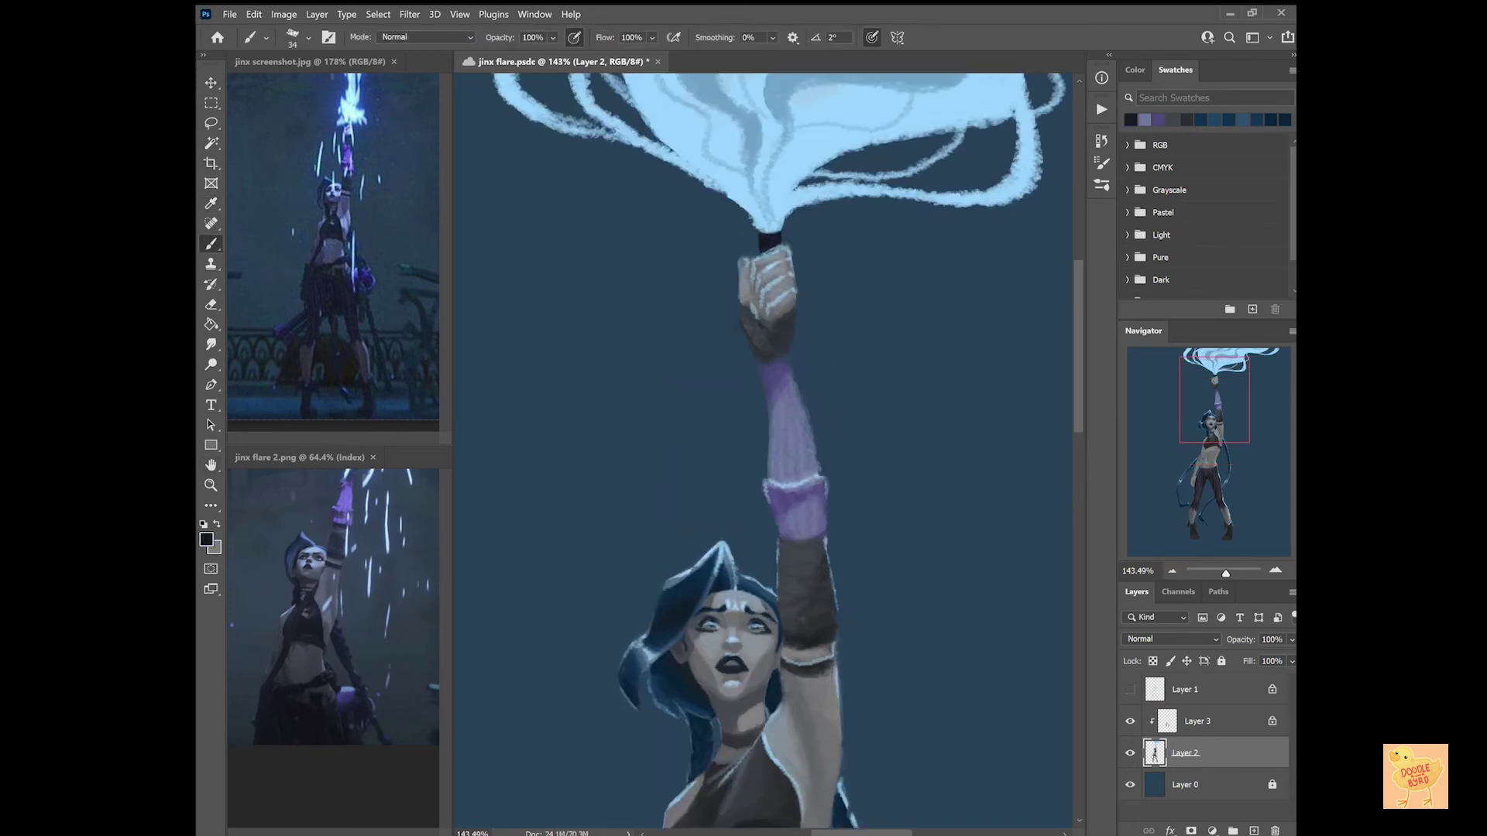
{"action": "left_click", "coordinate": [776, 225], "text": "alt"}
{"action": "key", "text": "h"}
{"action": "key", "text": "ctrl+0"}
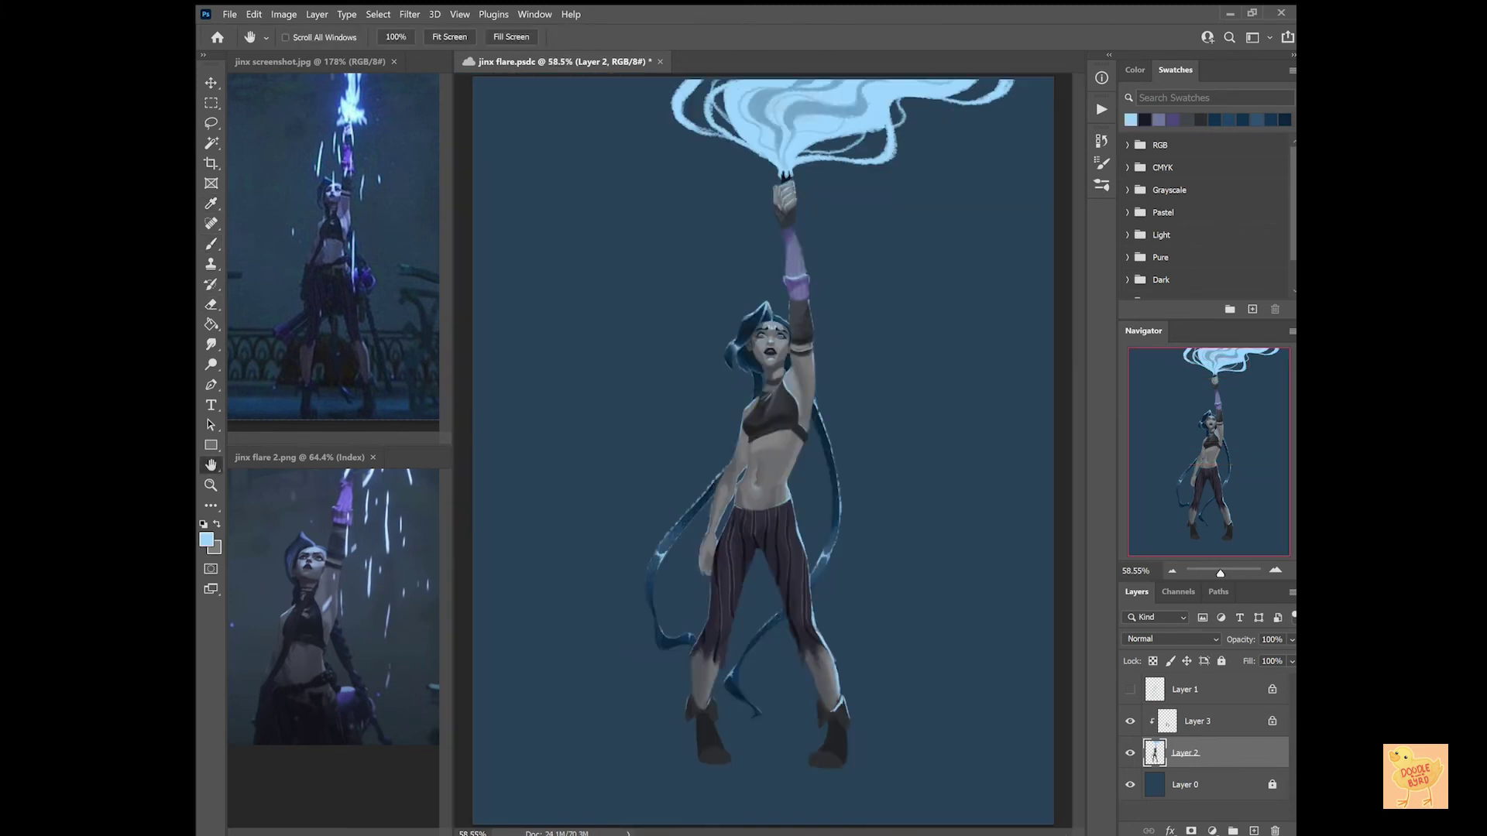
Add a new layer beneath the figure layer and brush a medium-blue strip of ground under her boots.
{"action": "left_click", "coordinate": [333, 232]}
{"action": "scroll", "coordinate": [333, 232], "scroll_direction": "up", "scroll_amount": 2}
{"action": "left_click", "coordinate": [449, 36]}
{"action": "left_click", "coordinate": [557, 62]}
{"action": "key", "text": "b"}
{"action": "left_click", "coordinate": [1286, 770]}
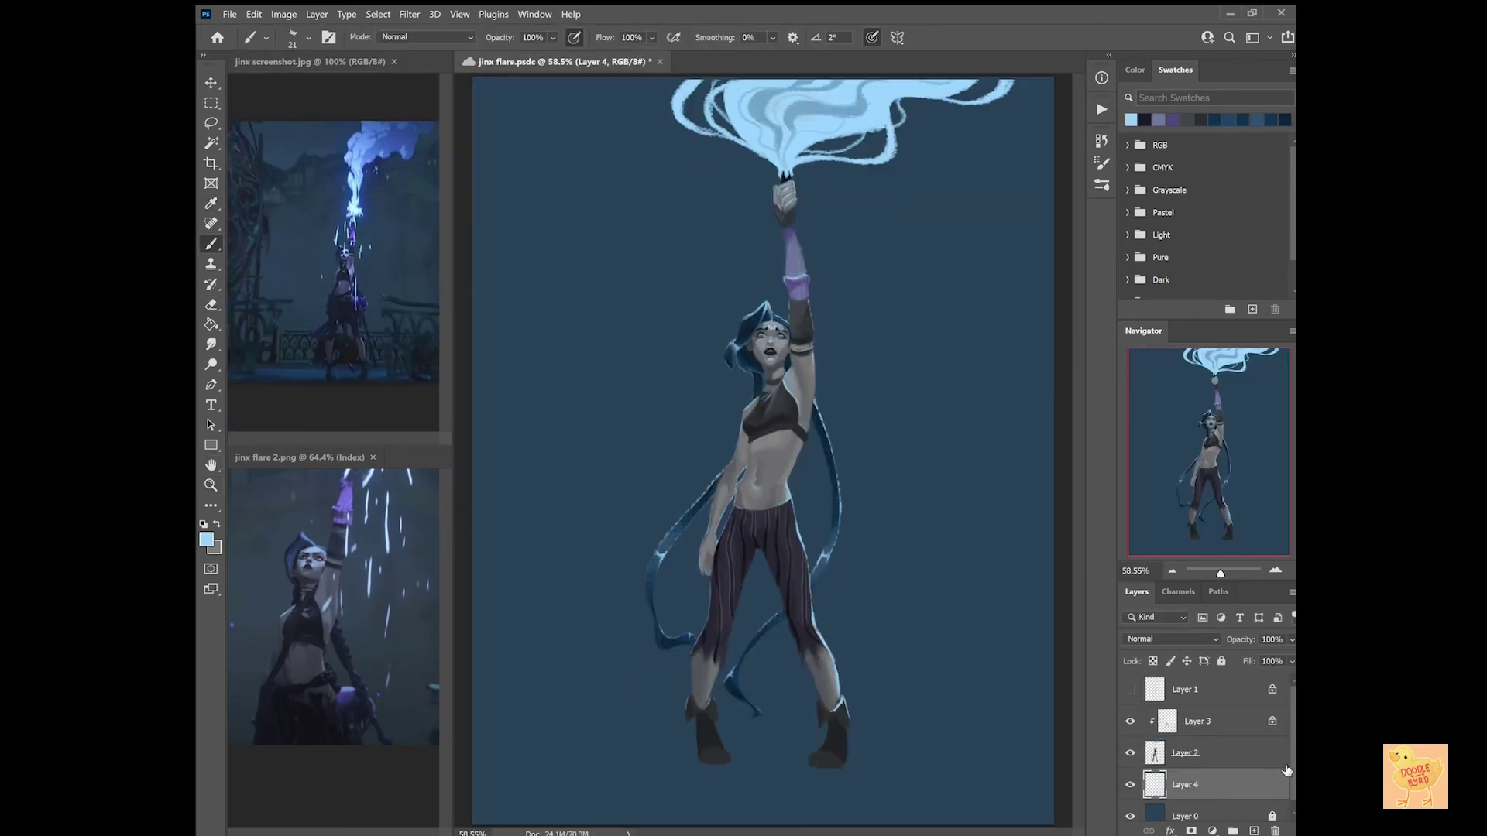
{"action": "left_click", "coordinate": [1135, 70]}
{"action": "left_click_drag", "start_coordinate": [1239, 225], "coordinate": [1240, 209]}
{"action": "left_click_drag", "start_coordinate": [650, 763], "coordinate": [925, 749]}
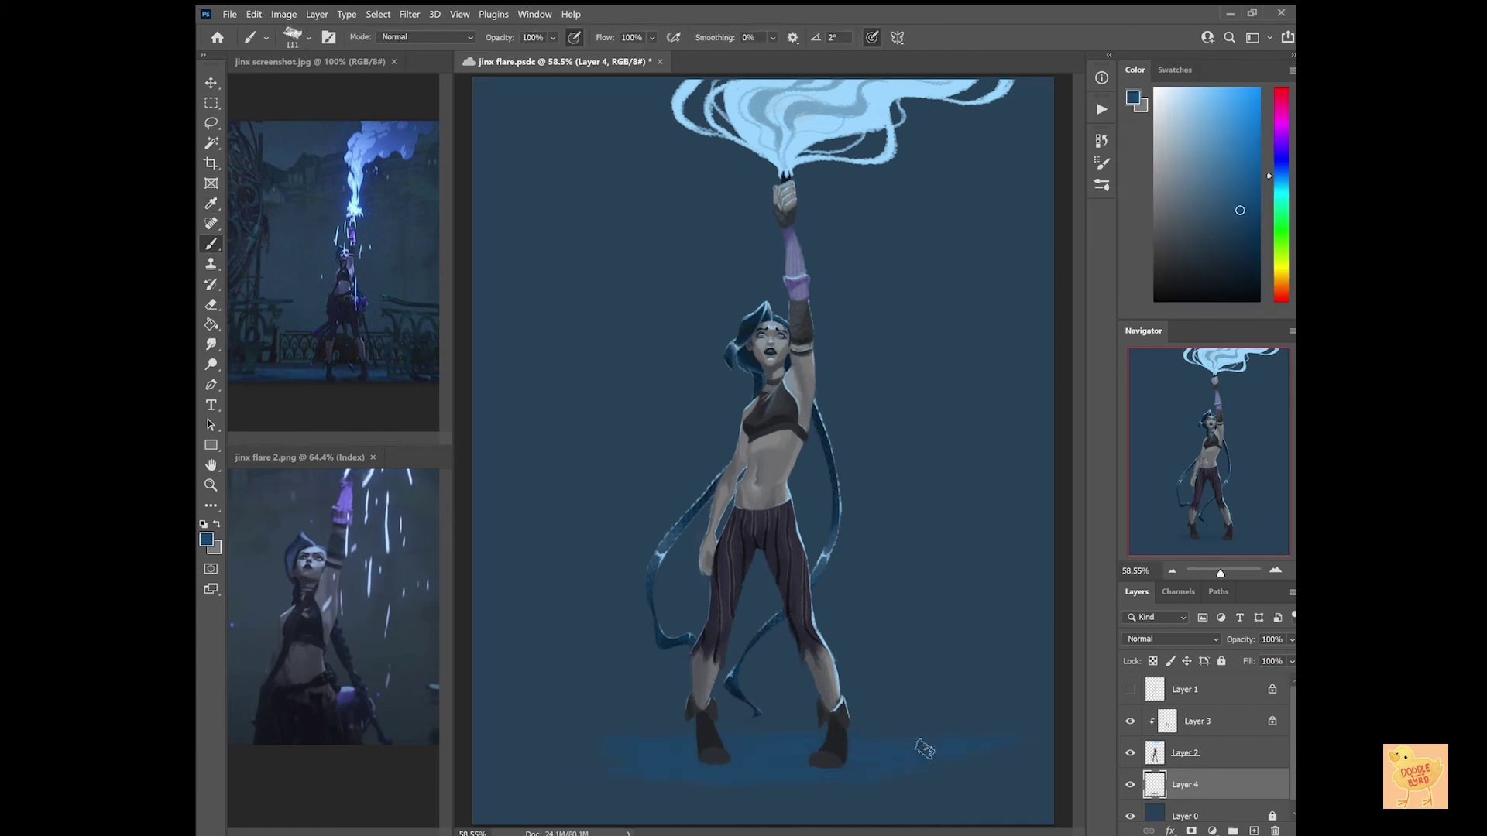
Crop the canvas to the 4:5 (8:10) ratio.
{"action": "key", "text": "c"}
{"action": "left_click_drag", "start_coordinate": [1053, 451], "coordinate": [1014, 451]}
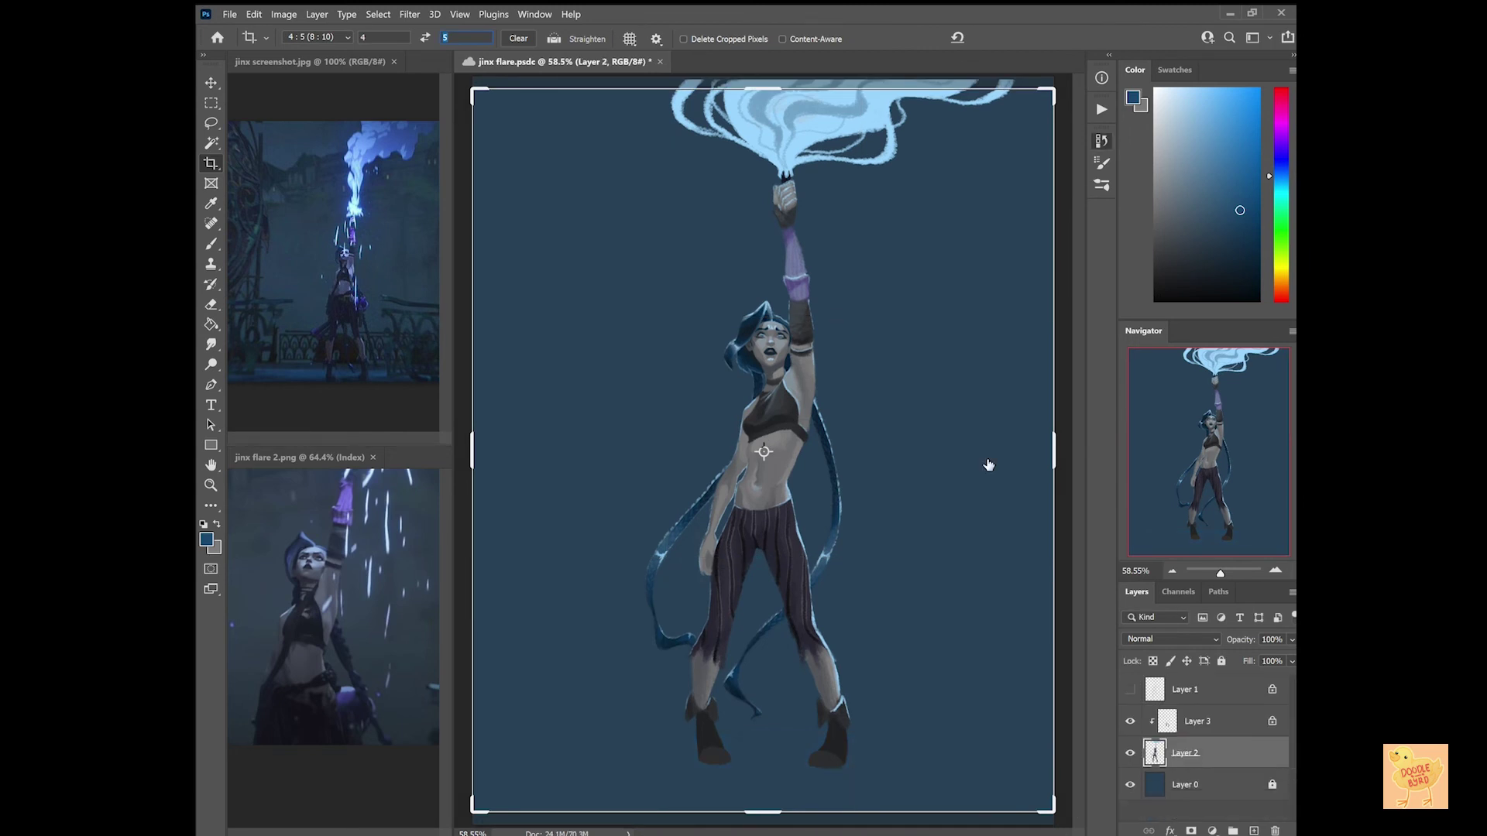
{"action": "key", "text": "Escape"}
Brush the blue ground out to both canvas edges and paint a dark horizon band behind the boots.
{"action": "key", "text": "b"}
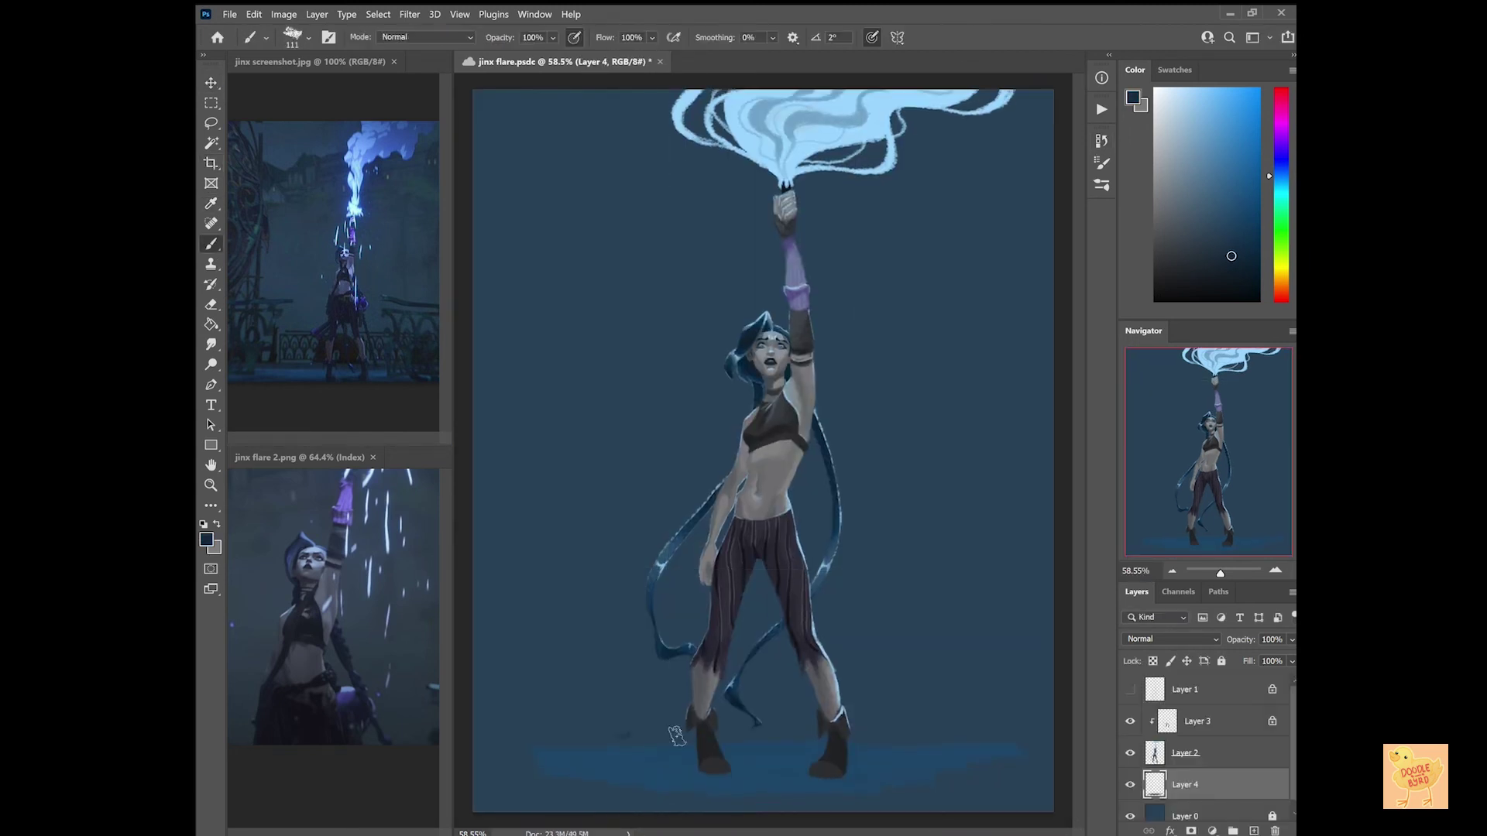
{"action": "left_click_drag", "start_coordinate": [547, 731], "coordinate": [1007, 790]}
{"action": "mouse_move", "coordinate": [496, 790]}
{"action": "left_mouse_down"}
{"action": "mouse_move", "coordinate": [728, 790]}
{"action": "mouse_move", "coordinate": [614, 737]}
{"action": "left_mouse_up"}
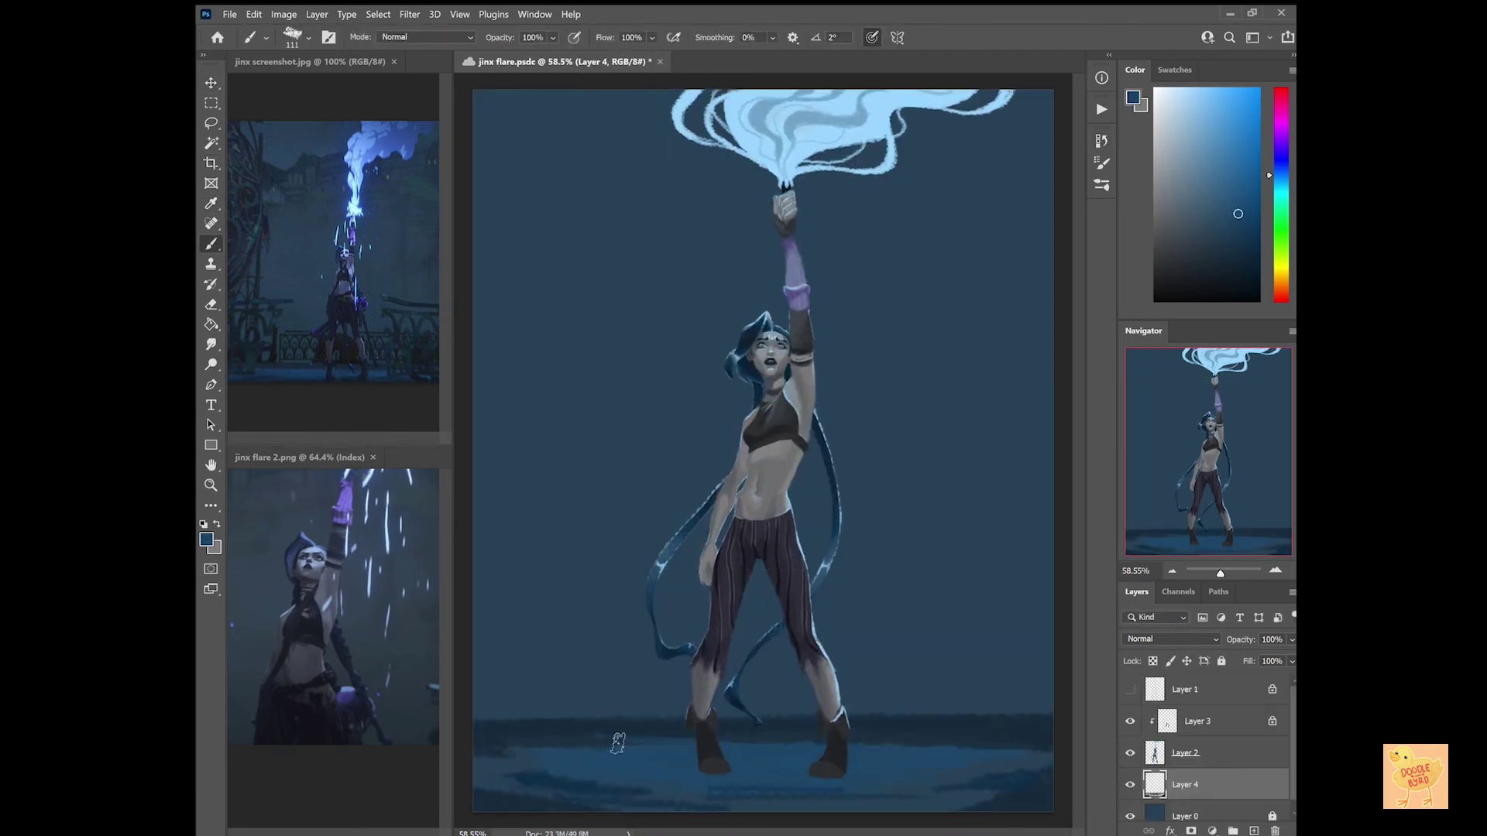
Sample the ground colour and blend horizontal light and dark blue strokes across the floor around the boots.
{"action": "left_click", "coordinate": [614, 736], "text": "alt"}
{"action": "left_click_drag", "start_coordinate": [724, 756], "coordinate": [818, 756]}
{"action": "left_click_drag", "start_coordinate": [473, 775], "coordinate": [611, 739]}
{"action": "left_click_drag", "start_coordinate": [730, 805], "coordinate": [985, 797]}
{"action": "left_click_drag", "start_coordinate": [991, 762], "coordinate": [1053, 751]}
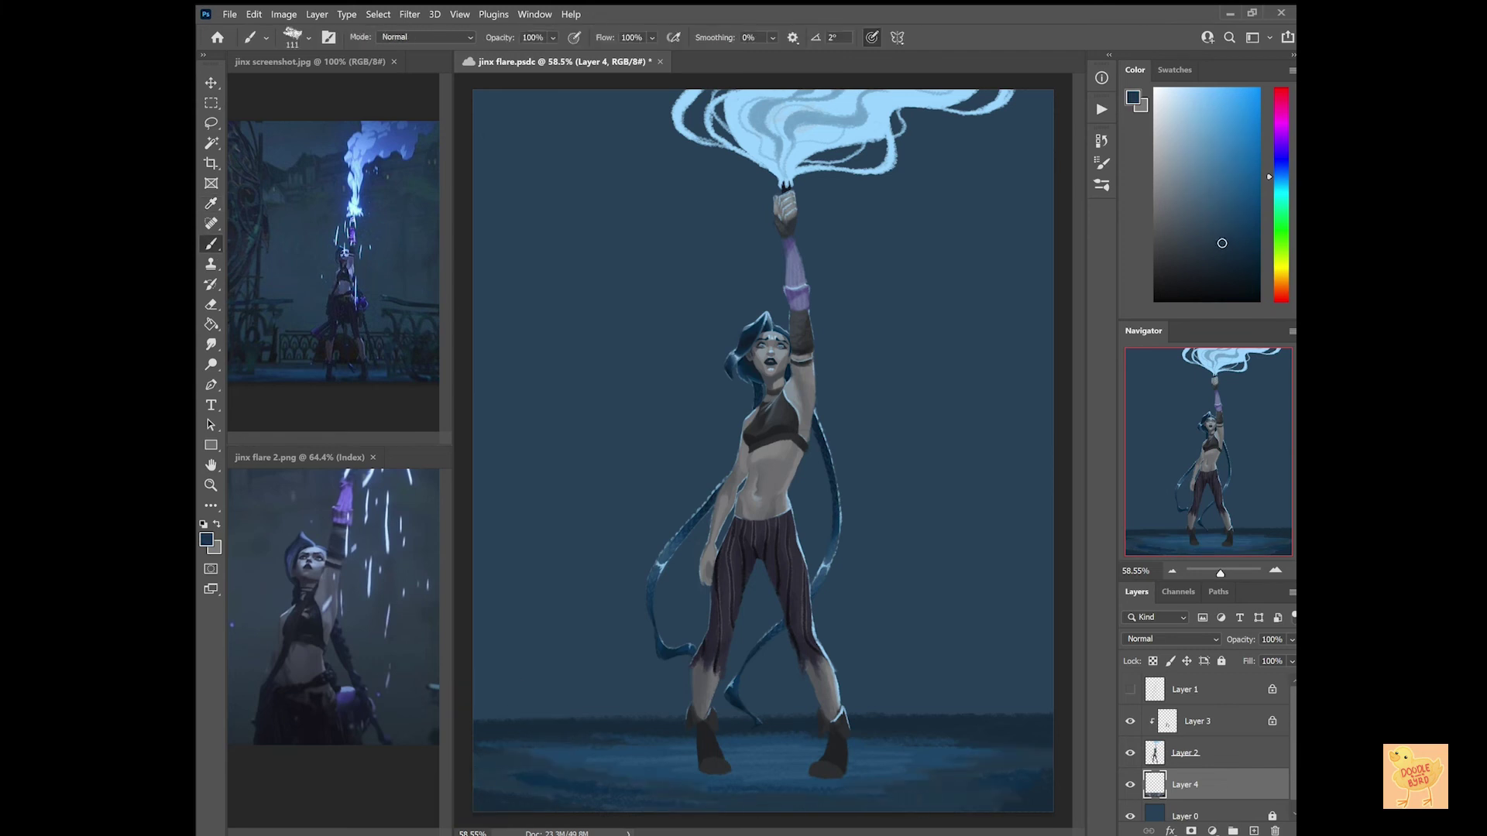
Sample a near-black blue and paint a long railing with a post, rails and crossing lattice curves behind her legs.
{"action": "left_click", "coordinate": [940, 802], "text": "alt"}
{"action": "left_click", "coordinate": [716, 808], "text": "alt"}
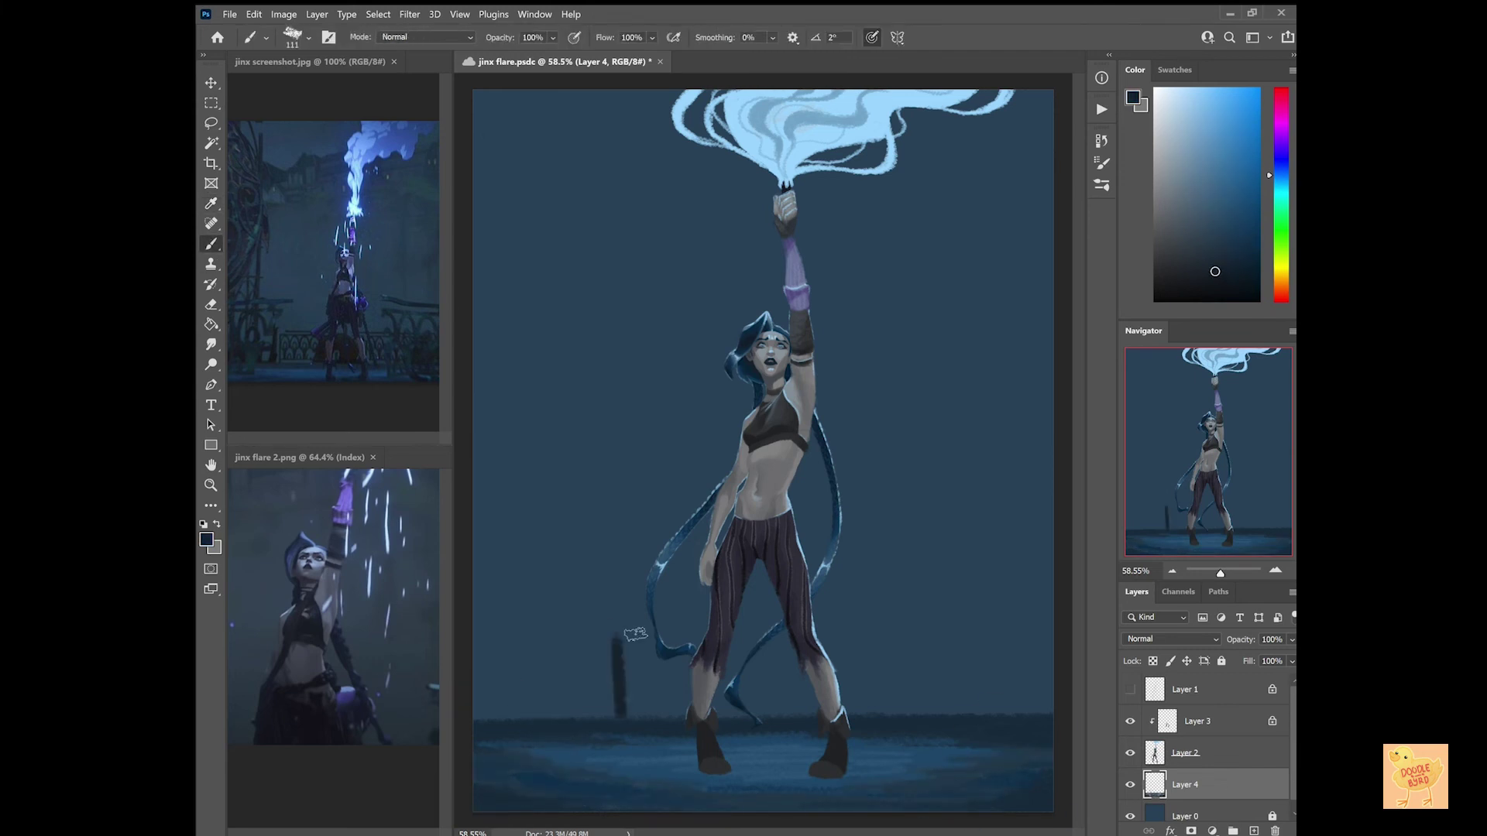
{"action": "left_click", "coordinate": [1053, 596], "text": "shift"}
{"action": "mouse_move", "coordinate": [561, 713]}
{"action": "left_mouse_down"}
{"action": "mouse_move", "coordinate": [551, 609]}
{"action": "mouse_move", "coordinate": [1048, 695]}
{"action": "mouse_move", "coordinate": [969, 697]}
{"action": "mouse_move", "coordinate": [813, 654]}
{"action": "left_mouse_up"}
{"action": "left_click_drag", "start_coordinate": [565, 619], "coordinate": [1052, 696]}
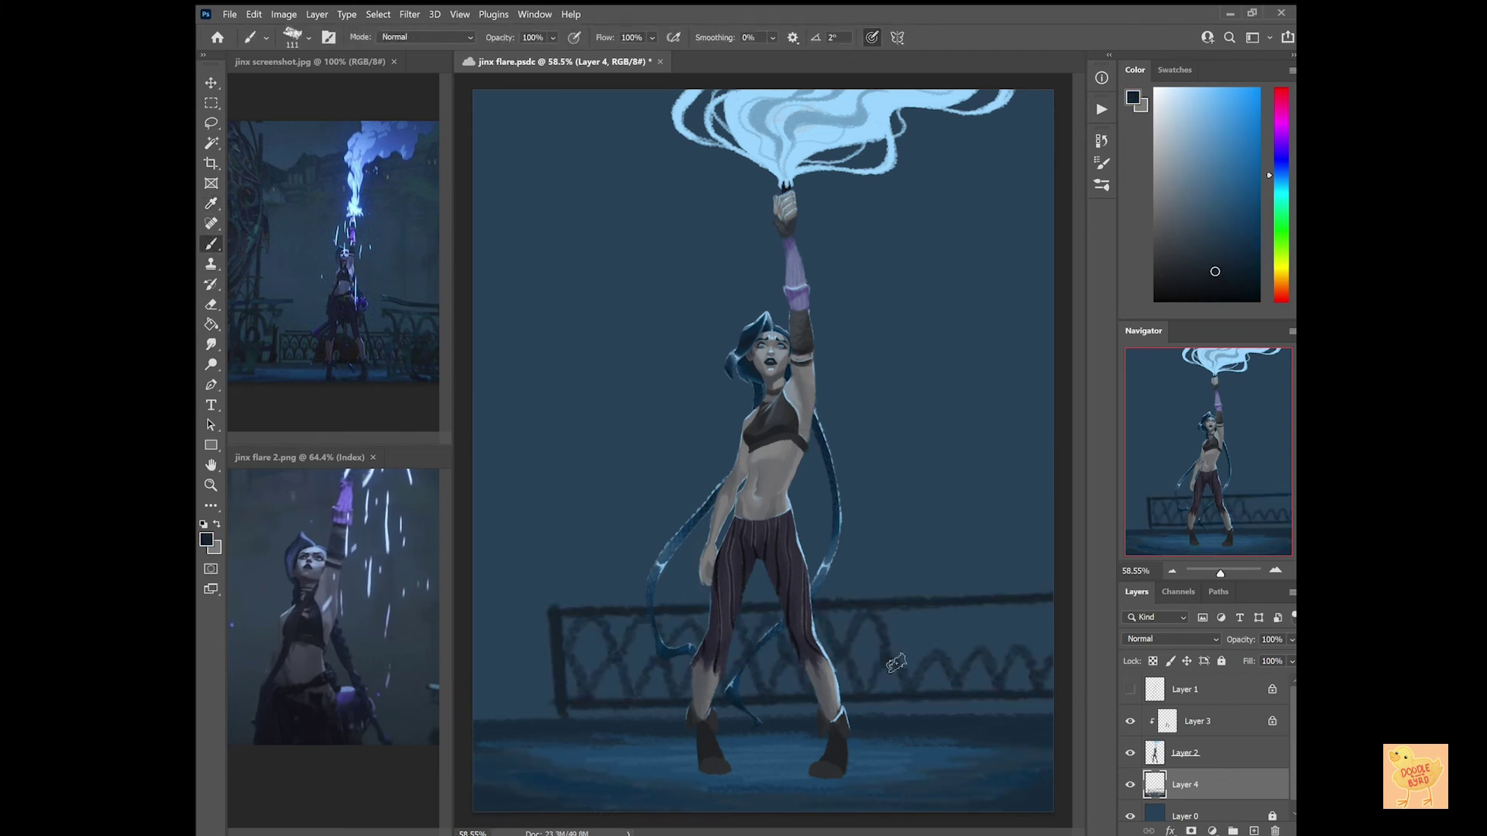
{"action": "left_click_drag", "start_coordinate": [810, 674], "coordinate": [1053, 607]}
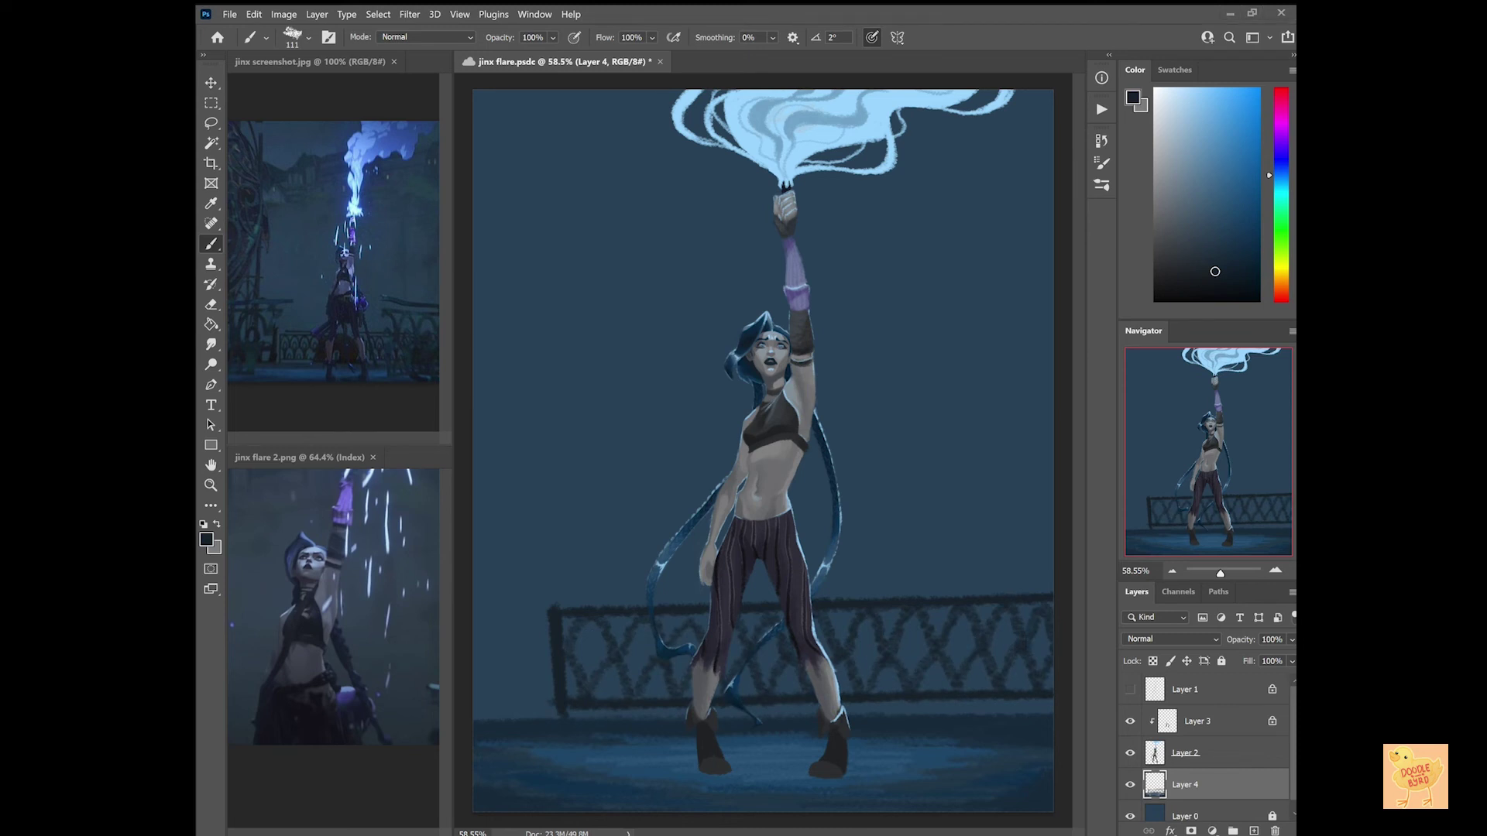
Reduce the brush size and fill the railing's lattice with smaller inner arches along its length.
{"action": "key", "text": "bracketleft"}
{"action": "key", "text": "bracketleft"}
{"action": "key", "text": "bracketleft"}
{"action": "key", "text": "bracketleft"}
{"action": "mouse_move", "coordinate": [561, 659]}
{"action": "left_mouse_down"}
{"action": "mouse_move", "coordinate": [796, 650]}
{"action": "mouse_move", "coordinate": [767, 627]}
{"action": "left_mouse_up"}
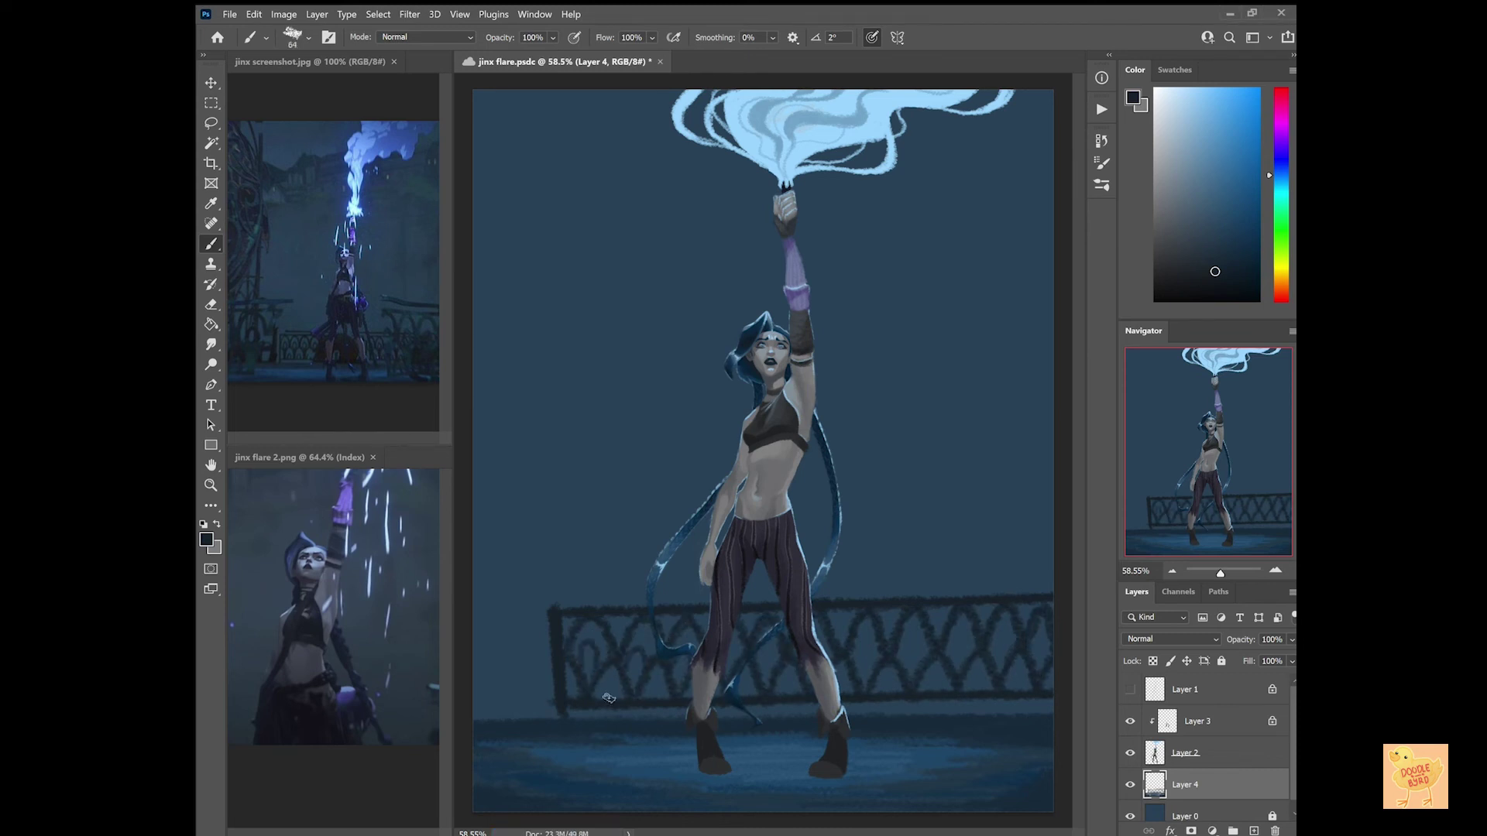
{"action": "left_click_drag", "start_coordinate": [599, 689], "coordinate": [665, 690]}
{"action": "left_click_drag", "start_coordinate": [899, 654], "coordinate": [971, 647]}
{"action": "left_click_drag", "start_coordinate": [757, 658], "coordinate": [873, 664]}
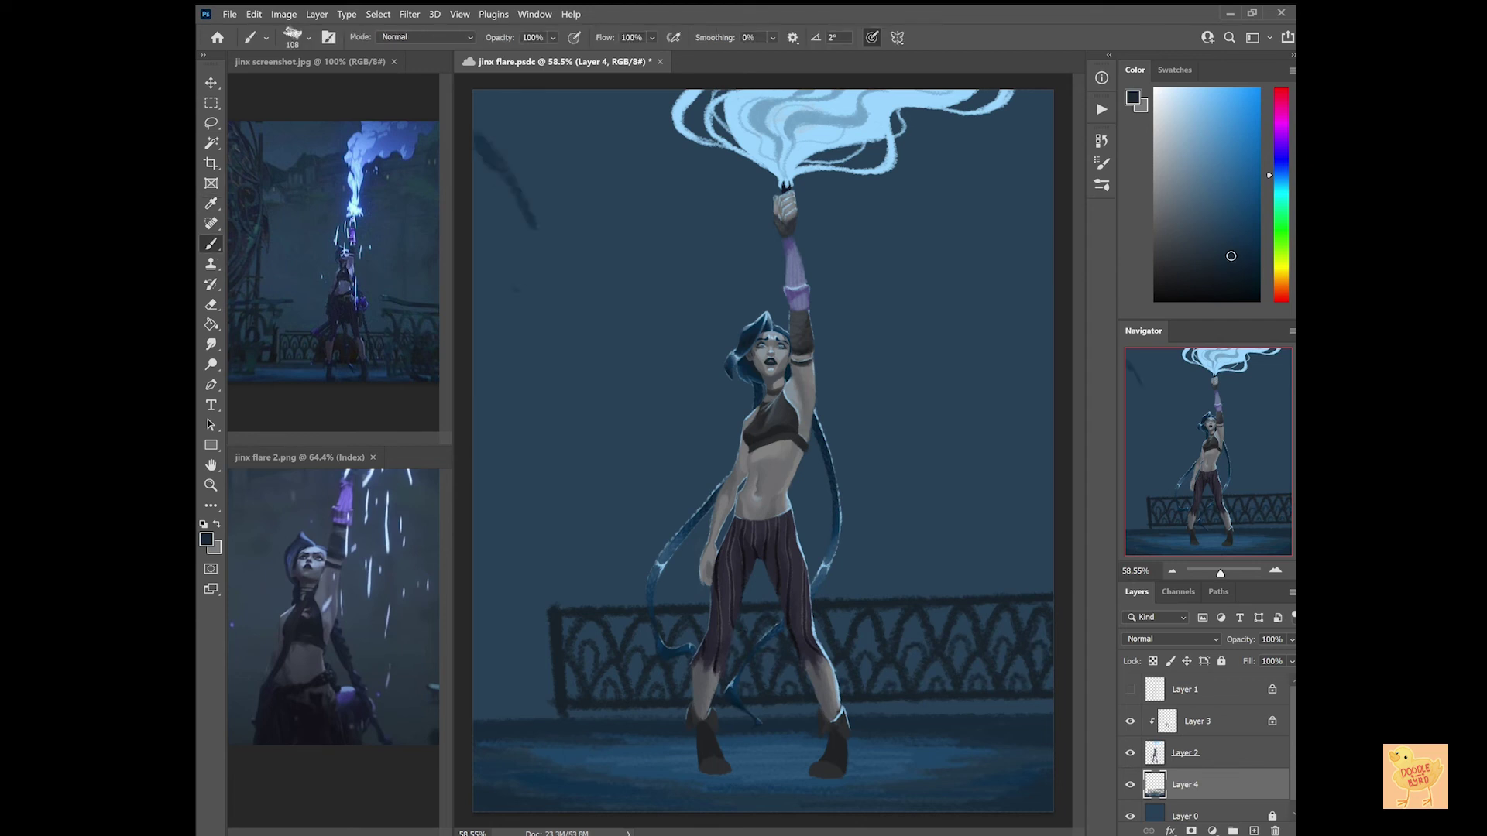
Enlarge the jinx screenshot.jpg reference and paint faint dark curling ironwork shapes in the backdrop on both sides of the figure.
{"action": "key", "text": "ctrl+Tab"}
{"action": "key", "text": "z"}
{"action": "scroll", "coordinate": [333, 248], "scroll_direction": "up", "scroll_amount": 2}
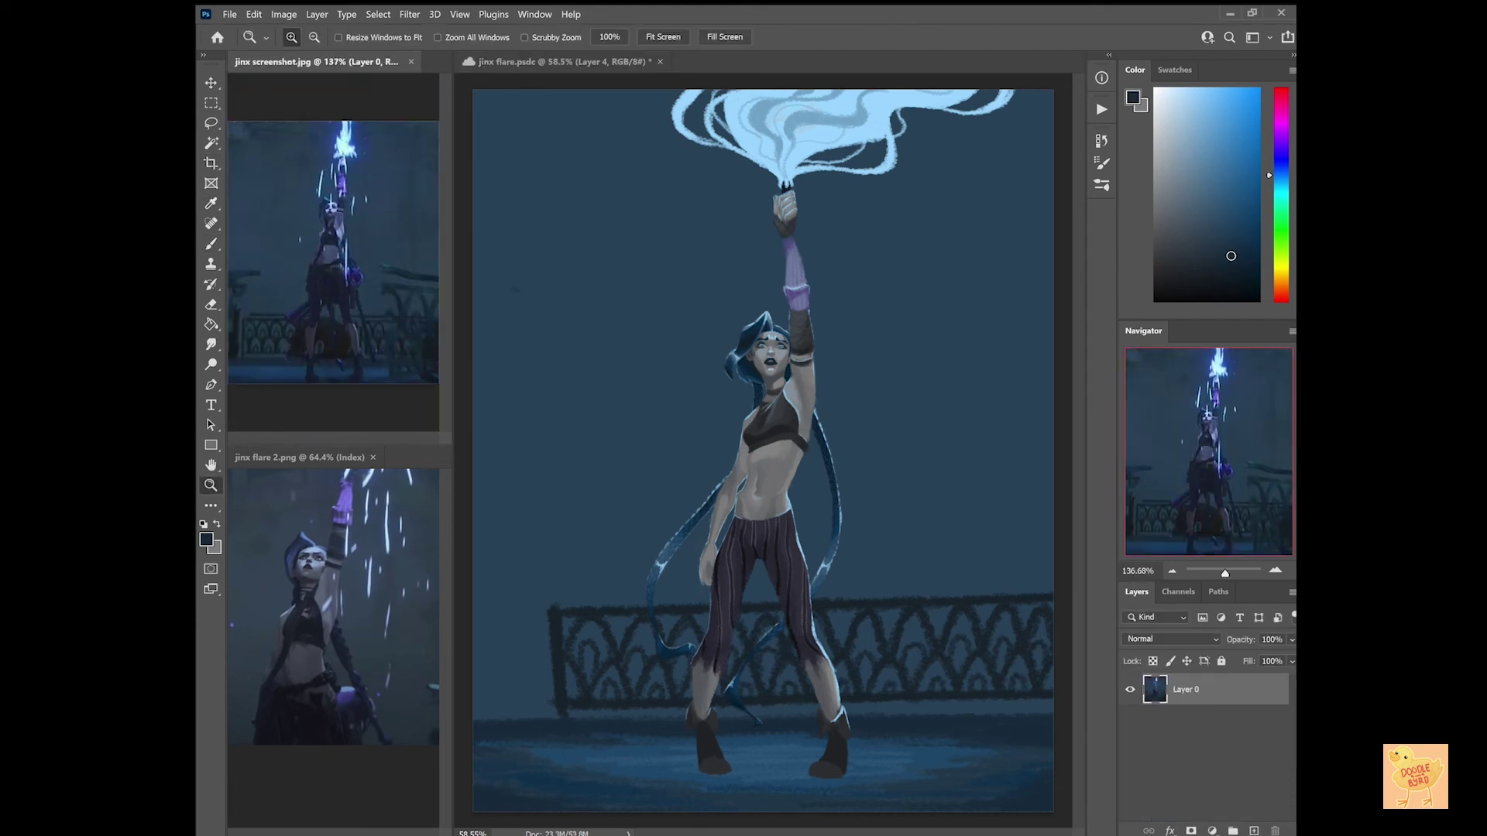
{"action": "key", "text": "ctrl+Tab"}
{"action": "key", "text": "b"}
{"action": "left_click_drag", "start_coordinate": [565, 451], "coordinate": [515, 504]}
{"action": "left_click_drag", "start_coordinate": [906, 453], "coordinate": [1049, 476]}
{"action": "left_click_drag", "start_coordinate": [898, 511], "coordinate": [1049, 502]}
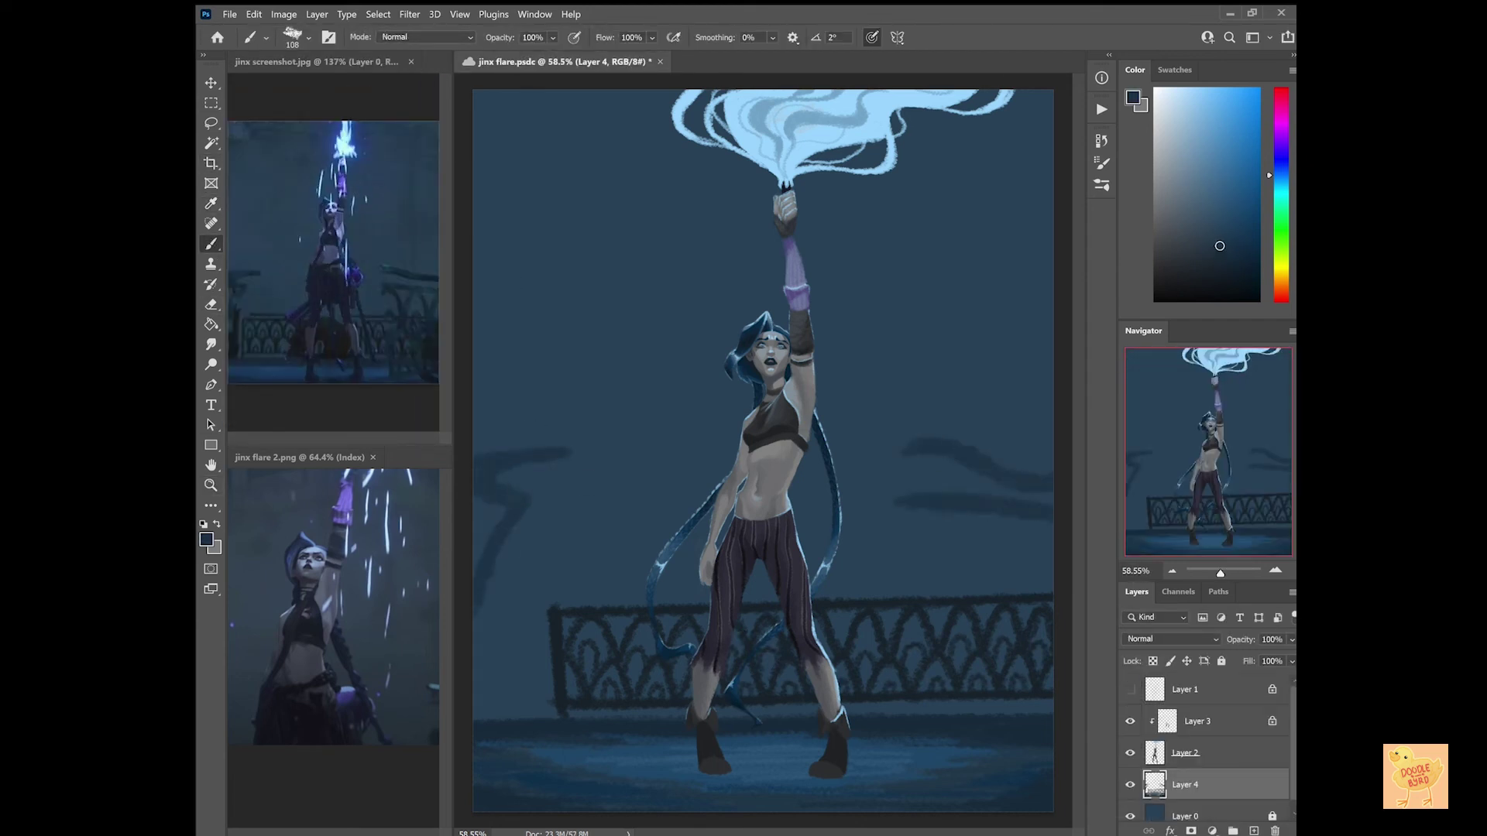
Paint arched ironwork in front of the railing's right-hand end and streak the backdrop with broad blue tones.
{"action": "mouse_move", "coordinate": [926, 762]}
{"action": "left_mouse_down"}
{"action": "mouse_move", "coordinate": [977, 754]}
{"action": "mouse_move", "coordinate": [968, 639]}
{"action": "left_mouse_up"}
{"action": "mouse_move", "coordinate": [902, 588]}
{"action": "left_mouse_down"}
{"action": "mouse_move", "coordinate": [976, 519]}
{"action": "mouse_move", "coordinate": [1049, 604]}
{"action": "left_mouse_up"}
{"action": "left_click_drag", "start_coordinate": [968, 577], "coordinate": [960, 636]}
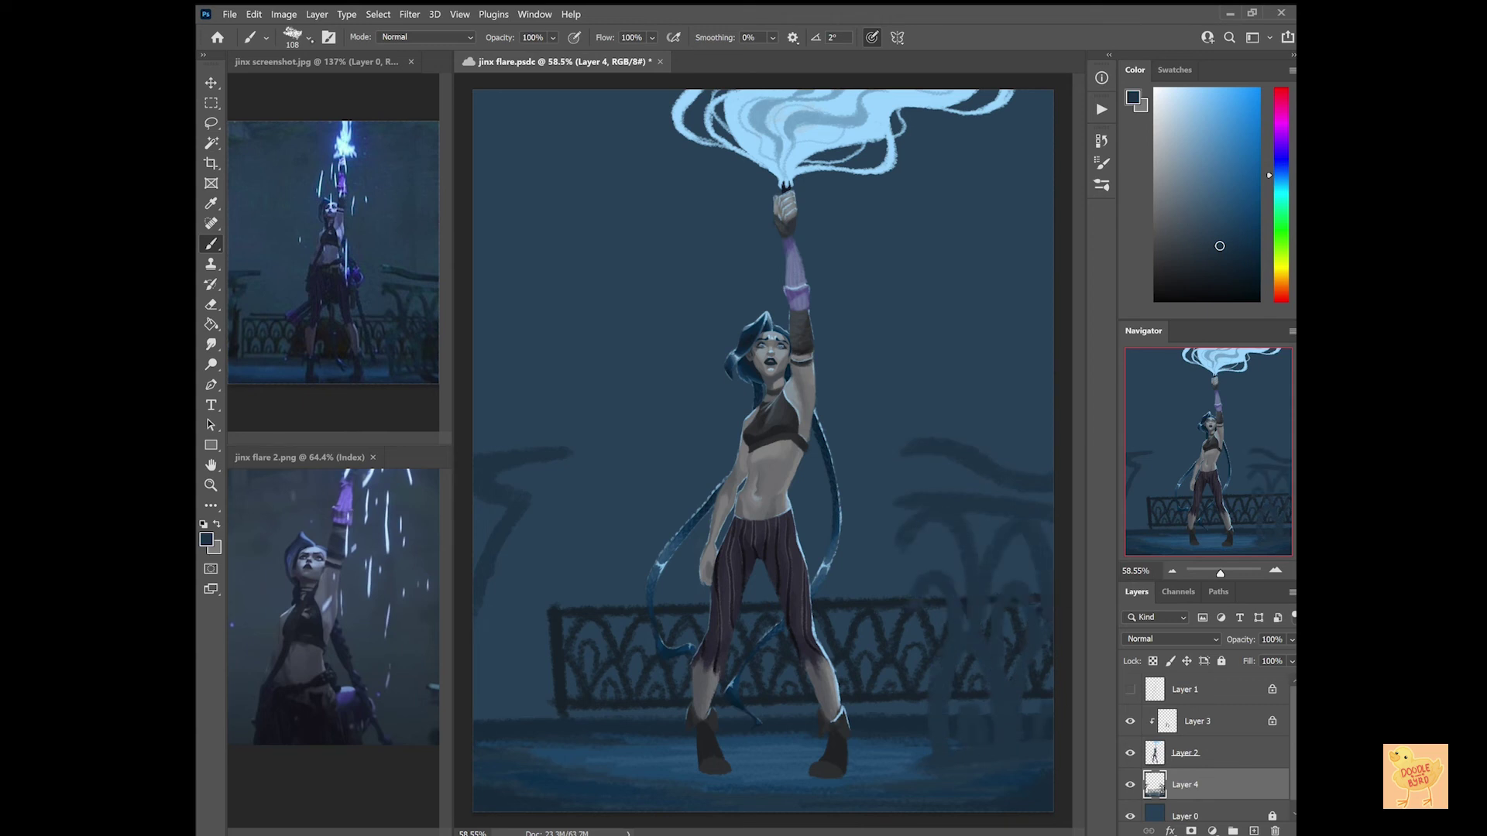
{"action": "left_click", "coordinate": [1039, 480], "text": "alt"}
{"action": "left_click_drag", "start_coordinate": [762, 594], "coordinate": [679, 577]}
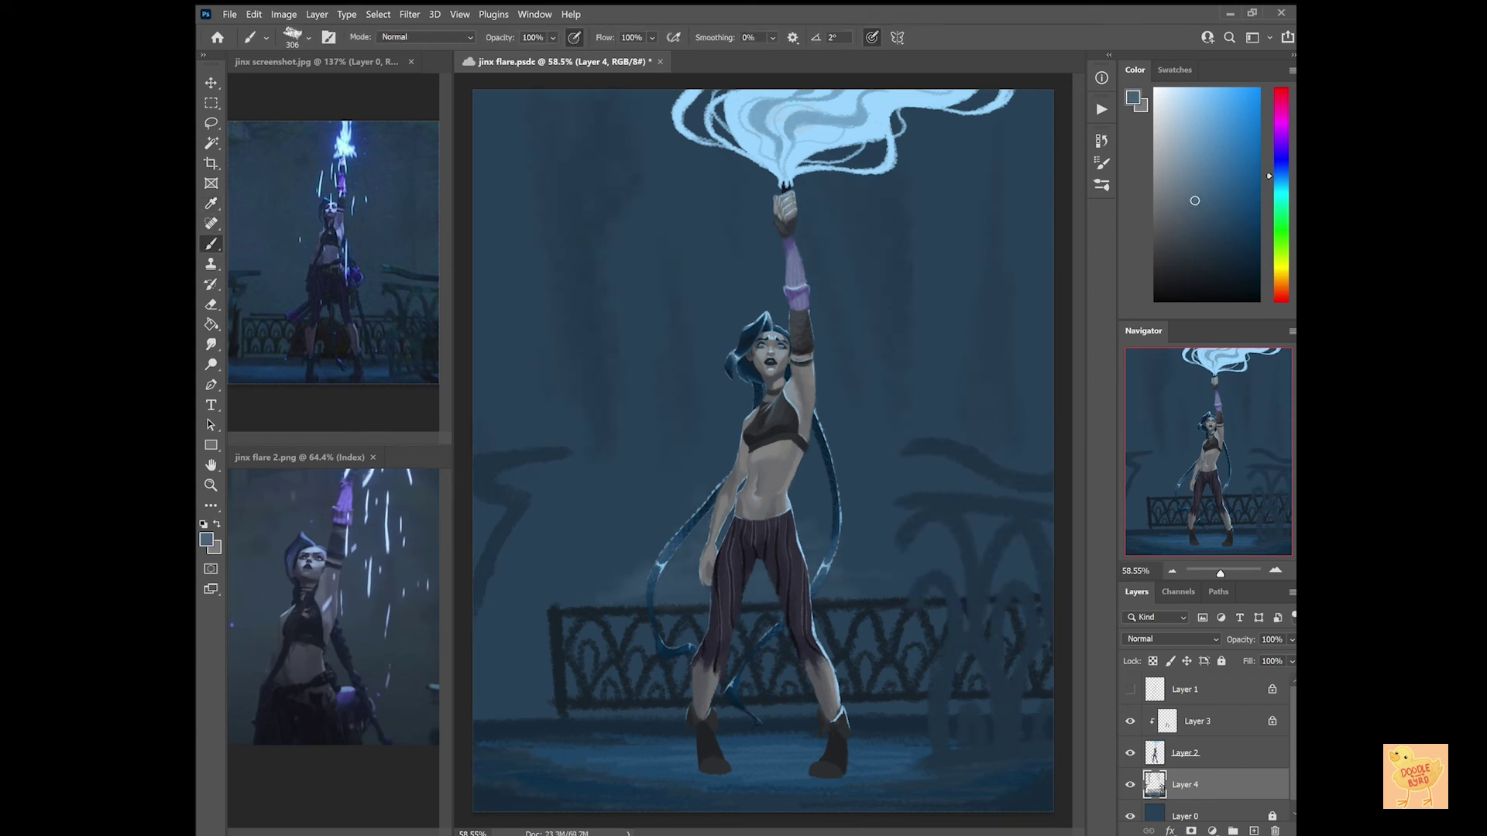
Adjust the crop of jinx screenshot.jpg to reveal more of the scene around the figure.
{"action": "key", "text": "ctrl+Tab"}
{"action": "key", "text": "ctrl+v"}
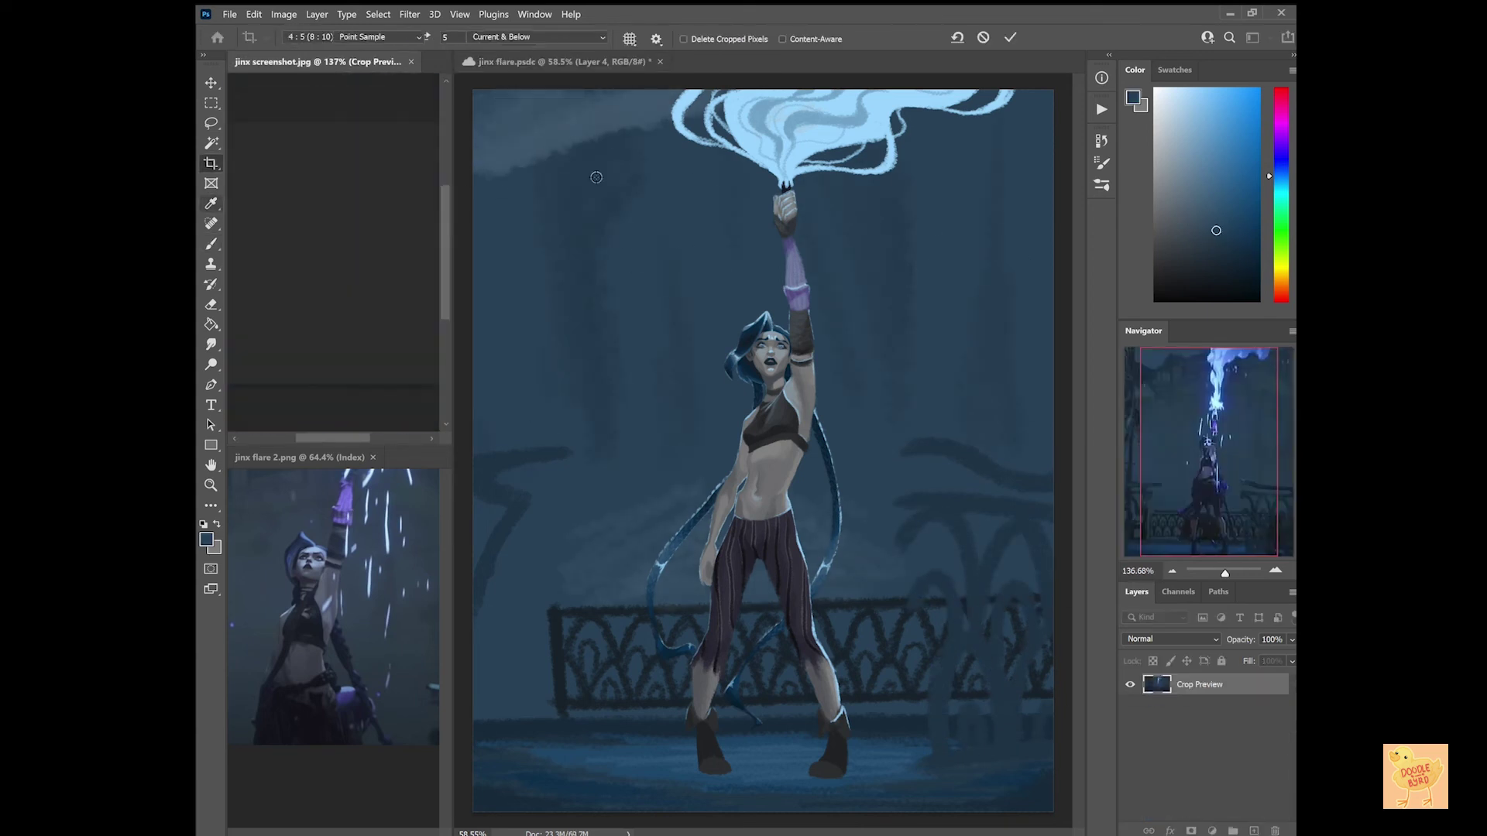
{"action": "key", "text": "ctrl+Tab"}
Sketch small dark building silhouettes in the upper-left corner of the painted backdrop.
{"action": "mouse_move", "coordinate": [500, 108]}
{"action": "left_mouse_down"}
{"action": "mouse_move", "coordinate": [478, 130]}
{"action": "mouse_move", "coordinate": [503, 162]}
{"action": "left_mouse_up"}
{"action": "mouse_move", "coordinate": [511, 115]}
{"action": "left_mouse_down"}
{"action": "mouse_move", "coordinate": [479, 130]}
{"action": "mouse_move", "coordinate": [535, 166]}
{"action": "left_mouse_up"}
{"action": "mouse_move", "coordinate": [530, 109]}
{"action": "left_mouse_down"}
{"action": "mouse_move", "coordinate": [515, 138]}
{"action": "mouse_move", "coordinate": [558, 87]}
{"action": "left_mouse_up"}
{"action": "left_click_drag", "start_coordinate": [523, 147], "coordinate": [565, 105]}
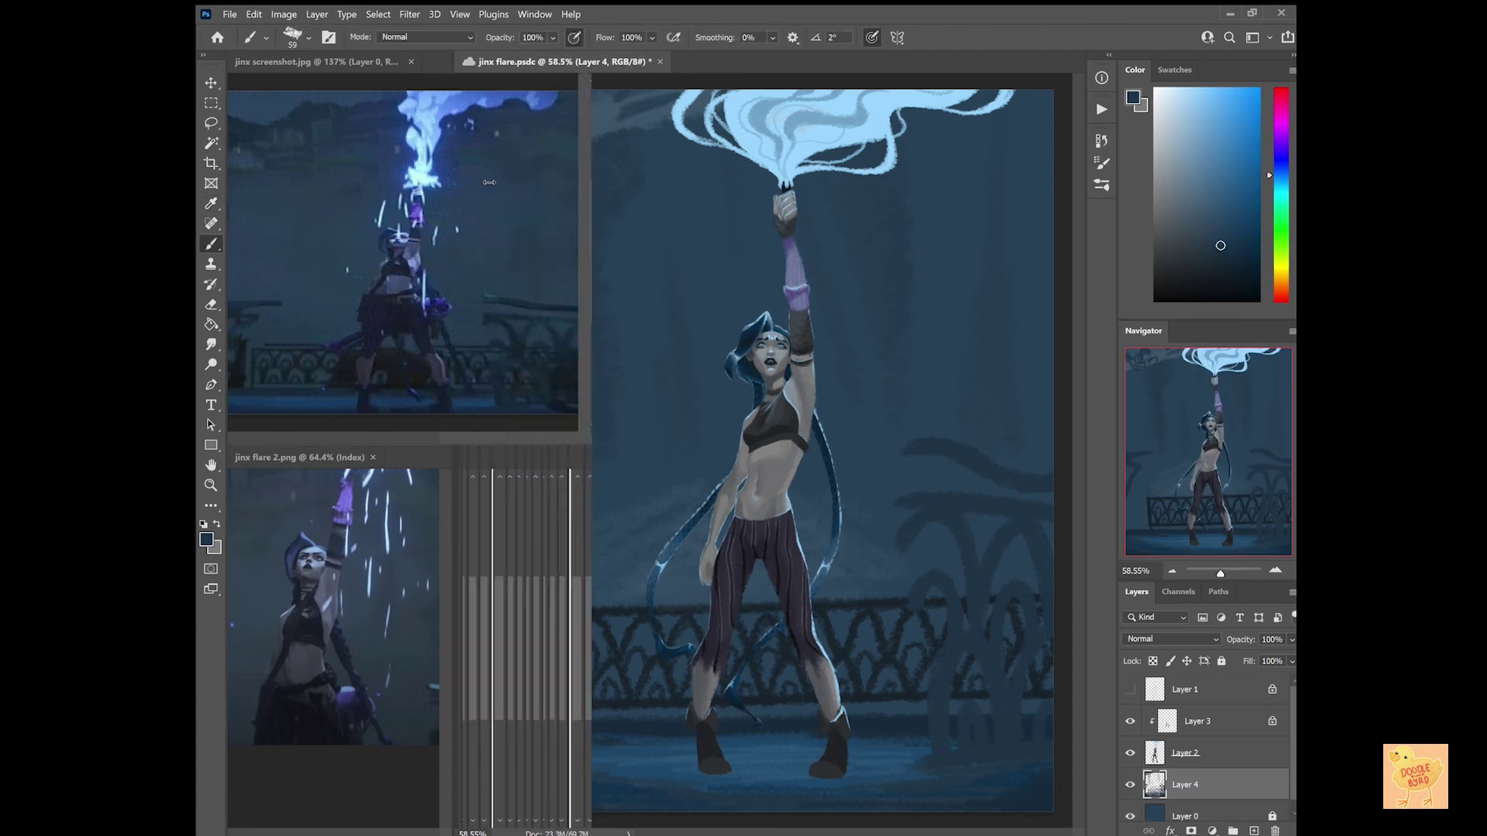
Enlarge the references for a closer look, save the painting, and extend the dark rooftops in the backdrop's upper-left corner.
{"action": "left_click_drag", "start_coordinate": [457, 464], "coordinate": [620, 464]}
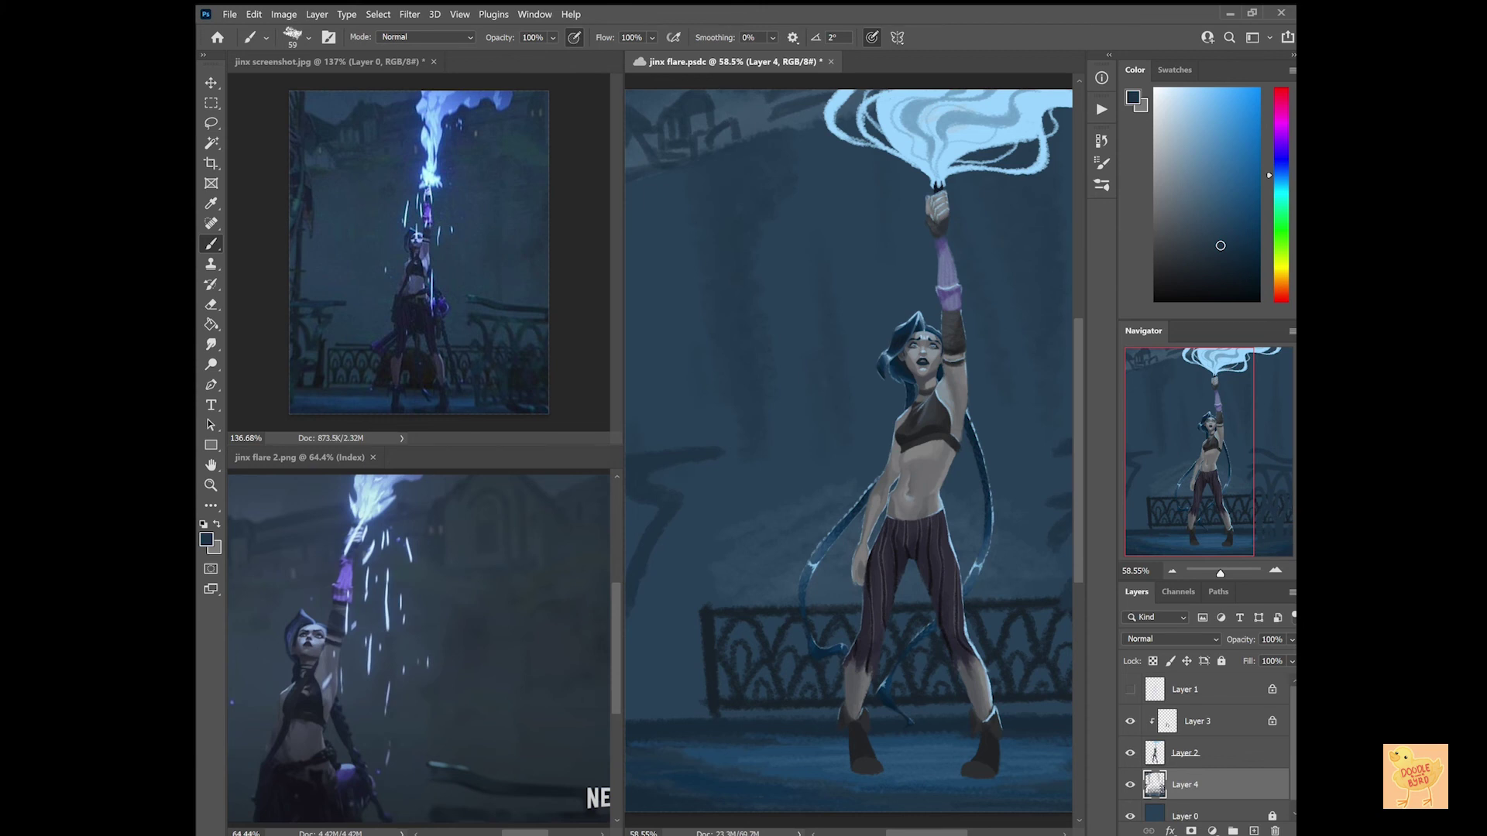
{"action": "key", "text": "ctrl+s"}
{"action": "left_click_drag", "start_coordinate": [622, 465], "coordinate": [458, 464]}
{"action": "mouse_move", "coordinate": [620, 89]}
{"action": "left_mouse_down"}
{"action": "mouse_move", "coordinate": [611, 128]}
{"action": "mouse_move", "coordinate": [579, 118]}
{"action": "mouse_move", "coordinate": [487, 155]}
{"action": "left_mouse_up"}
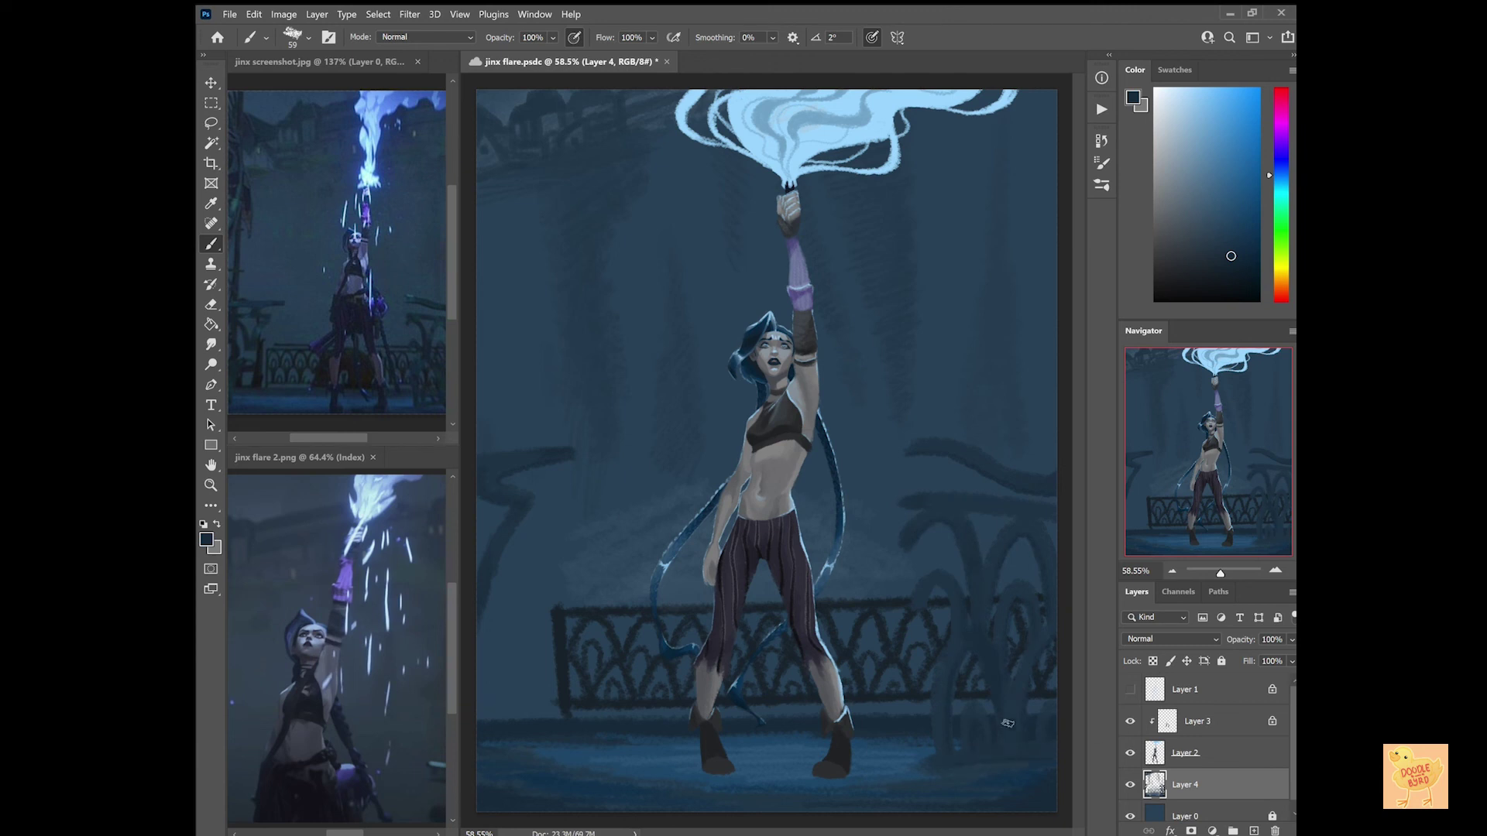
Save the painting and brush a large near-black rounded mass behind her legs at the railing.
{"action": "left_click", "coordinate": [945, 443], "text": "alt"}
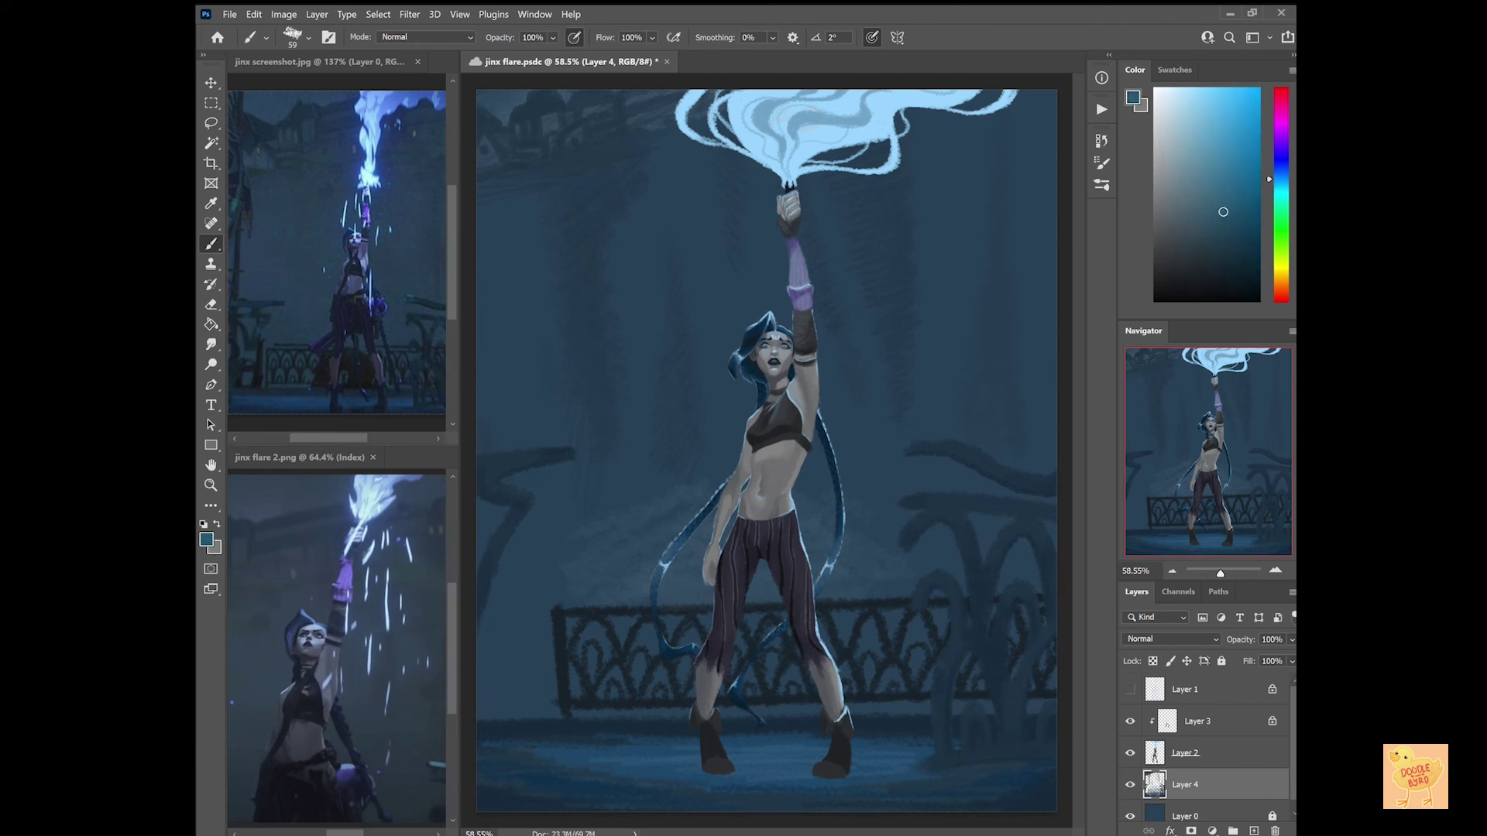
{"action": "key", "text": "ctrl+s"}
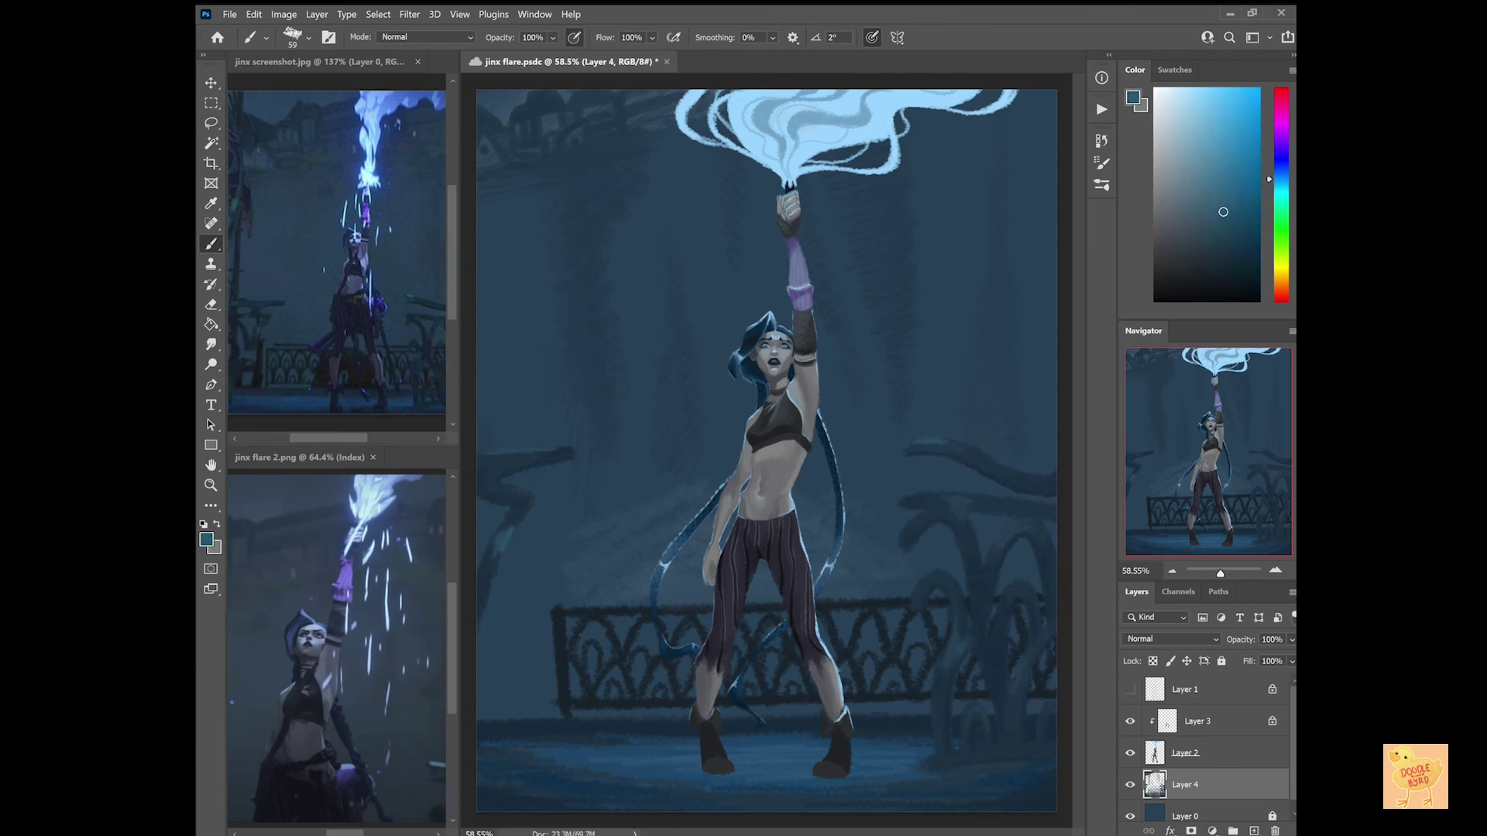
{"action": "left_click", "coordinate": [780, 707], "text": "alt"}
{"action": "left_click_drag", "start_coordinate": [782, 712], "coordinate": [778, 635]}
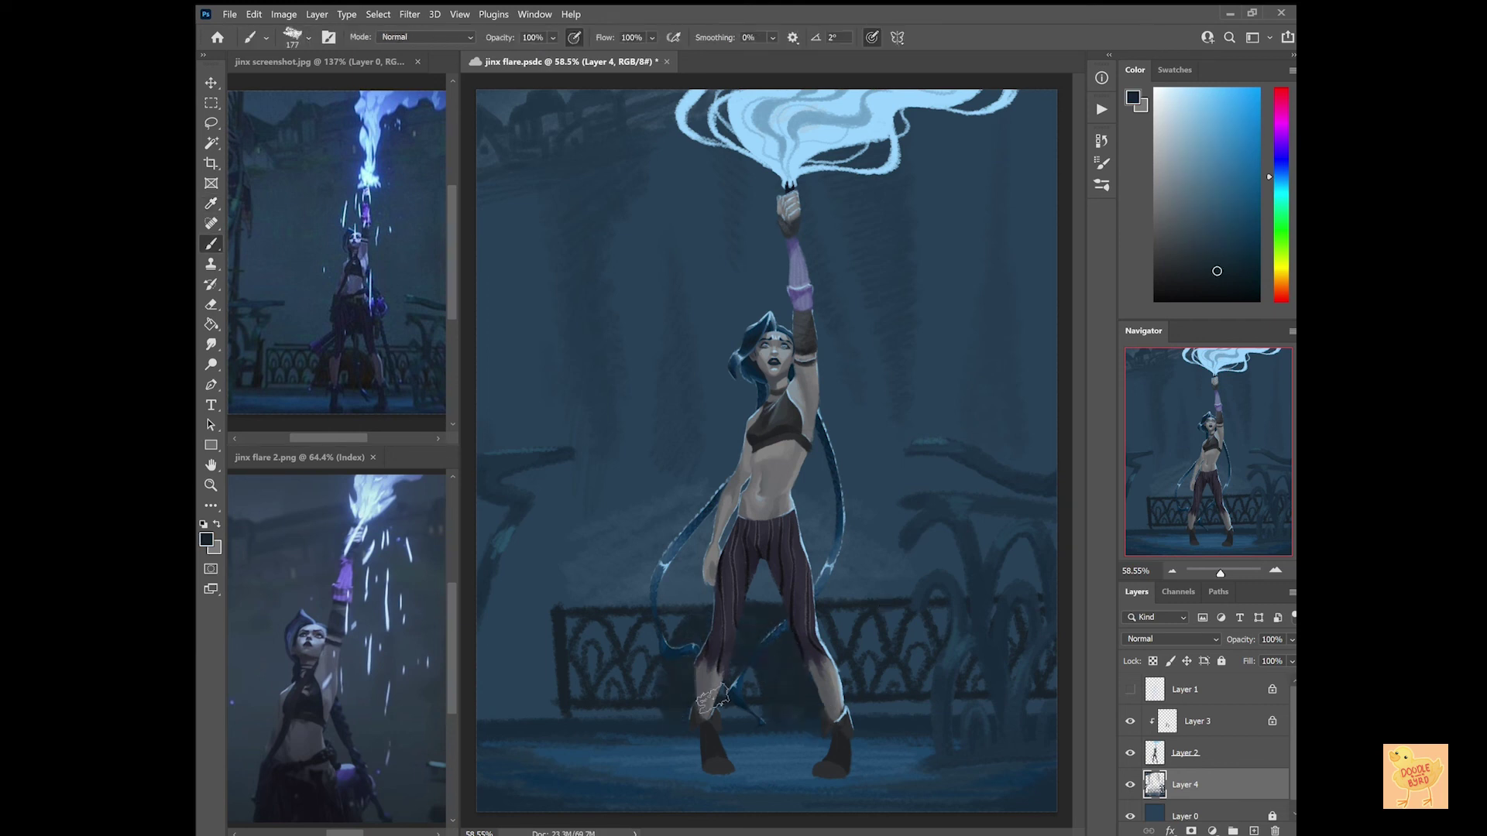
{"action": "left_click", "coordinate": [716, 629], "text": "alt"}
{"action": "key", "text": "bracketleft"}
{"action": "key", "text": "bracketleft"}
{"action": "key", "text": "bracketleft"}
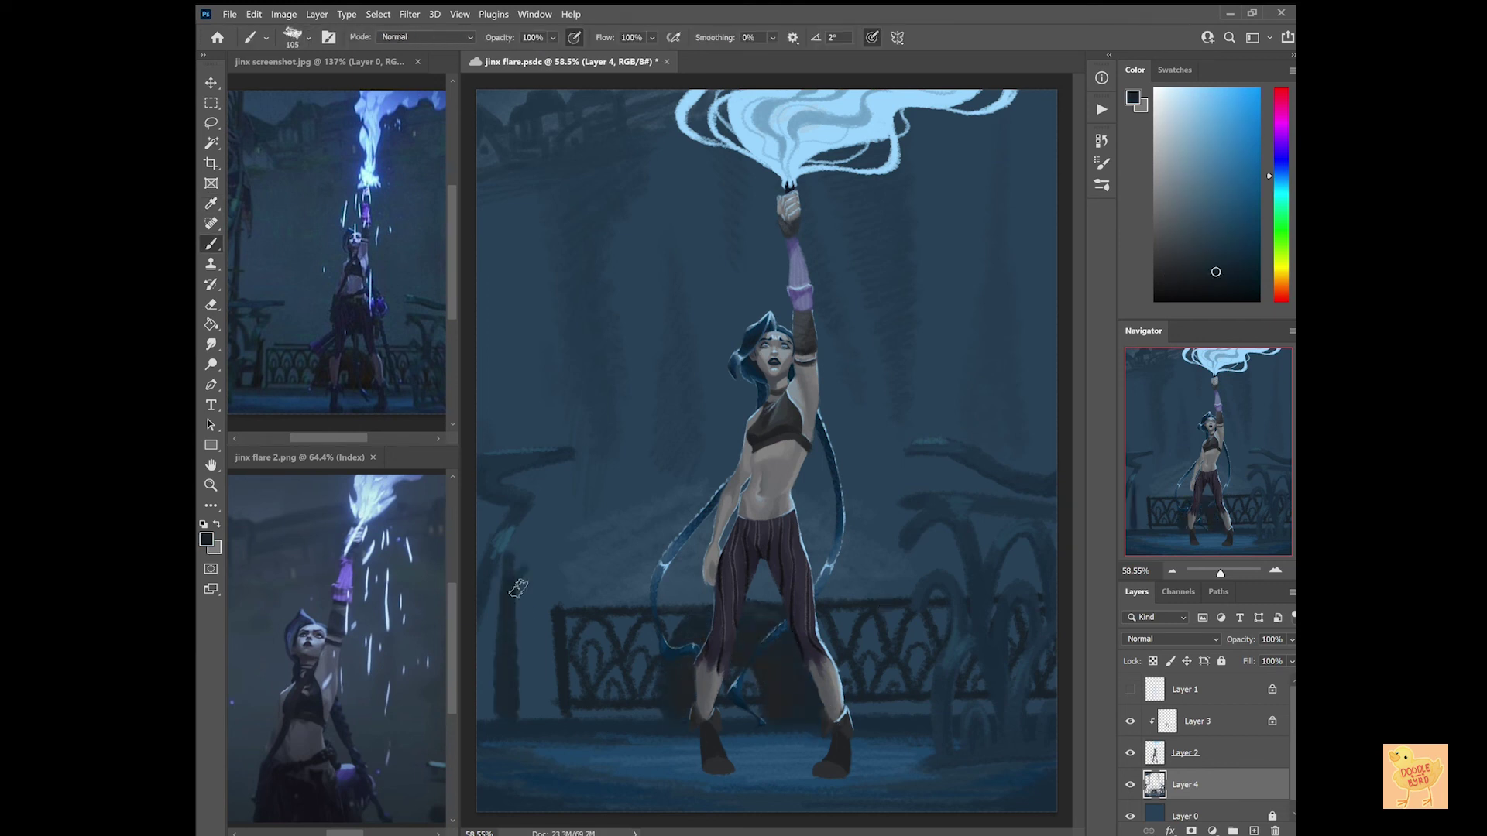
Add a new layer above the figure layers and sample the ground's blue beside the boot on Layer 4.
{"action": "key", "text": "ctrl+shift+alt+n"}
{"action": "key", "text": "alt+bracketleft"}
{"action": "key", "text": "alt+bracketleft"}
{"action": "key", "text": "alt+bracketleft"}
{"action": "left_click", "coordinate": [721, 775], "text": "alt"}
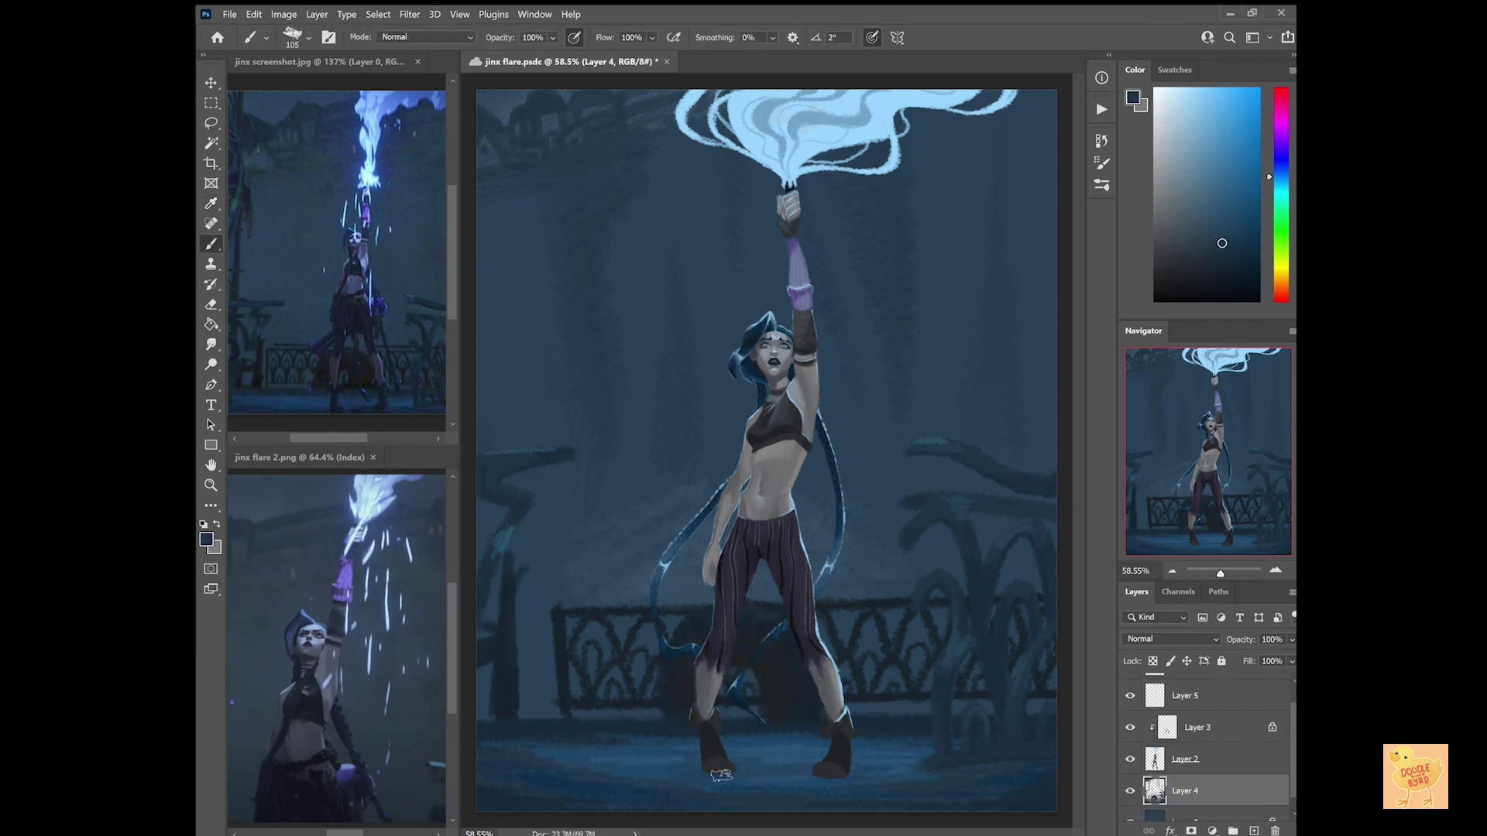
On Layer 5, enlarge the brush to 243 and paint a dark blue vignette around the edges of the scene.
{"action": "key", "text": "alt+bracketright"}
{"action": "key", "text": "alt+bracketright"}
{"action": "key", "text": "alt+bracketright"}
{"action": "key", "text": "bracketright"}
{"action": "key", "text": "bracketright"}
{"action": "key", "text": "bracketright"}
{"action": "key", "text": "bracketright"}
{"action": "key", "text": "bracketright"}
{"action": "left_click", "coordinate": [520, 311], "text": "alt"}
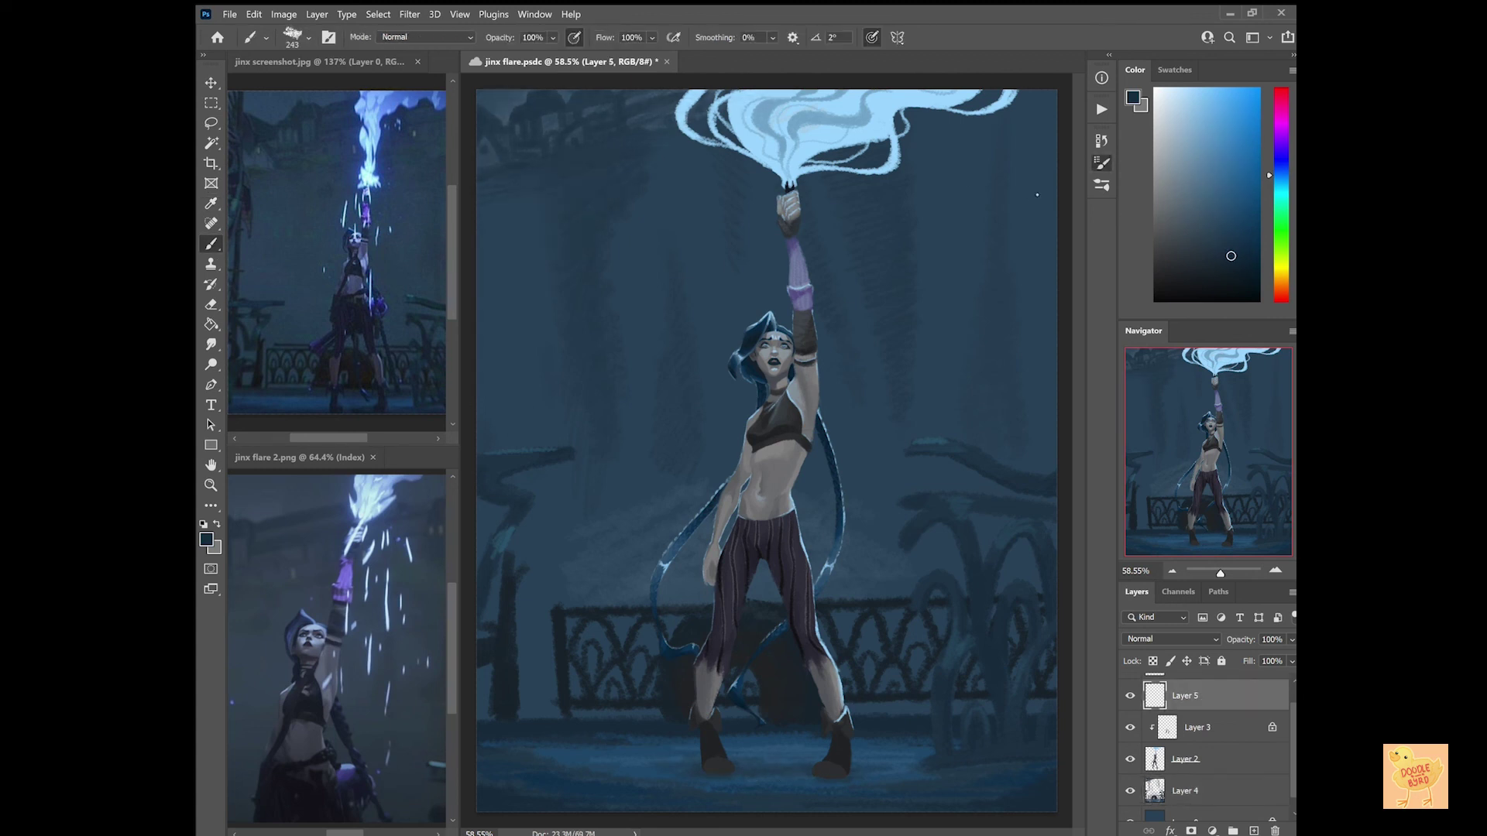
{"action": "left_click_drag", "start_coordinate": [488, 147], "coordinate": [766, 108]}
{"action": "left_click_drag", "start_coordinate": [612, 116], "coordinate": [511, 379]}
{"action": "left_click_drag", "start_coordinate": [534, 673], "coordinate": [651, 766]}
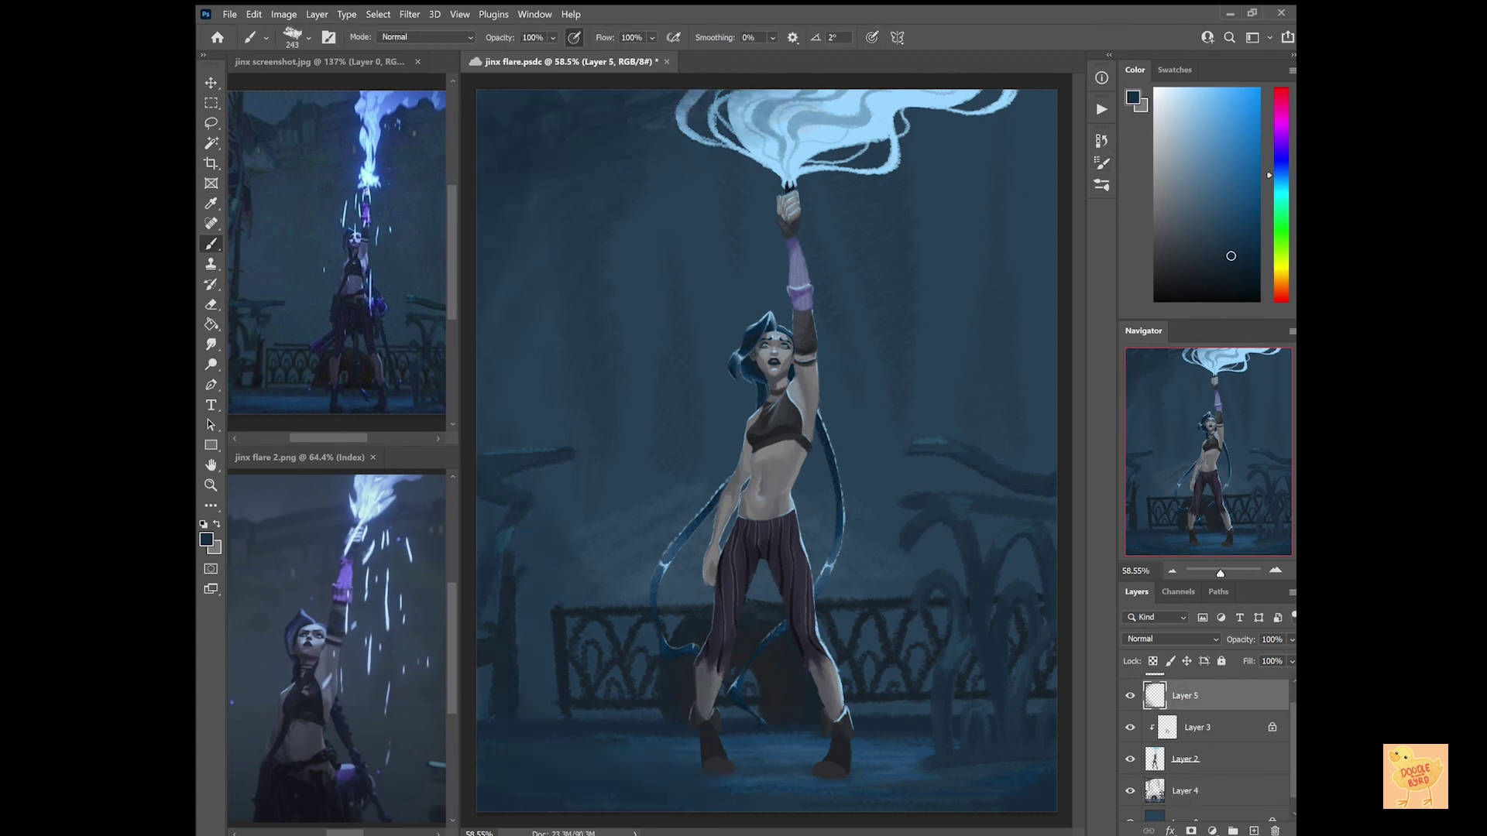
{"action": "left_click_drag", "start_coordinate": [1037, 100], "coordinate": [898, 186]}
{"action": "left_click_drag", "start_coordinate": [929, 762], "coordinate": [860, 770]}
Try brushing the flame's pale blue as a glow around the figure, and set Layer 5's blend mode to Multiply.
{"action": "scroll", "coordinate": [1208, 721], "scroll_direction": "up", "scroll_amount": 1}
{"action": "left_click", "coordinate": [797, 124], "text": "alt"}
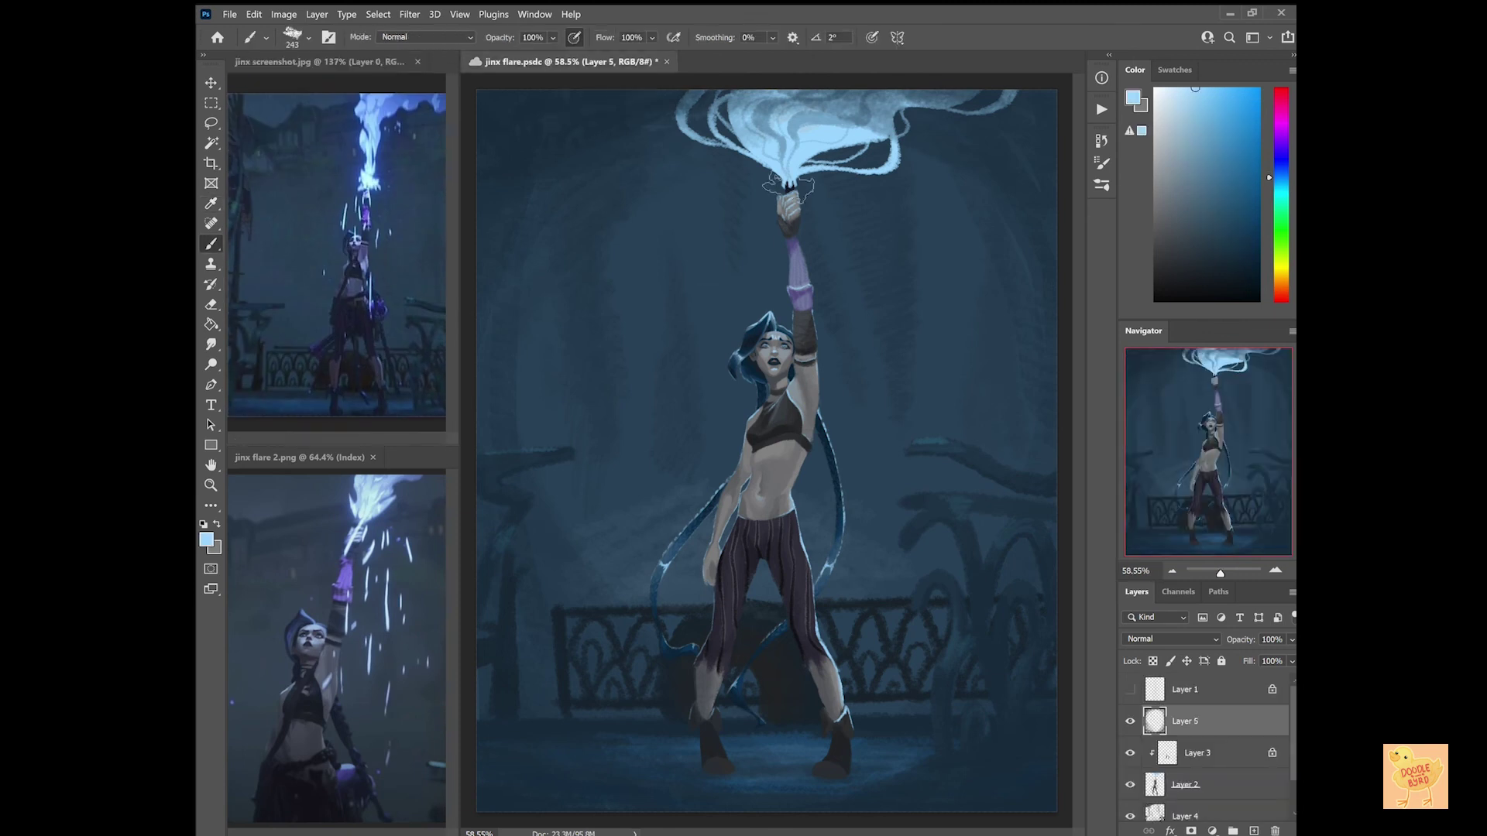
{"action": "left_click_drag", "start_coordinate": [891, 155], "coordinate": [697, 364]}
{"action": "key", "text": "ctrl+z"}
{"action": "mouse_move", "coordinate": [805, 294]}
{"action": "left_mouse_down"}
{"action": "mouse_move", "coordinate": [766, 464]}
{"action": "mouse_move", "coordinate": [852, 534]}
{"action": "left_mouse_up"}
{"action": "left_click", "coordinate": [515, 499], "text": "alt"}
{"action": "key", "text": "shift+alt+o"}
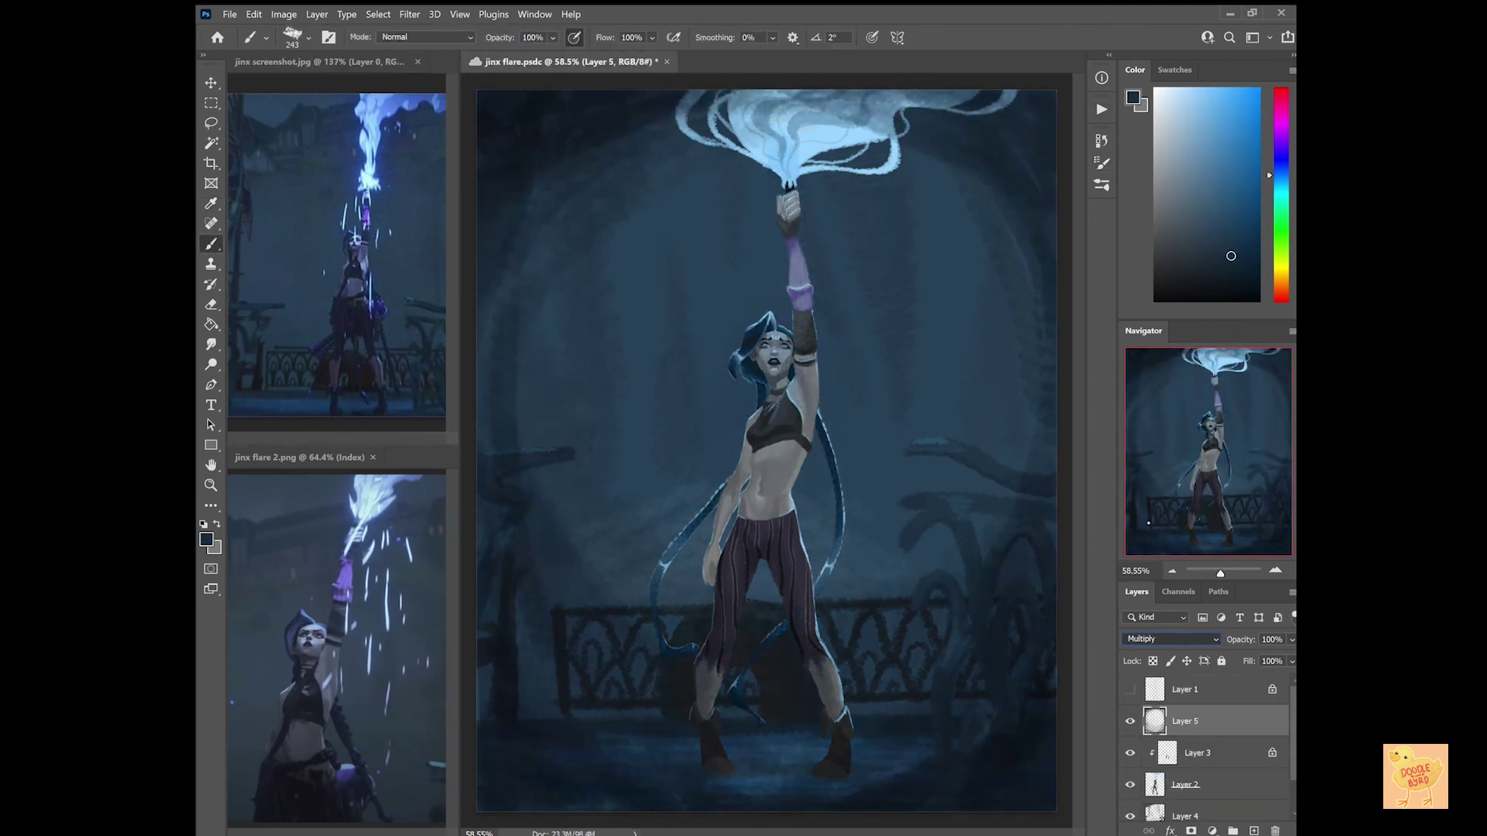
Sample the flame's pale blue and add a new layer above Layer 5 in Color Dodge mode.
{"action": "left_click", "coordinate": [797, 124], "text": "alt"}
{"action": "key", "text": "ctrl+shift+alt+n"}
{"action": "key", "text": "shift+alt+d"}
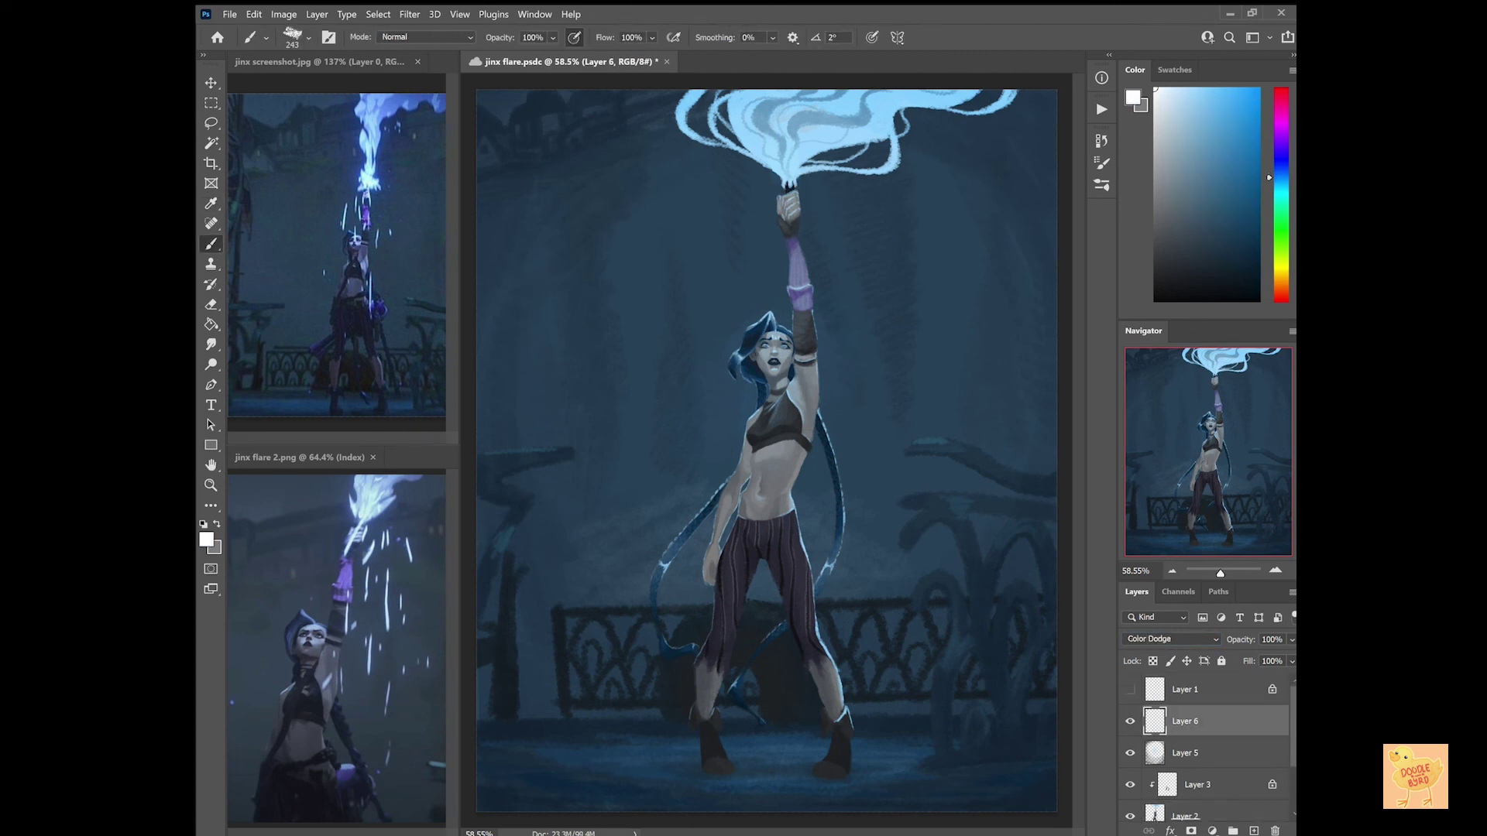
Try painting a pale blue Color Dodge glow around the flame, hair and braids, and undo it along with the new layer.
{"action": "mouse_move", "coordinate": [728, 116]}
{"action": "left_mouse_down"}
{"action": "mouse_move", "coordinate": [782, 171]}
{"action": "mouse_move", "coordinate": [991, 124]}
{"action": "left_mouse_up"}
{"action": "mouse_move", "coordinate": [767, 317]}
{"action": "left_mouse_down"}
{"action": "mouse_move", "coordinate": [736, 364]}
{"action": "mouse_move", "coordinate": [743, 449]}
{"action": "left_mouse_up"}
{"action": "left_click_drag", "start_coordinate": [828, 419], "coordinate": [678, 573]}
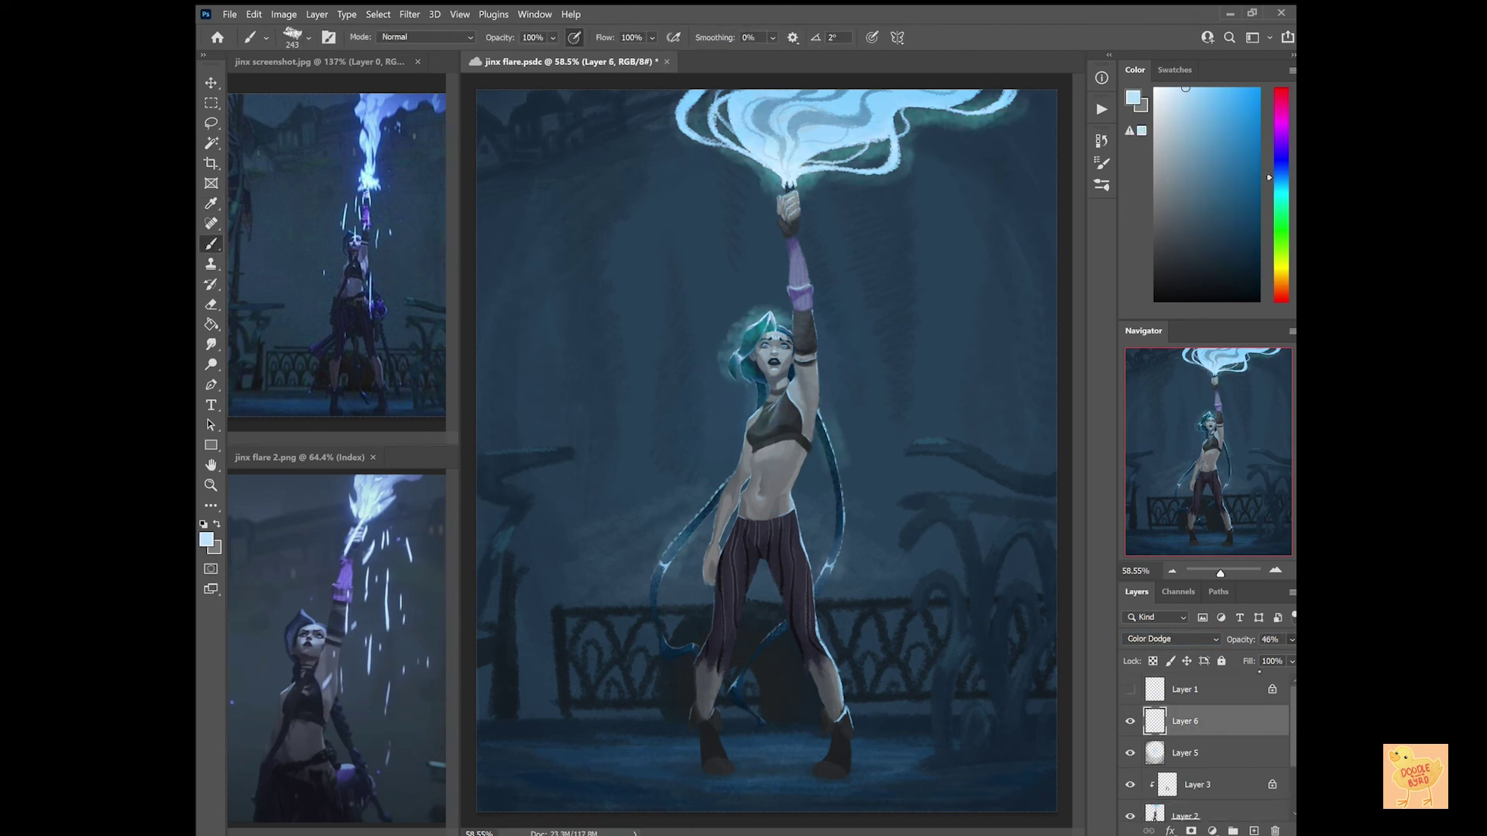
{"action": "key", "text": "ctrl+z"}
{"action": "key", "text": "ctrl+z"}
{"action": "key", "text": "ctrl+z"}
{"action": "key", "text": "ctrl+z"}
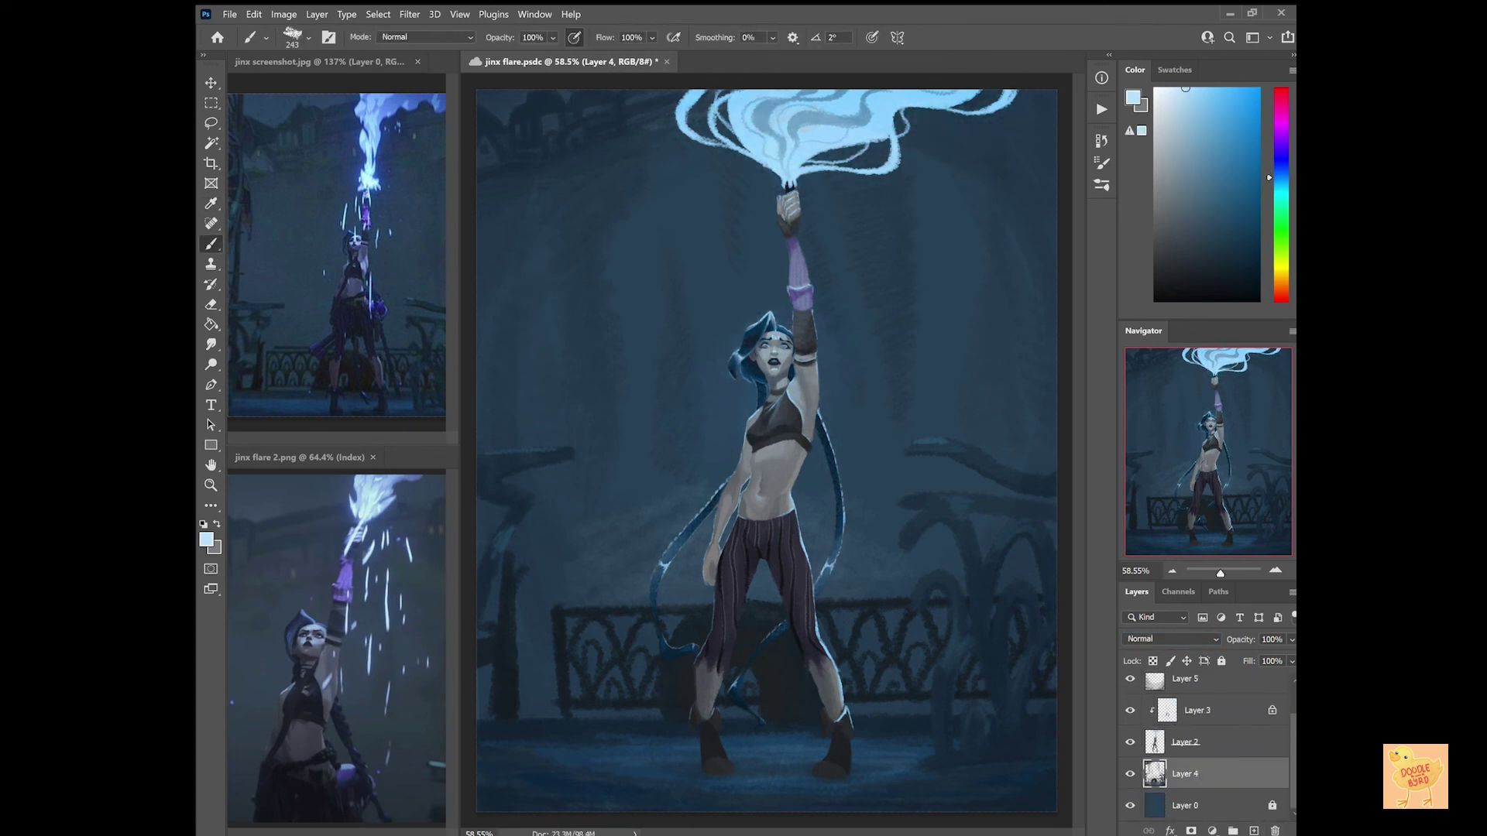
Add a Color Dodge layer at 77% opacity directly above Layer 4 and paint a deep blue glow around the flame, head and braids.
{"action": "key", "text": "ctrl+shift+alt+n"}
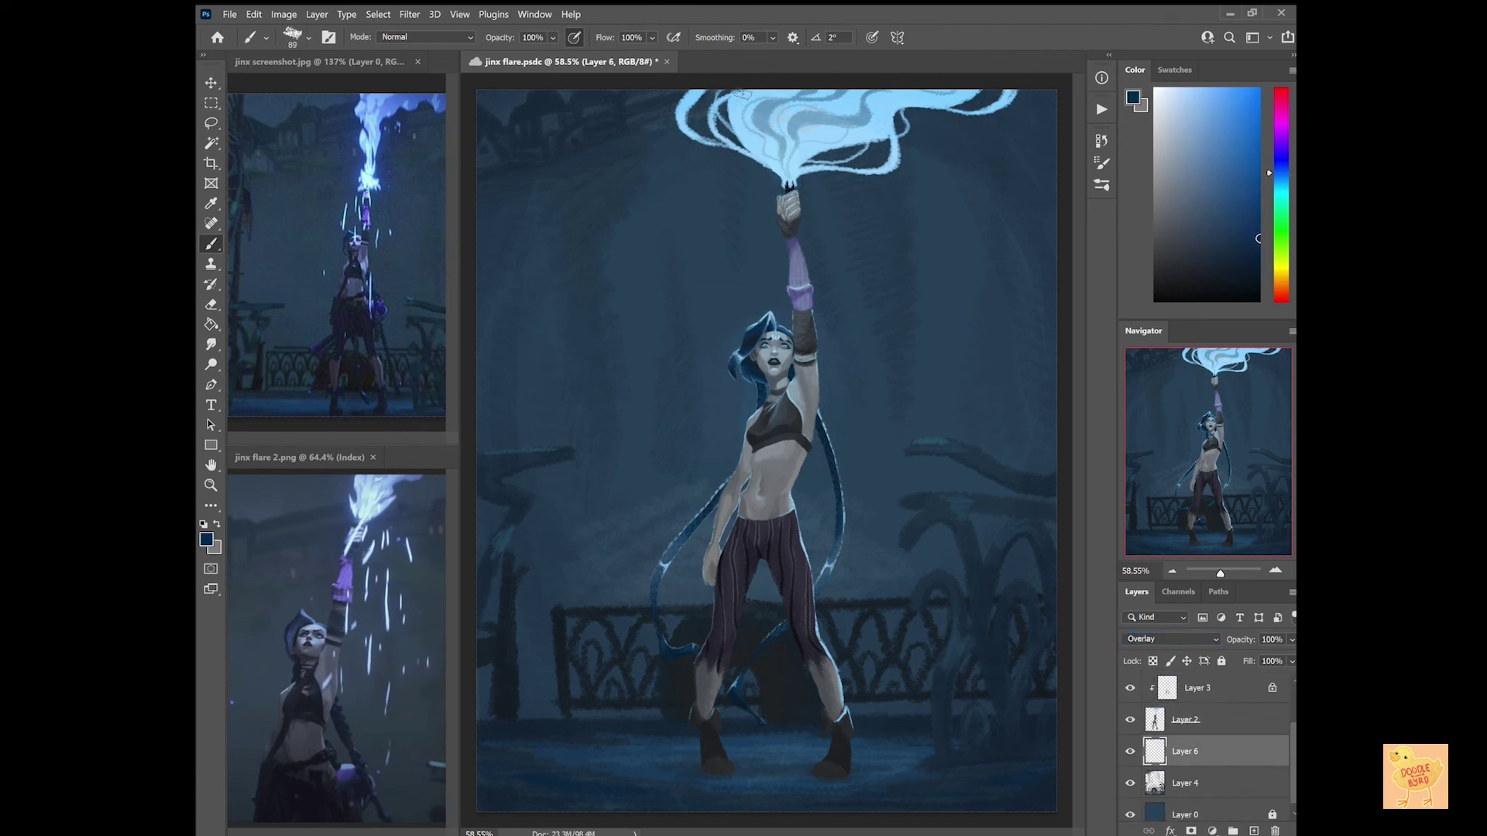
{"action": "key", "text": "shift+alt+s"}
{"action": "key", "text": "shift+alt+d"}
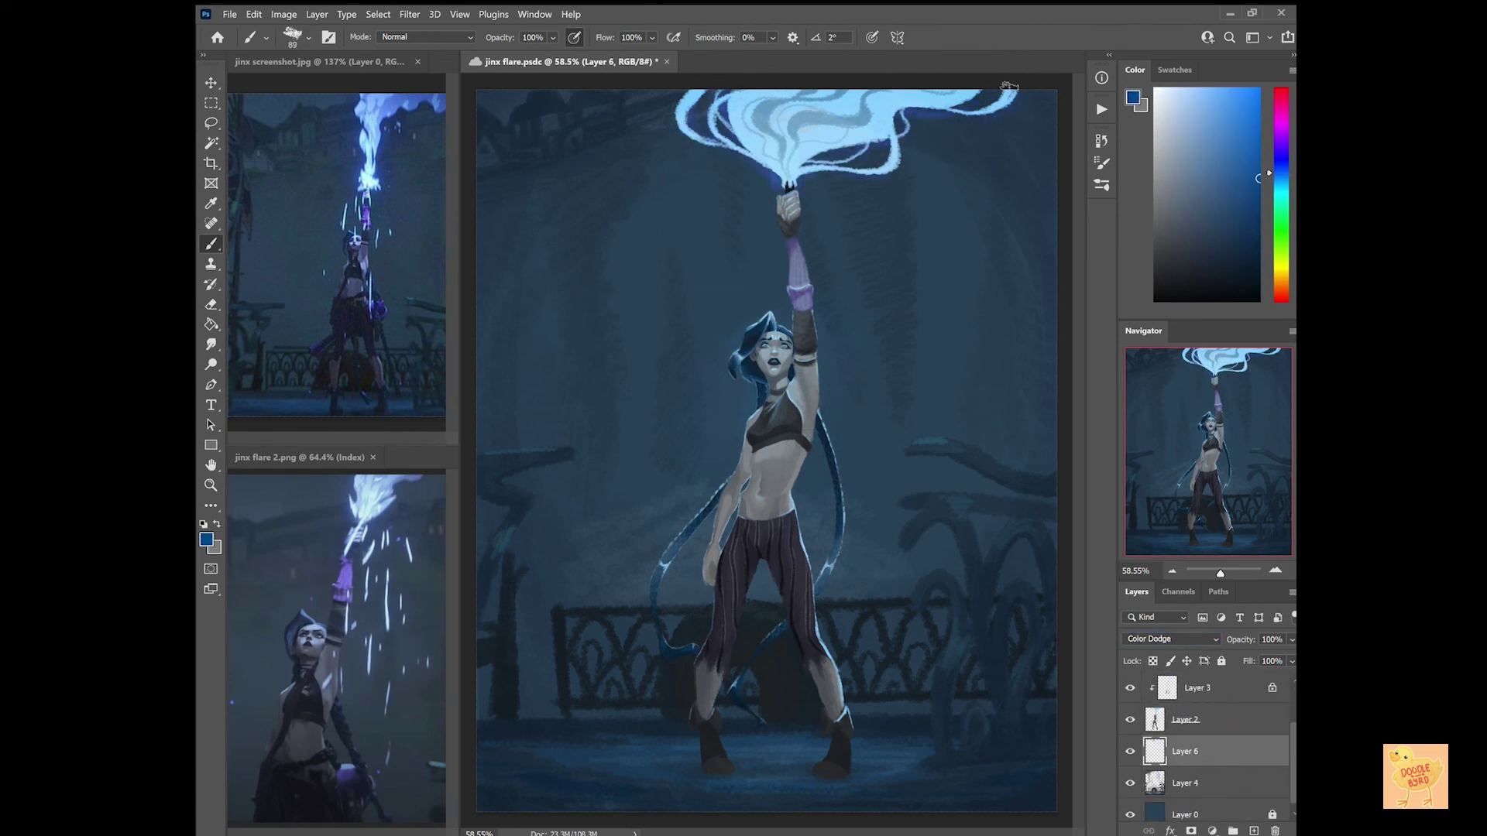
{"action": "left_click_drag", "start_coordinate": [765, 397], "coordinate": [841, 569]}
{"action": "left_click_drag", "start_coordinate": [767, 325], "coordinate": [784, 319]}
{"action": "left_click_drag", "start_coordinate": [911, 113], "coordinate": [977, 96]}
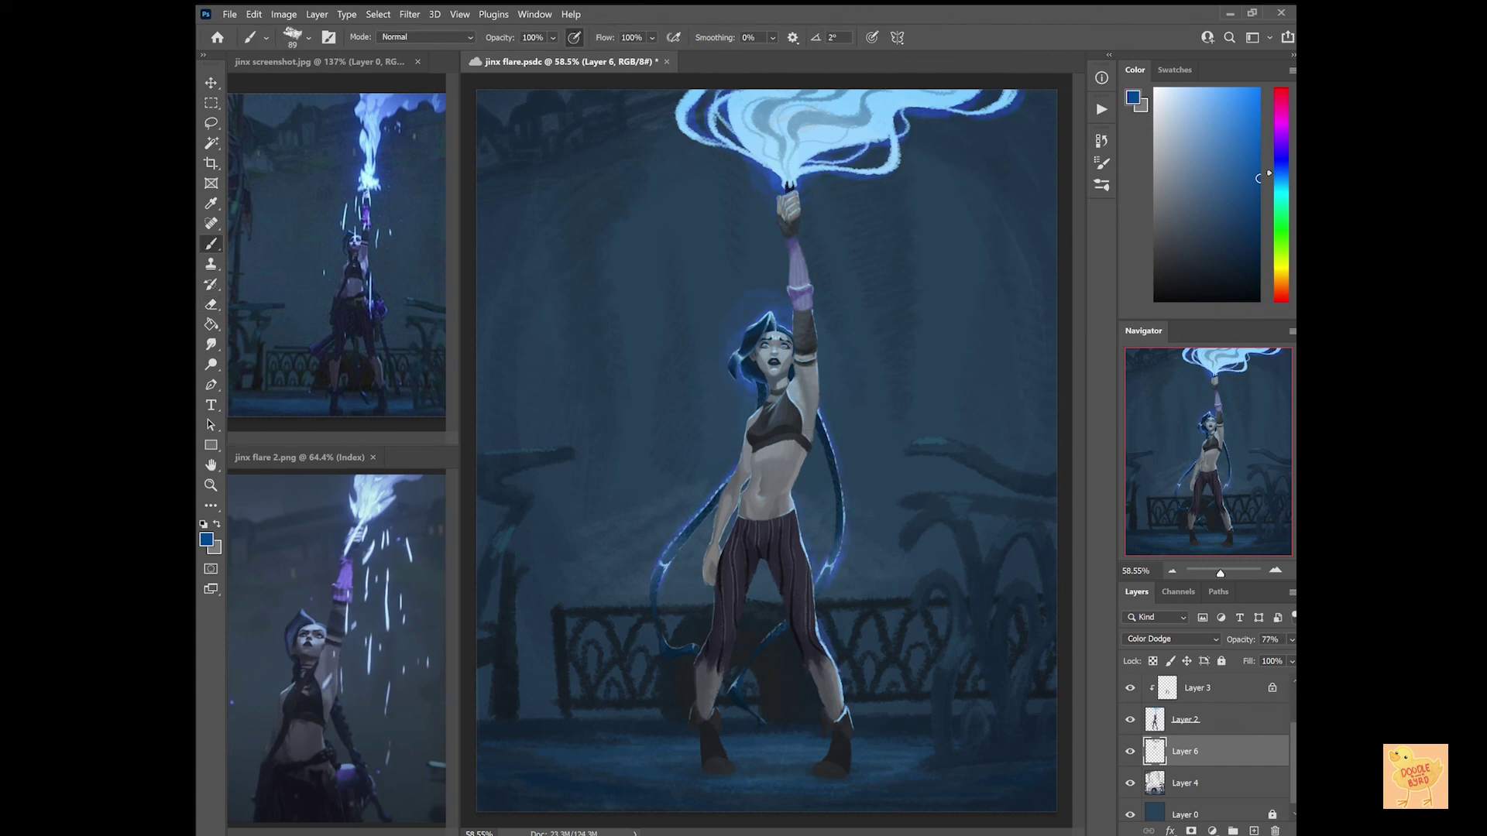
On Layer 2, paint pale blue spark streaks around the raised arm and head with a size 31 brush.
{"action": "left_click", "coordinate": [1231, 719]}
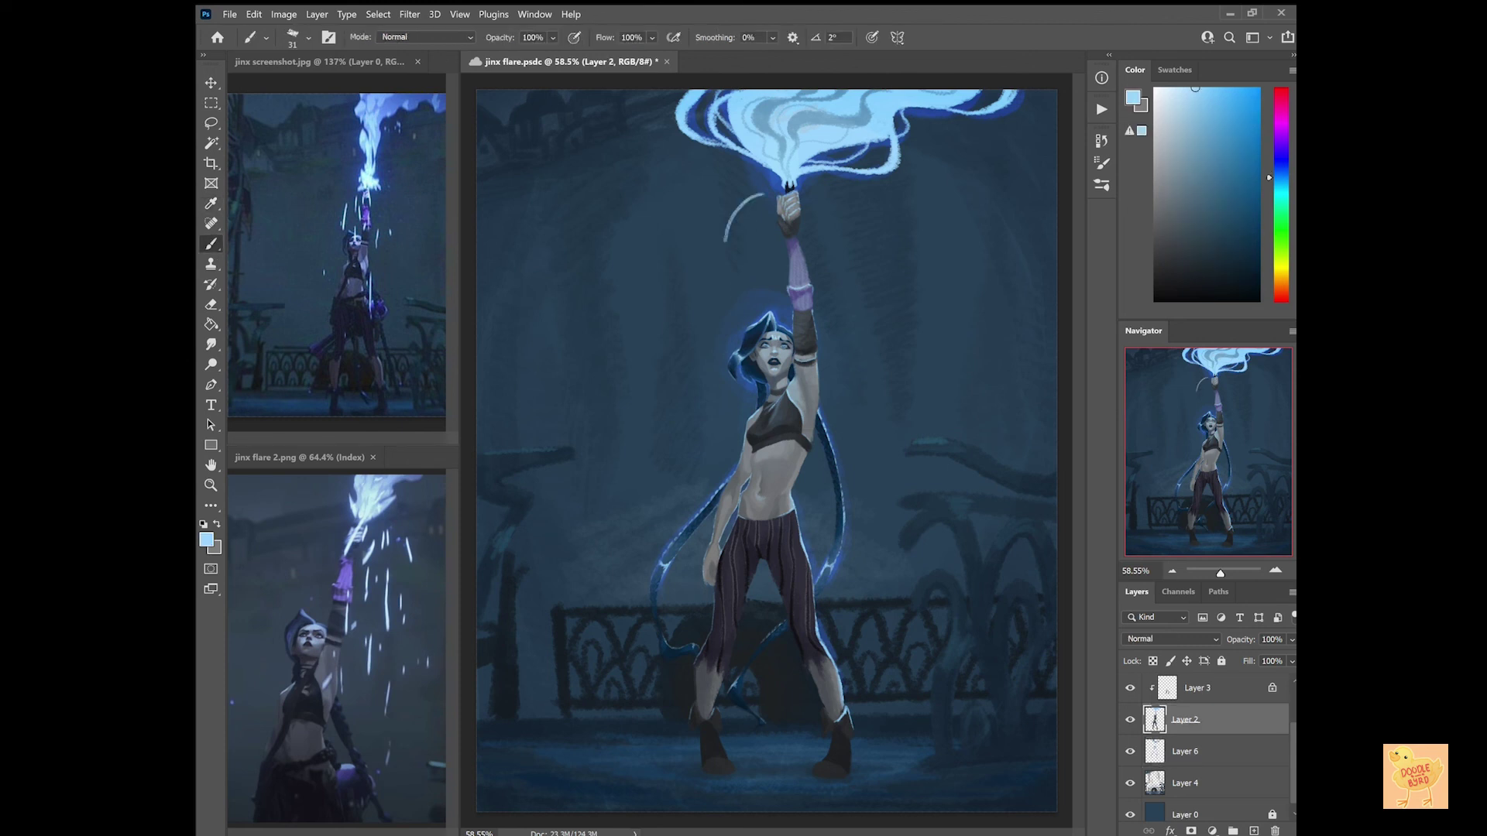
{"action": "left_click_drag", "start_coordinate": [751, 195], "coordinate": [724, 231]}
{"action": "left_click_drag", "start_coordinate": [820, 206], "coordinate": [852, 329]}
{"action": "left_click_drag", "start_coordinate": [864, 194], "coordinate": [878, 208]}
{"action": "left_click_drag", "start_coordinate": [842, 278], "coordinate": [853, 333]}
{"action": "left_click_drag", "start_coordinate": [722, 306], "coordinate": [711, 422]}
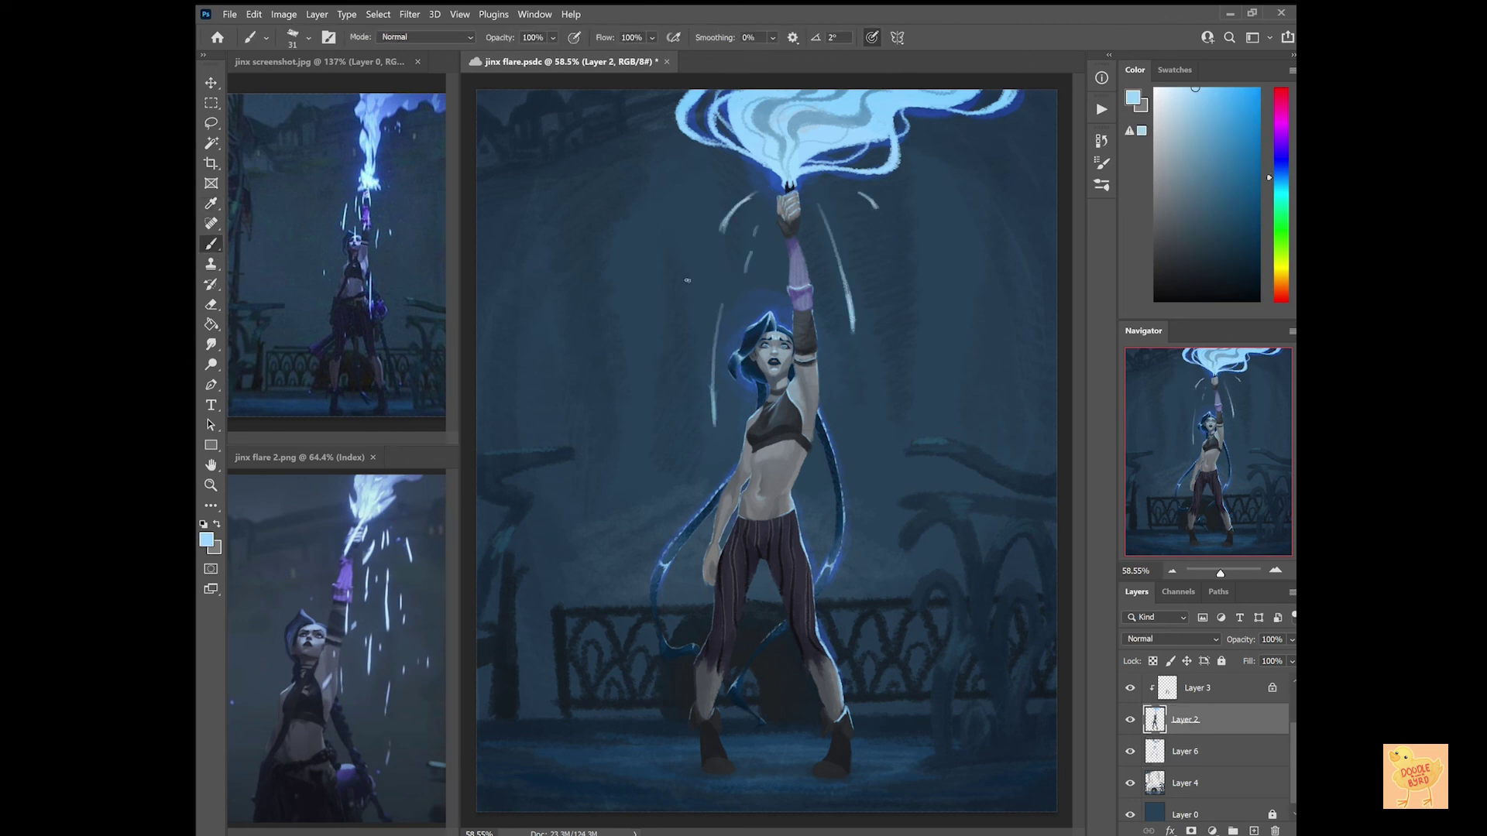
Scatter more short pale blue spark streaks across the background on both sides of the figure, and save the painting.
{"action": "left_click_drag", "start_coordinate": [844, 353], "coordinate": [852, 415]}
{"action": "left_click_drag", "start_coordinate": [682, 293], "coordinate": [675, 332]}
{"action": "left_click_drag", "start_coordinate": [581, 364], "coordinate": [574, 403]}
{"action": "left_click_drag", "start_coordinate": [711, 353], "coordinate": [708, 425]}
{"action": "left_click_drag", "start_coordinate": [969, 333], "coordinate": [964, 382]}
{"action": "left_click_drag", "start_coordinate": [1005, 438], "coordinate": [1016, 474]}
{"action": "left_click_drag", "start_coordinate": [911, 145], "coordinate": [915, 176]}
{"action": "key", "text": "ctrl+s"}
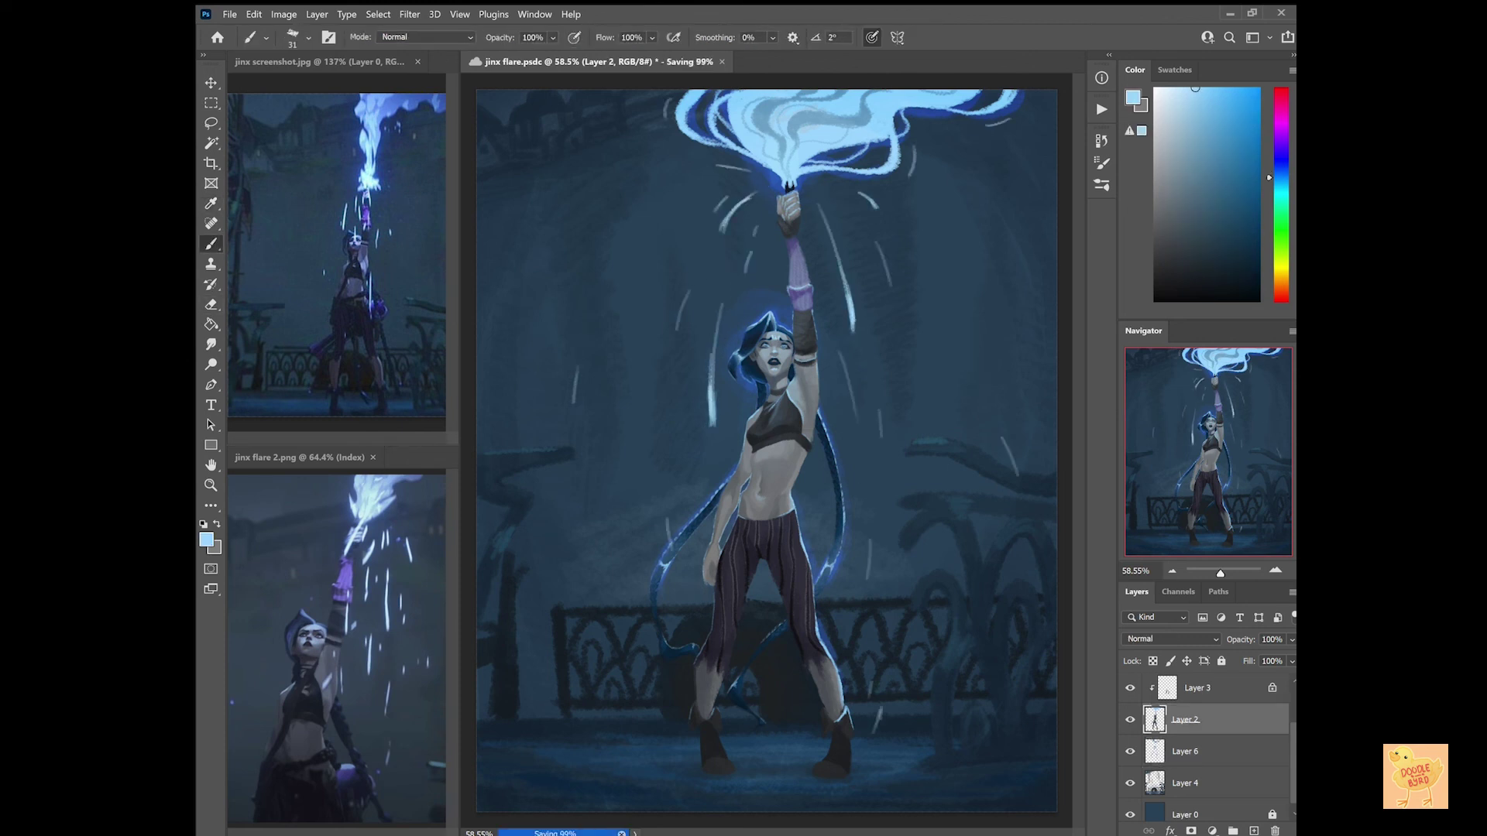
Recall the recently used deep blue and paint a glow around the falling sparks on Layer 6.
{"action": "left_click", "coordinate": [1175, 70]}
{"action": "left_click", "coordinate": [1131, 119]}
{"action": "left_click", "coordinate": [1185, 751]}
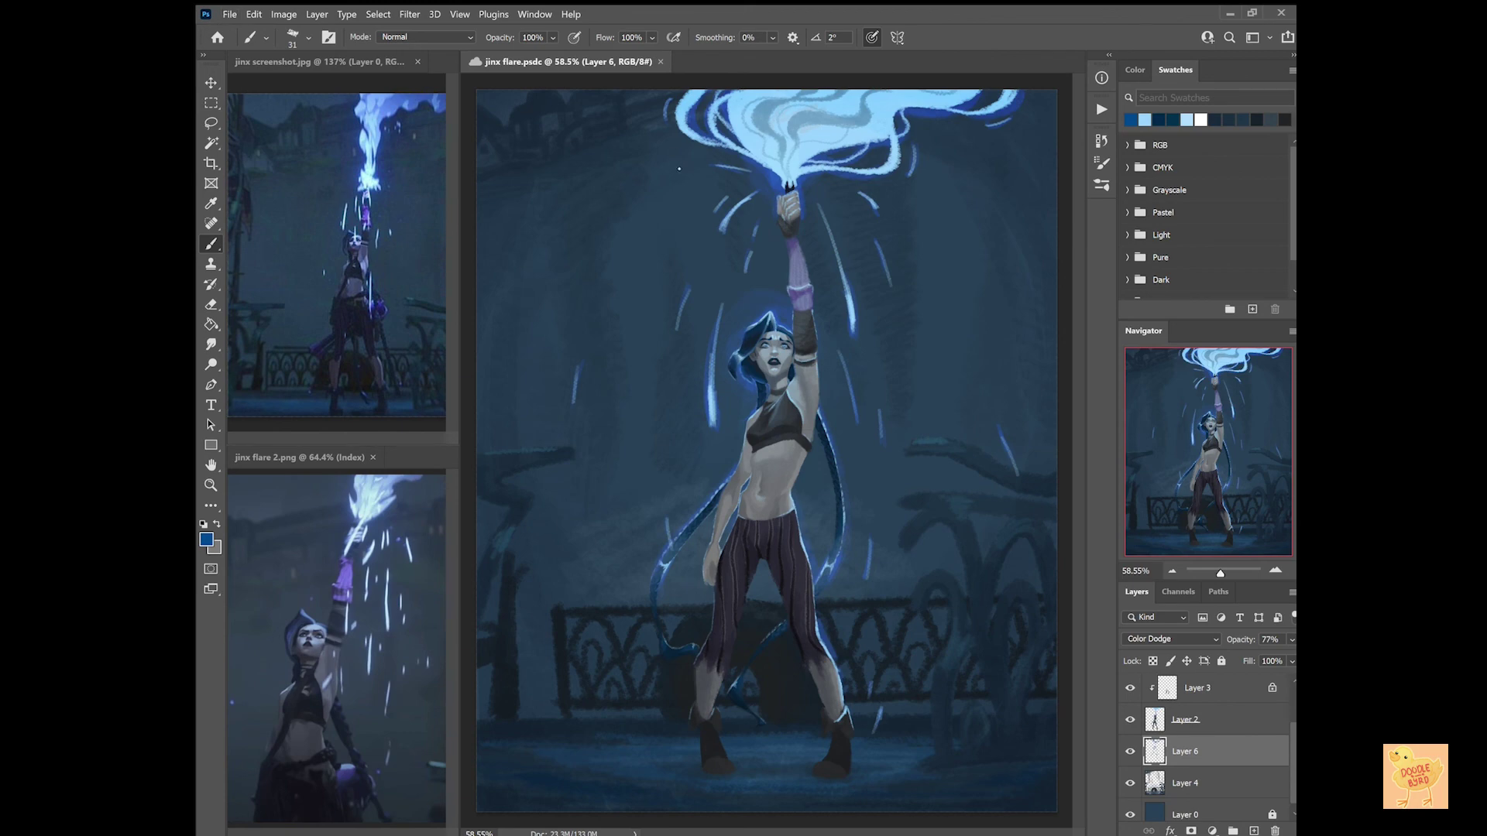
Paste the copied content into the painting and move it to the ground beside the figure, in front of the railing.
{"action": "key", "text": "ctrl+v"}
{"action": "key", "text": "ctrl+t"}
{"action": "mouse_move", "coordinate": [919, 617]}
{"action": "left_mouse_down"}
{"action": "mouse_move", "coordinate": [1007, 759]}
{"action": "mouse_move", "coordinate": [648, 705]}
{"action": "left_mouse_up"}
{"action": "key", "text": "Return"}
Cycle through the blend modes for the pasted layer, step back one mode, and save the painting.
{"action": "key", "text": "shift+plus"}
{"action": "key", "text": "shift+plus"}
{"action": "key", "text": "shift+plus"}
{"action": "key", "text": "shift+plus"}
{"action": "key", "text": "shift+plus"}
{"action": "key", "text": "shift+plus"}
{"action": "key", "text": "shift+plus"}
{"action": "key", "text": "shift+plus"}
{"action": "key", "text": "shift+plus"}
{"action": "key", "text": "shift+plus"}
{"action": "key", "text": "shift+plus"}
{"action": "key", "text": "shift+minus"}
{"action": "key", "text": "ctrl+s"}
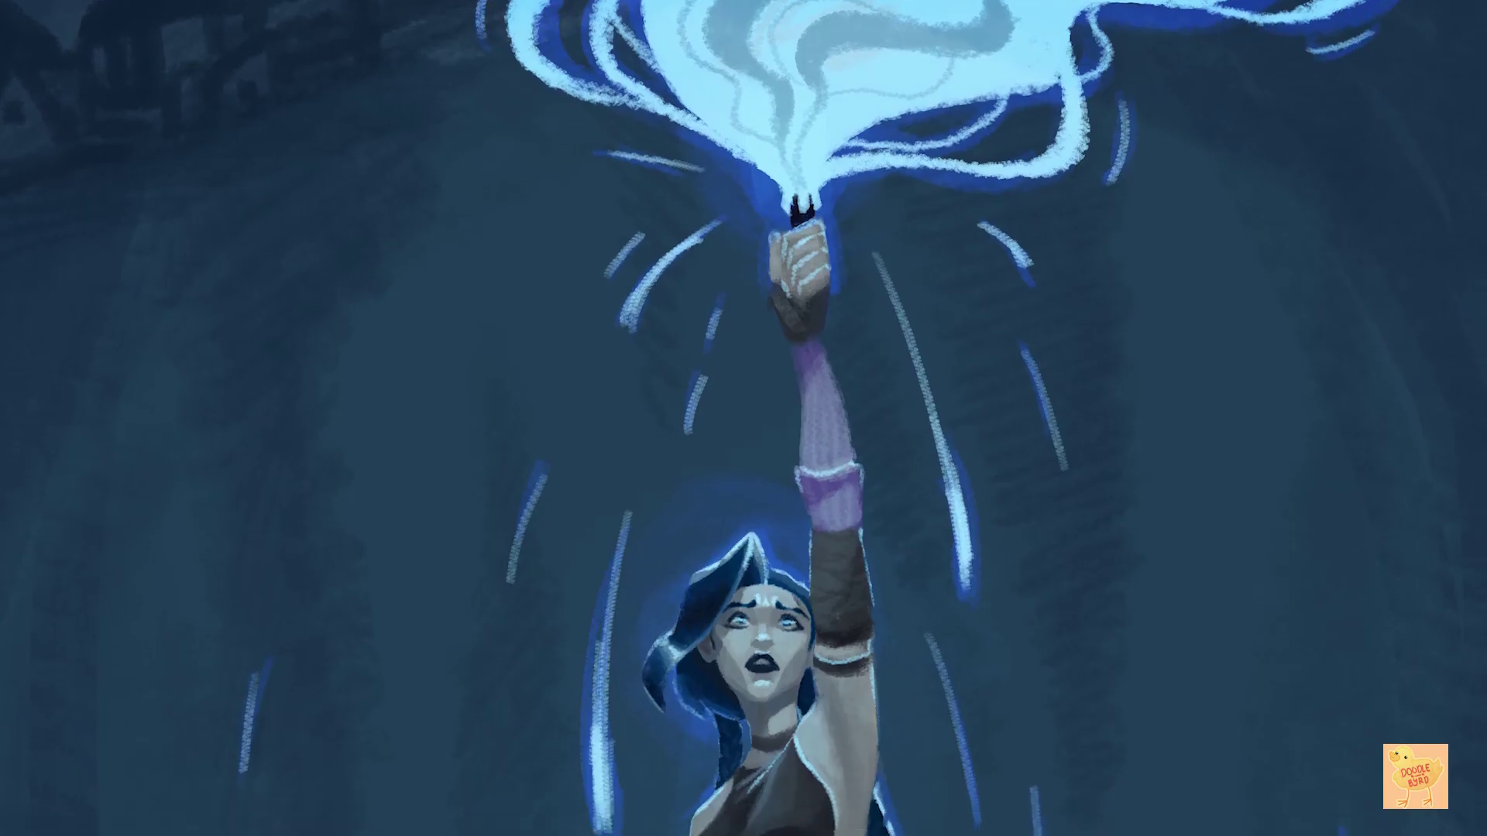